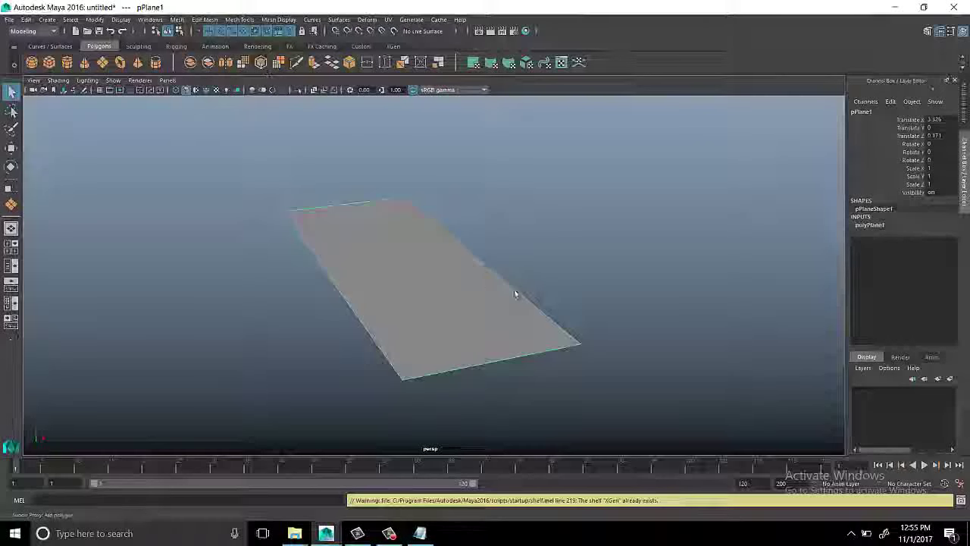
Select the far edge of the right floor plane in edge mode
mouse_move(515, 294)
left_mouse_down("alt")
mouse_move(358, 275)
mouse_move(416, 262)
mouse_move(684, 378)
left_mouse_up("alt")
key("w")
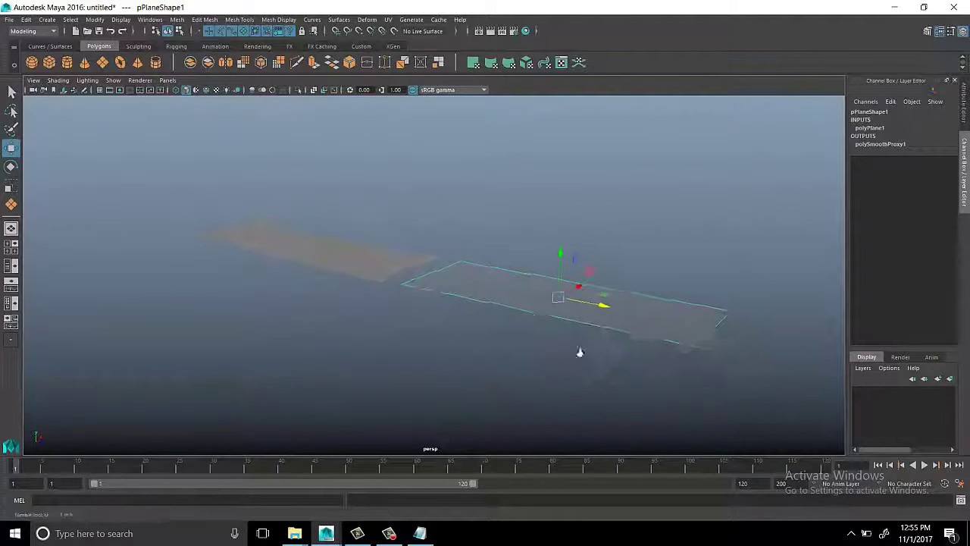
left_click(379, 275)
left_click_drag(379, 275, 252, 177, "alt")
left_click(591, 348)
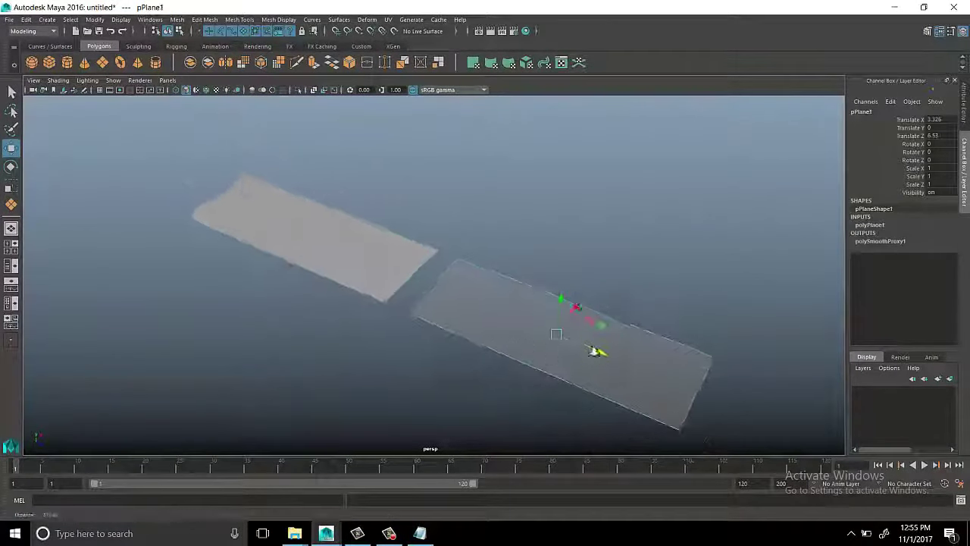
mouse_move(596, 347)
left_mouse_down("alt")
mouse_move(487, 331)
mouse_move(525, 364)
left_mouse_up("alt")
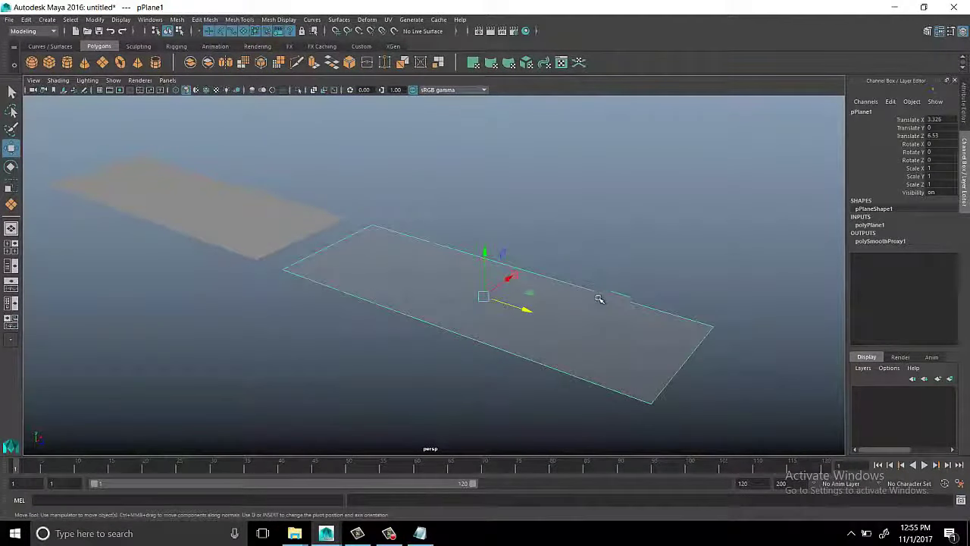
right_click_drag(598, 298, 578, 281)
left_click(573, 288)
left_click_drag(574, 288, 559, 307, "alt")
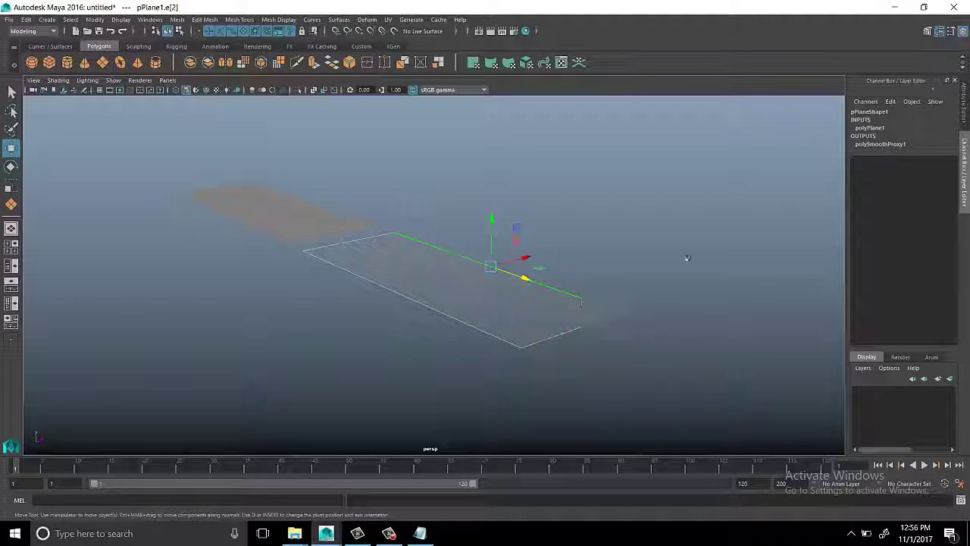
Extrude that edge and pull it up and outward into an angled wall
right_click_drag(687, 258, 675, 206, "shift")
left_click_drag(675, 208, 536, 218, "alt")
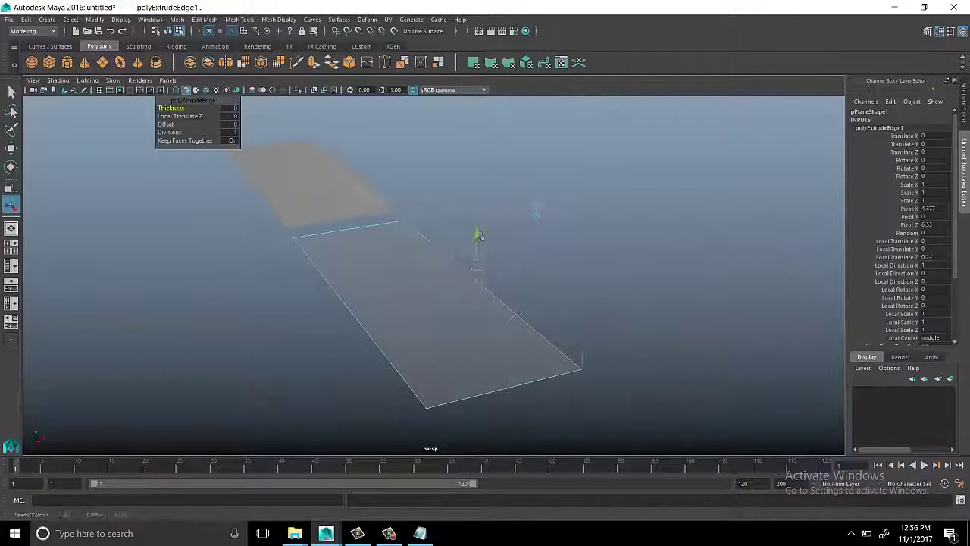
mouse_move(479, 236)
left_mouse_down()
mouse_move(489, 149)
mouse_move(502, 266)
mouse_move(454, 246)
left_mouse_up()
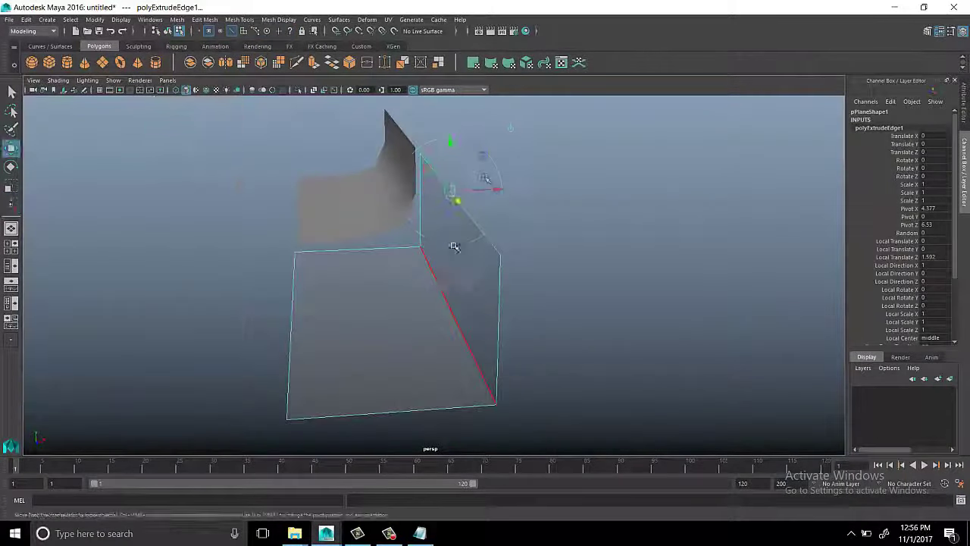
mouse_move(458, 199)
left_mouse_down()
mouse_move(527, 192)
mouse_move(544, 166)
mouse_move(622, 234)
mouse_move(494, 234)
mouse_move(521, 224)
mouse_move(466, 192)
mouse_move(400, 278)
left_mouse_up()
Inspect the folded two-panel surface from several angles and return to object selection
right_click_drag(401, 277, 522, 281, "alt")
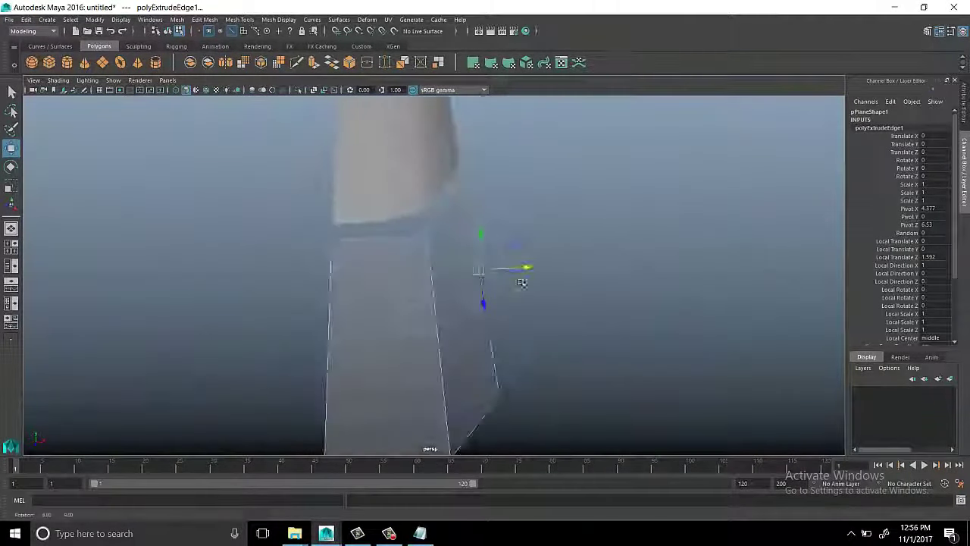
left_click(331, 342)
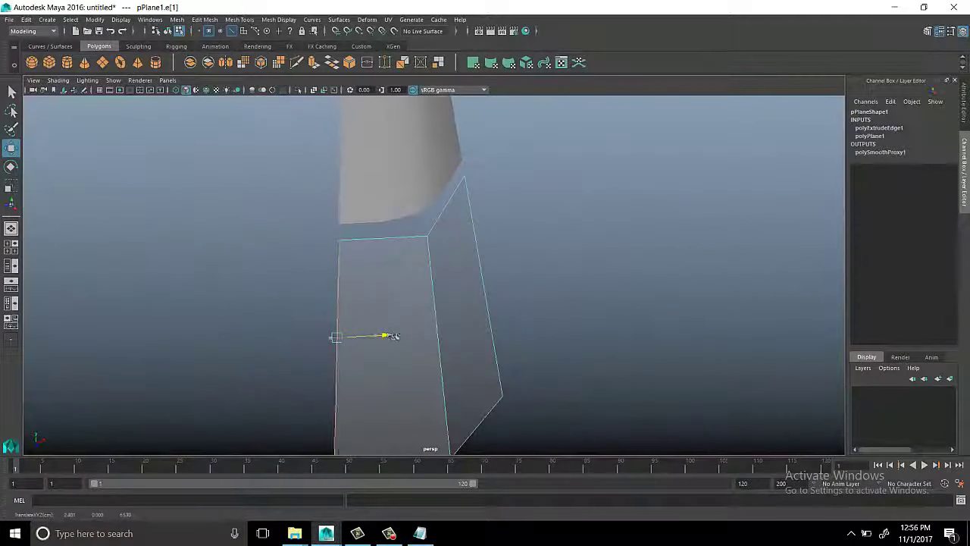
left_click_drag(393, 335, 454, 314, "alt")
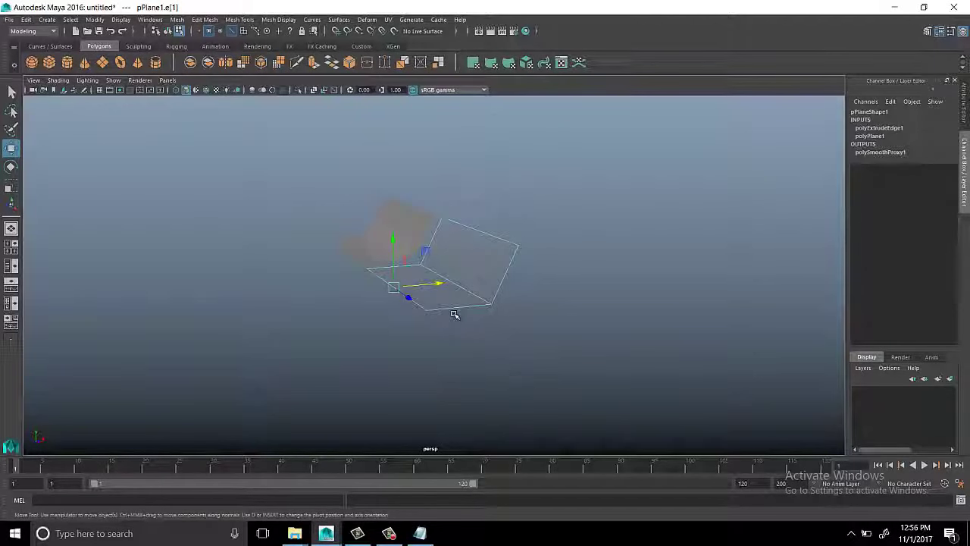
left_click_drag(335, 311, 307, 312, "alt")
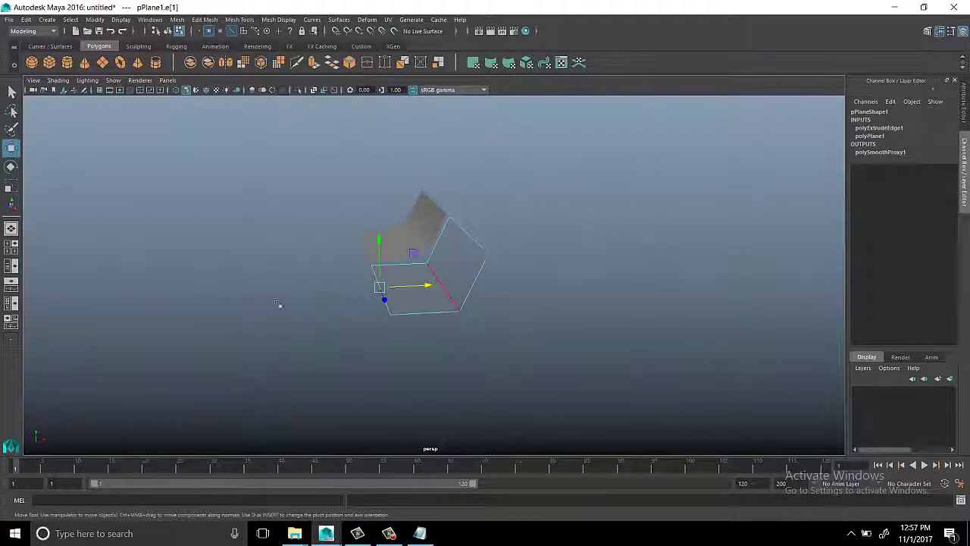
right_click_drag(278, 304, 460, 331, "alt")
mouse_move(461, 332)
left_mouse_down("alt")
mouse_move(313, 325)
mouse_move(400, 329)
left_mouse_up("alt")
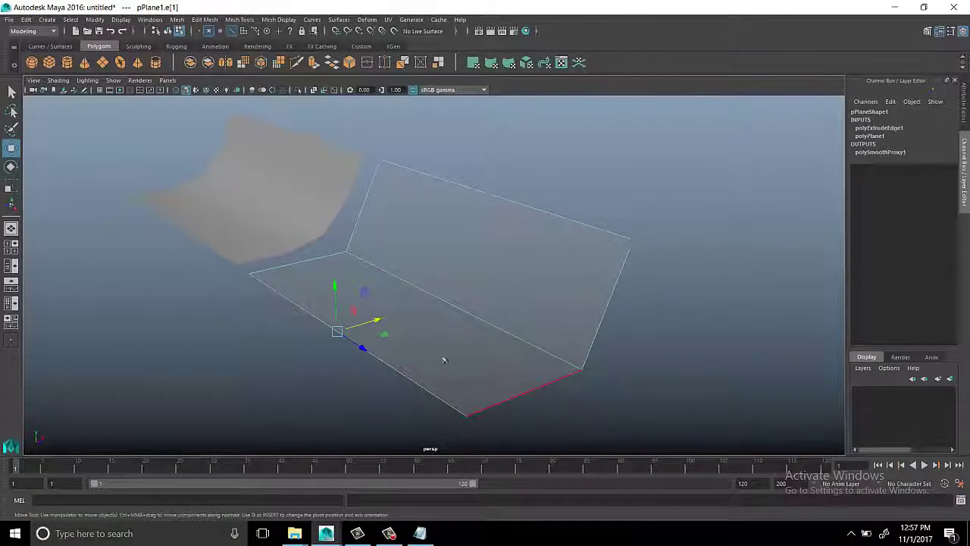
mouse_move(444, 360)
left_mouse_down("alt")
mouse_move(559, 331)
mouse_move(442, 325)
mouse_move(448, 307)
mouse_move(500, 325)
left_mouse_up("alt")
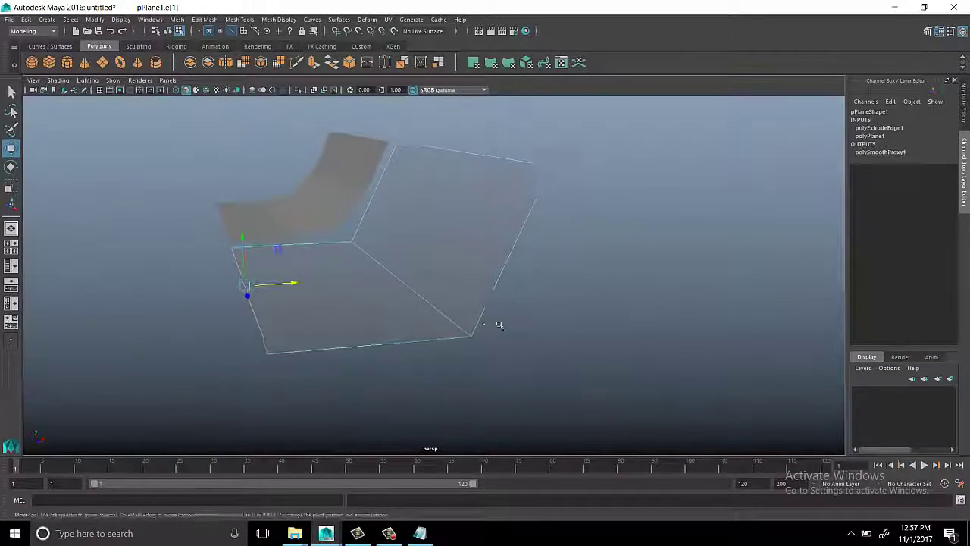
right_click_drag(494, 223, 519, 200)
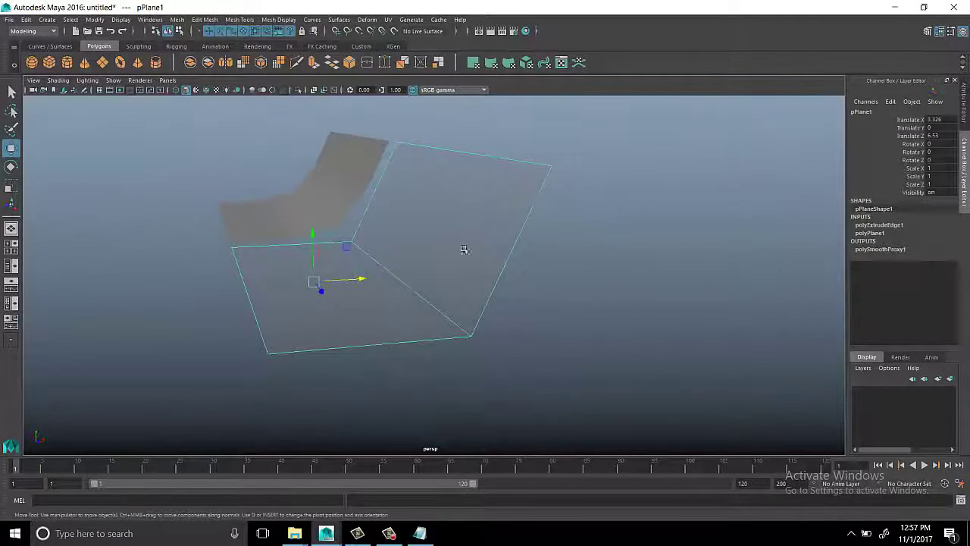
Extrude the panel's faces to a Local Translate Z thickness of 0.152
right_click_drag(637, 212, 631, 182, "shift")
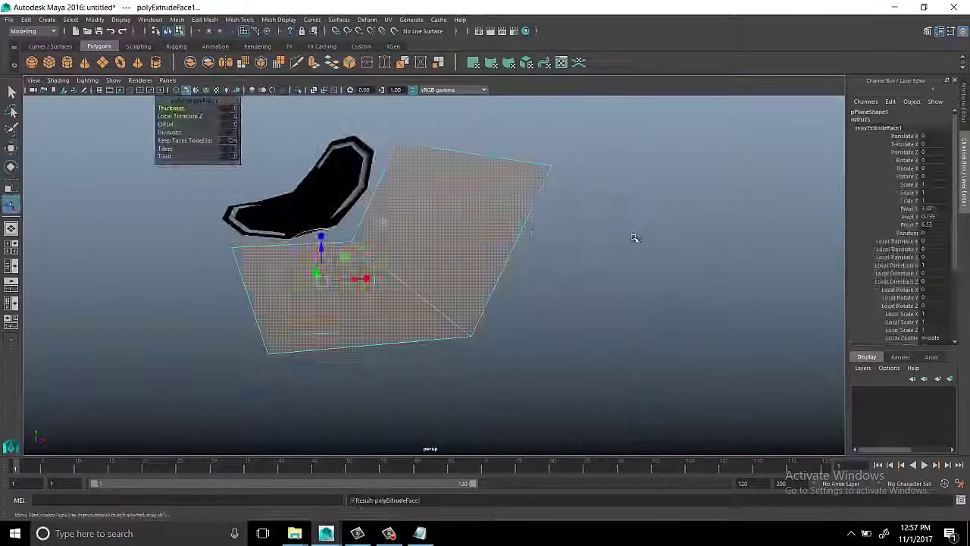
mouse_move(320, 241)
left_mouse_down()
mouse_move(342, 281)
mouse_move(359, 281)
mouse_move(297, 296)
mouse_move(344, 243)
mouse_move(402, 250)
left_mouse_up()
mouse_move(425, 151)
left_mouse_down("alt")
mouse_move(396, 189)
mouse_move(454, 185)
left_mouse_up("alt")
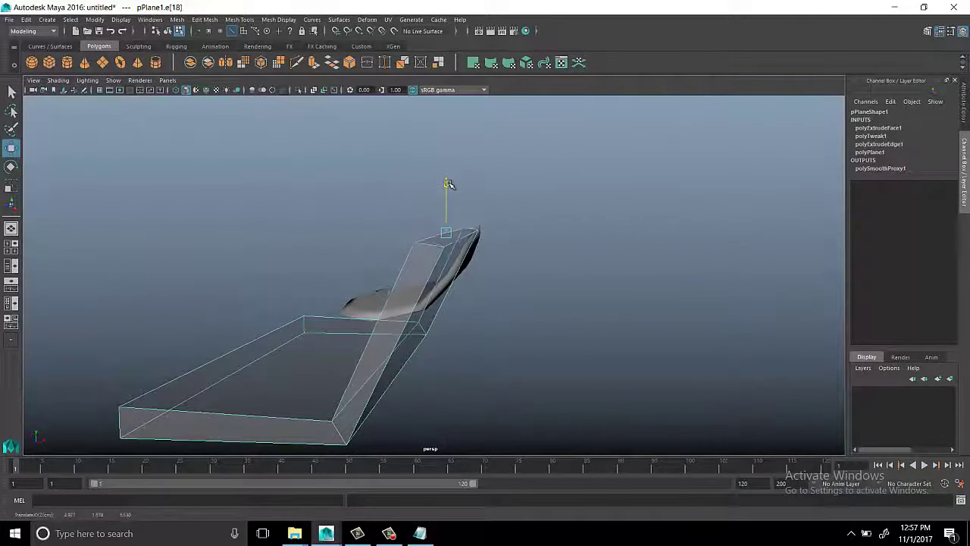
Scale the top face of the upright part of the slab
left_click_drag(496, 231, 455, 255, "alt")
right_click_drag(455, 256, 460, 277)
left_click(470, 244)
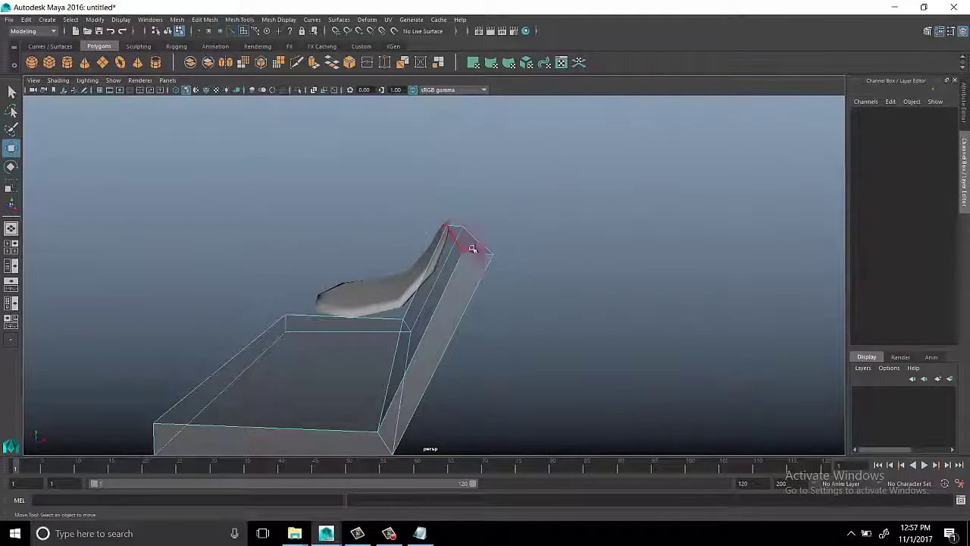
key("r")
right_click_drag(464, 235, 520, 249)
mouse_move(519, 249)
left_mouse_down("alt")
mouse_move(493, 266)
mouse_move(561, 275)
mouse_move(358, 260)
left_mouse_up("alt")
left_click(494, 266)
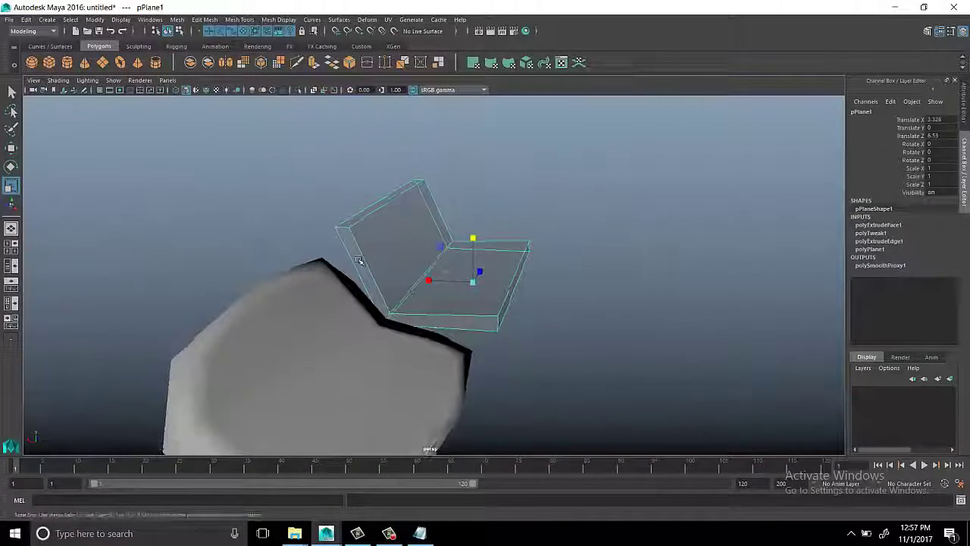
Move the lower corner edge along its own axis, then reselect the whole panel
mouse_move(414, 216)
left_mouse_down("alt")
mouse_move(562, 225)
mouse_move(366, 234)
mouse_move(463, 283)
mouse_move(500, 276)
left_mouse_up("alt")
left_click(508, 276)
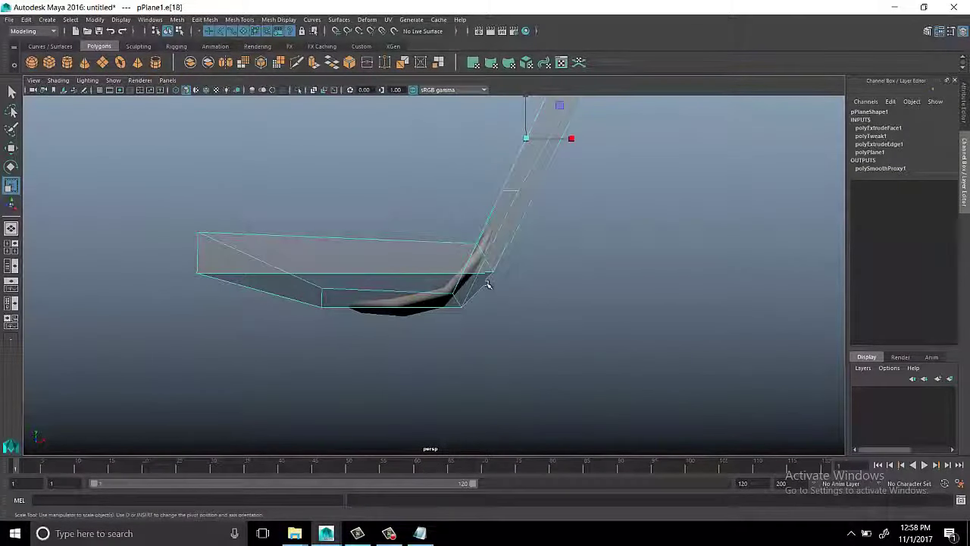
key("d")
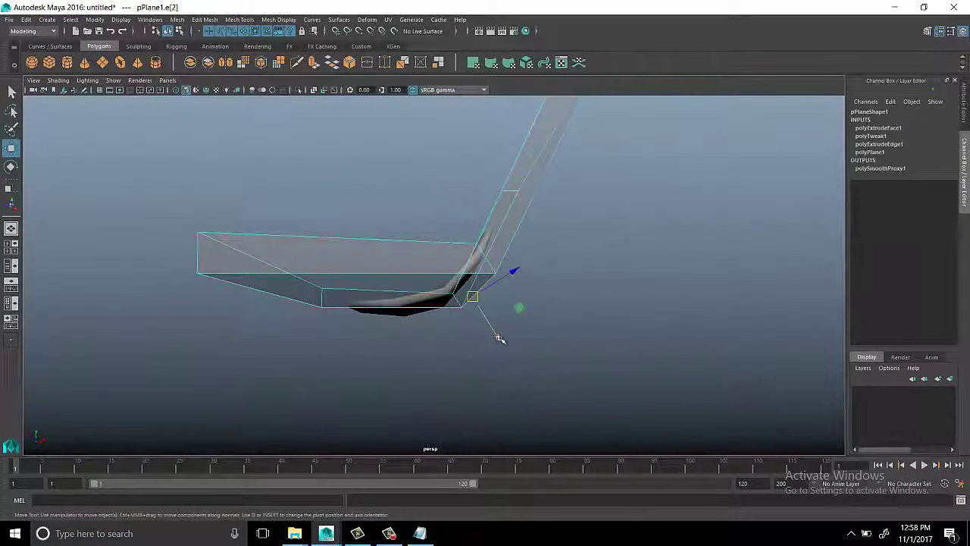
left_click_drag(499, 338, 502, 342)
mouse_move(698, 295)
left_mouse_down("alt")
mouse_move(563, 290)
mouse_move(520, 232)
left_mouse_up("alt")
key("F8")
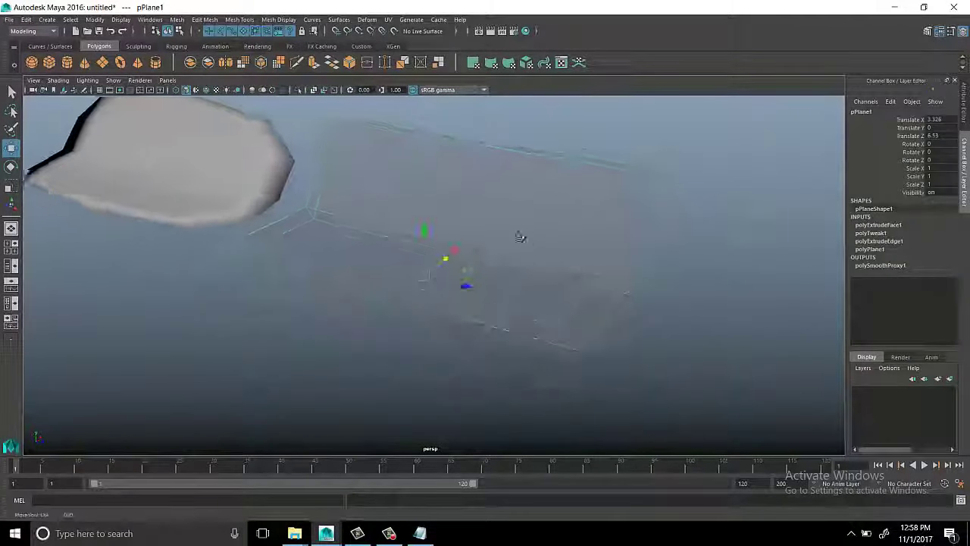
Insert the first two edge loops near the panel's borders
right_click_drag(746, 168, 727, 231, "shift")
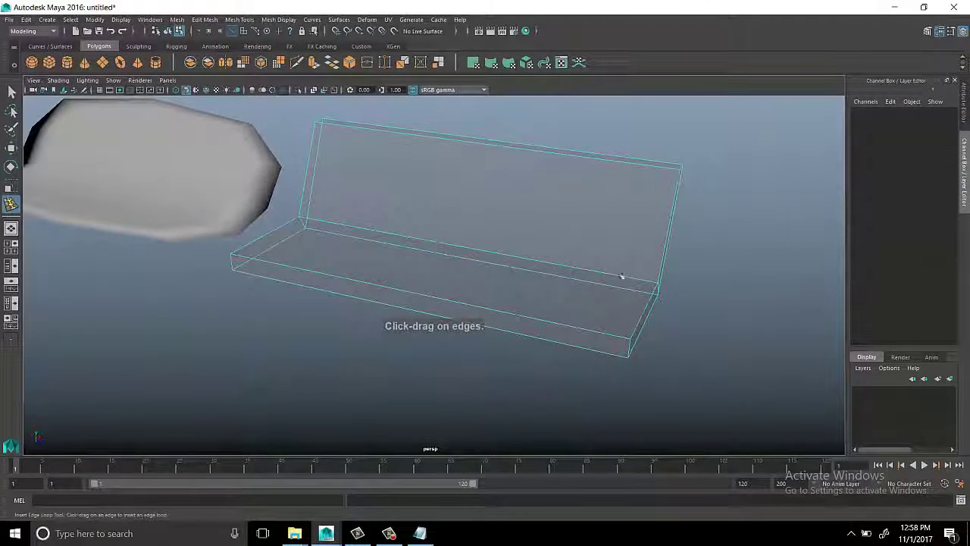
left_click_drag(621, 275, 628, 303, "alt")
mouse_move(598, 383)
left_mouse_down()
mouse_move(623, 391)
mouse_move(569, 329)
mouse_move(437, 295)
mouse_move(300, 238)
mouse_move(390, 255)
mouse_move(367, 225)
left_mouse_up()
left_click(405, 311)
mouse_move(416, 269)
left_mouse_down("alt")
mouse_move(422, 303)
mouse_move(519, 313)
left_mouse_up("alt")
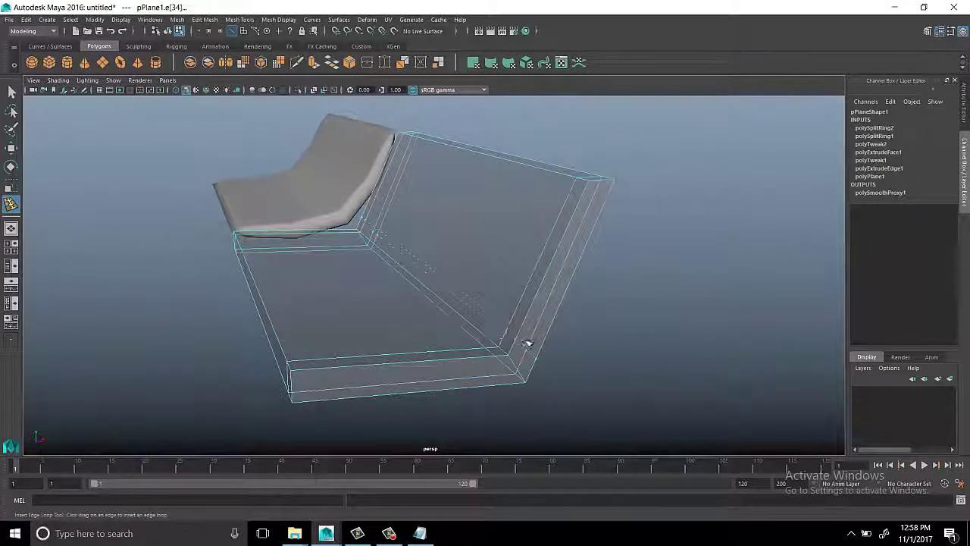
Add four more edge loops around the borders and the bend
left_click(528, 347)
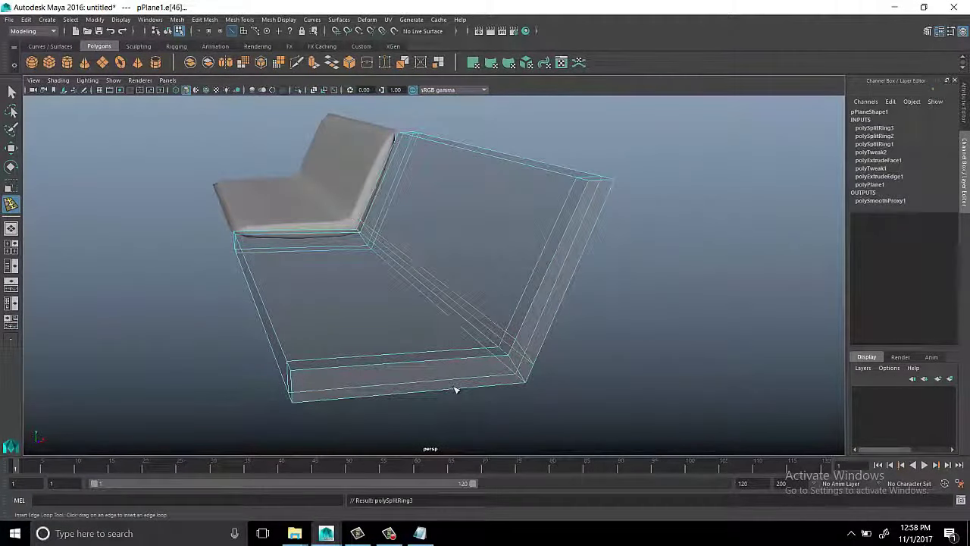
left_click(488, 366)
mouse_move(455, 320)
left_mouse_down("alt")
mouse_move(422, 308)
mouse_move(541, 281)
mouse_move(709, 330)
mouse_move(531, 288)
mouse_move(374, 232)
mouse_move(627, 284)
mouse_move(318, 232)
mouse_move(409, 113)
mouse_move(296, 266)
mouse_move(341, 318)
mouse_move(307, 241)
mouse_move(281, 303)
mouse_move(364, 244)
mouse_move(268, 277)
mouse_move(274, 297)
mouse_move(523, 250)
left_mouse_up("alt")
left_click(324, 209)
left_click(269, 304)
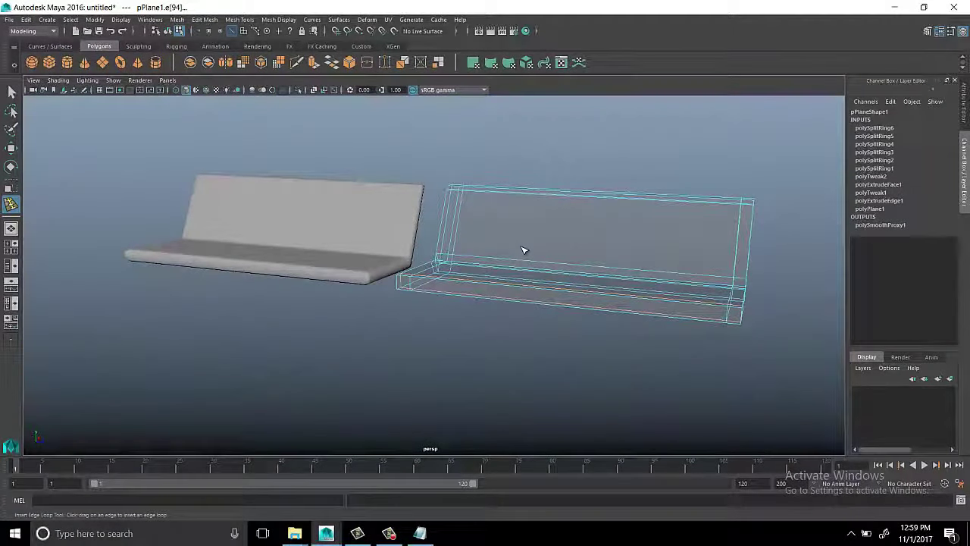
Switch back to Object Mode and select the whole panel
mouse_move(473, 301)
left_mouse_down("alt")
mouse_move(444, 270)
mouse_move(364, 264)
mouse_move(511, 301)
mouse_move(561, 227)
mouse_move(493, 262)
mouse_move(626, 307)
mouse_move(490, 262)
mouse_move(560, 268)
mouse_move(621, 310)
mouse_move(505, 238)
mouse_move(449, 274)
left_mouse_up("alt")
right_click(561, 227)
left_click(611, 212)
left_click(578, 243)
Insert a seventh edge loop near the panel's corner
mouse_move(485, 246)
left_mouse_down("alt")
mouse_move(498, 219)
mouse_move(409, 270)
mouse_move(477, 253)
mouse_move(490, 277)
left_mouse_up("alt")
left_click(522, 250)
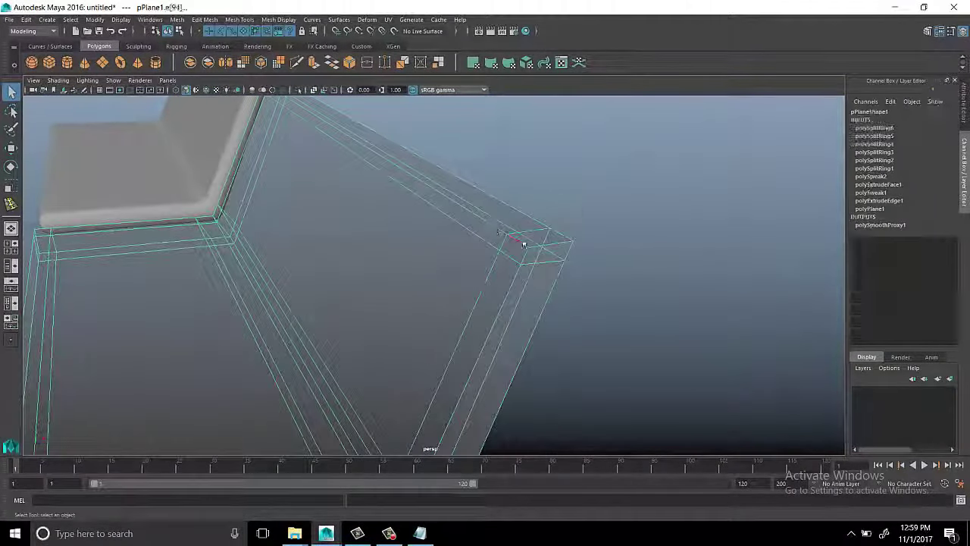
right_click_drag(631, 203, 677, 210, "shift")
mouse_move(677, 210)
left_mouse_down("alt")
mouse_move(431, 248)
mouse_move(477, 281)
mouse_move(385, 312)
left_mouse_up("alt")
Raise the selected edges slightly upward with the Move tool
key("w")
mouse_move(427, 377)
left_mouse_down("alt")
mouse_move(601, 236)
mouse_move(443, 387)
left_mouse_up("alt")
left_click_drag(490, 263, 490, 255)
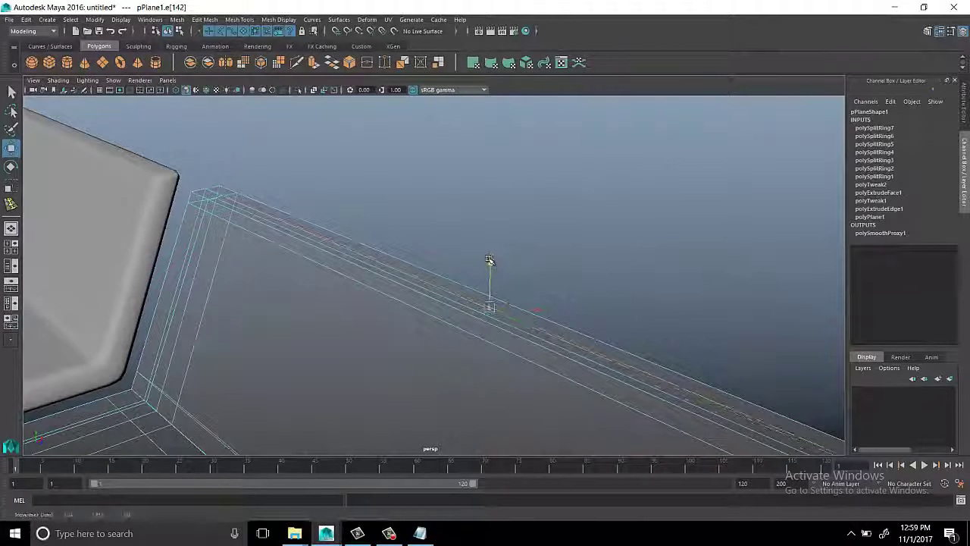
left_click_drag(414, 342, 292, 264, "alt")
left_click(242, 208)
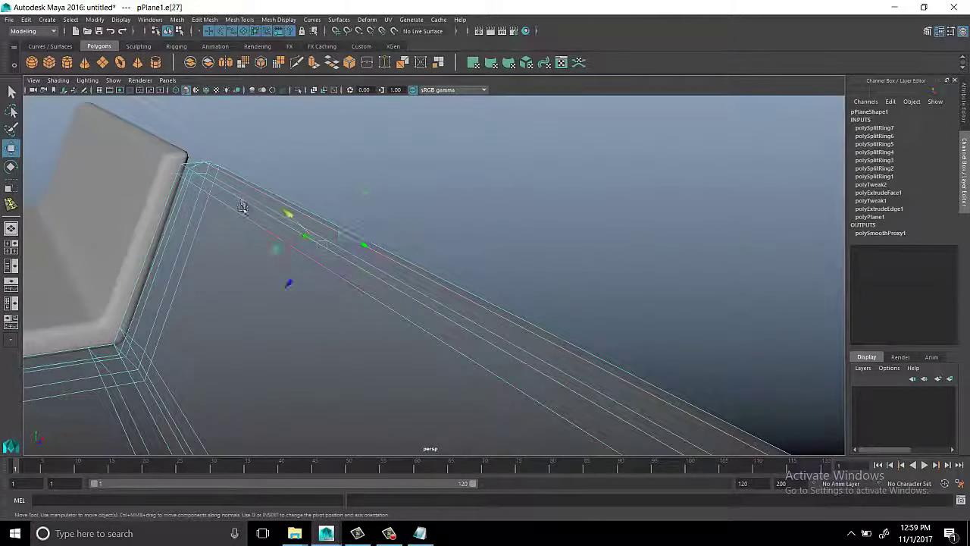
Select several edges along the top rim of the panel back
mouse_move(377, 265)
left_mouse_down("alt")
mouse_move(342, 253)
mouse_move(556, 255)
left_mouse_up("alt")
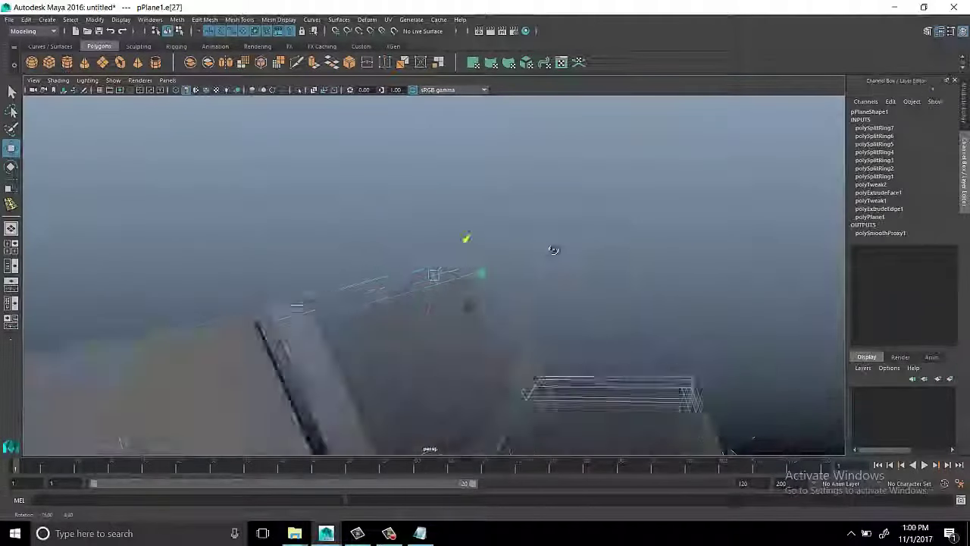
right_click_drag(634, 174, 537, 238)
mouse_move(537, 237)
left_mouse_down("alt")
mouse_move(484, 260)
mouse_move(453, 177)
left_mouse_up("alt")
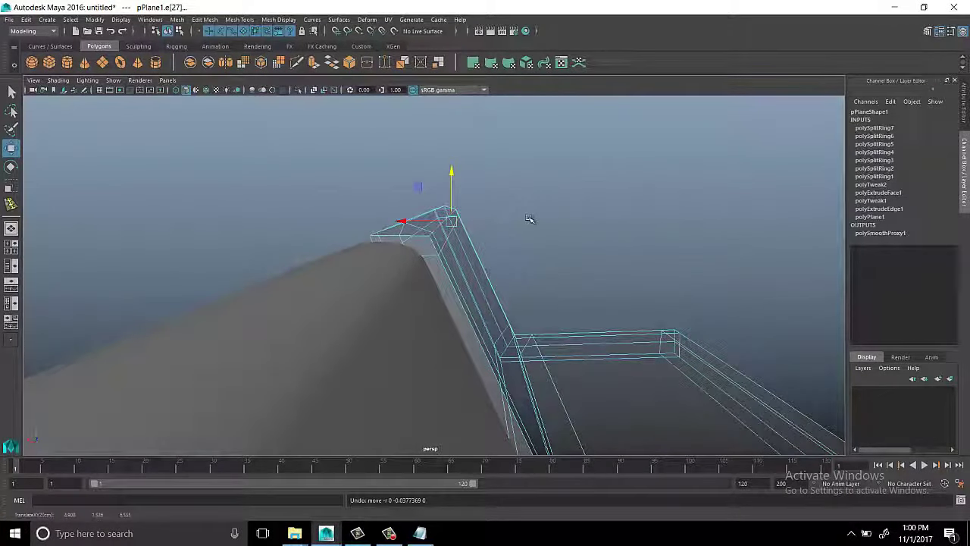
left_click_drag(529, 219, 386, 290, "alt")
left_click(459, 288)
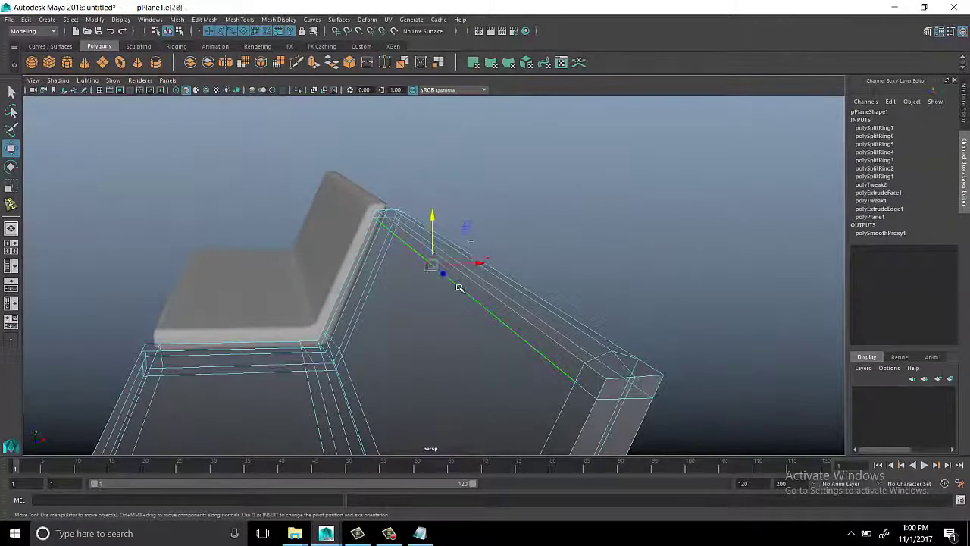
left_click(588, 390, "shift")
mouse_move(587, 390)
left_mouse_down("alt")
mouse_move(378, 282)
mouse_move(558, 197)
mouse_move(453, 215)
left_mouse_up("alt")
right_click(557, 197, "shift")
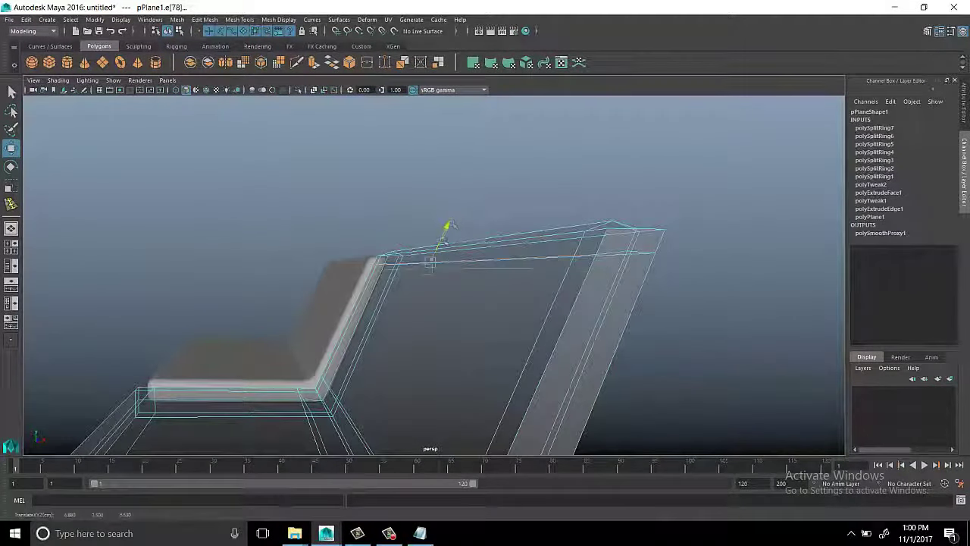
Check other edges on the panel back, then clear them and select the smoothed copy
mouse_move(385, 250)
left_mouse_down("alt")
mouse_move(362, 336)
mouse_move(480, 281)
left_mouse_up("alt")
left_click(489, 195)
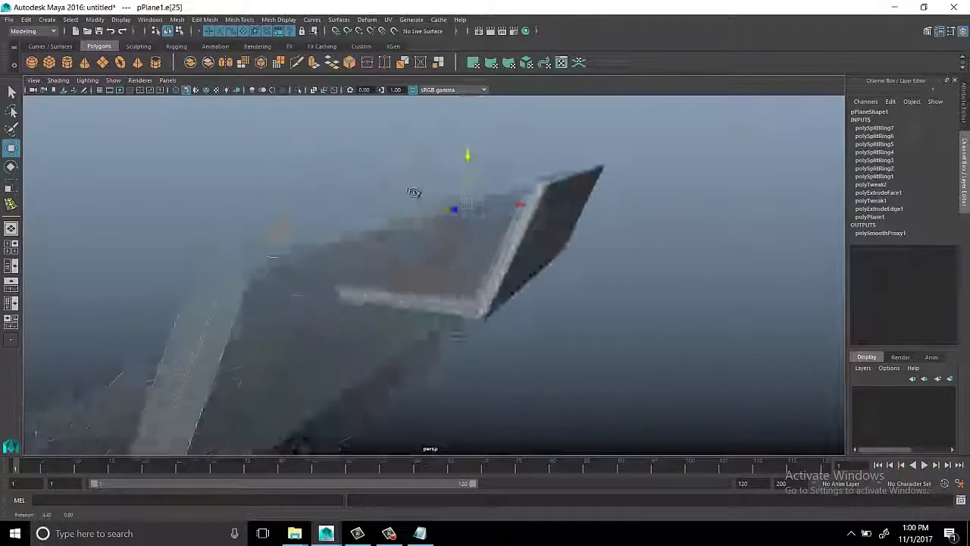
mouse_move(482, 156)
left_mouse_down("alt")
mouse_move(329, 201)
mouse_move(419, 177)
mouse_move(504, 227)
mouse_move(546, 214)
mouse_move(470, 250)
mouse_move(412, 310)
mouse_move(470, 301)
mouse_move(578, 250)
mouse_move(455, 319)
mouse_move(407, 325)
mouse_move(336, 299)
left_mouse_up("alt")
left_click(489, 223)
left_click(411, 310)
left_click(578, 251)
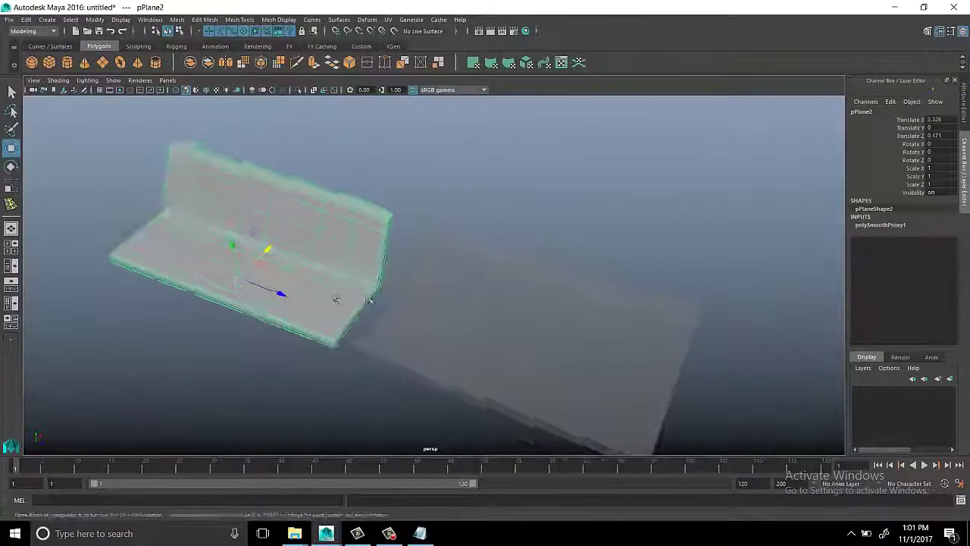
left_click(571, 191)
mouse_move(571, 190)
left_mouse_down("alt")
mouse_move(342, 260)
mouse_move(402, 278)
mouse_move(386, 253)
mouse_move(446, 250)
mouse_move(553, 271)
mouse_move(493, 260)
left_mouse_up("alt")
left_click(385, 253)
right_click_drag(464, 244, 462, 268)
left_click(435, 255)
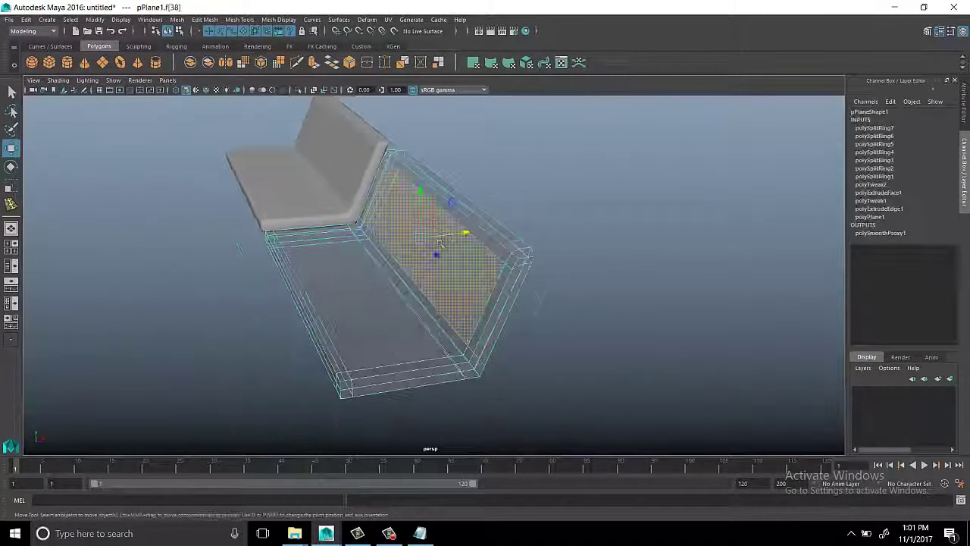
mouse_move(435, 255)
left_mouse_down("alt")
mouse_move(448, 284)
mouse_move(493, 217)
left_mouse_up("alt")
right_click_drag(493, 217, 497, 227)
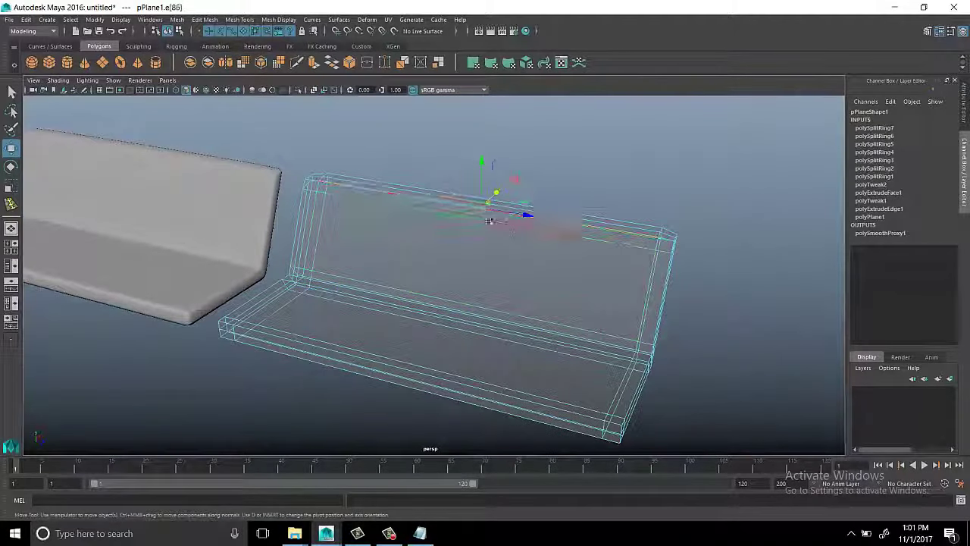
right_click_drag(581, 191, 620, 196, "shift")
left_click(620, 195)
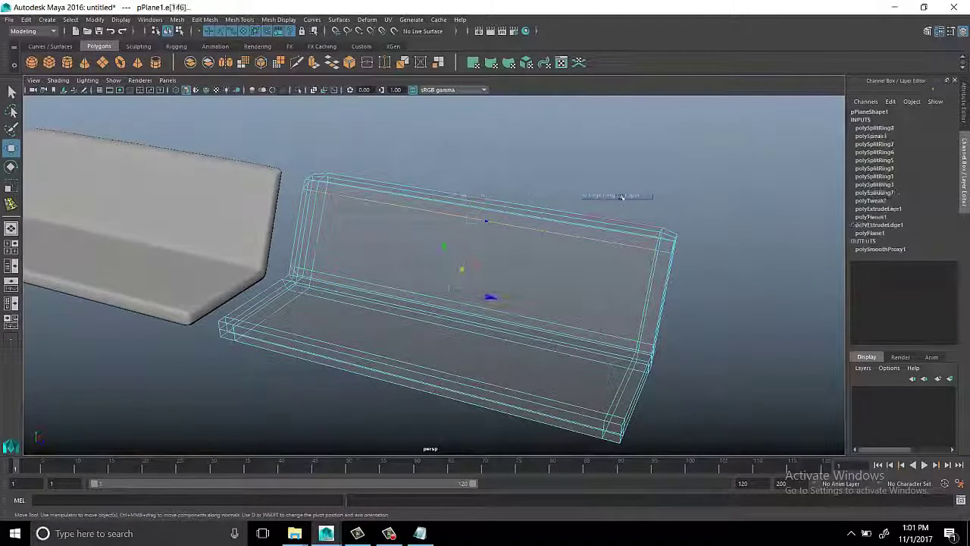
left_click(559, 266)
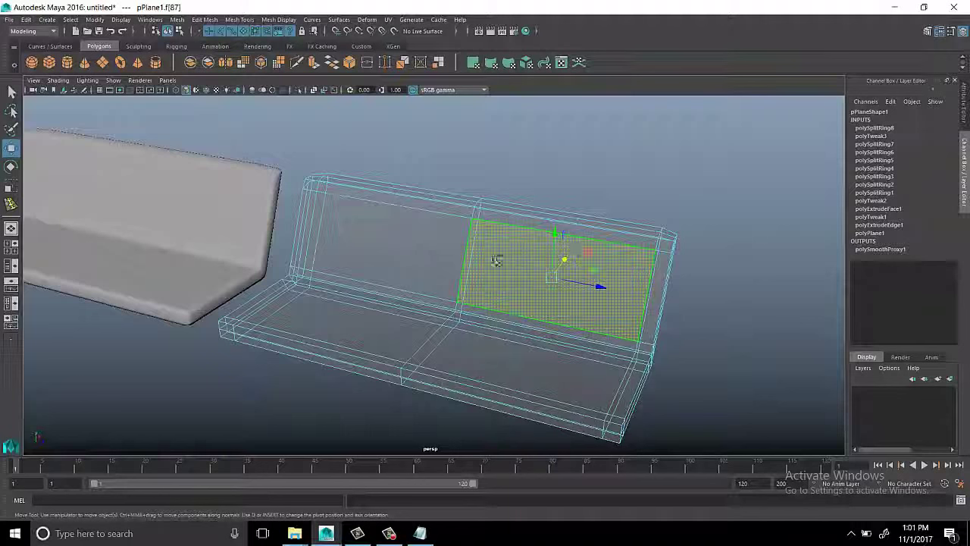
key("ctrl+z")
right_click_drag(557, 231, 606, 231, "shift")
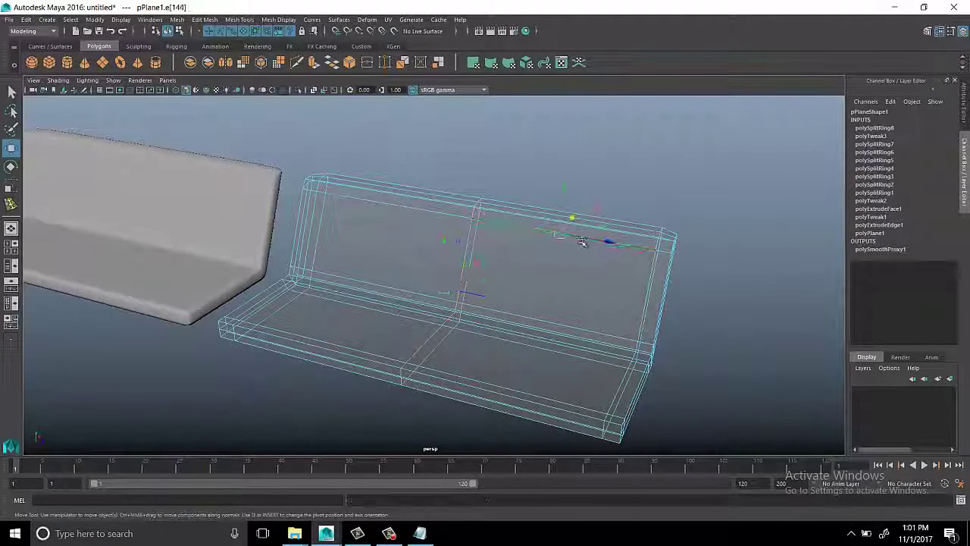
mouse_move(595, 343)
left_mouse_down("alt")
mouse_move(509, 318)
mouse_move(493, 324)
mouse_move(470, 303)
mouse_move(500, 288)
mouse_move(493, 296)
mouse_move(545, 305)
mouse_move(518, 299)
left_mouse_up("alt")
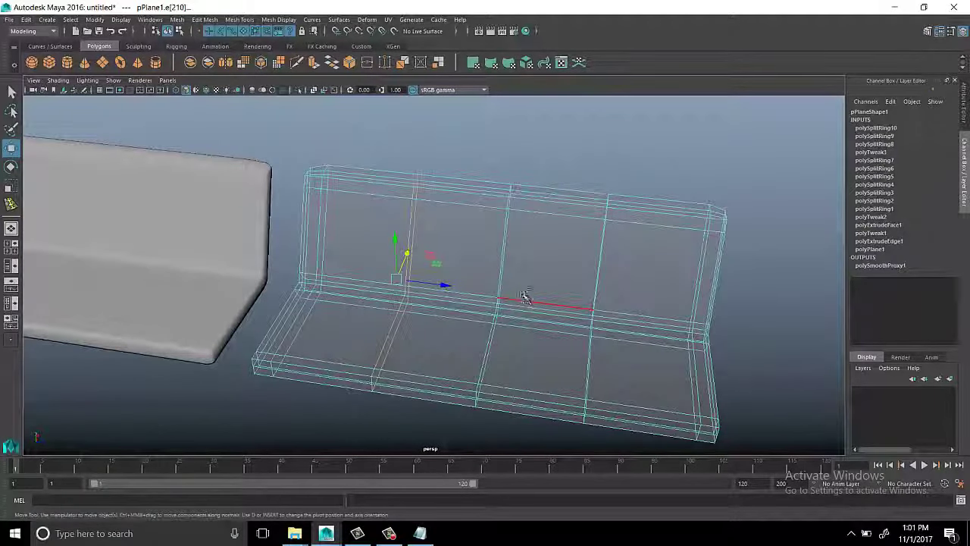
right_click_drag(589, 220, 645, 210)
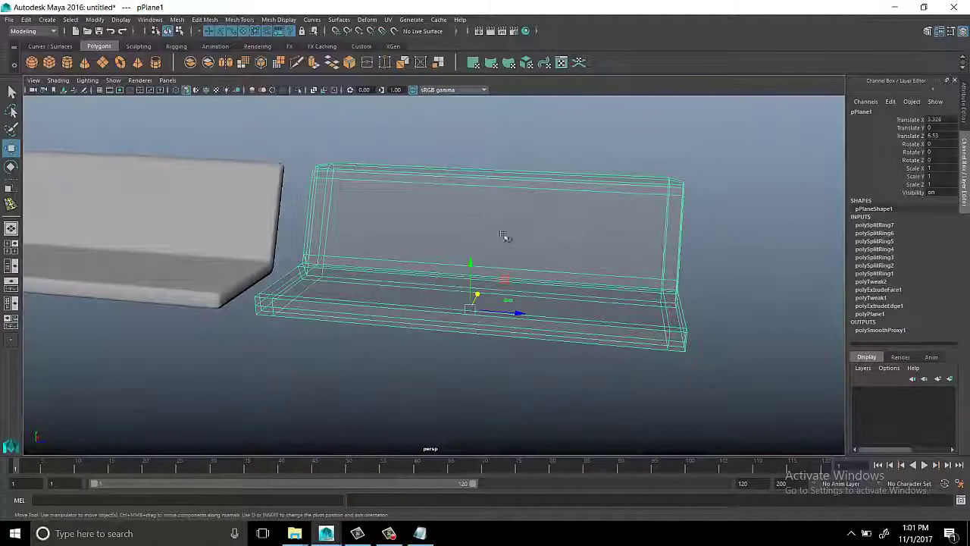
key("ctrl+F11")
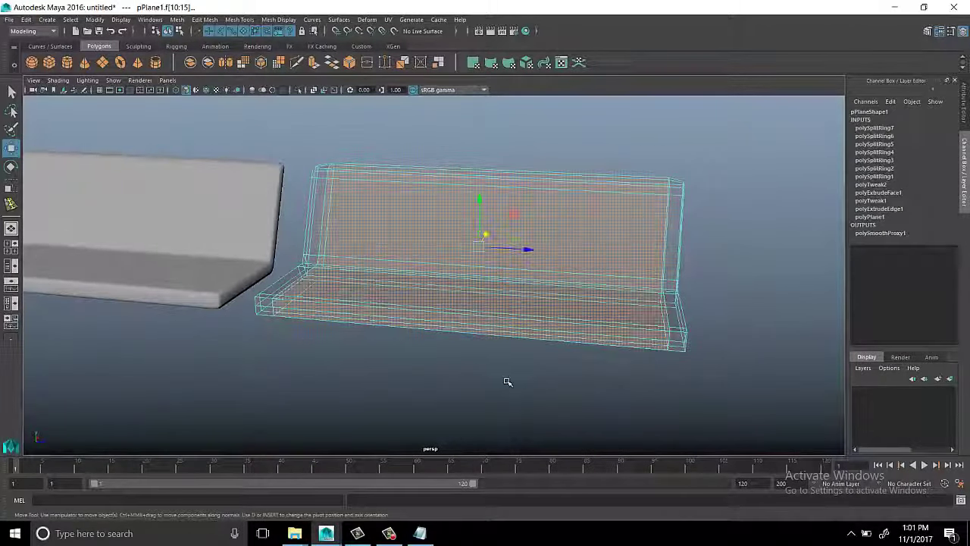
Add linear face divisions with U 2 and V 1 to the panel's back and seat faces
left_click_drag(507, 383, 528, 381, "alt")
middle_click_drag(528, 381, 456, 364, "alt")
right_click_drag(776, 203, 757, 274, "shift")
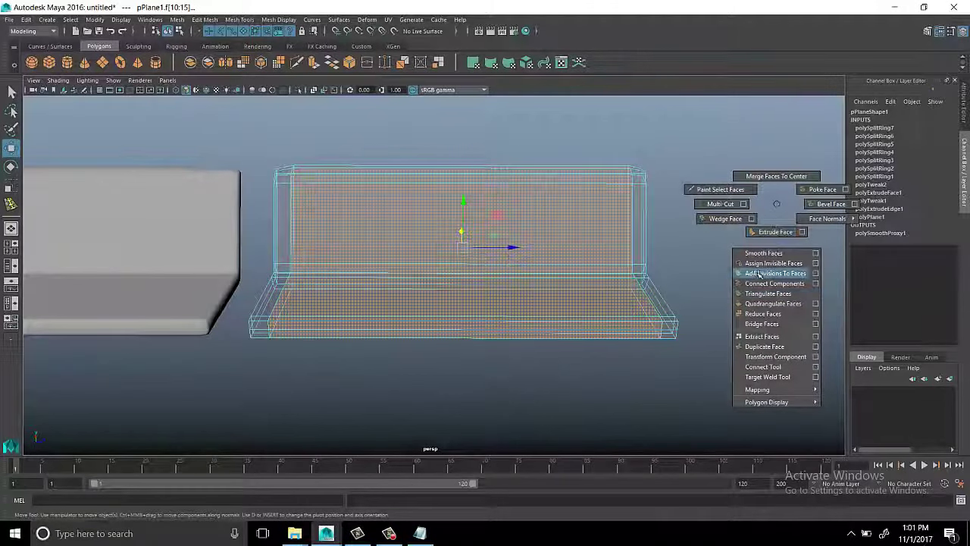
left_click(816, 273)
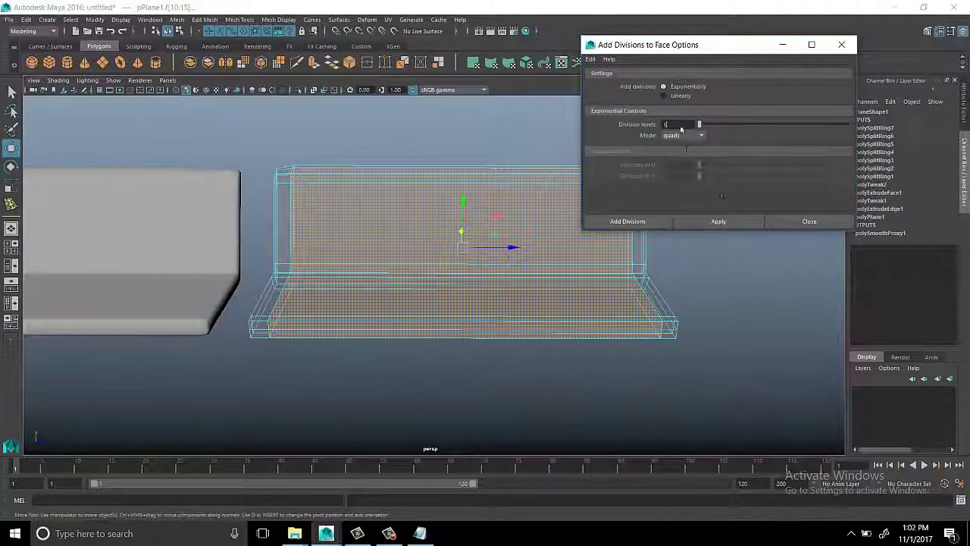
left_click_drag(715, 48, 820, 53)
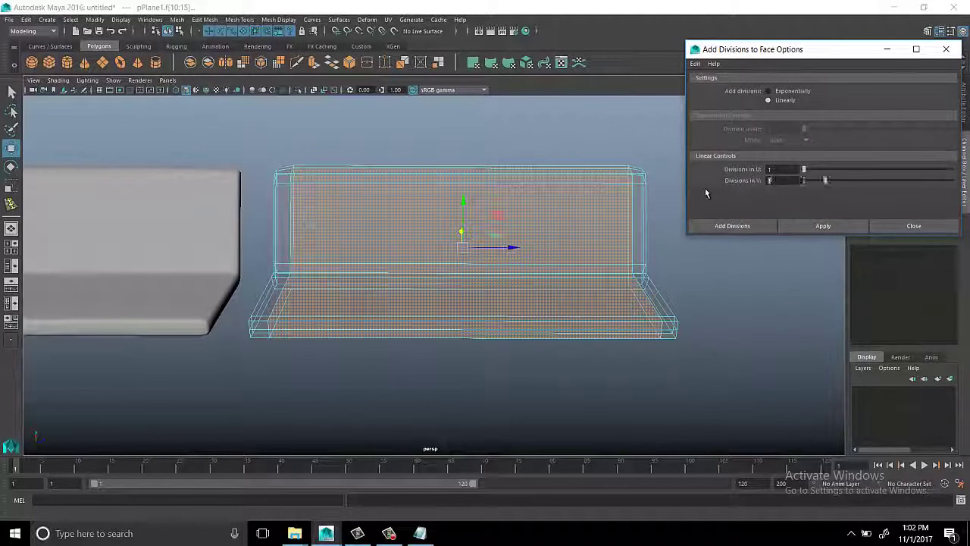
left_click(823, 225)
middle_click_drag(721, 276, 614, 293, "alt")
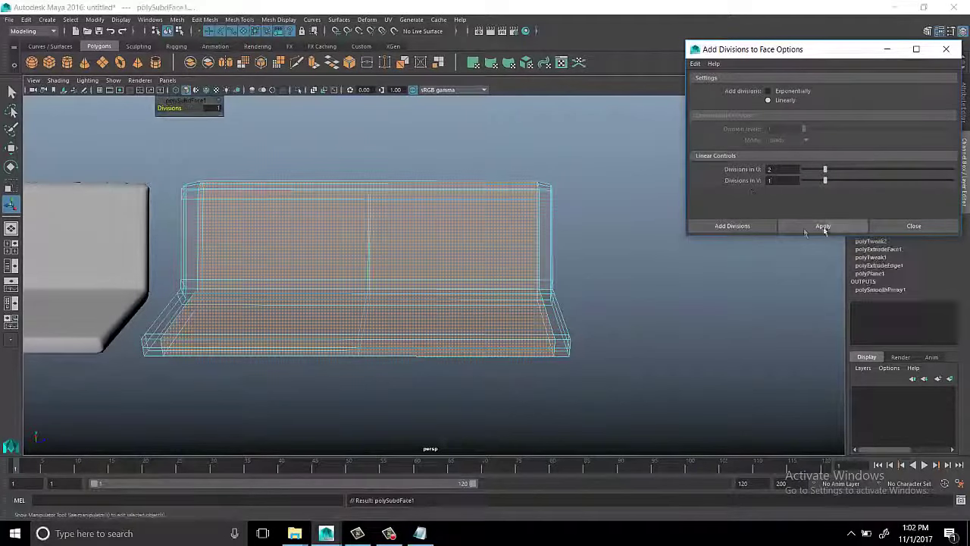
left_click_drag(608, 249, 656, 241, "alt")
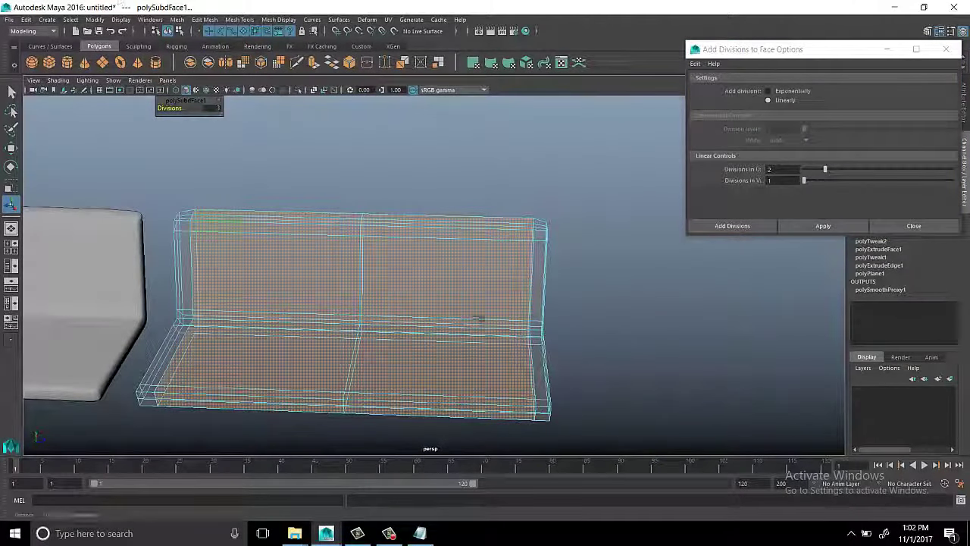
left_click_drag(477, 319, 390, 303, "alt")
left_click(914, 225)
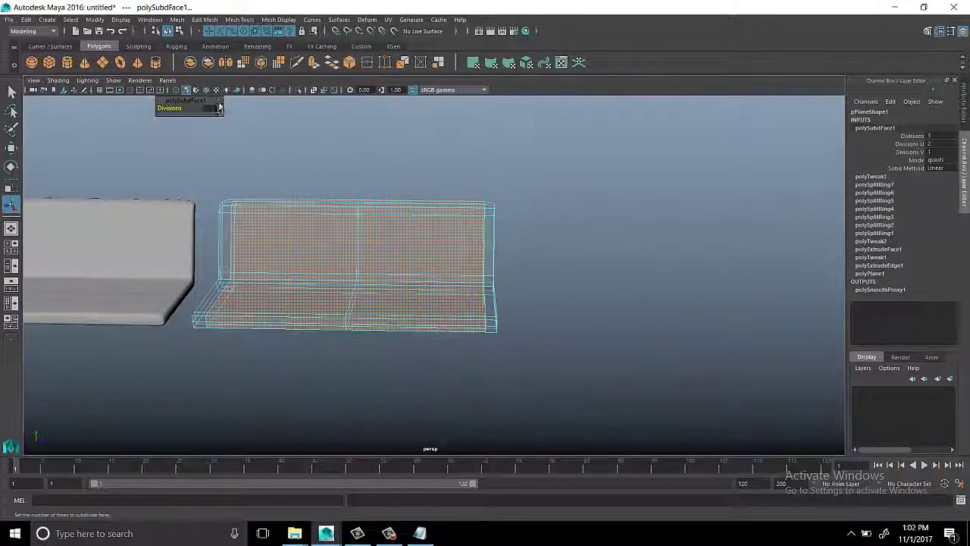
left_click(514, 240)
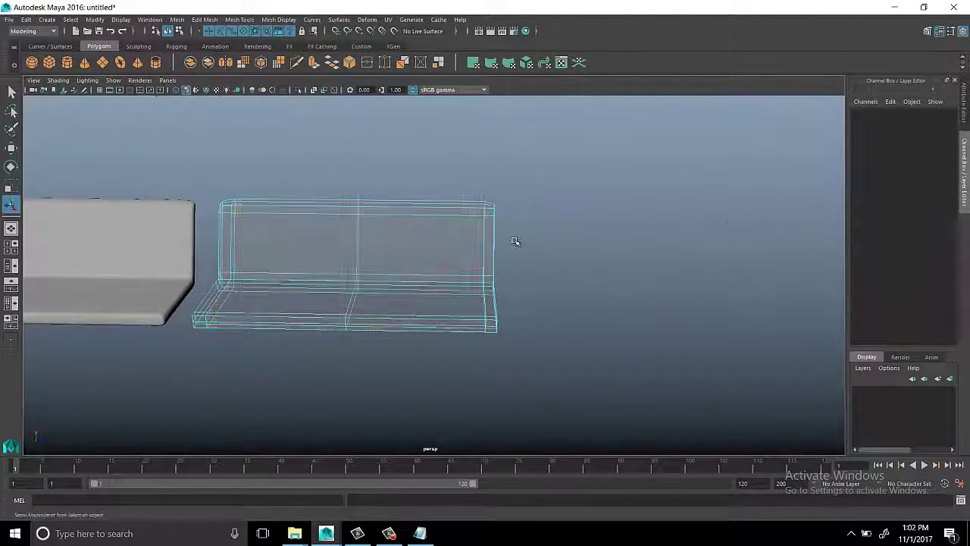
Select the left and right back faces of the panel
left_click(412, 228)
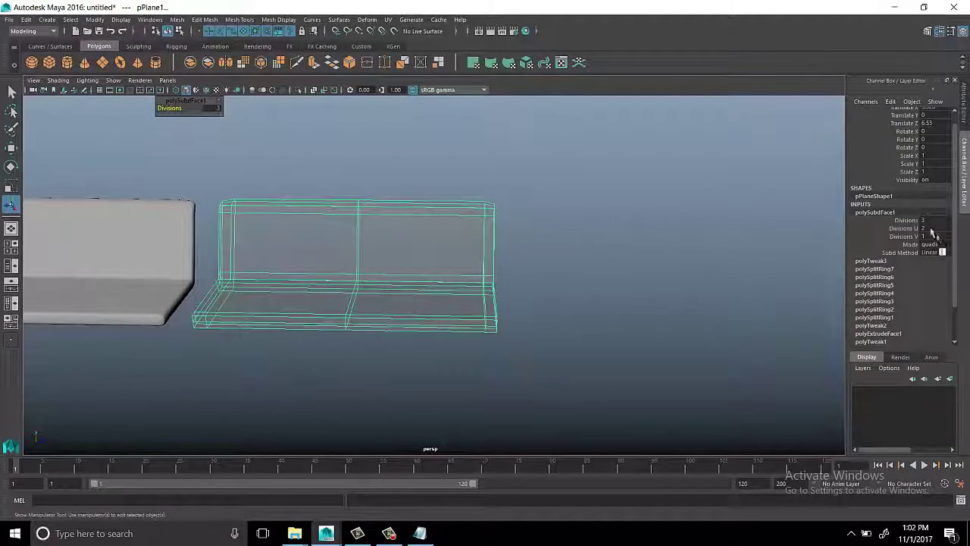
mouse_move(653, 285)
left_mouse_down("alt")
mouse_move(446, 255)
mouse_move(417, 301)
mouse_move(411, 281)
mouse_move(506, 247)
left_mouse_up("alt")
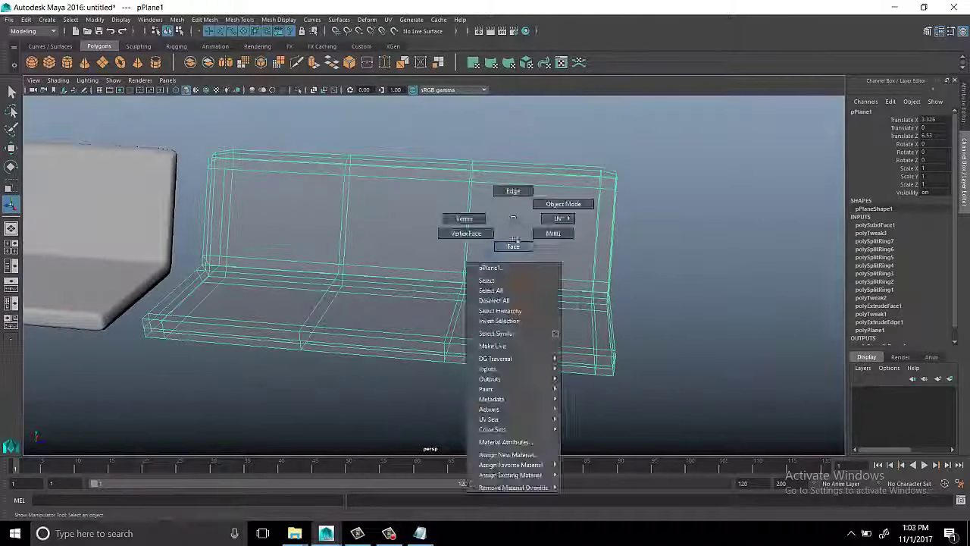
right_click_drag(506, 247, 506, 273)
left_click(432, 230)
left_click(684, 223, "shift")
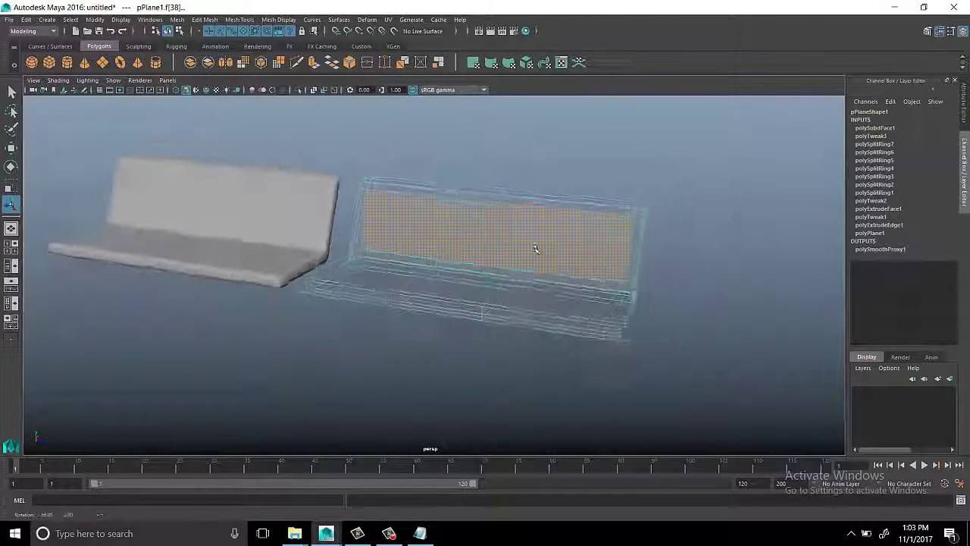
left_click_drag(684, 224, 715, 171, "alt")
Extrude the two back faces as an inset with Local Scale X 0.751 and Translate Z -0.021
right_click_drag(715, 170, 722, 196, "shift")
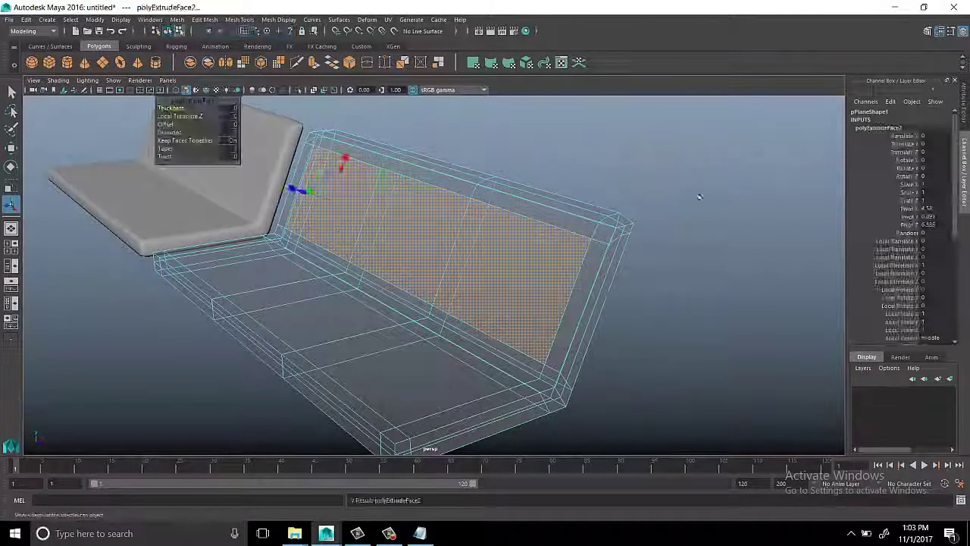
scroll(380, 261, "up", 2)
scroll(380, 261, "up", 2)
scroll(381, 260, "up", 2)
scroll(380, 261, "down", 2)
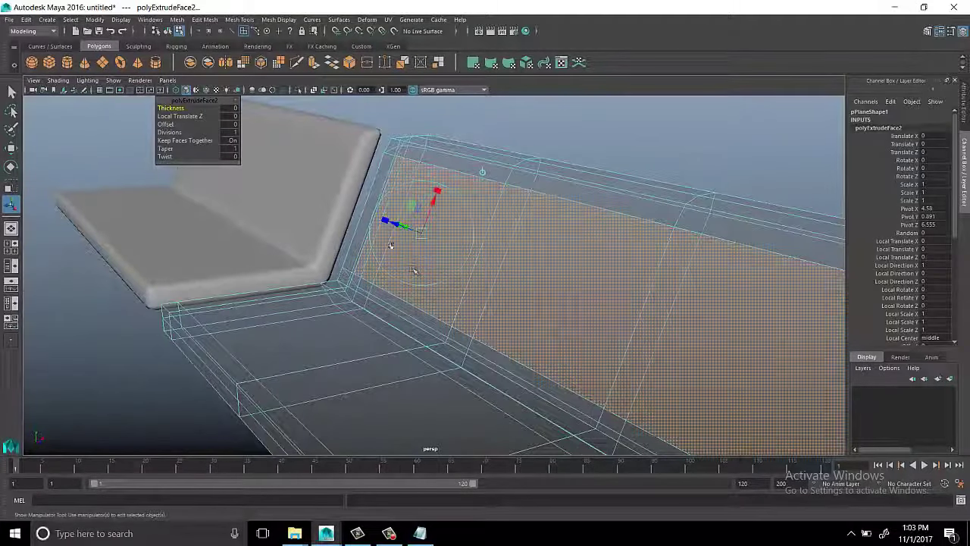
left_click_drag(400, 227, 713, 311, "alt")
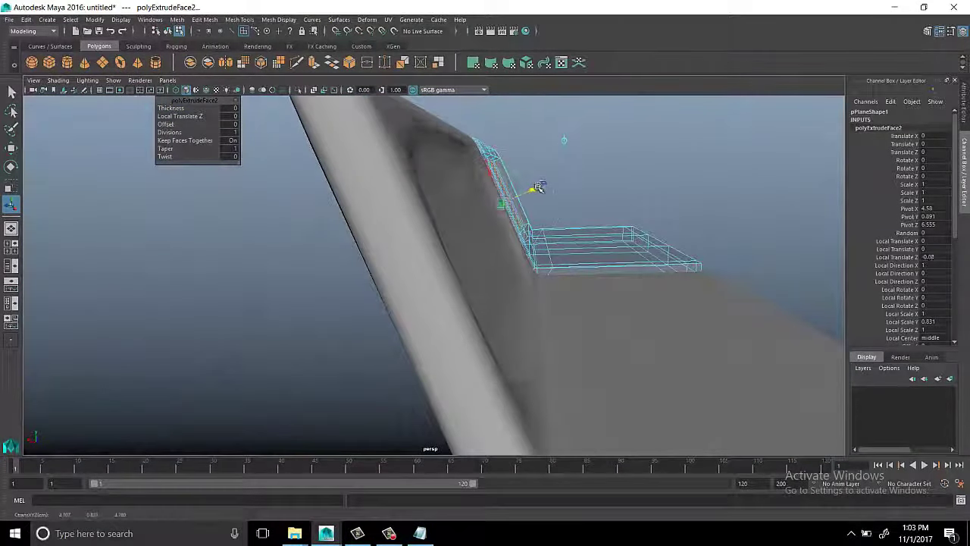
mouse_move(538, 188)
left_mouse_down("alt")
mouse_move(556, 178)
mouse_move(420, 224)
left_mouse_up("alt")
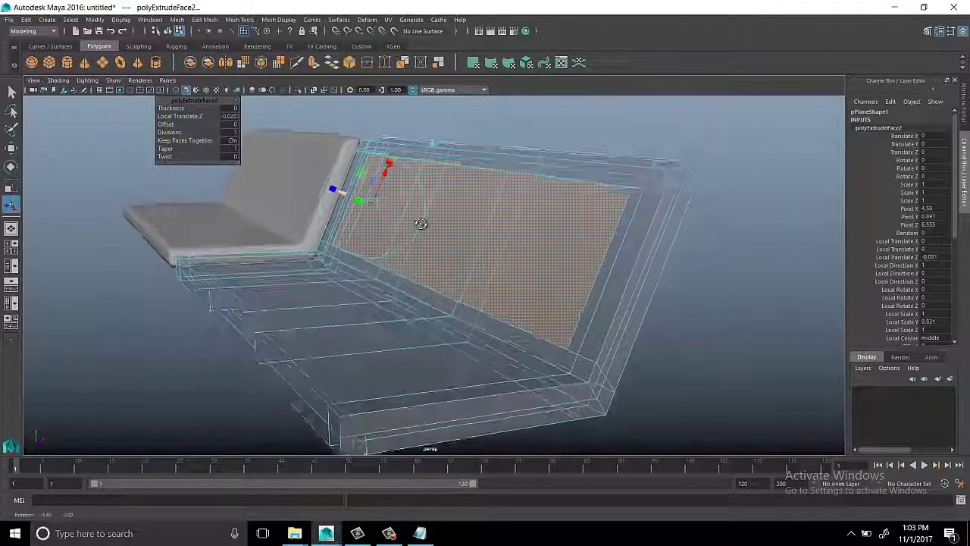
mouse_move(388, 174)
left_mouse_down("alt")
mouse_move(417, 194)
mouse_move(672, 199)
mouse_move(433, 180)
left_mouse_up("alt")
left_click(643, 173)
Select the strip of faces along the top of the couch backrest
key("q")
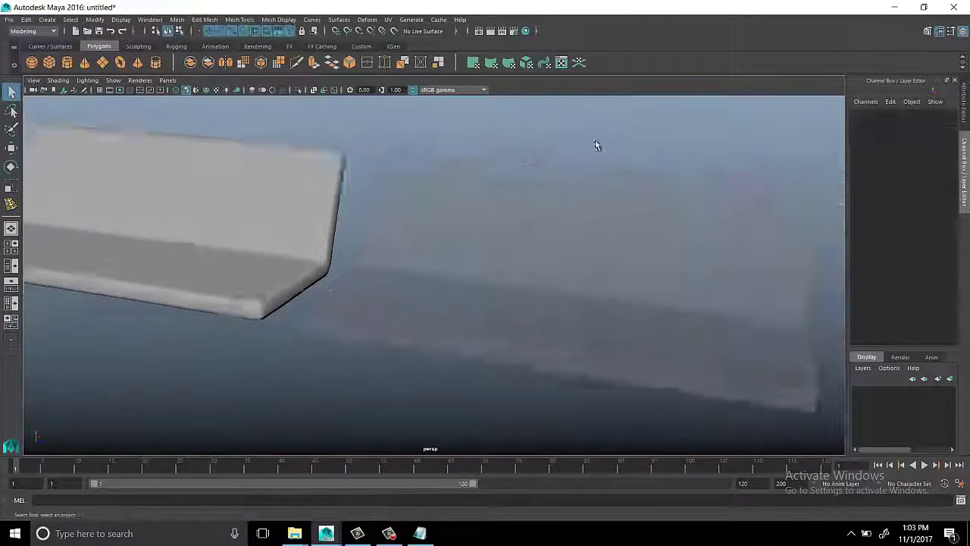
mouse_move(597, 145)
left_mouse_down("alt")
mouse_move(408, 185)
mouse_move(552, 206)
left_mouse_up("alt")
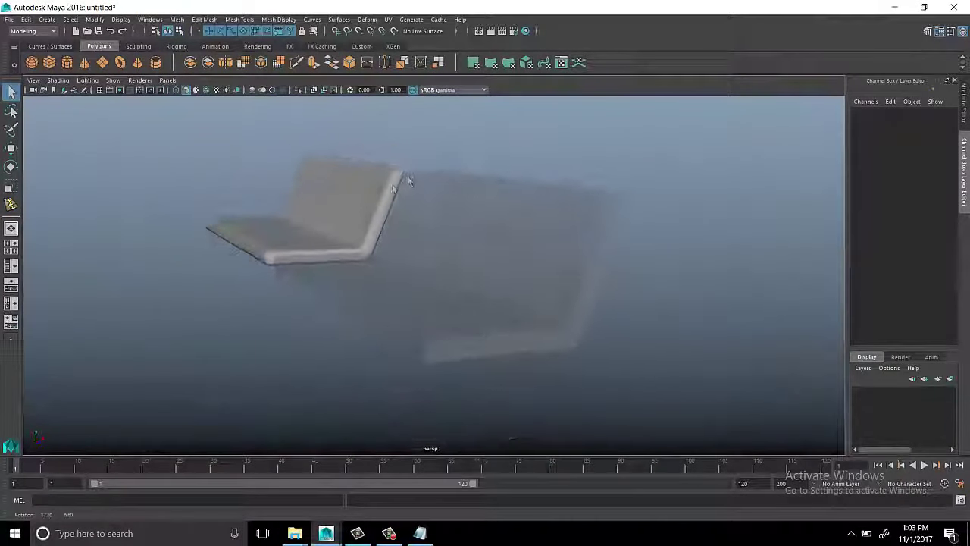
right_click_drag(552, 205, 551, 223)
left_click(553, 213)
mouse_move(553, 213)
left_mouse_down("alt")
mouse_move(469, 241)
mouse_move(505, 240)
mouse_move(493, 180)
left_mouse_up("alt")
left_click_drag(604, 227, 692, 233, "alt")
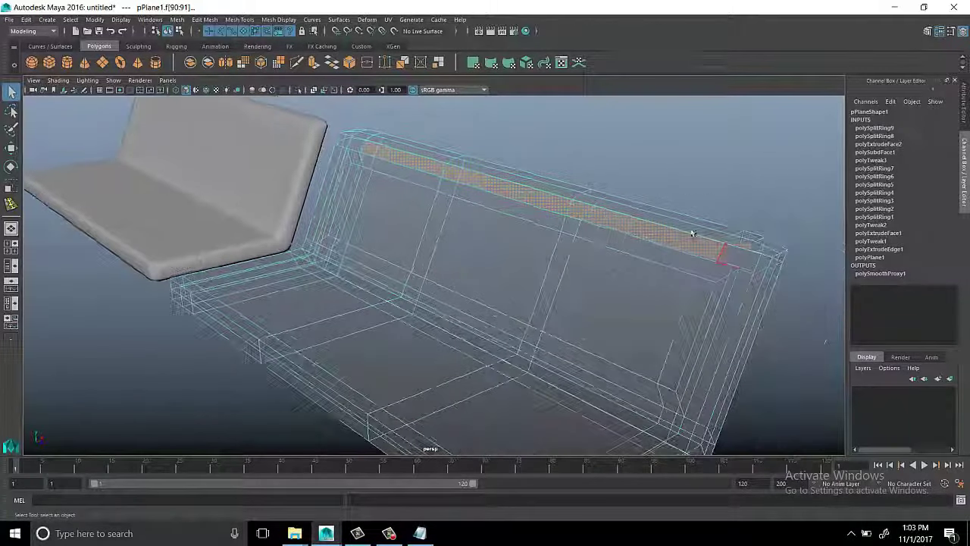
left_click_drag(550, 219, 444, 243, "alt")
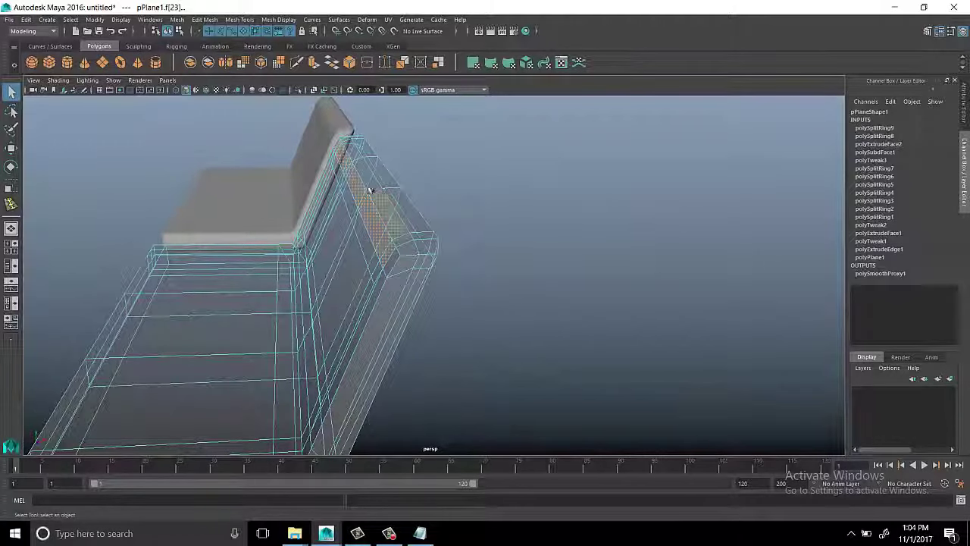
Extrude the top backrest faces outward by Local Translate Z 0.066
left_click_drag(362, 163, 523, 257, "alt")
mouse_move(458, 284)
left_mouse_down("alt")
mouse_move(490, 277)
mouse_move(390, 184)
mouse_move(396, 174)
mouse_move(394, 203)
mouse_move(373, 191)
mouse_move(417, 184)
mouse_move(389, 190)
mouse_move(426, 215)
left_mouse_up("alt")
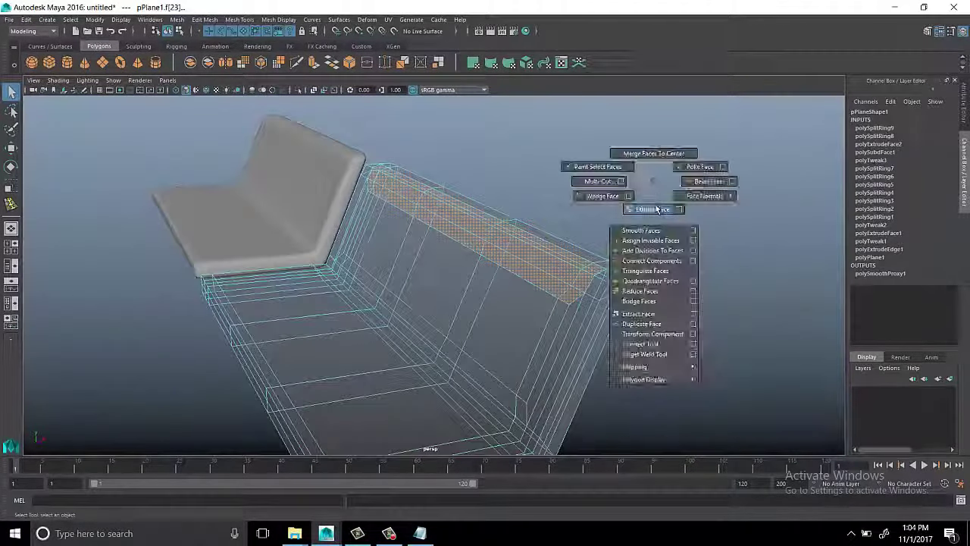
right_click_drag(657, 209, 656, 209, "shift")
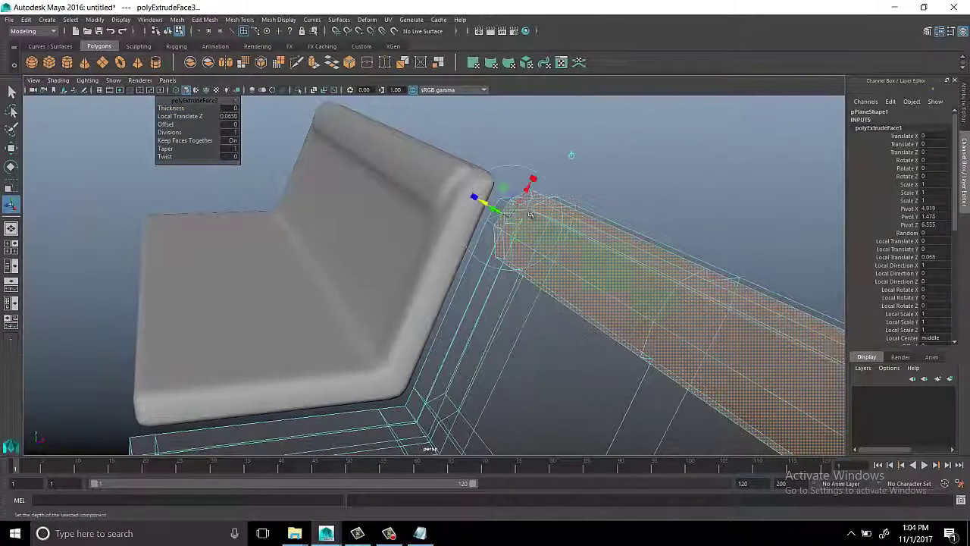
mouse_move(558, 178)
right_mouse_down()
mouse_move(606, 162)
mouse_move(530, 187)
right_mouse_up()
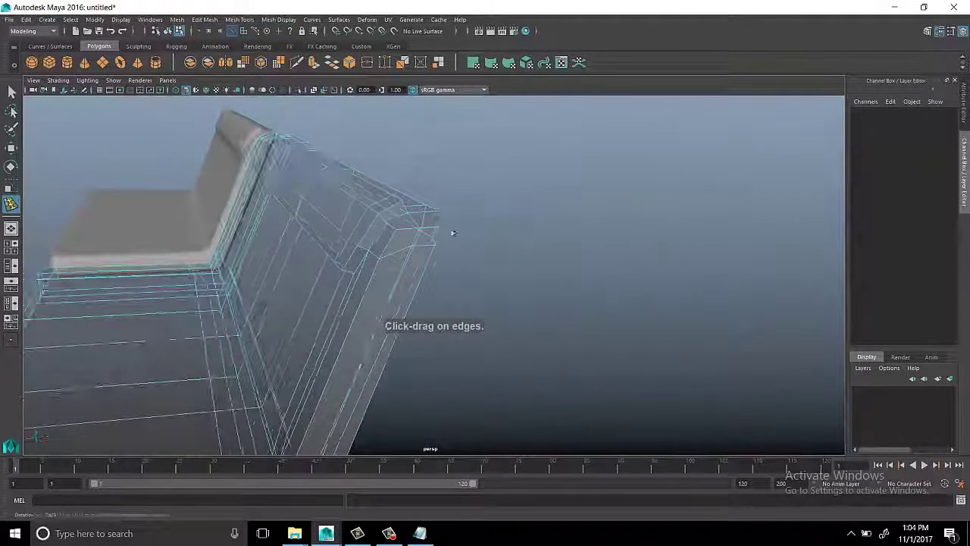
Insert an edge loop along the backrest just below its top rim
mouse_move(453, 233)
left_mouse_down("alt")
mouse_move(489, 220)
mouse_move(337, 237)
mouse_move(459, 234)
left_mouse_up("alt")
scroll(281, 235, "up", 5)
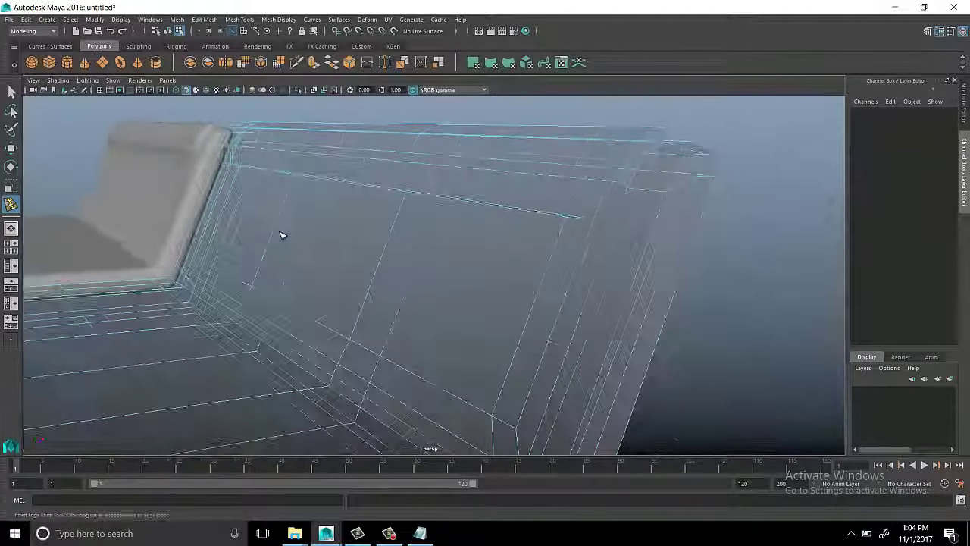
left_click(583, 258)
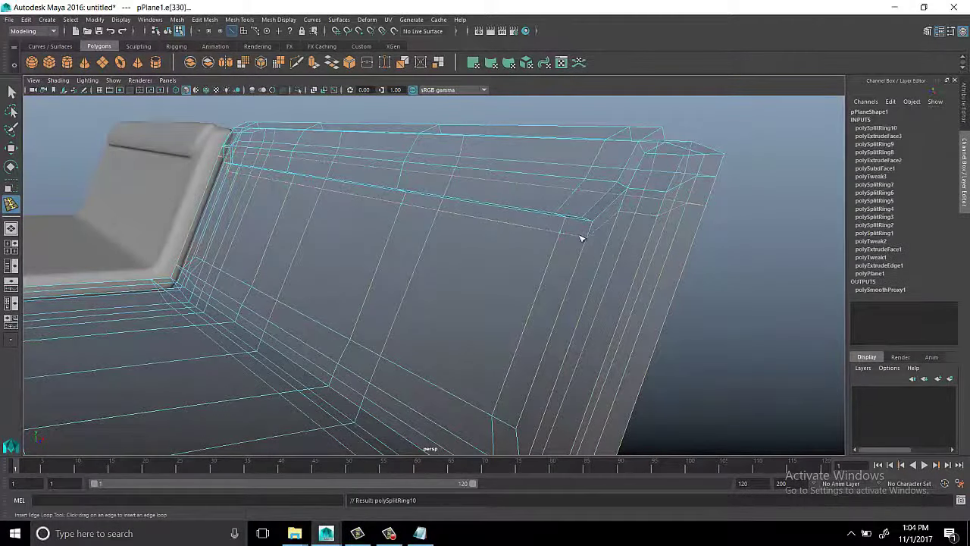
Return to Object Mode and reselect the original wireframe couch mesh
left_click_drag(580, 238, 531, 227, "alt")
right_click_drag(531, 227, 585, 197)
mouse_move(585, 197)
left_mouse_down("alt")
mouse_move(451, 268)
mouse_move(333, 219)
mouse_move(252, 243)
left_mouse_up("alt")
key("ctrl+grave")
mouse_move(297, 217)
left_mouse_down("alt")
mouse_move(448, 288)
mouse_move(346, 234)
mouse_move(408, 170)
left_mouse_up("alt")
left_click(449, 288)
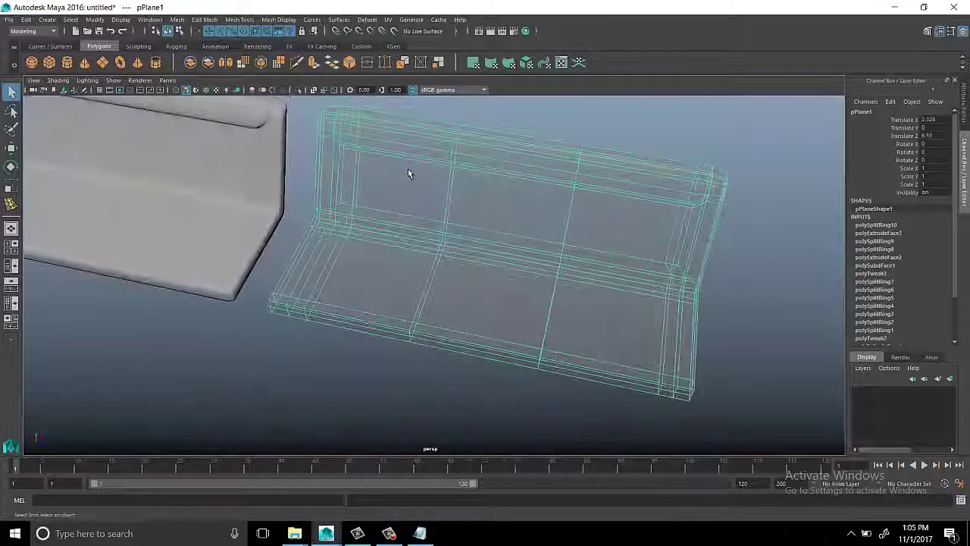
Extrude the three seat cushion faces slightly along Local Translate Z
key("F11")
left_click(384, 261)
left_click_drag(583, 282, 700, 294, "alt")
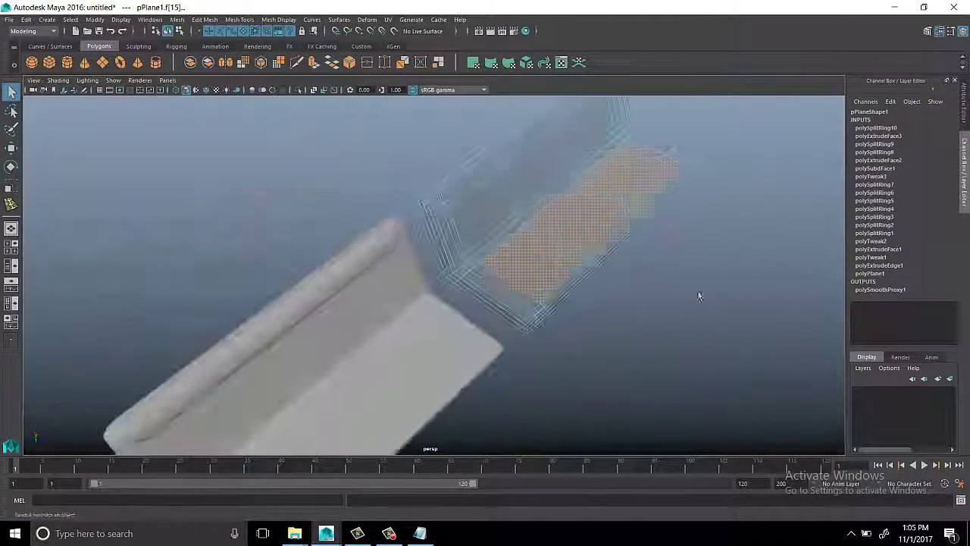
right_click_drag(731, 274, 732, 301, "shift")
mouse_move(732, 302)
left_mouse_down("alt")
mouse_move(454, 271)
mouse_move(664, 278)
left_mouse_up("alt")
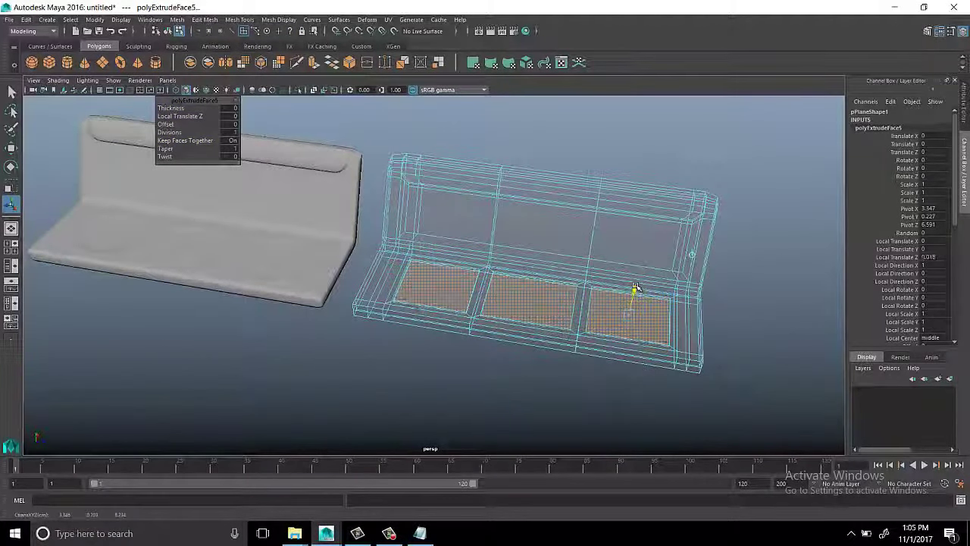
mouse_move(633, 291)
left_mouse_down("alt")
mouse_move(465, 356)
mouse_move(605, 269)
left_mouse_up("alt")
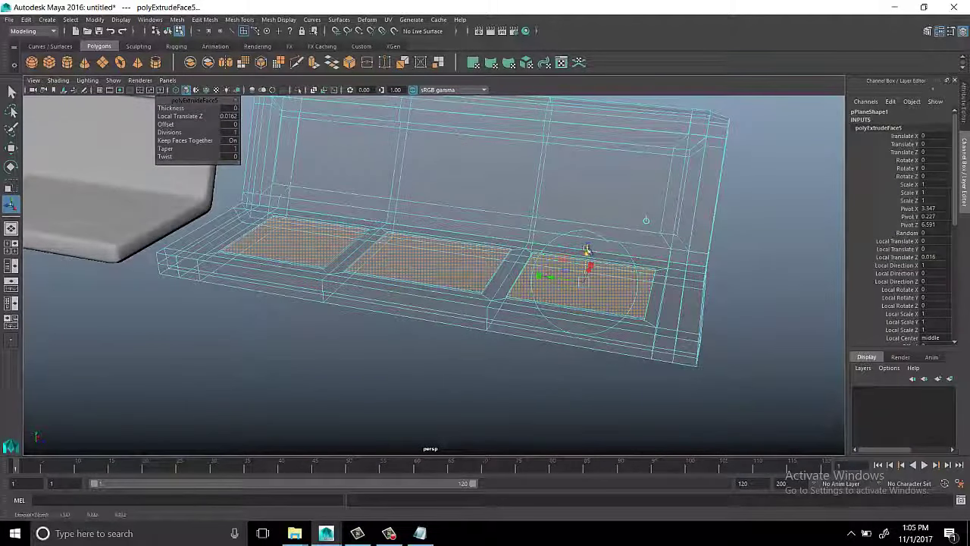
Insert and slide several edge loops around the seat cushions to tighten their edges
right_click_drag(586, 249, 644, 288, "shift")
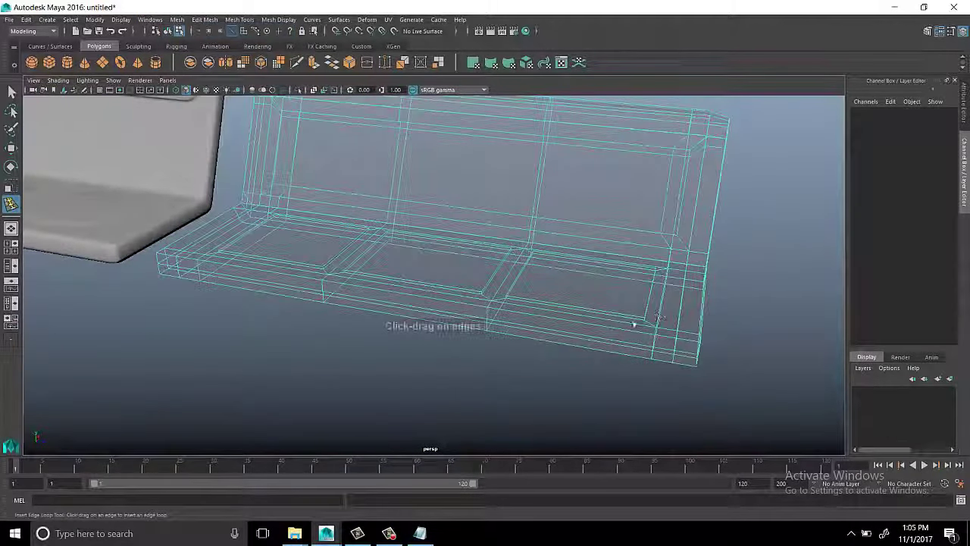
left_click_drag(641, 332, 602, 312, "alt")
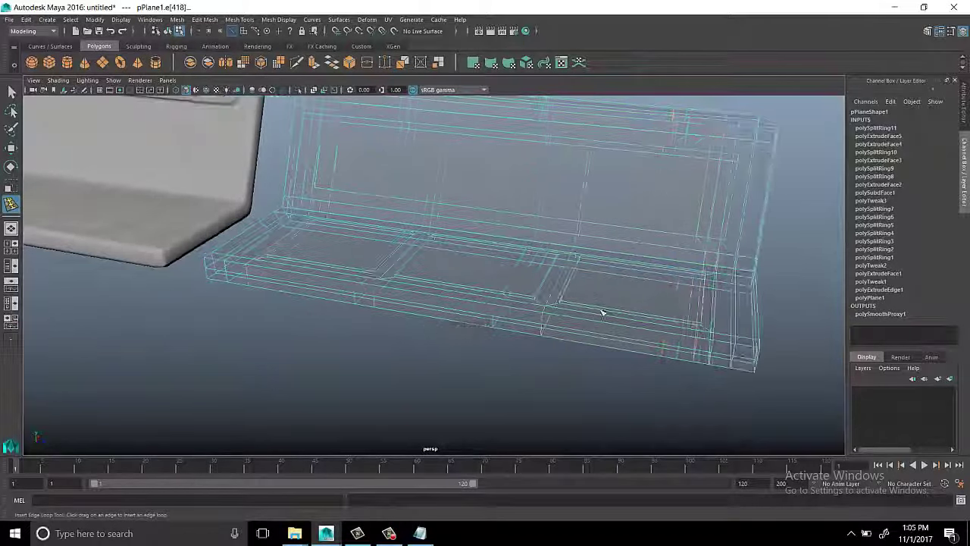
left_click(505, 304)
mouse_move(505, 305)
left_mouse_down("alt")
mouse_move(544, 315)
mouse_move(398, 320)
mouse_move(675, 337)
mouse_move(464, 288)
left_mouse_up("alt")
left_click(521, 312)
left_click(553, 330)
left_click(440, 220)
mouse_move(440, 220)
left_mouse_down("alt")
mouse_move(506, 231)
mouse_move(450, 266)
left_mouse_up("alt")
mouse_move(450, 266)
right_mouse_down("alt")
mouse_move(530, 250)
mouse_move(562, 260)
right_mouse_up("alt")
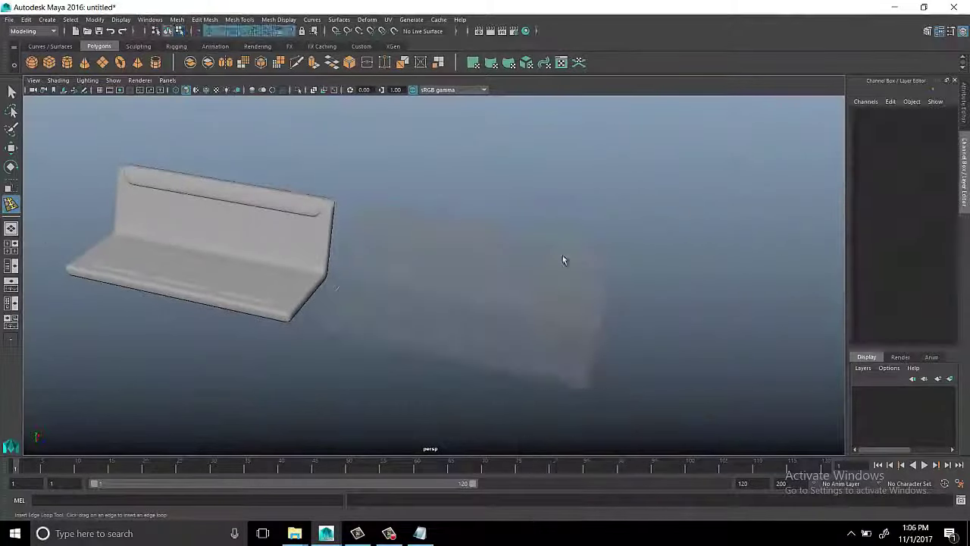
Select the wireframe couch and switch it to face selection mode
key("q")
left_click(419, 275)
mouse_move(418, 275)
left_mouse_down("alt")
mouse_move(392, 256)
mouse_move(672, 354)
left_mouse_up("alt")
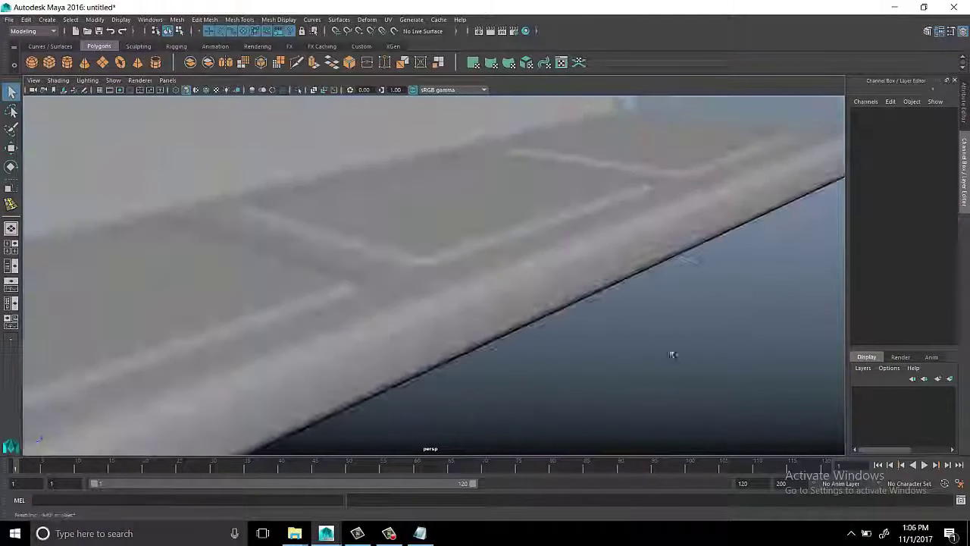
mouse_move(620, 312)
left_mouse_down("alt")
mouse_move(394, 306)
mouse_move(452, 268)
mouse_move(429, 210)
left_mouse_up("alt")
left_click(438, 133)
right_click(438, 133)
left_click_drag(438, 132, 477, 293, "alt")
left_click(558, 217)
right_click(558, 216)
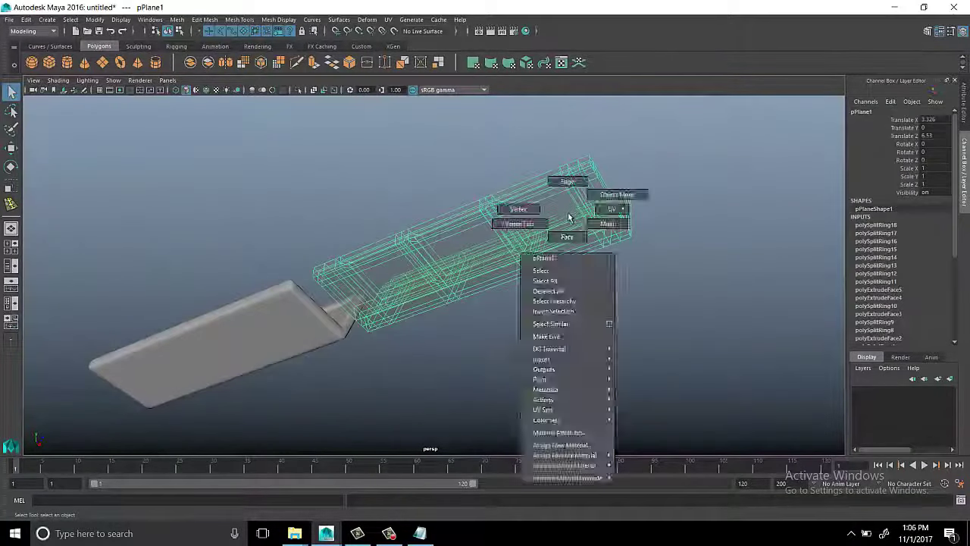
mouse_move(559, 217)
left_mouse_down("alt")
mouse_move(558, 277)
mouse_move(386, 210)
left_mouse_up("alt")
Select the three back cushion faces, extrude them and pull them slightly outward
left_click(385, 210)
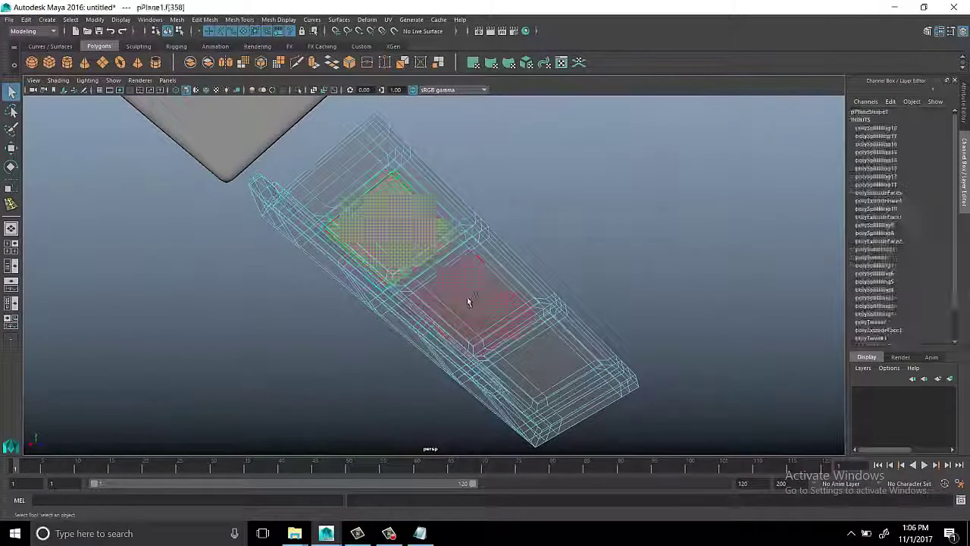
left_click(465, 301, "shift")
left_click(520, 346, "shift")
left_click_drag(520, 346, 424, 250, "alt")
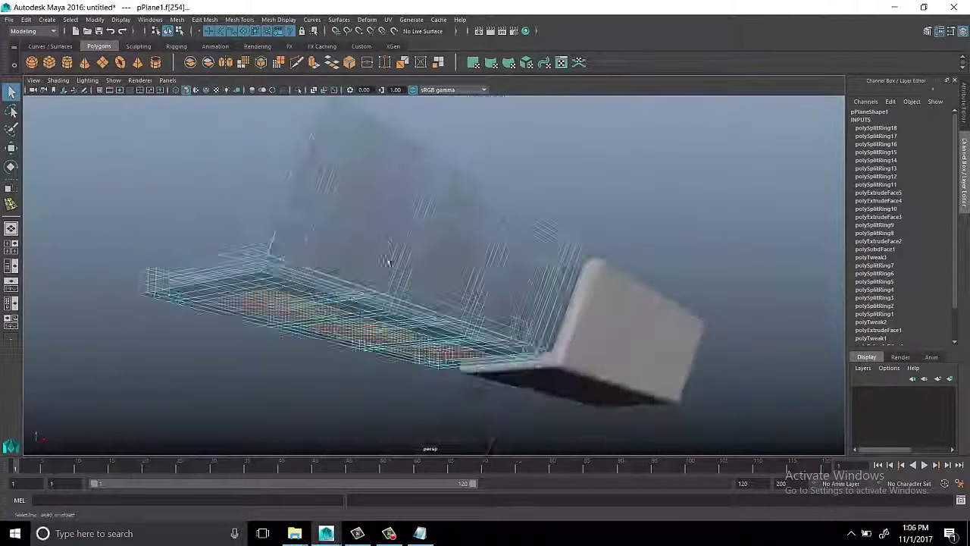
left_click(368, 212, "shift")
left_click(532, 288, "shift")
mouse_move(531, 289)
left_mouse_down("alt")
mouse_move(489, 255)
mouse_move(574, 223)
left_mouse_up("alt")
right_click_drag(574, 223, 621, 252, "shift")
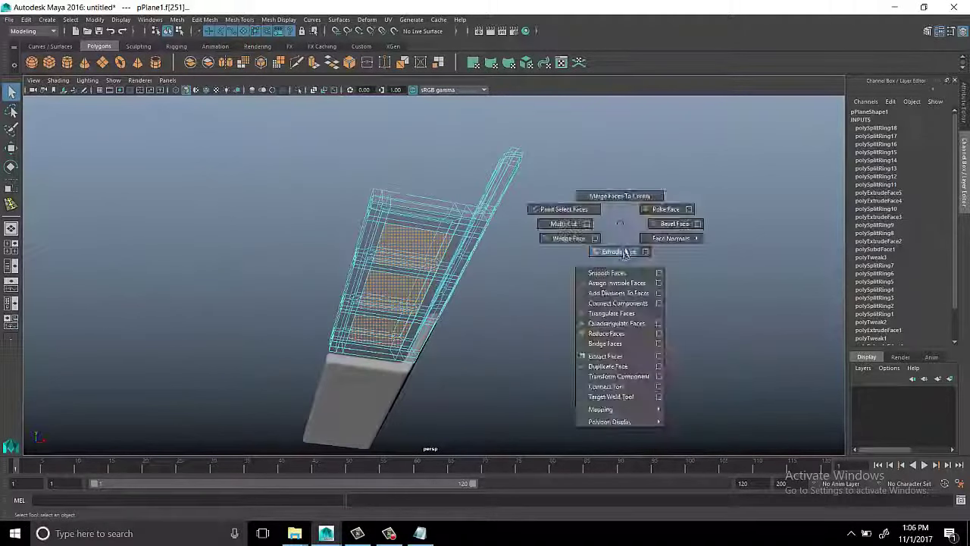
mouse_move(522, 242)
left_mouse_down("alt")
mouse_move(477, 318)
mouse_move(571, 268)
mouse_move(409, 334)
mouse_move(421, 351)
mouse_move(422, 281)
mouse_move(389, 260)
left_mouse_up("alt")
Insert supporting edge loops around the cushions, then reselect the whole couch object
left_click(559, 294)
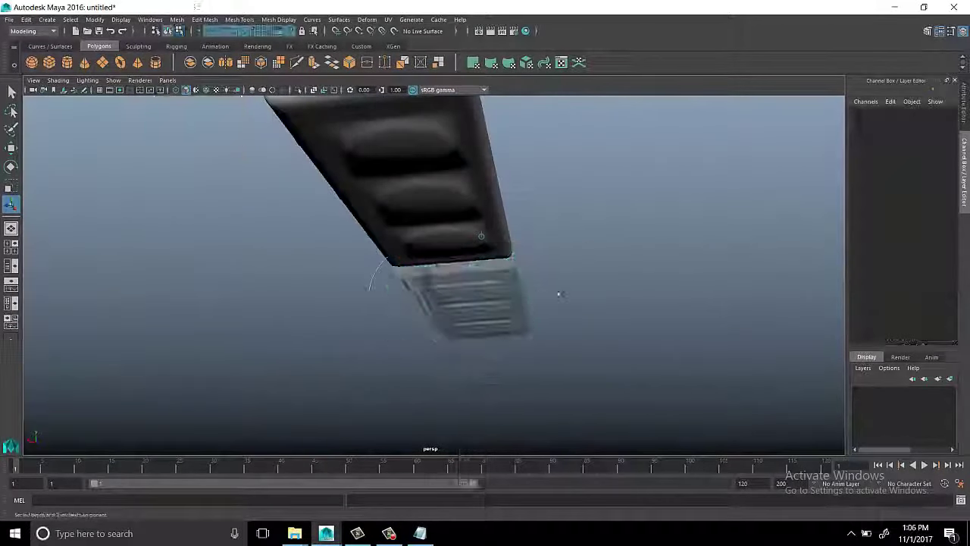
left_click(522, 303)
right_click_drag(573, 246, 512, 238, "shift")
mouse_move(512, 238)
left_mouse_down("alt")
mouse_move(518, 225)
mouse_move(471, 245)
mouse_move(514, 262)
left_mouse_up("alt")
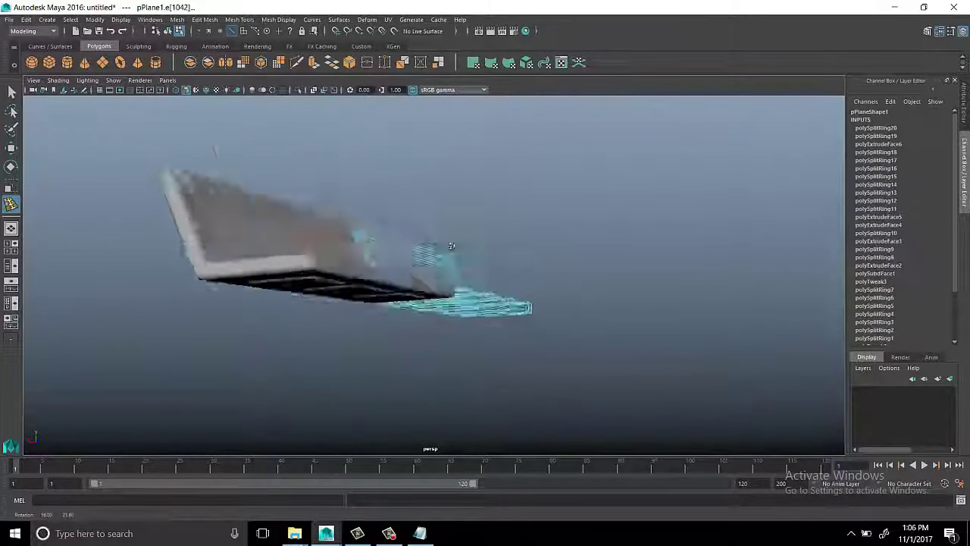
key("q")
left_click(611, 233)
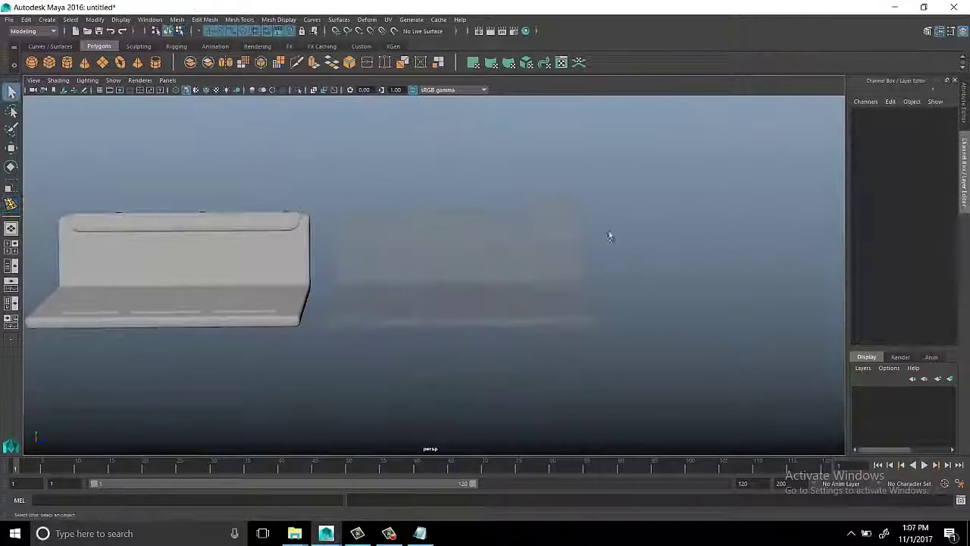
left_click(526, 270)
mouse_move(526, 270)
left_mouse_down("alt")
mouse_move(305, 174)
mouse_move(445, 248)
mouse_move(553, 256)
mouse_move(520, 225)
left_mouse_up("alt")
right_click_drag(526, 220, 524, 449)
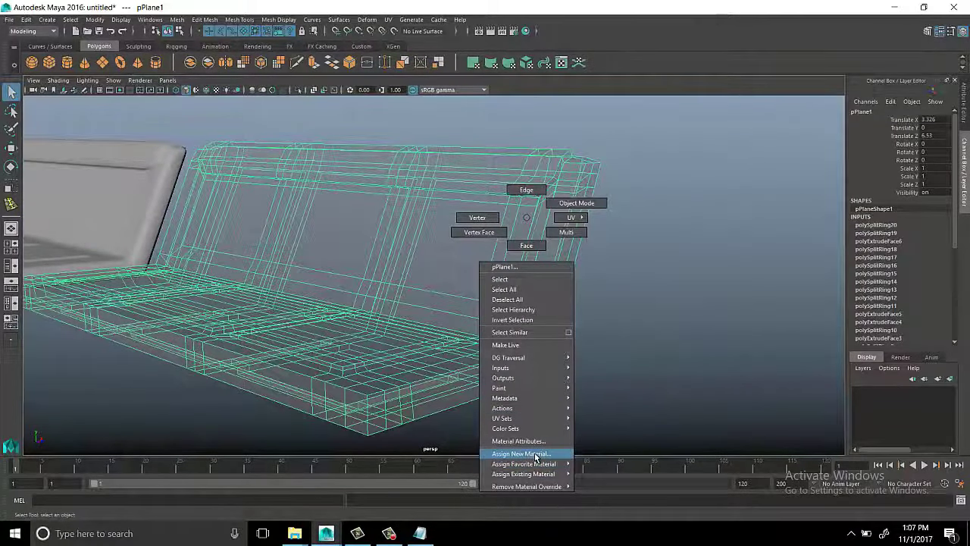
Assign a new material to the couch and make the viewport full screen with Ctrl+Space
left_click(415, 282)
left_click(630, 238)
left_click_drag(629, 238, 316, 271, "alt")
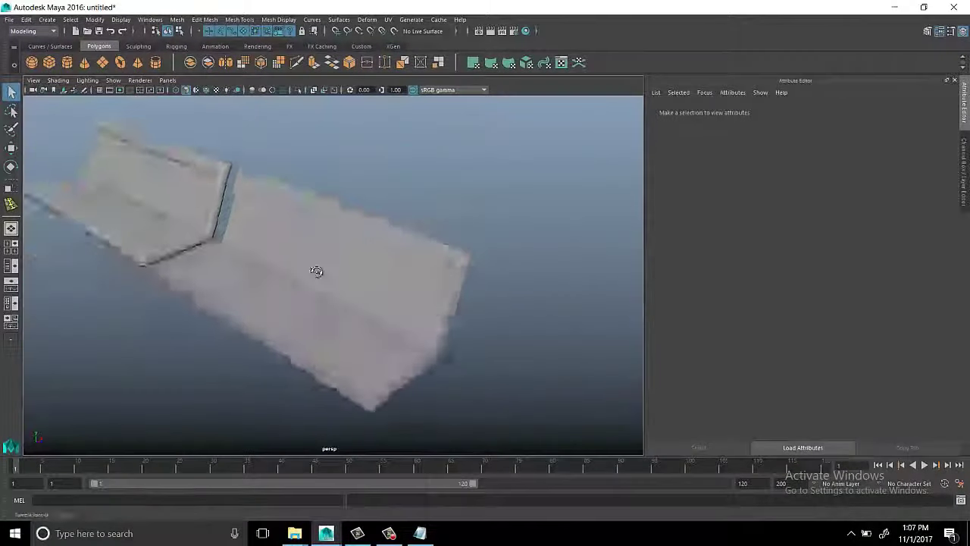
key("ctrl+space")
Inspect both benches, pick a backrest edge and switch to edge selection with F10
mouse_move(529, 280)
left_mouse_down("alt")
mouse_move(412, 227)
mouse_move(432, 250)
left_mouse_up("alt")
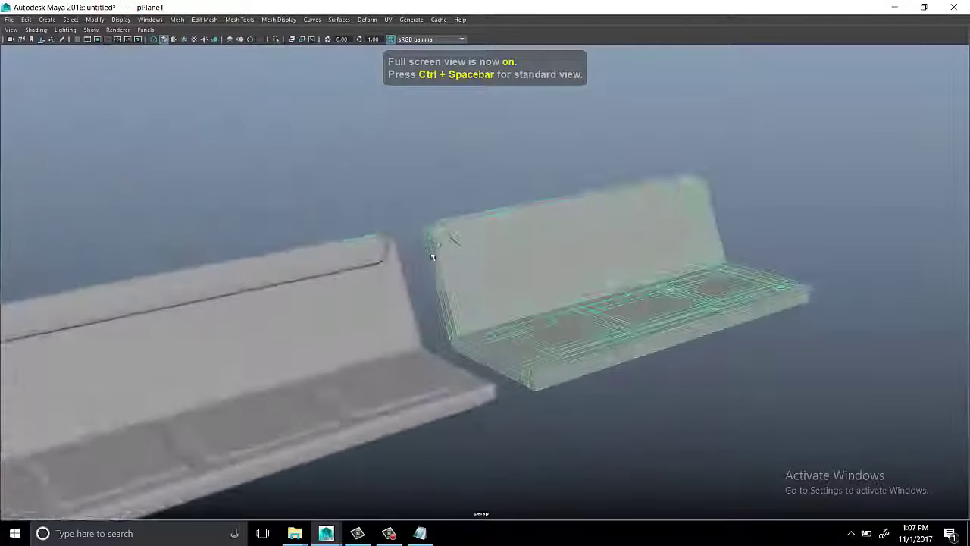
mouse_move(433, 249)
right_mouse_down("alt")
mouse_move(437, 260)
mouse_move(621, 241)
right_mouse_up("alt")
mouse_move(621, 241)
left_mouse_down("alt")
mouse_move(303, 118)
mouse_move(548, 269)
mouse_move(411, 277)
left_mouse_up("alt")
right_click_drag(411, 277, 545, 203, "alt")
left_click(573, 178)
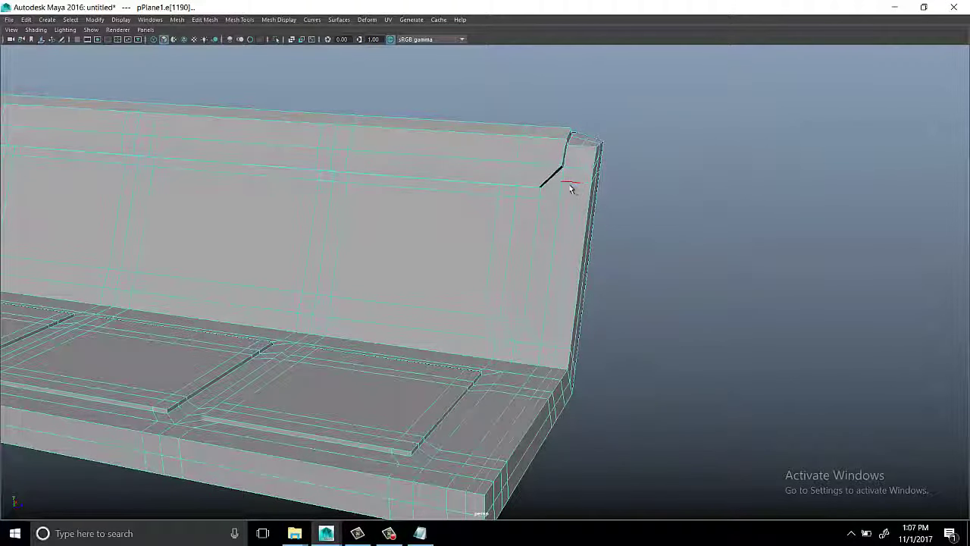
right_click_drag(595, 188, 588, 199, "alt")
left_click_drag(588, 199, 270, 247, "alt")
right_click_drag(271, 247, 345, 236, "alt")
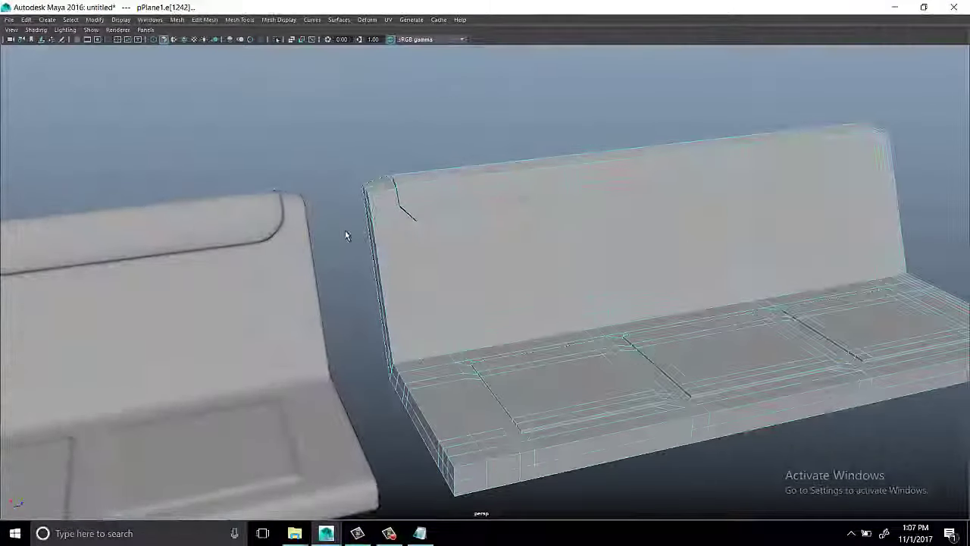
key("F10")
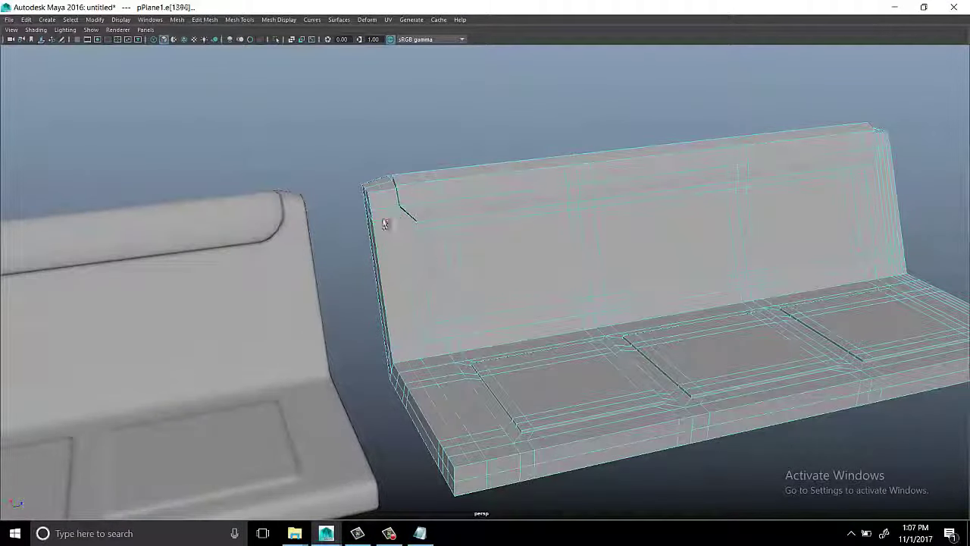
scroll(442, 309, "up", 3)
scroll(322, 217, "up", 2)
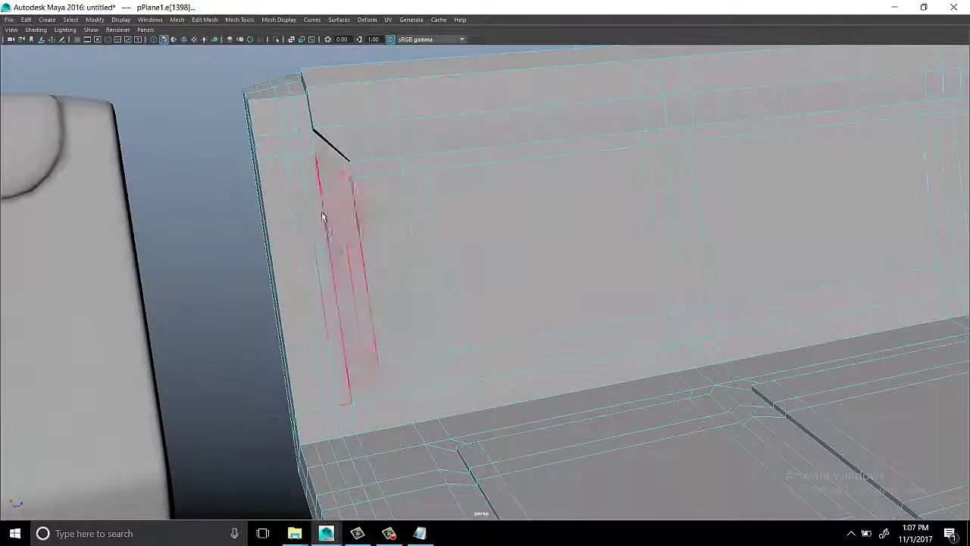
Extrude the seat's rim faces and push them out 0.0117 along local Z
scroll(278, 149, "down", 4)
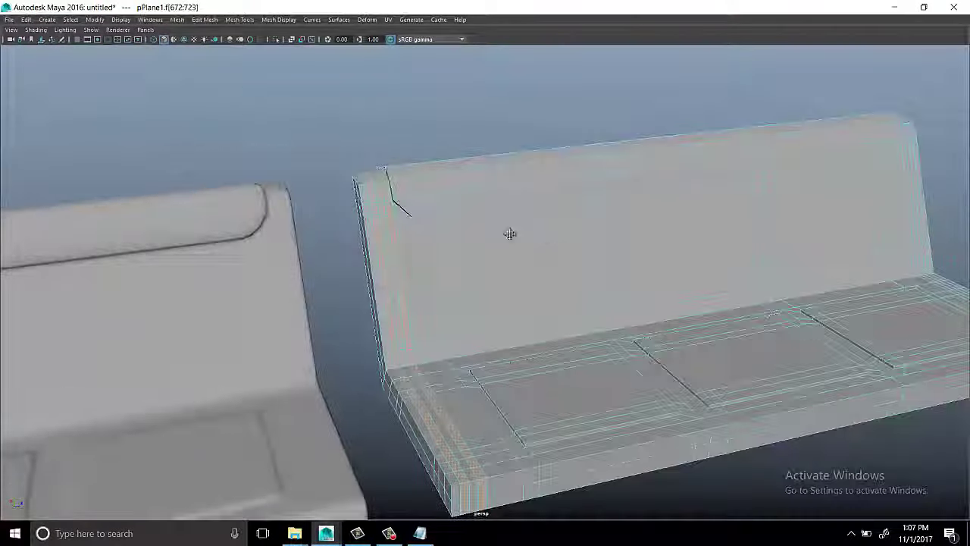
mouse_move(509, 234)
left_mouse_down("alt")
mouse_move(690, 281)
mouse_move(466, 147)
left_mouse_up("alt")
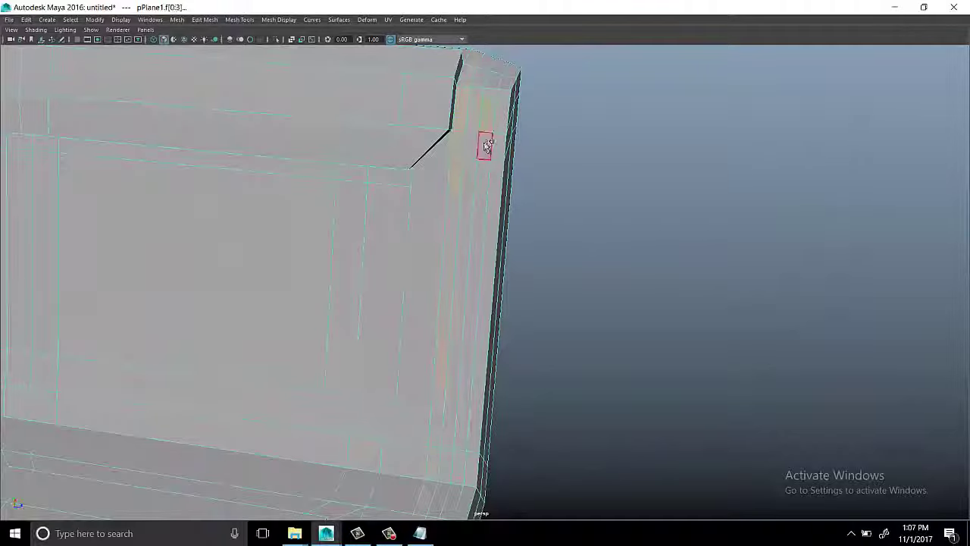
scroll(486, 146, "down", 3)
mouse_move(547, 195)
left_mouse_down("alt")
mouse_move(147, 125)
mouse_move(217, 220)
mouse_move(342, 253)
left_mouse_up("alt")
right_click(144, 115, "shift")
left_click(141, 141)
scroll(531, 254, "up", 2)
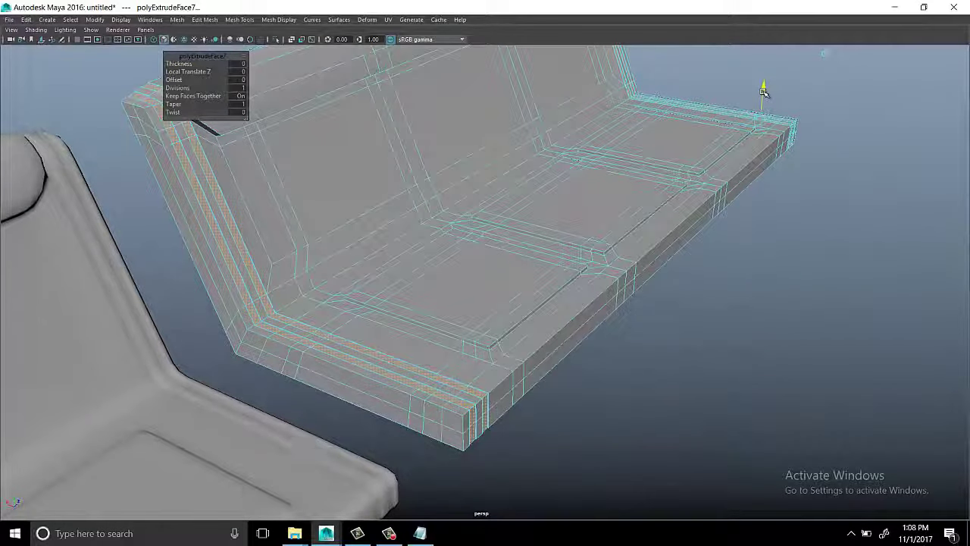
mouse_move(765, 91)
left_mouse_down("alt")
mouse_move(368, 236)
mouse_move(412, 229)
mouse_move(295, 250)
mouse_move(388, 278)
mouse_move(336, 255)
mouse_move(561, 276)
left_mouse_up("alt")
scroll(335, 255, "down", 3)
scroll(442, 281, "up", 3)
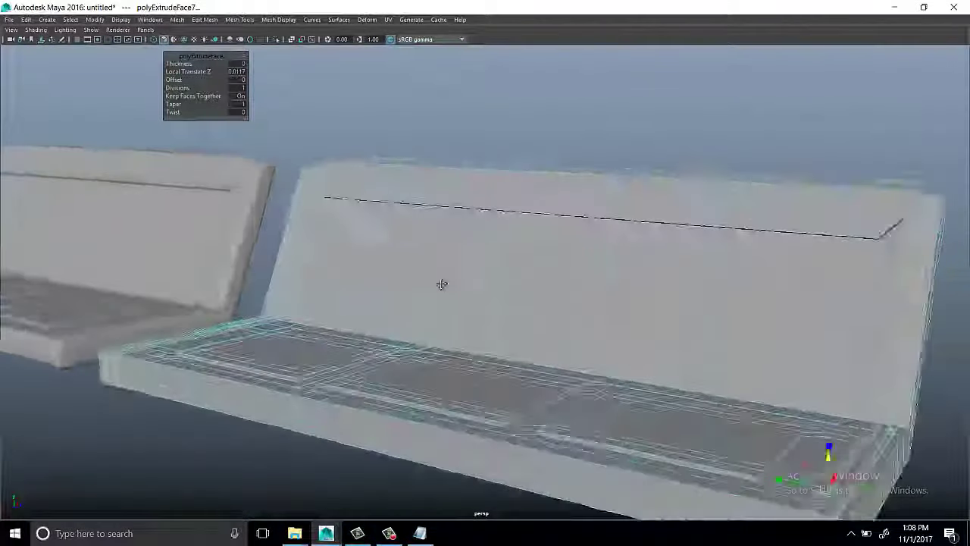
scroll(442, 281, "up", 5)
Return to object mode, select both seat copies, frame them and bring up component options
mouse_move(442, 281)
left_mouse_down("alt")
mouse_move(682, 359)
mouse_move(632, 187)
left_mouse_up("alt")
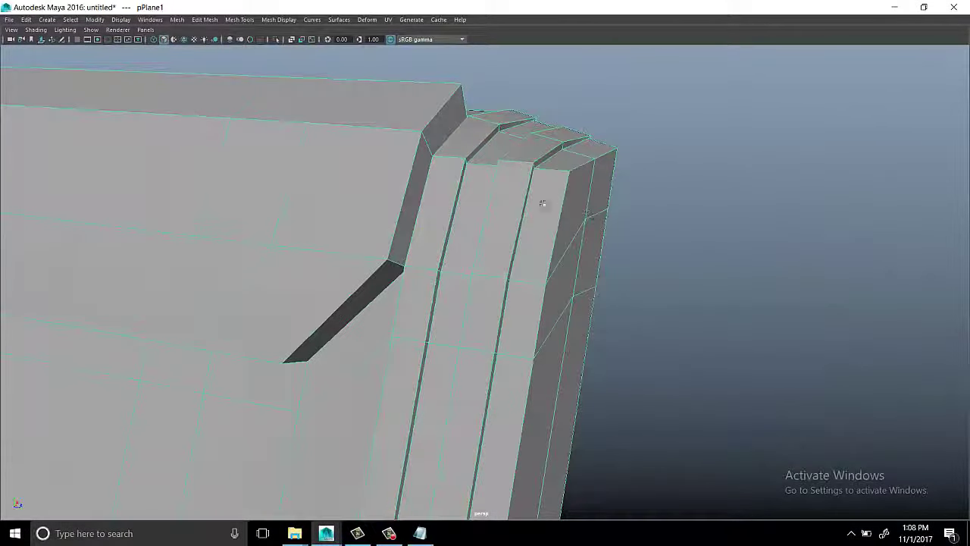
right_click_drag(543, 203, 520, 139)
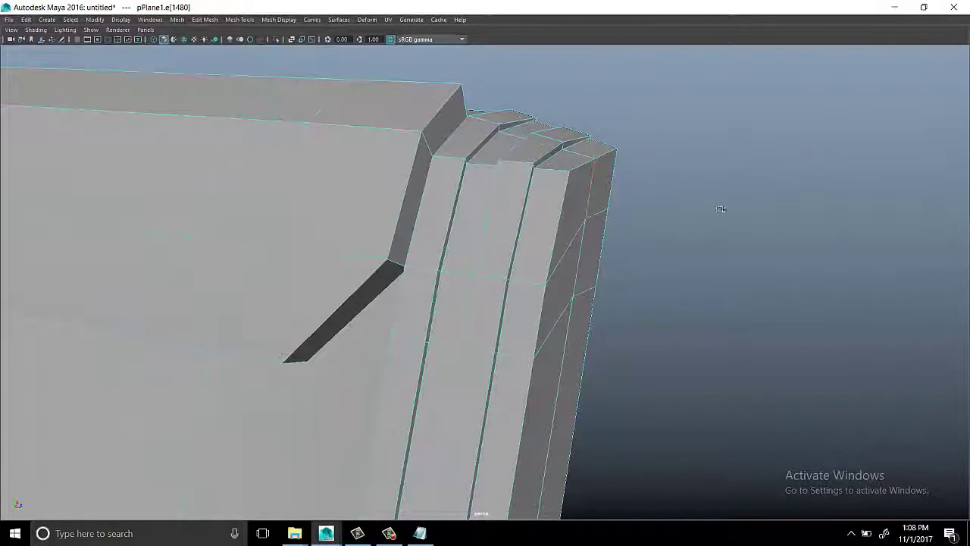
key("F8")
mouse_move(587, 180)
left_mouse_down("alt")
mouse_move(639, 184)
mouse_move(336, 270)
mouse_move(539, 254)
mouse_move(391, 320)
mouse_move(422, 270)
mouse_move(315, 251)
mouse_move(446, 275)
mouse_move(546, 204)
left_mouse_up("alt")
scroll(639, 184, "down", 5)
left_click(431, 321)
left_click(545, 203)
key("f")
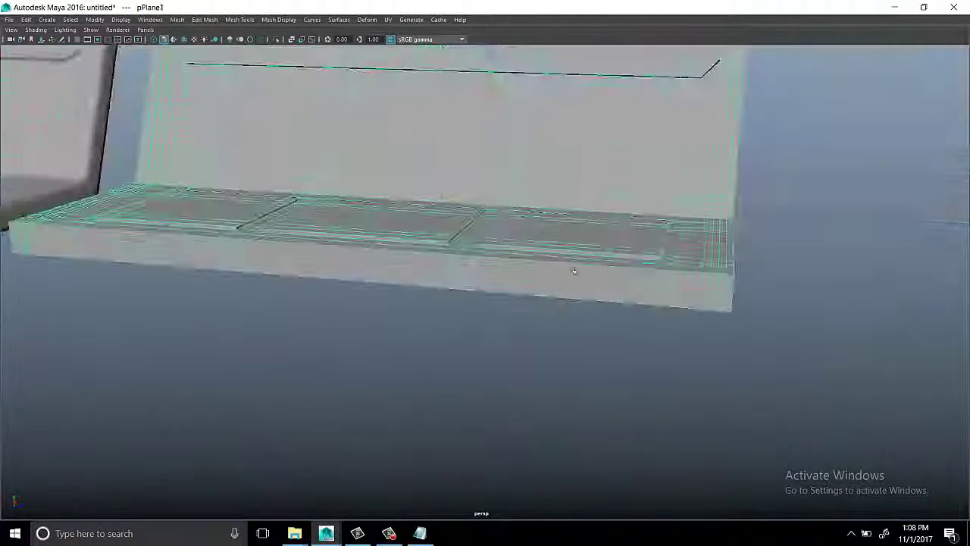
right_click(705, 272)
mouse_move(705, 271)
left_mouse_down("alt")
mouse_move(422, 228)
mouse_move(370, 234)
mouse_move(371, 260)
mouse_move(453, 280)
left_mouse_up("alt")
right_click(421, 232)
Extrude the face loop along the seat base's side outward
mouse_move(406, 281)
left_mouse_down("alt")
mouse_move(446, 275)
mouse_move(511, 303)
left_mouse_up("alt")
double_click(446, 275)
right_click_drag(625, 306, 619, 333, "shift")
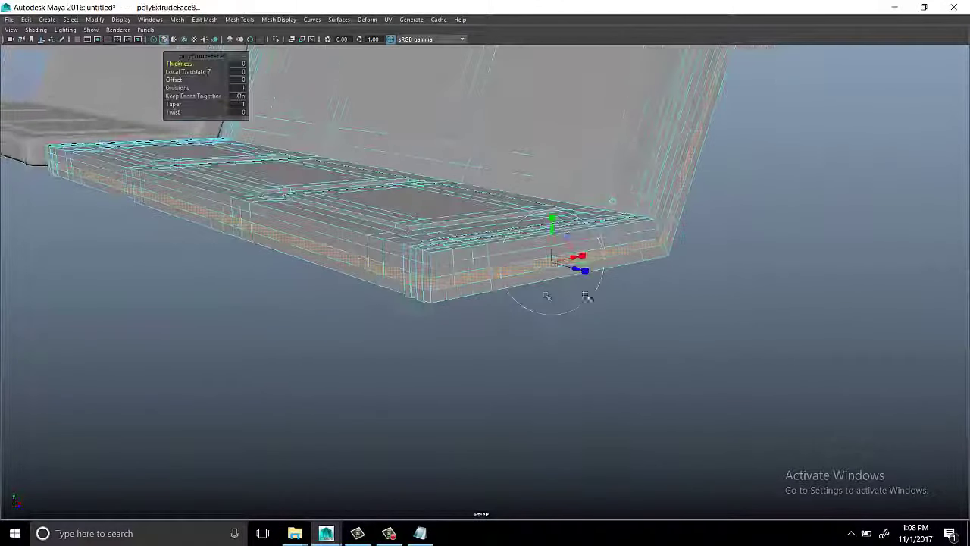
mouse_move(619, 333)
left_mouse_down("alt")
mouse_move(631, 256)
mouse_move(720, 342)
left_mouse_up("alt")
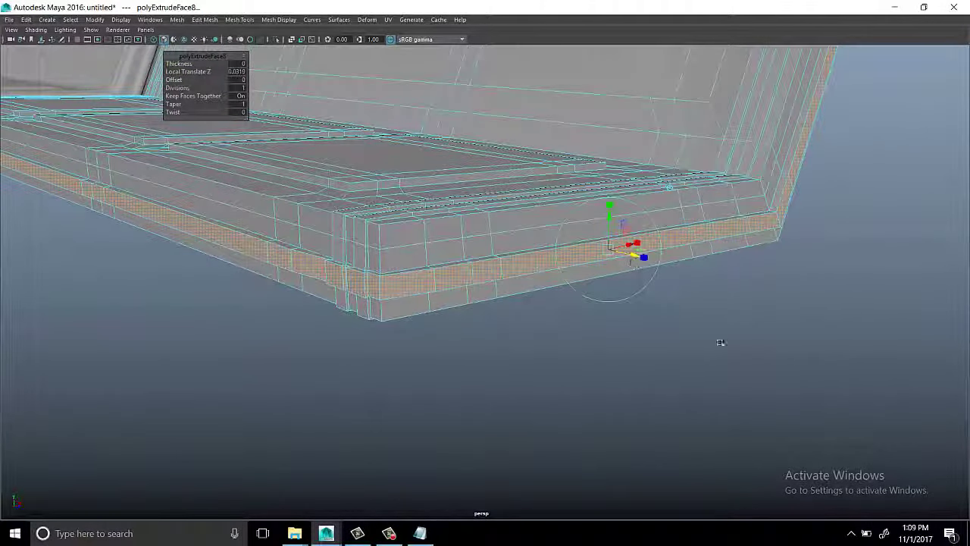
left_click(723, 335)
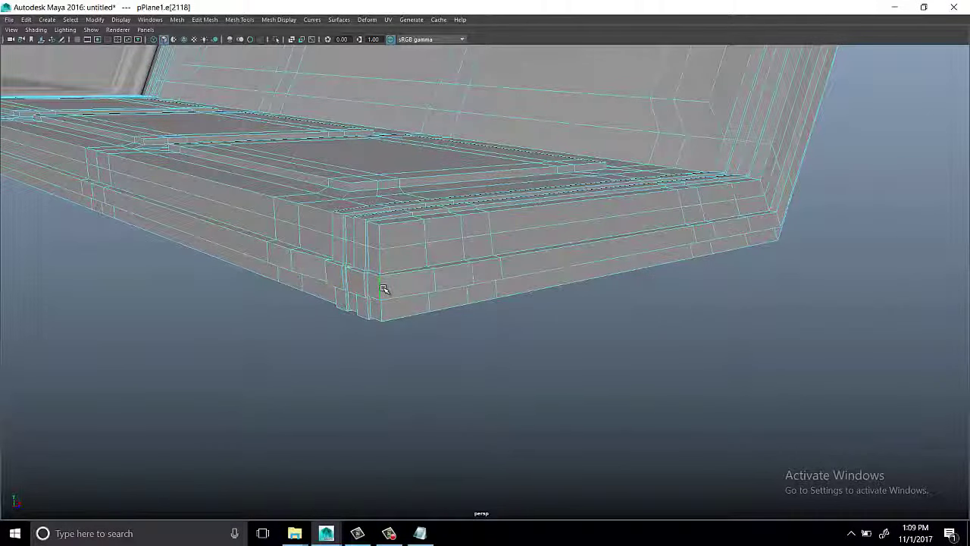
Select the next face loop around the base and extrude it with Ctrl+E
right_click_drag(494, 342, 534, 349, "ctrl")
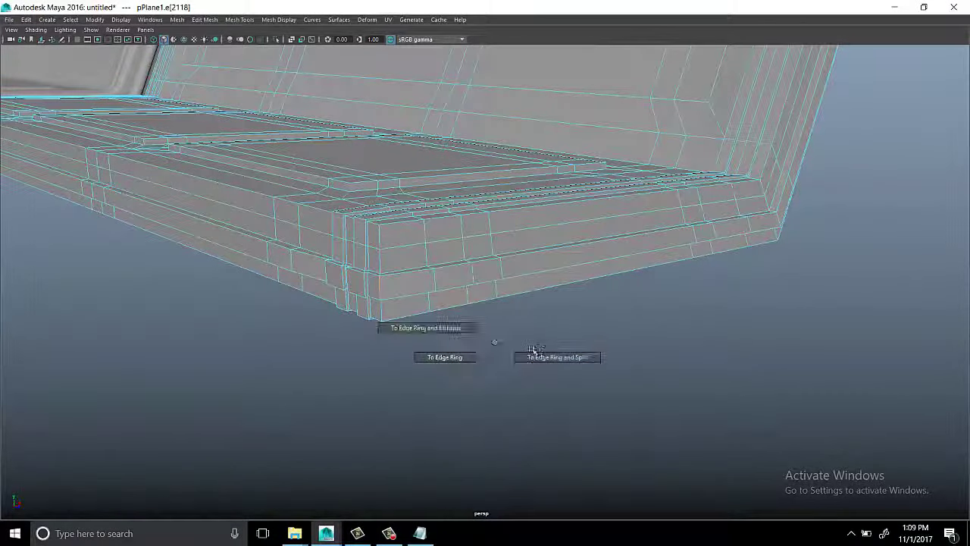
right_click_drag(515, 262, 470, 273)
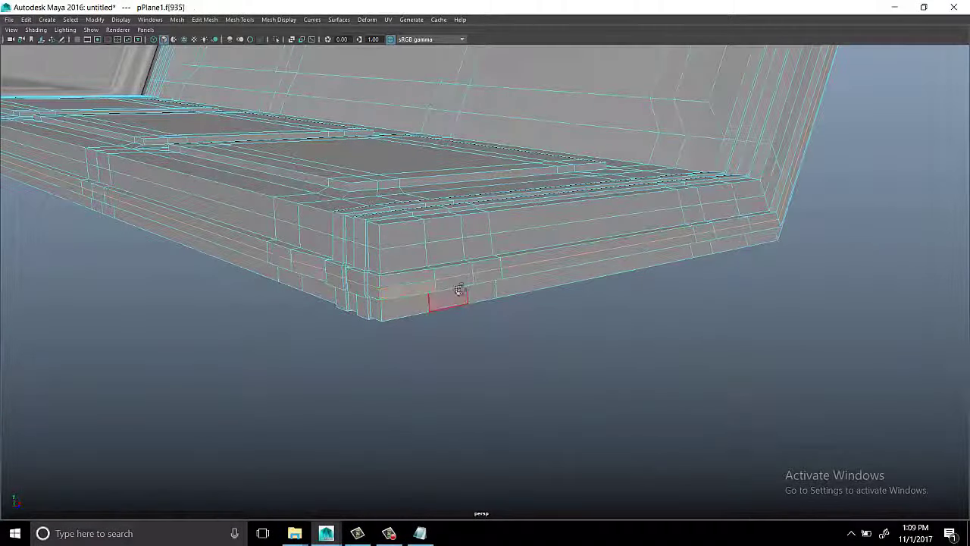
left_click_drag(455, 283, 485, 273, "alt")
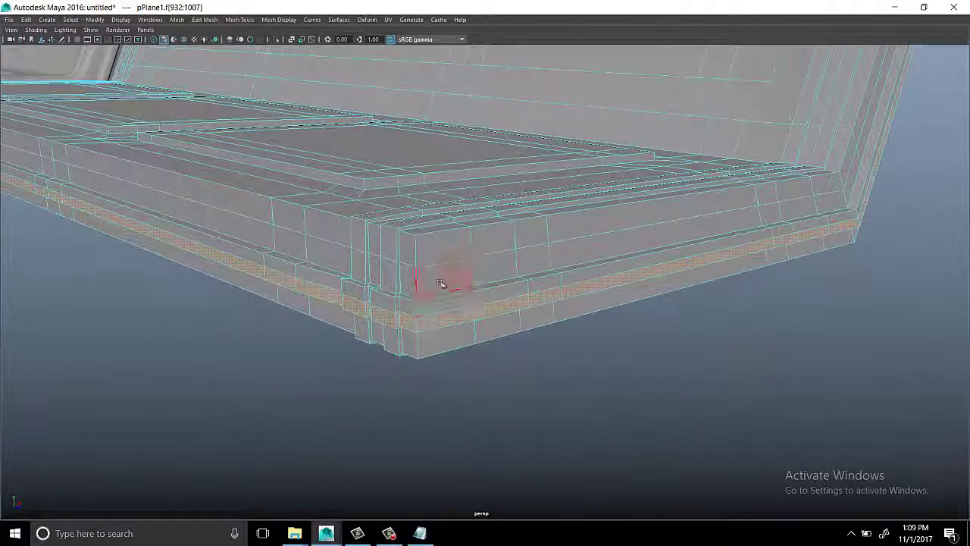
double_click(491, 270)
key("ctrl+e")
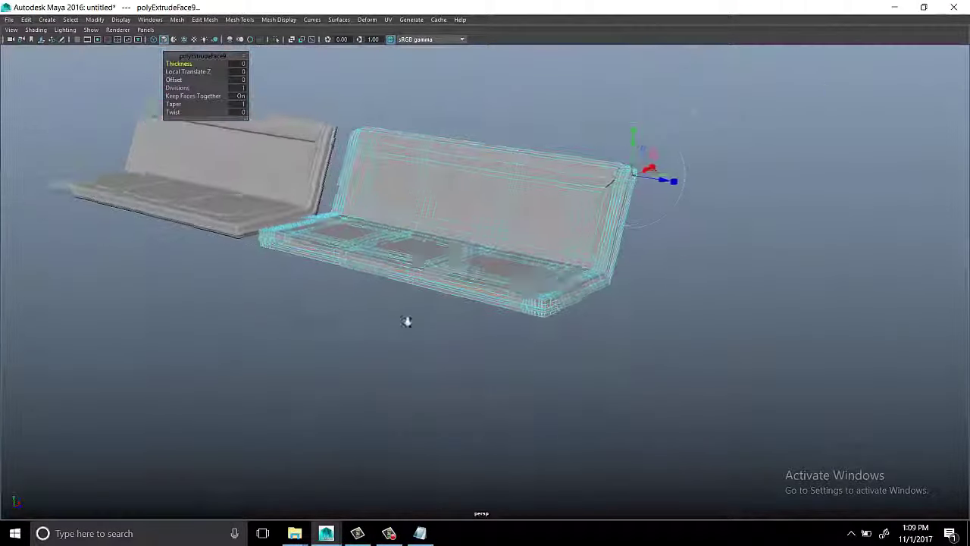
left_click_drag(407, 321, 790, 386, "alt")
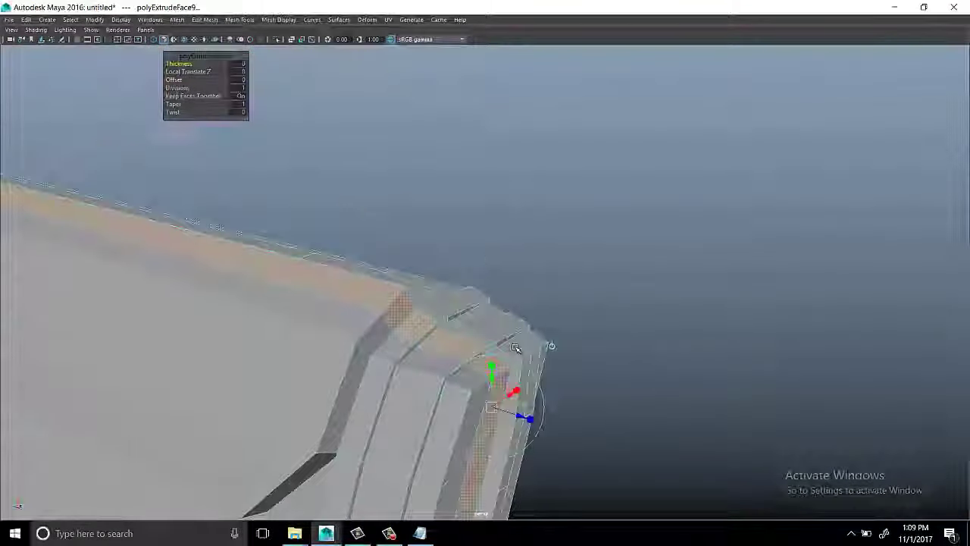
mouse_move(515, 347)
left_mouse_down("alt")
mouse_move(444, 334)
mouse_move(448, 341)
left_mouse_up("alt")
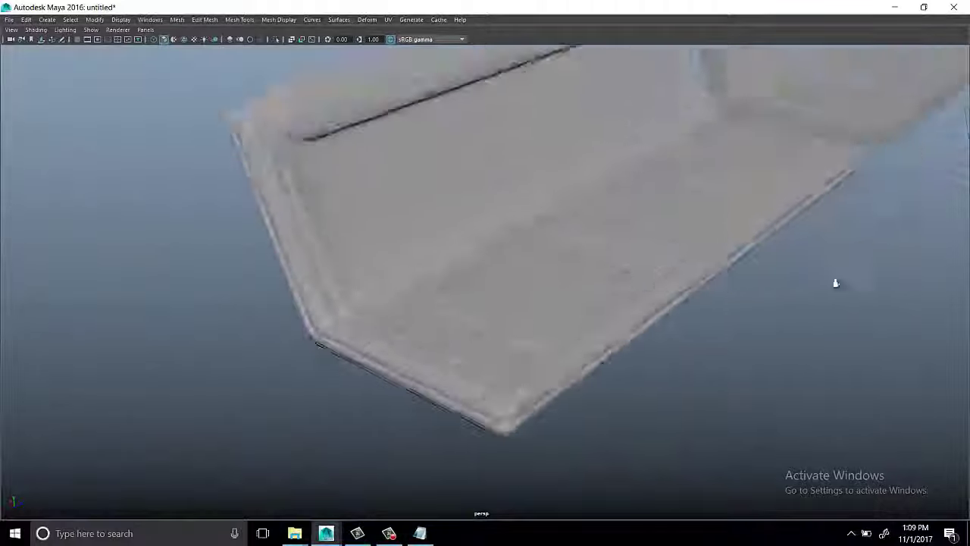
Hide the right seat mesh to view the other seat on its own
mouse_move(836, 283)
left_mouse_down("alt")
mouse_move(383, 342)
mouse_move(429, 336)
mouse_move(414, 310)
mouse_move(522, 292)
left_mouse_up("alt")
left_click(531, 296)
key("Delete")
right_click_drag(581, 295, 406, 301, "alt")
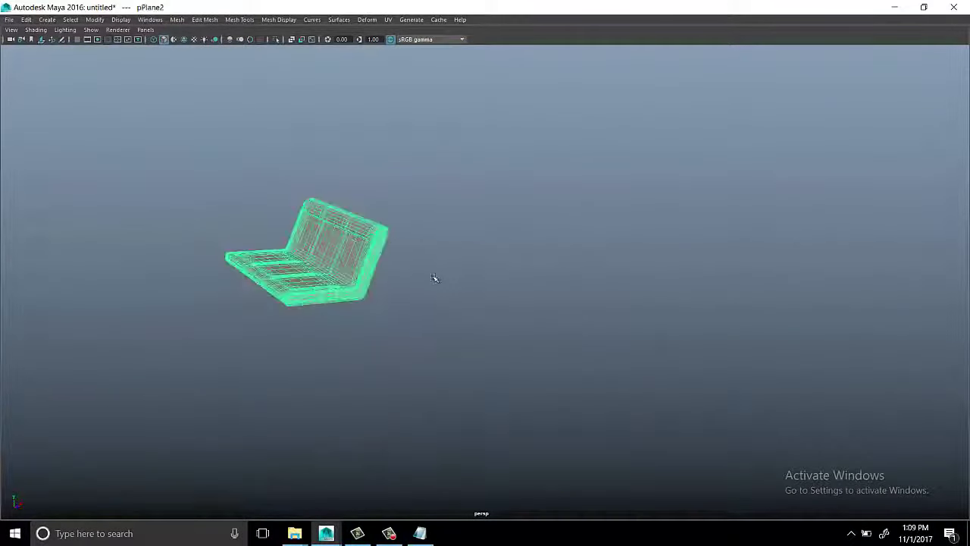
mouse_move(434, 278)
left_mouse_down("alt")
mouse_move(559, 288)
mouse_move(244, 256)
mouse_move(429, 335)
mouse_move(455, 264)
mouse_move(508, 255)
mouse_move(664, 316)
left_mouse_up("alt")
Look over the remaining seat and select its left seat piece
left_click(508, 255)
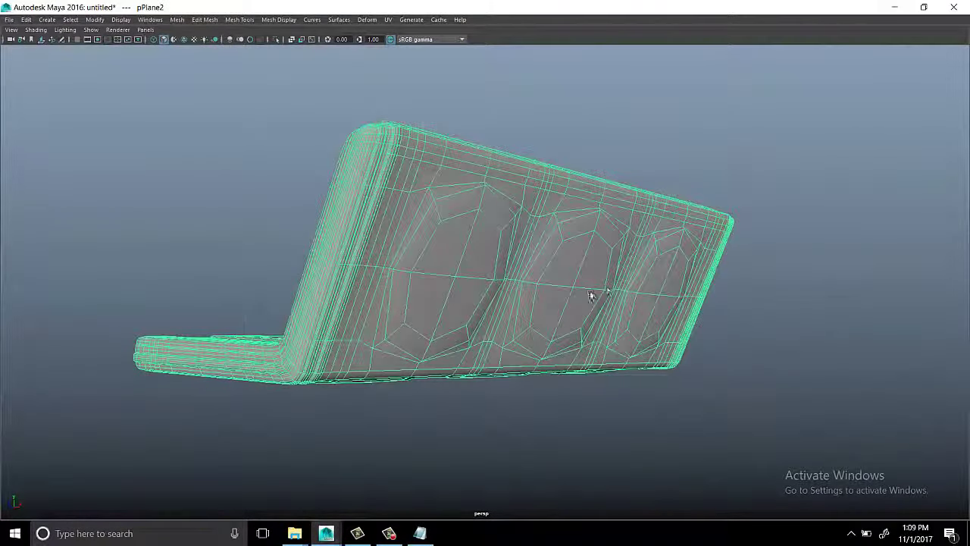
left_click_drag(789, 267, 534, 254, "alt")
left_click(536, 255)
scroll(539, 256, "down", 3)
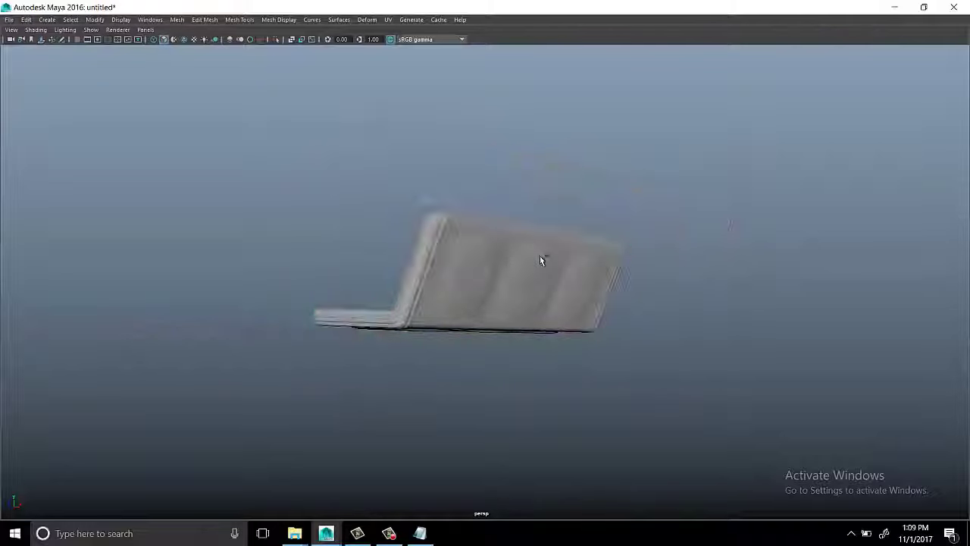
scroll(331, 249, "up", 5)
left_click(330, 249)
right_click_drag(481, 178, 283, 209, "shift")
Insert an edge loop along the left seat piece's side
scroll(531, 288, "up", 3)
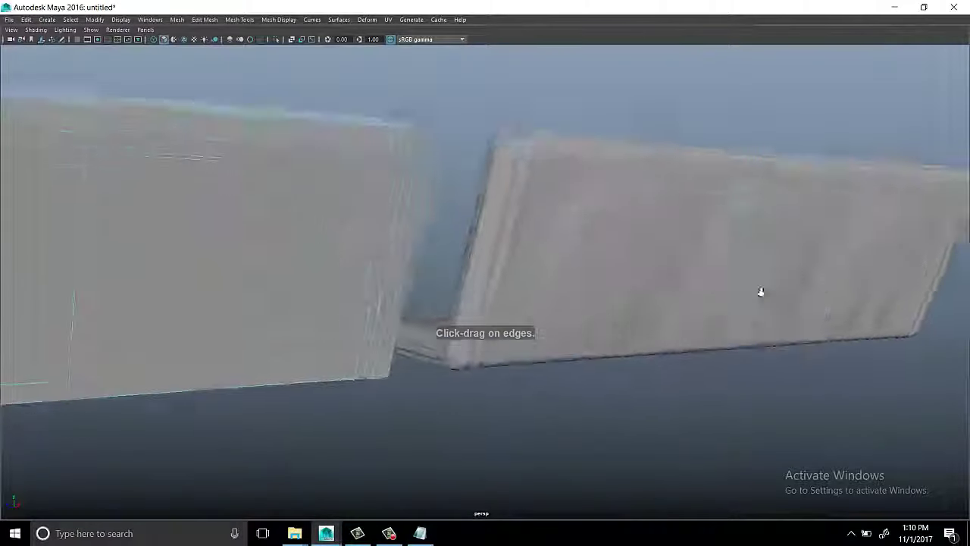
left_click(371, 139)
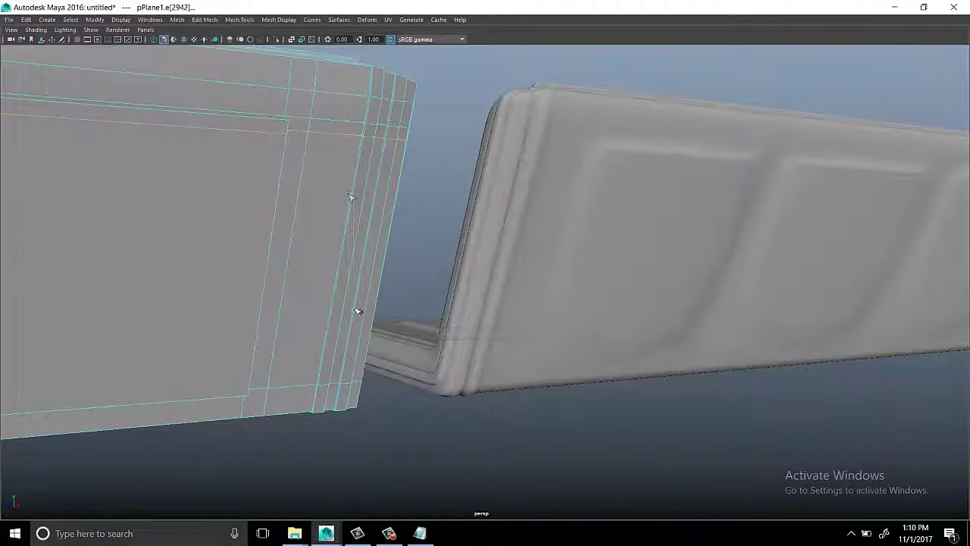
scroll(339, 366, "down", 3)
mouse_move(339, 366)
left_mouse_down("alt")
mouse_move(379, 278)
mouse_move(312, 274)
left_mouse_up("alt")
Select the back panel faces, check the seat underside, then clear the selection
right_click_drag(222, 220, 204, 251)
left_click_drag(204, 251, 197, 262, "alt")
left_click(197, 262)
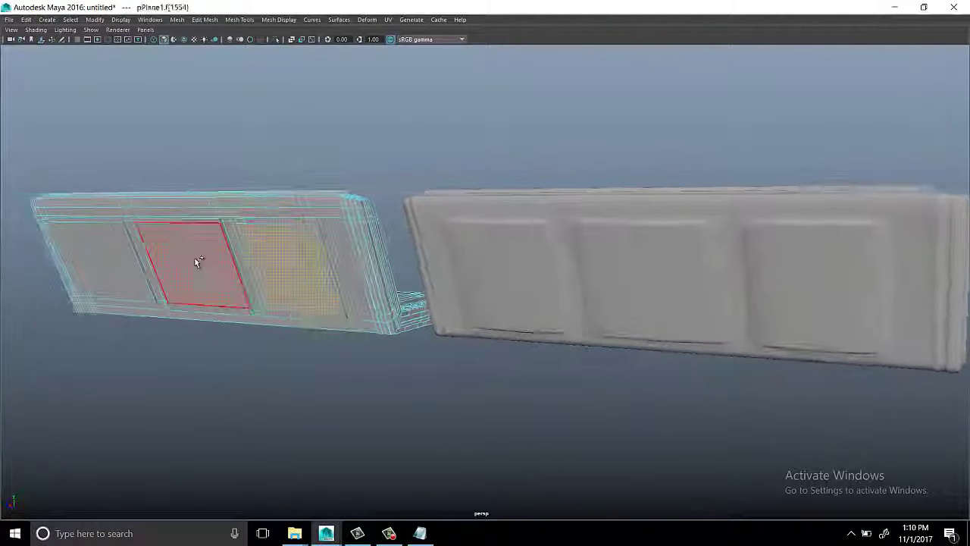
key("shift+period")
key("shift+period")
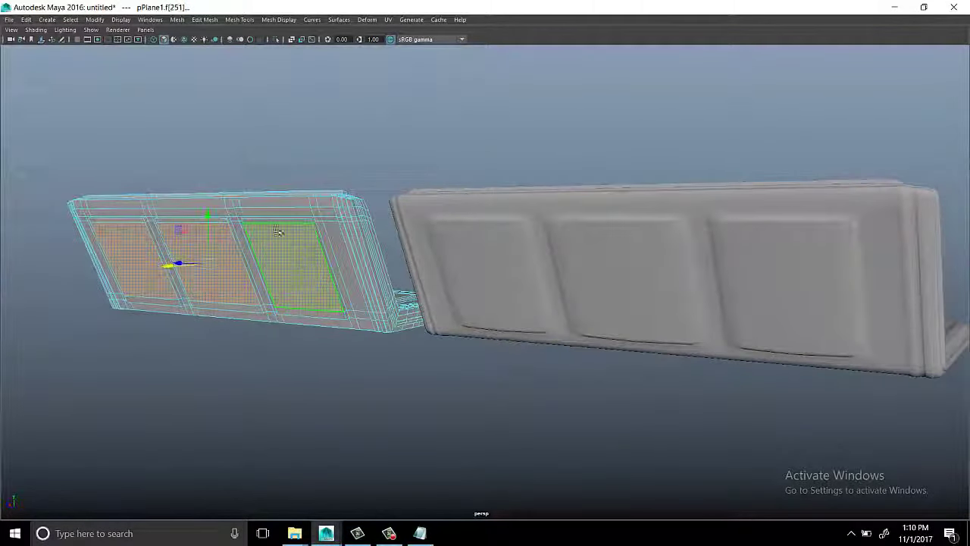
mouse_move(19, 106)
left_mouse_down("alt")
mouse_move(531, 174)
mouse_move(465, 288)
mouse_move(209, 307)
mouse_move(201, 296)
mouse_move(194, 305)
left_mouse_up("alt")
right_click(530, 173)
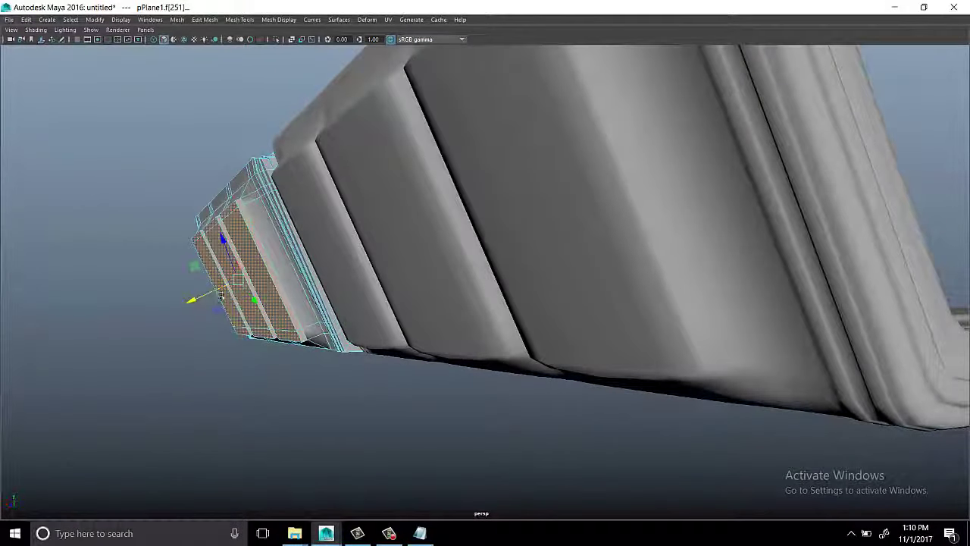
mouse_move(263, 285)
left_mouse_down("alt")
mouse_move(586, 227)
mouse_move(576, 190)
mouse_move(598, 116)
mouse_move(569, 185)
mouse_move(604, 217)
left_mouse_up("alt")
left_click(598, 115)
Delete the right seat copy and frame the remaining seat
left_click(604, 217)
key("Delete")
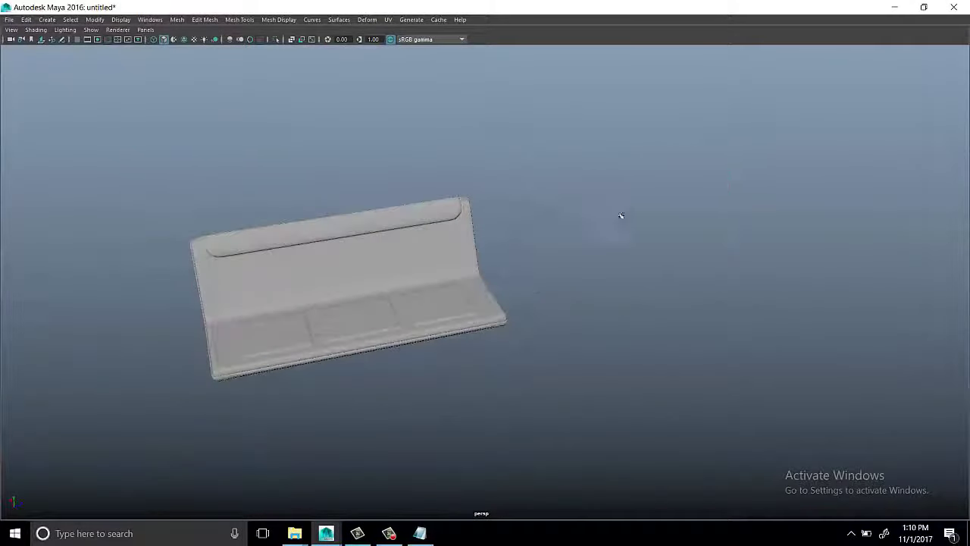
left_click(311, 240)
key("f")
left_click(611, 177)
mouse_move(611, 177)
left_mouse_down("alt")
mouse_move(503, 169)
mouse_move(459, 210)
mouse_move(465, 105)
left_mouse_up("alt")
left_click(499, 238)
mouse_move(499, 239)
left_mouse_down("alt")
mouse_move(520, 250)
mouse_move(451, 258)
mouse_move(558, 220)
mouse_move(538, 229)
mouse_move(463, 194)
left_mouse_up("alt")
Restore the full interface layout and freeze the seat's transformations
left_click(10, 19)
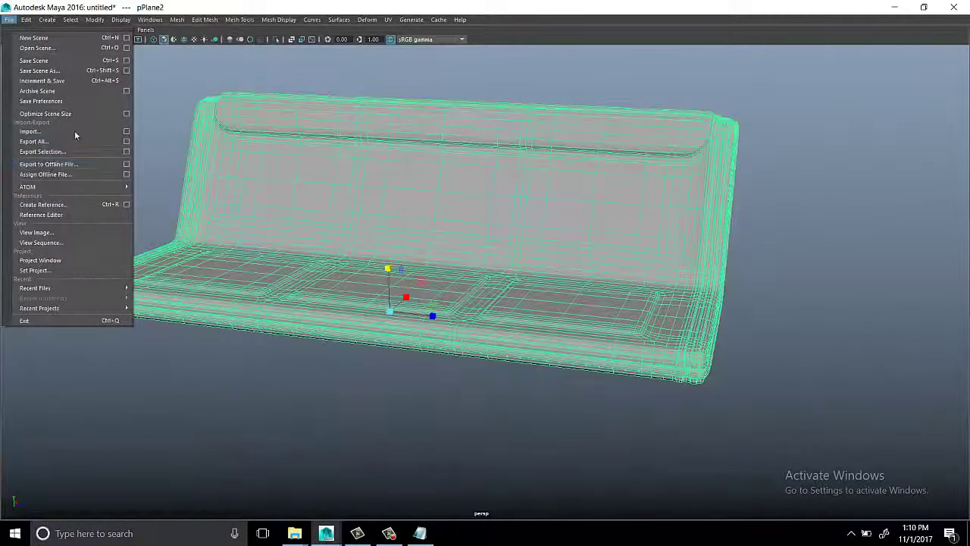
key("Escape")
right_click_drag(758, 197, 685, 188, "alt")
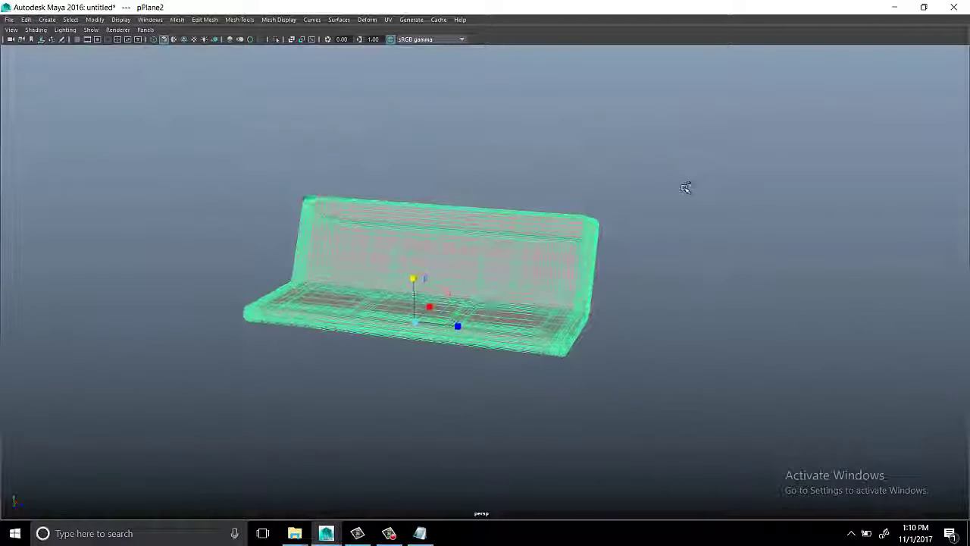
key("ctrl+space")
left_click(100, 20)
left_click(151, 65)
Save the scene as 'car back seat' with Save Scene As
left_click(10, 20)
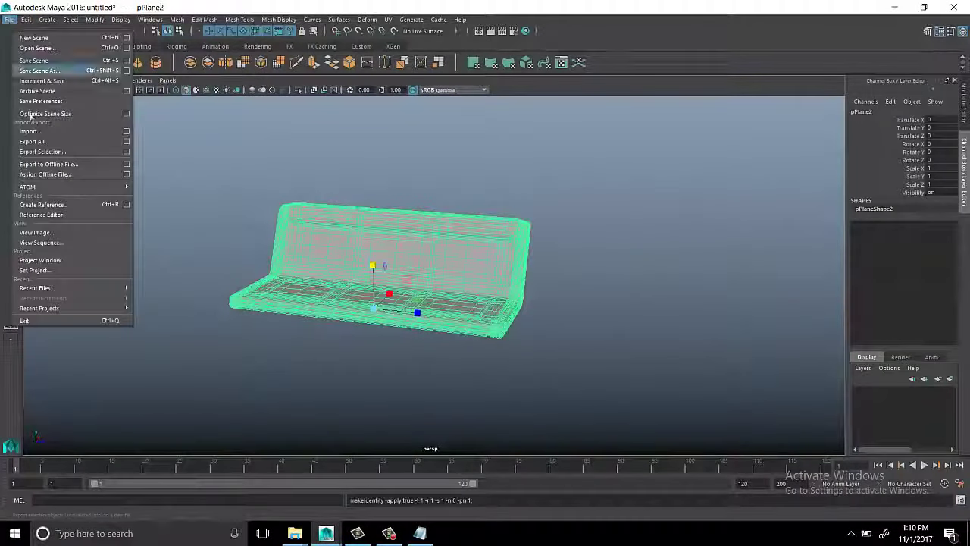
left_click(39, 70)
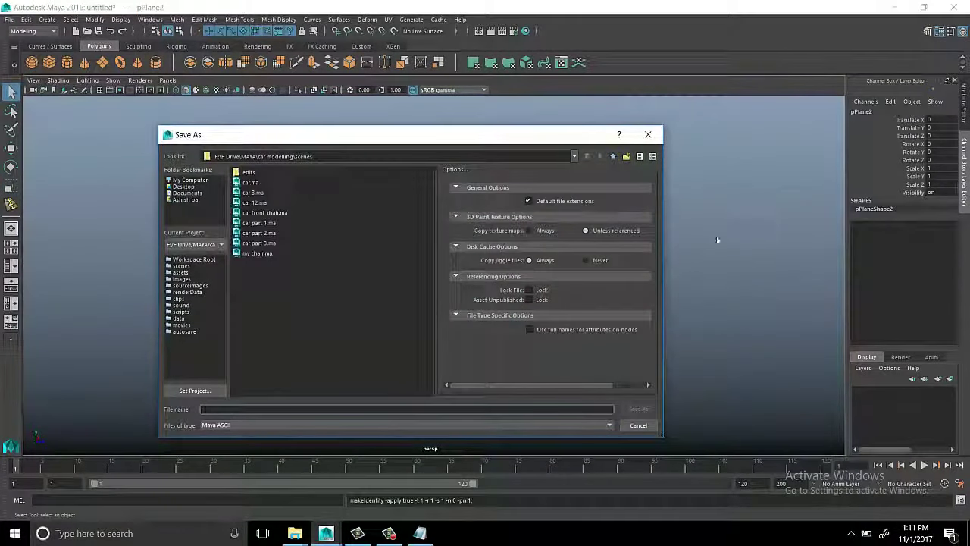
type("car ba")
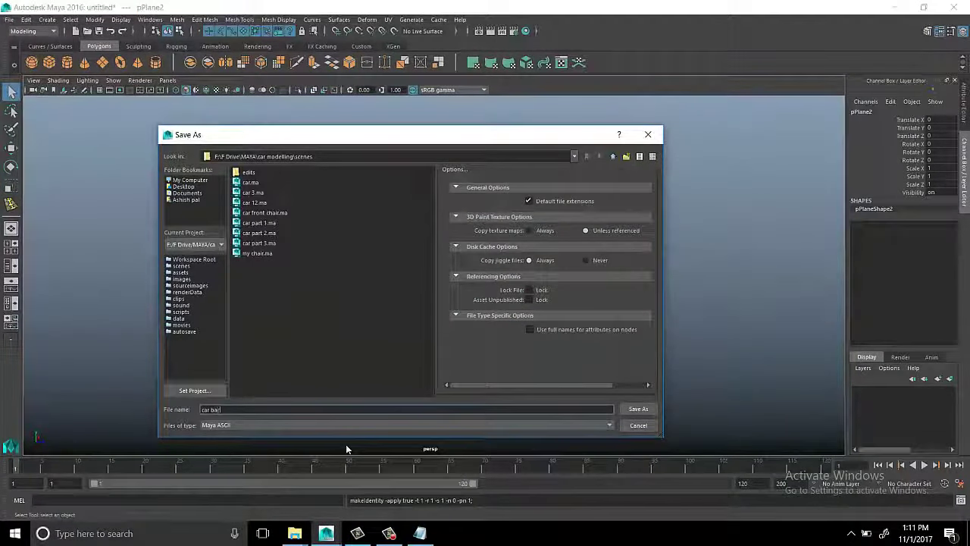
type("ck seat")
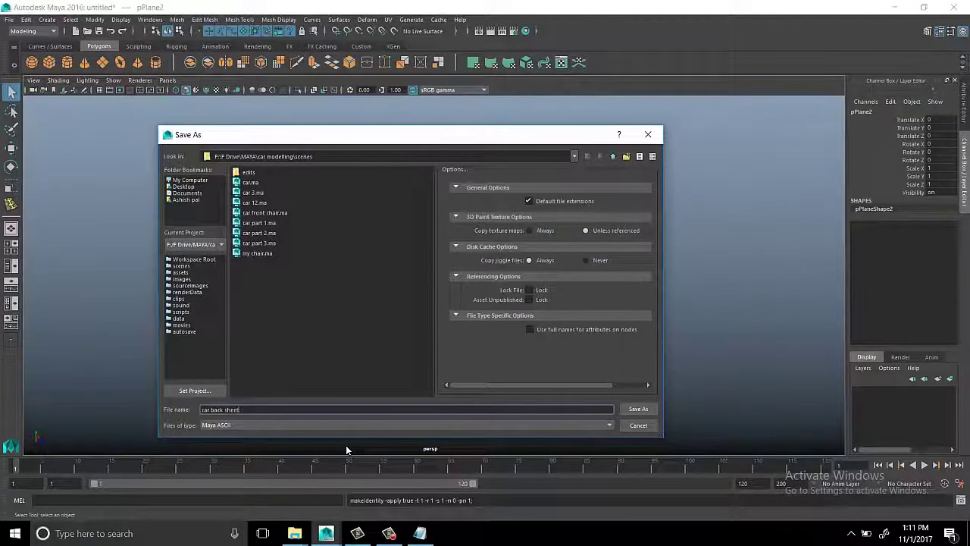
left_click(638, 408)
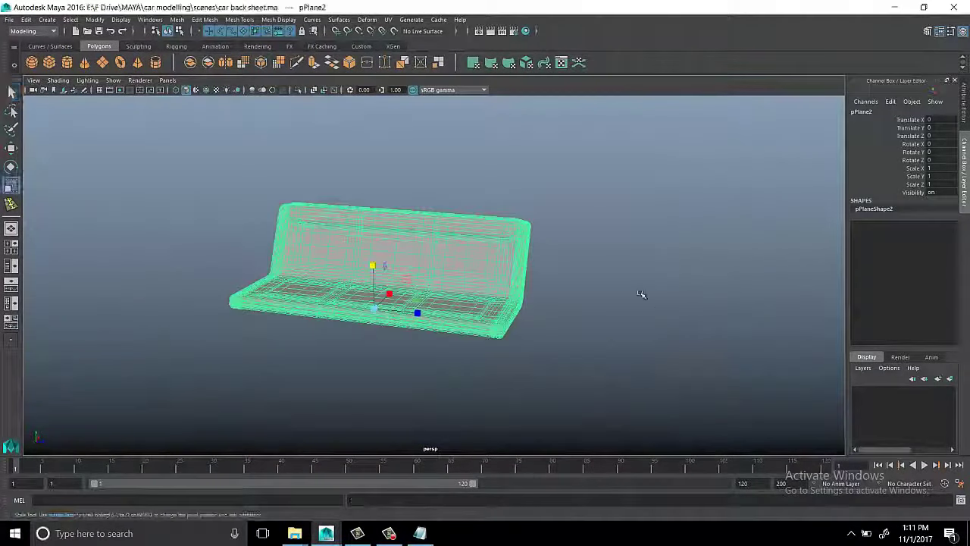
left_click(650, 325)
key("space")
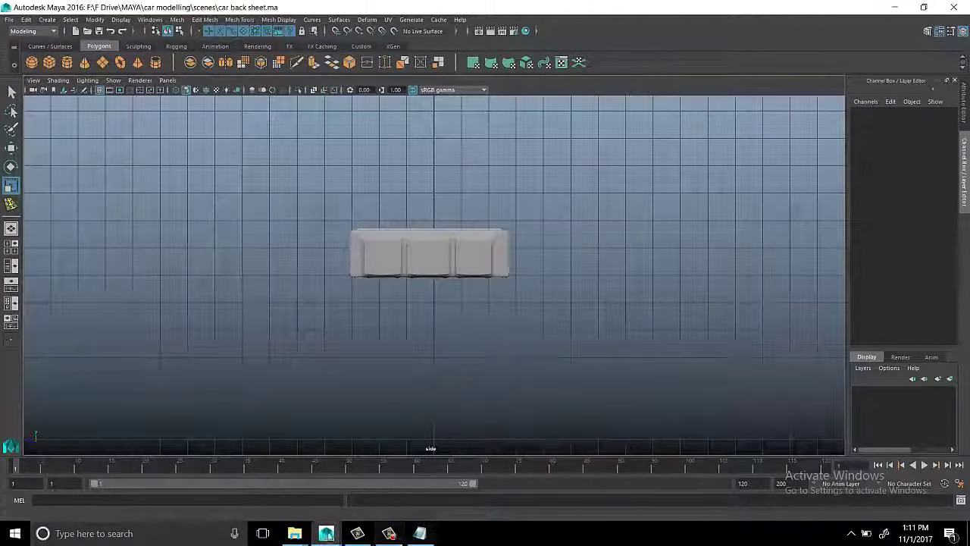
In the car part 3 scene, hide the car and seats layers and minimize the Outliner
mouse_move(326, 533)
left_click(531, 477)
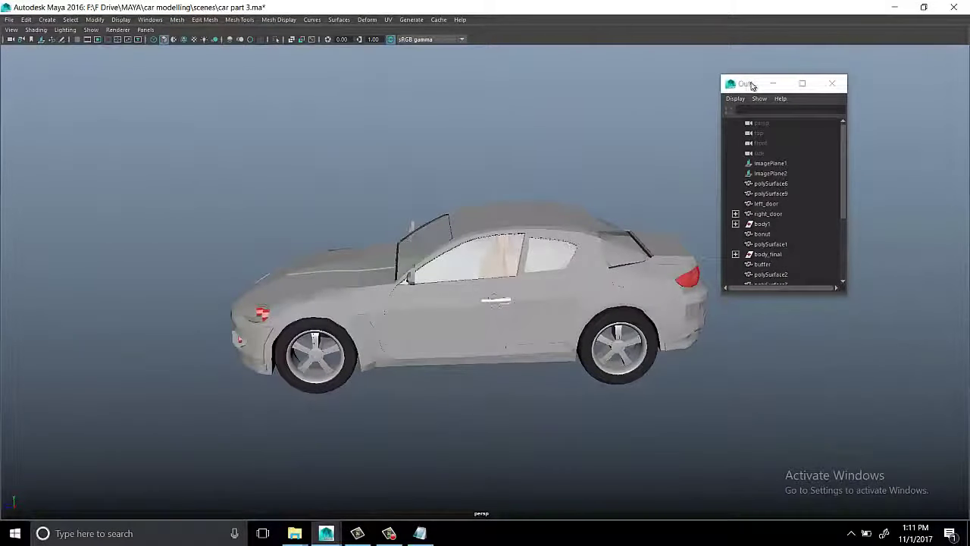
left_click_drag(751, 85, 30, 53)
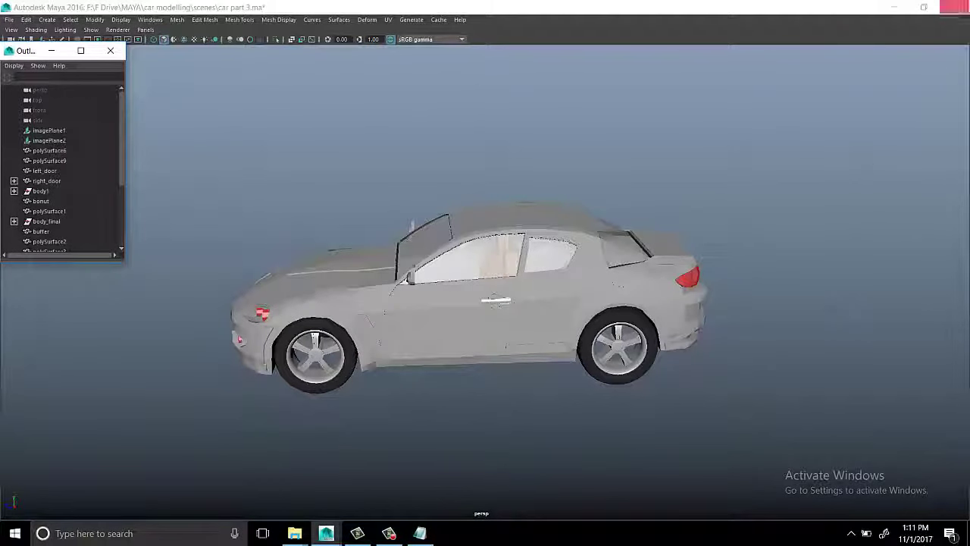
right_click_drag(827, 299, 564, 263, "alt")
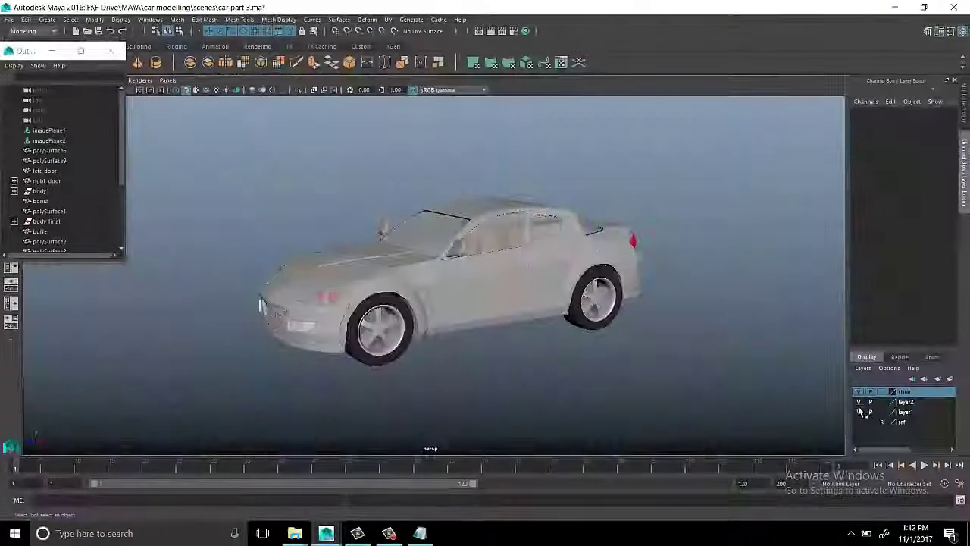
left_click(858, 411)
left_click(858, 391)
mouse_move(42, 57)
left_mouse_down()
mouse_move(86, 349)
mouse_move(2, 348)
left_mouse_up()
left_click(416, 8)
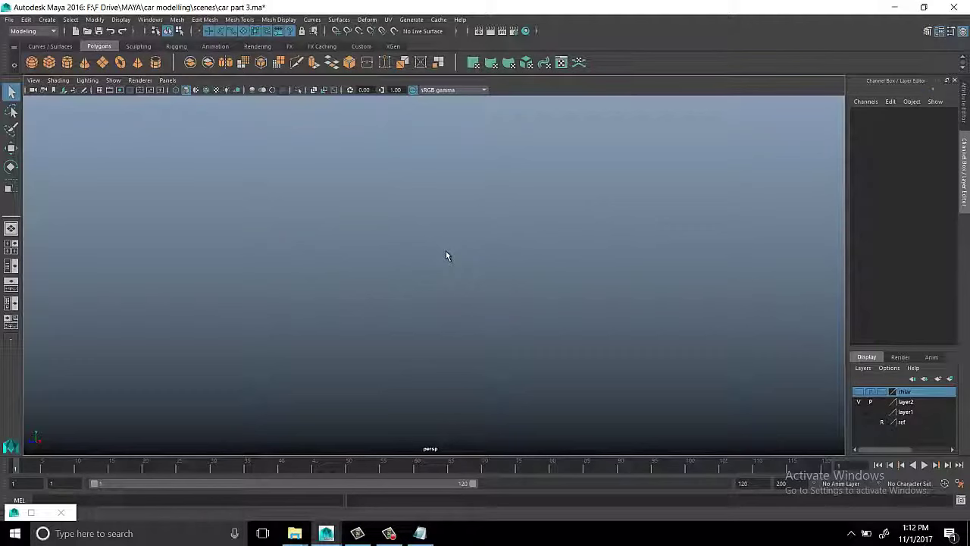
Turn off Use namespaces in the Import options and save the settings
left_click(9, 19)
left_click(127, 132)
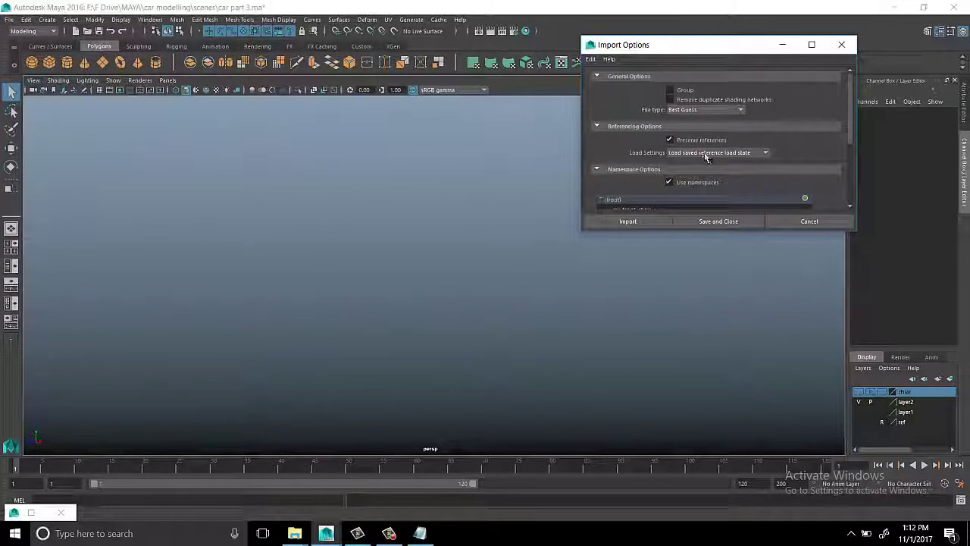
left_click_drag(730, 55, 559, 233)
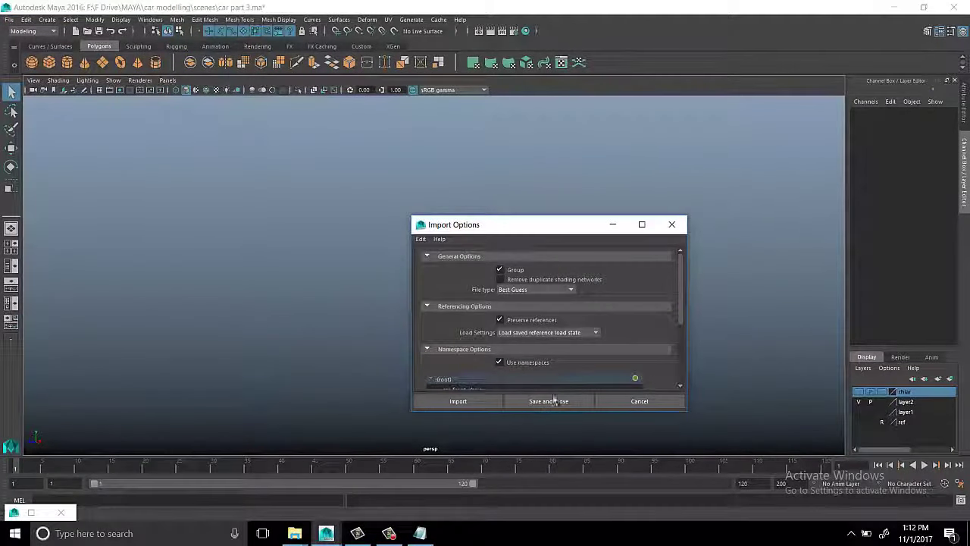
scroll(581, 324, "down", 2)
left_click(499, 303)
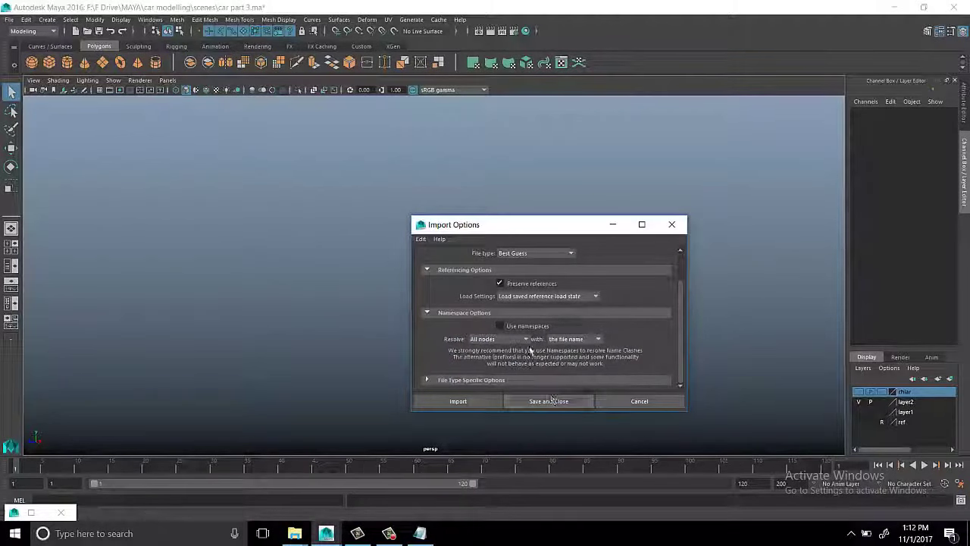
left_click(565, 402)
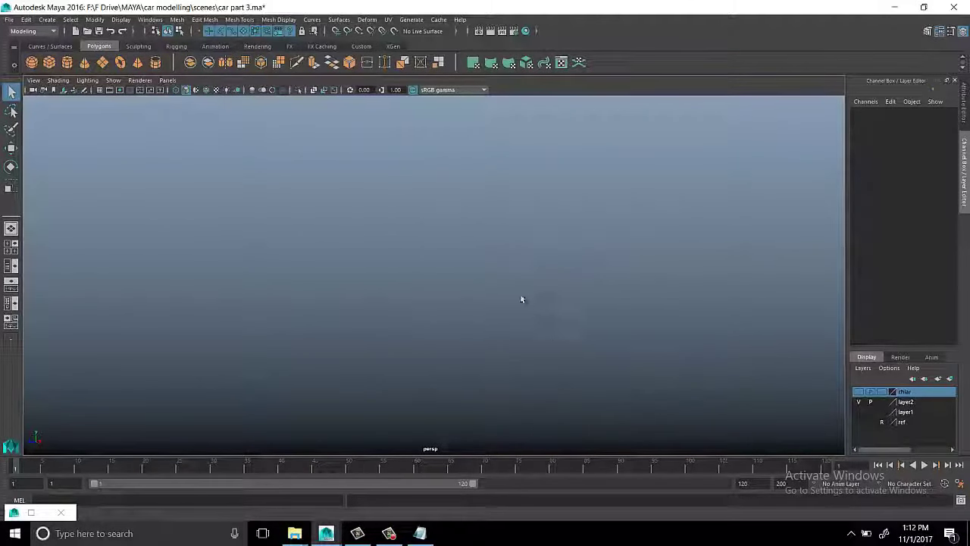
Import car back sheet.ma into the scene
left_click(9, 19)
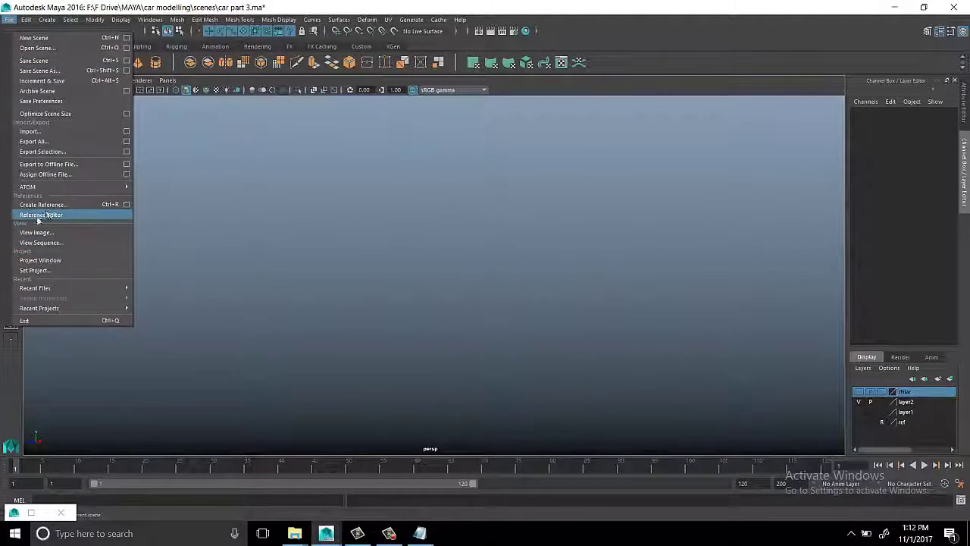
left_click(125, 131)
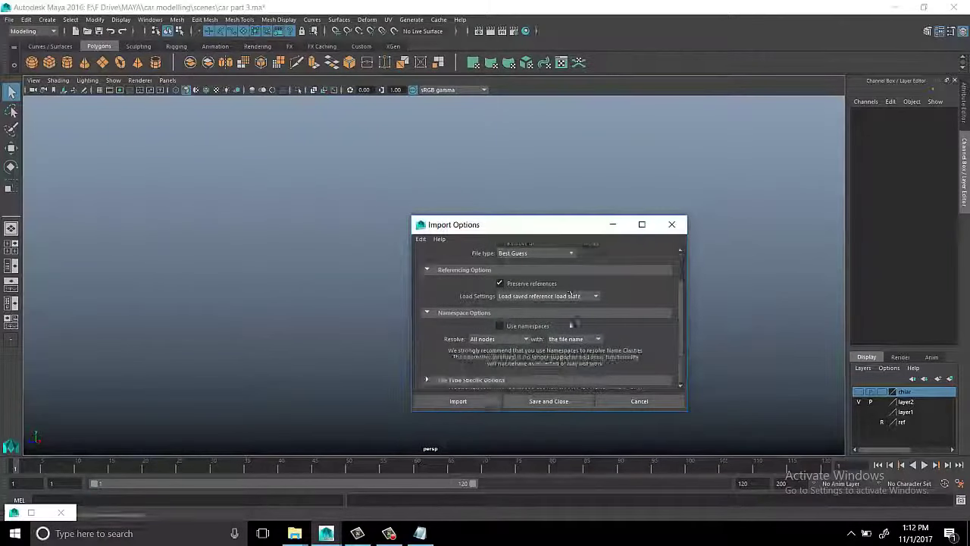
left_click(426, 402)
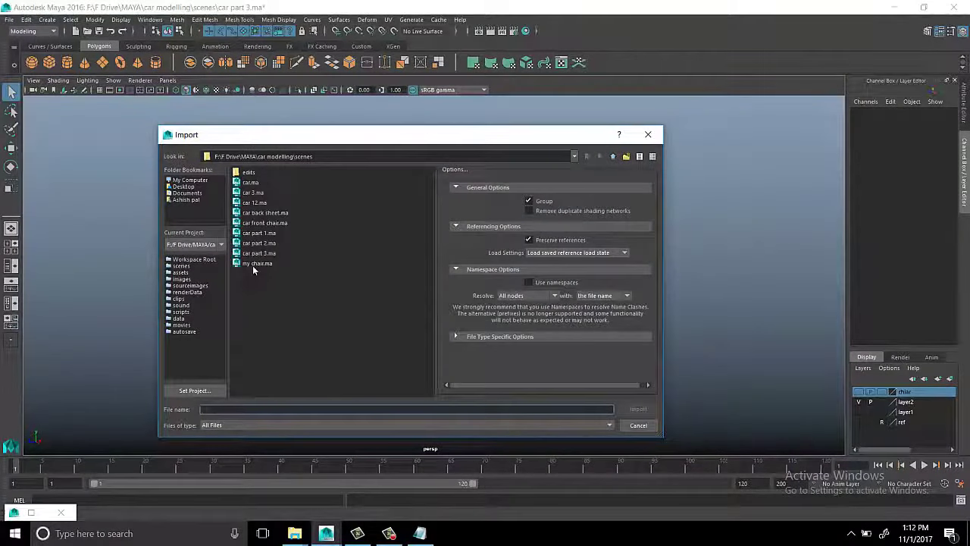
left_click(260, 213)
Import the back seat file, then select it and frame it in the view
left_click(639, 408)
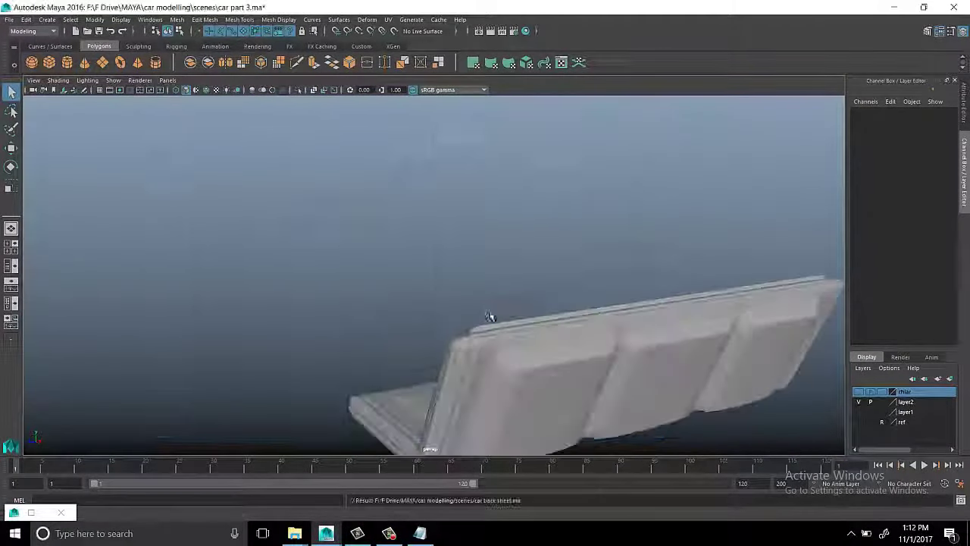
scroll(489, 318, "down", 5)
left_click(677, 270)
key("f")
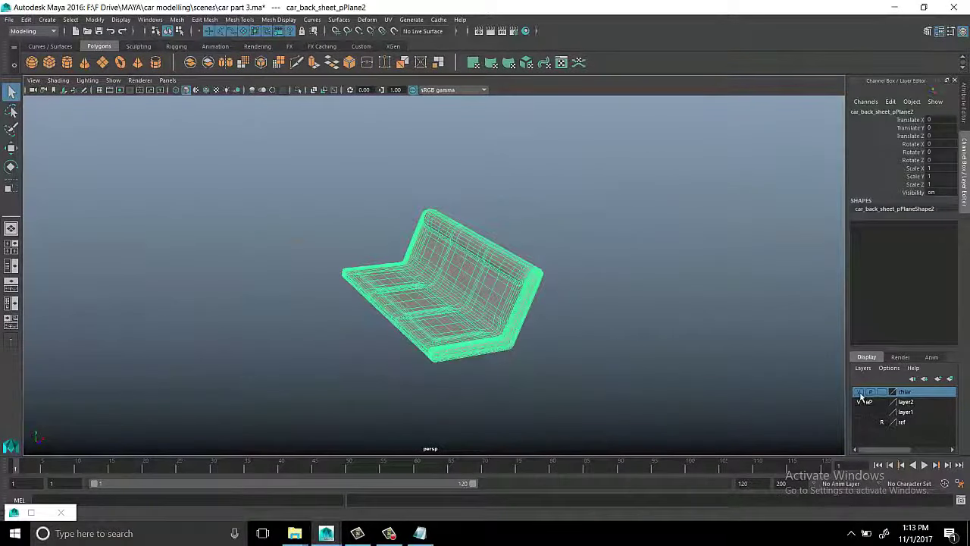
Rotate the back seat 90 degrees in Y and move it left along X
mouse_move(406, 276)
left_mouse_down("alt")
mouse_move(404, 303)
mouse_move(431, 268)
left_mouse_up("alt")
key("e")
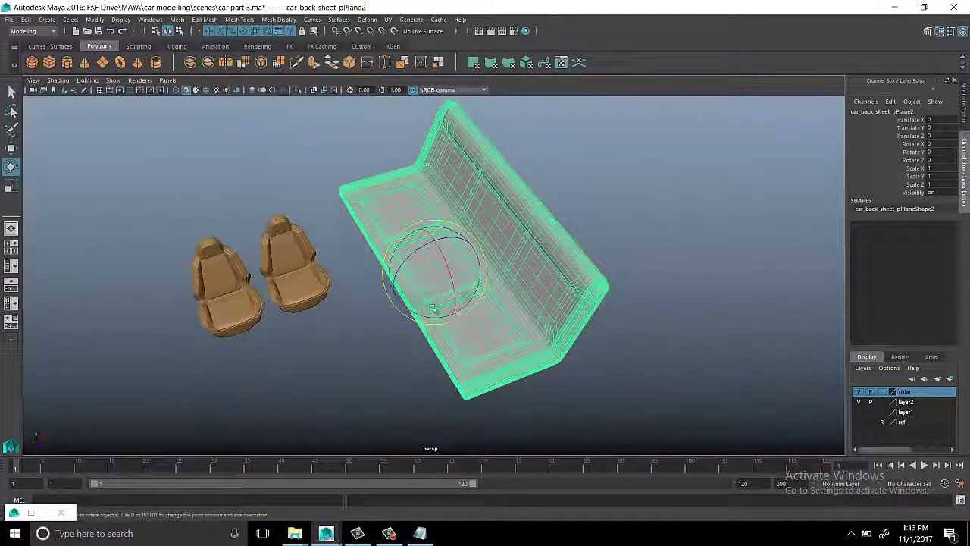
middle_click_drag(300, 360, 384, 351)
mouse_move(235, 273)
left_mouse_down("alt")
mouse_move(508, 303)
mouse_move(311, 298)
left_mouse_up("alt")
Undo the seat's scaling, show the car layer again and raise the seat in side view
key("space")
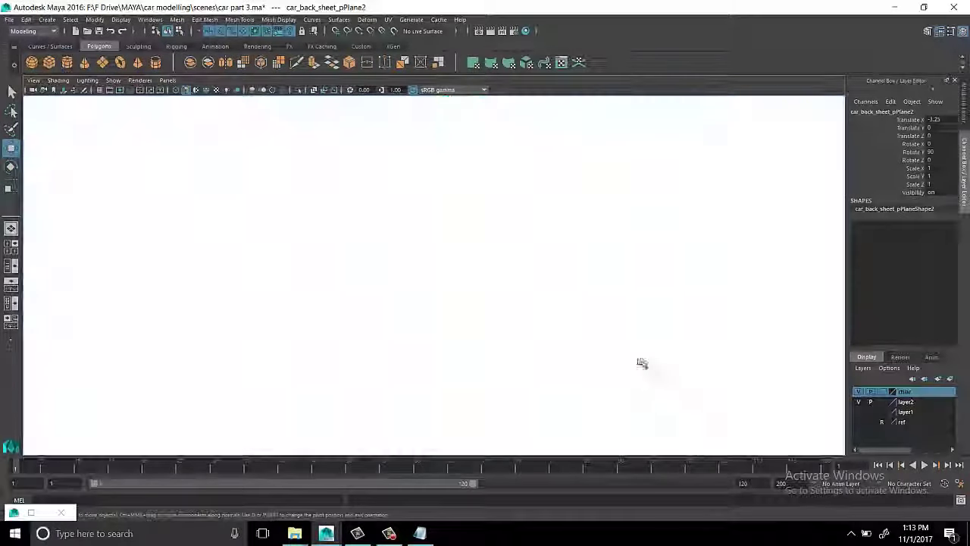
mouse_move(639, 364)
left_mouse_down("alt")
mouse_move(398, 427)
mouse_move(422, 403)
mouse_move(281, 432)
left_mouse_up("alt")
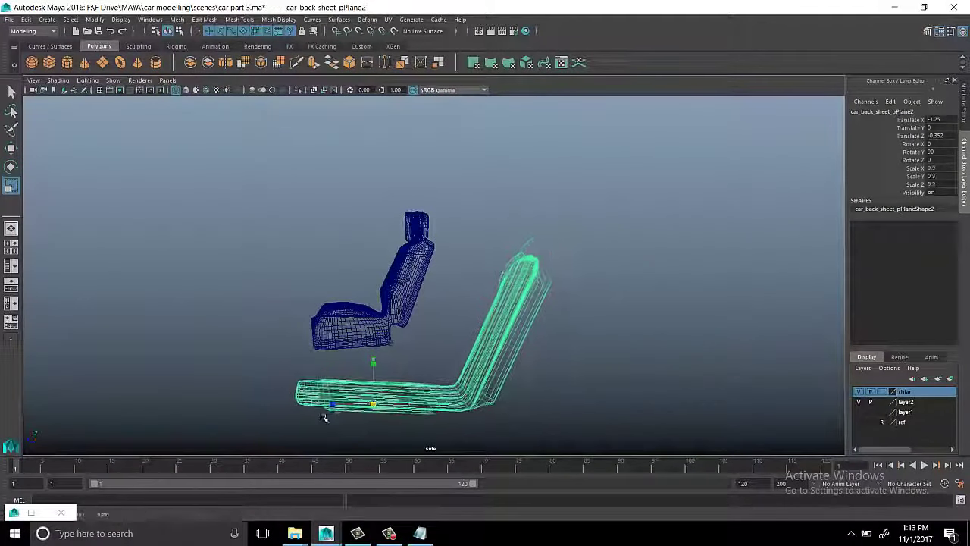
key("ctrl+z")
scroll(455, 379, "down", 5)
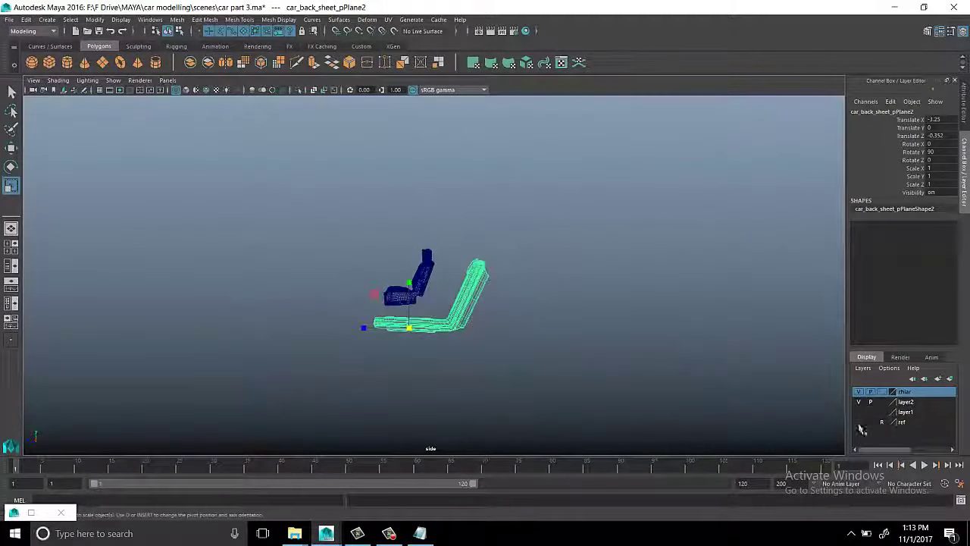
left_click(858, 412)
scroll(318, 327, "up", 5)
key("w")
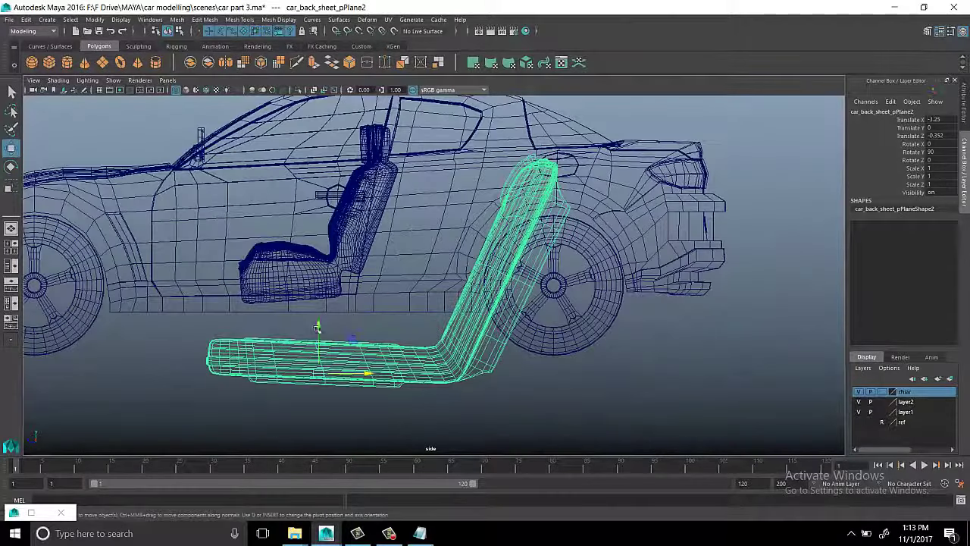
left_click_drag(318, 327, 320, 234)
Shrink the back seat to about 0.404 scale
key("space")
key("space")
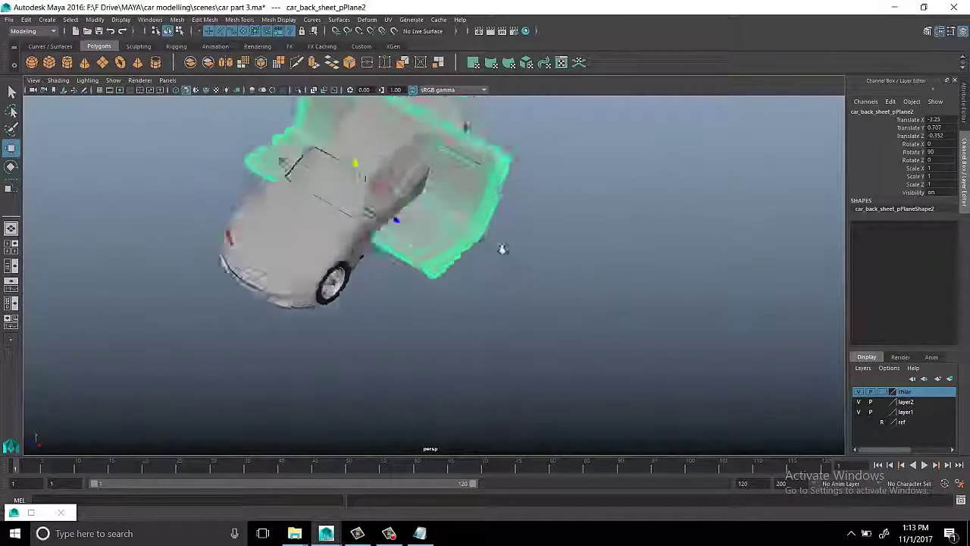
left_click_drag(502, 249, 415, 337, "alt")
key("r")
left_click_drag(371, 279, 276, 325)
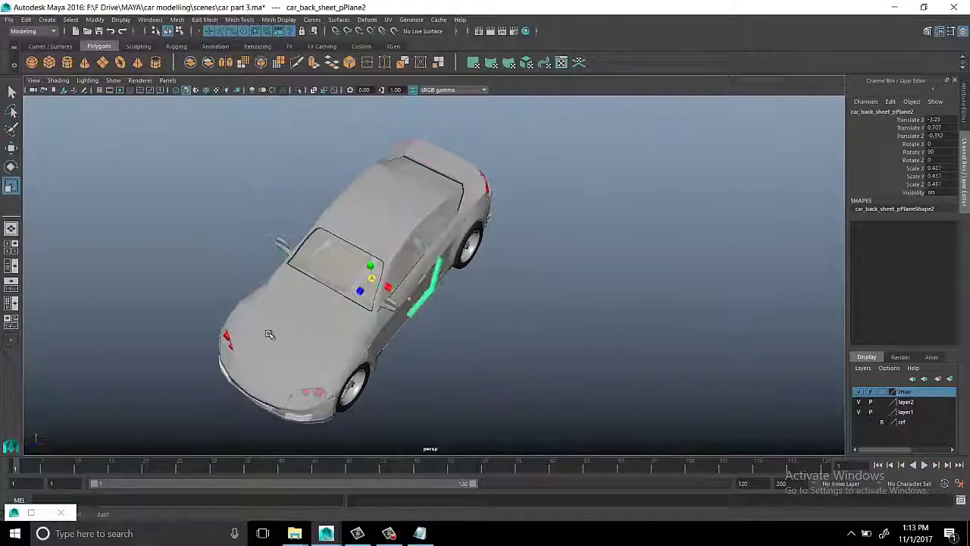
Slide the back seat behind the front seat to about Translate X -3.378
key("space")
key("w")
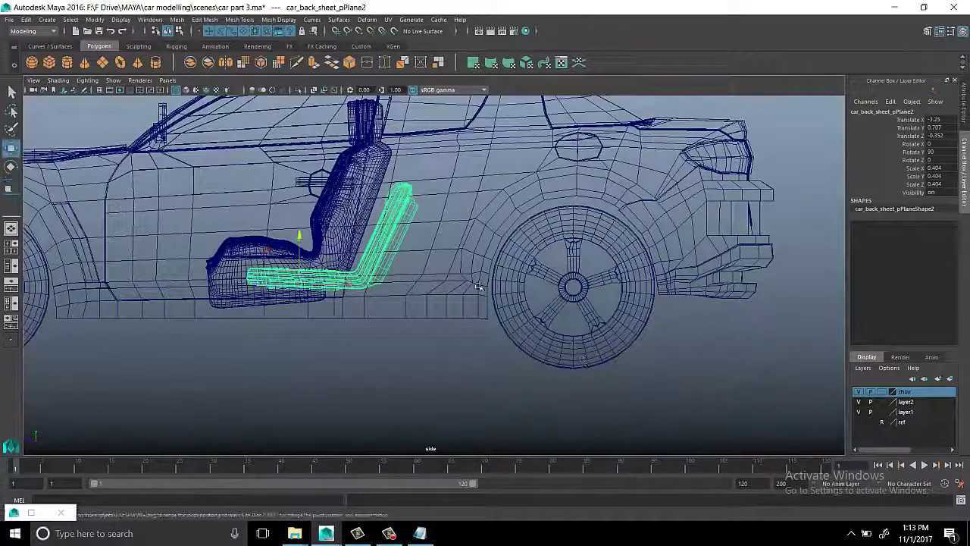
left_click_drag(356, 369, 449, 369)
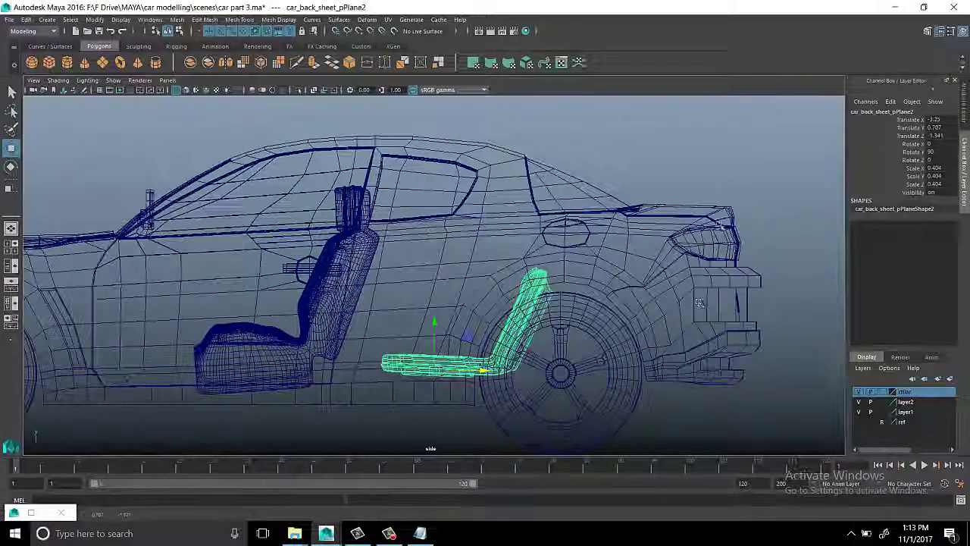
key("space")
mouse_move(443, 318)
left_mouse_down("alt")
mouse_move(357, 265)
mouse_move(734, 303)
mouse_move(424, 251)
mouse_move(467, 229)
mouse_move(544, 231)
mouse_move(411, 266)
mouse_move(439, 253)
mouse_move(635, 283)
mouse_move(560, 281)
mouse_move(479, 367)
mouse_move(427, 280)
mouse_move(312, 251)
mouse_move(569, 288)
mouse_move(138, 326)
mouse_move(196, 330)
mouse_move(425, 303)
mouse_move(303, 271)
mouse_move(536, 286)
mouse_move(492, 272)
mouse_move(530, 253)
mouse_move(442, 308)
mouse_move(485, 292)
left_mouse_up("alt")
Apply the front chair's existing material to the back seat
key("space")
scroll(391, 223, "up", 5)
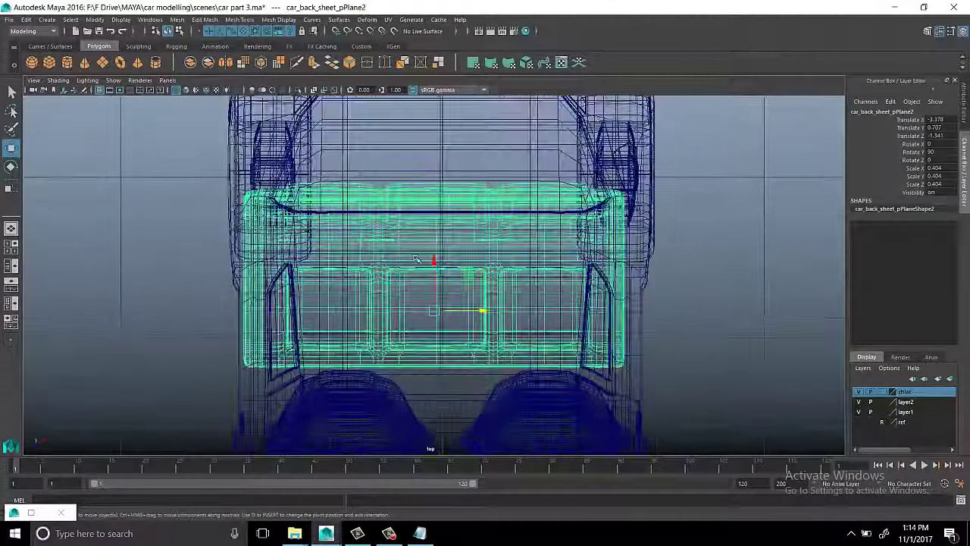
middle_click_drag(470, 366, 363, 318, "alt")
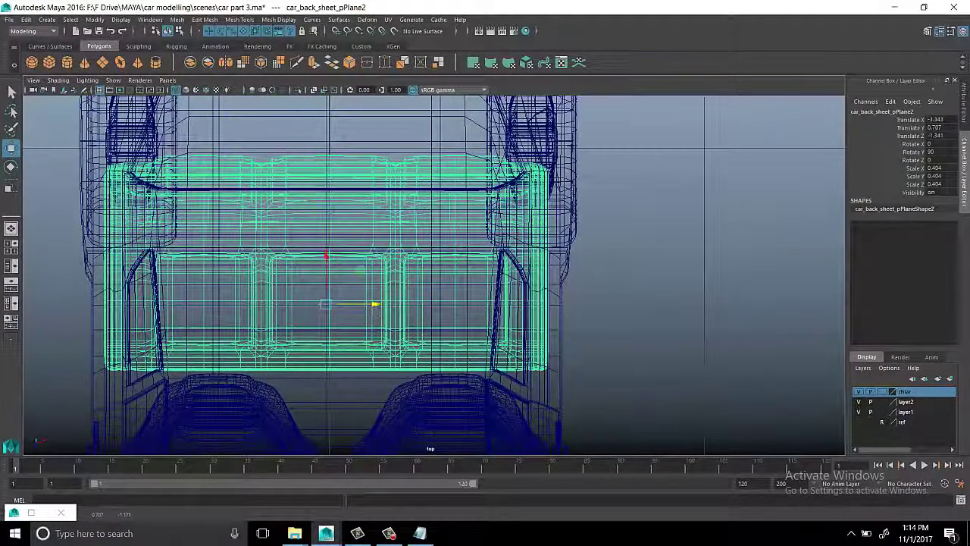
key("space")
mouse_move(485, 303)
left_mouse_down("alt")
mouse_move(576, 288)
mouse_move(682, 228)
left_mouse_up("alt")
right_click(732, 157)
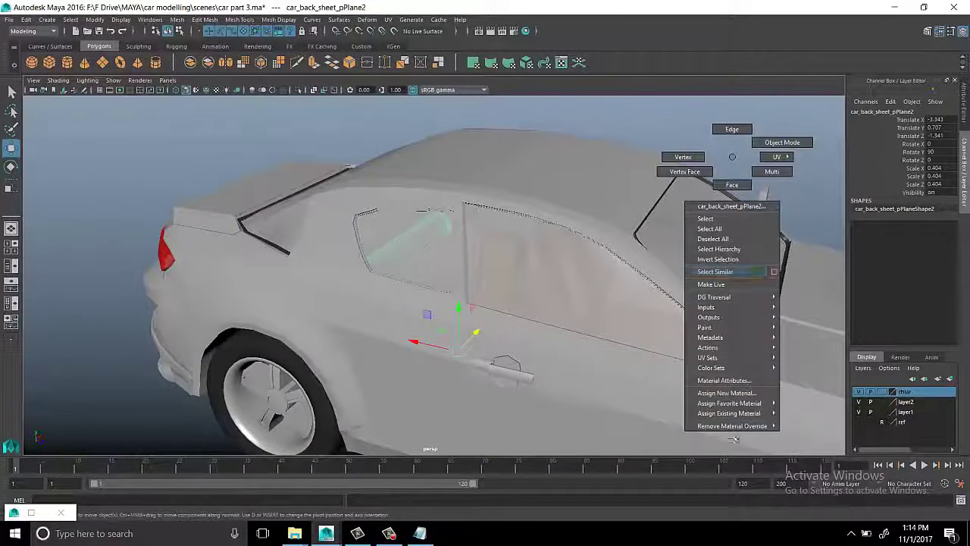
mouse_move(729, 413)
left_click(834, 410)
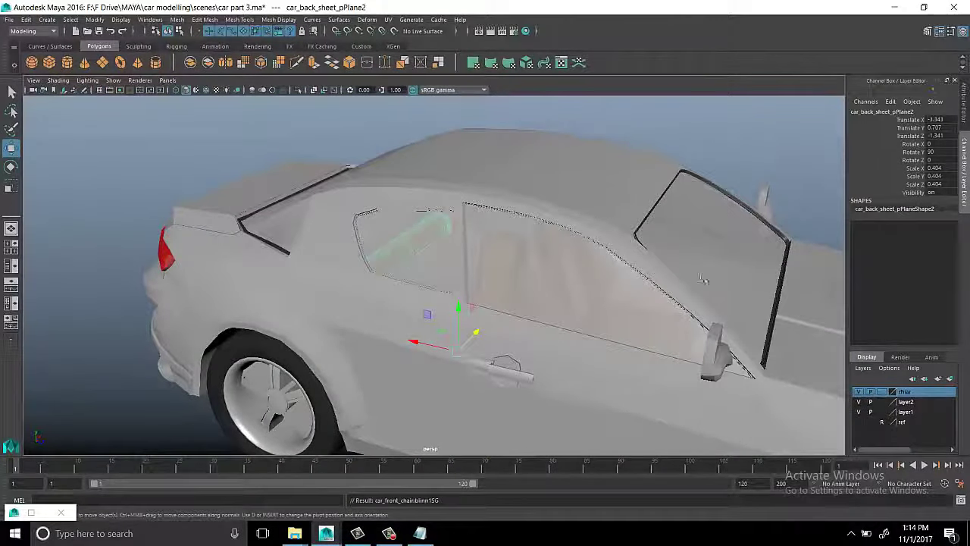
Swing the right door open to expose the seats
mouse_move(455, 227)
left_mouse_down("alt")
mouse_move(235, 226)
mouse_move(251, 318)
left_mouse_up("alt")
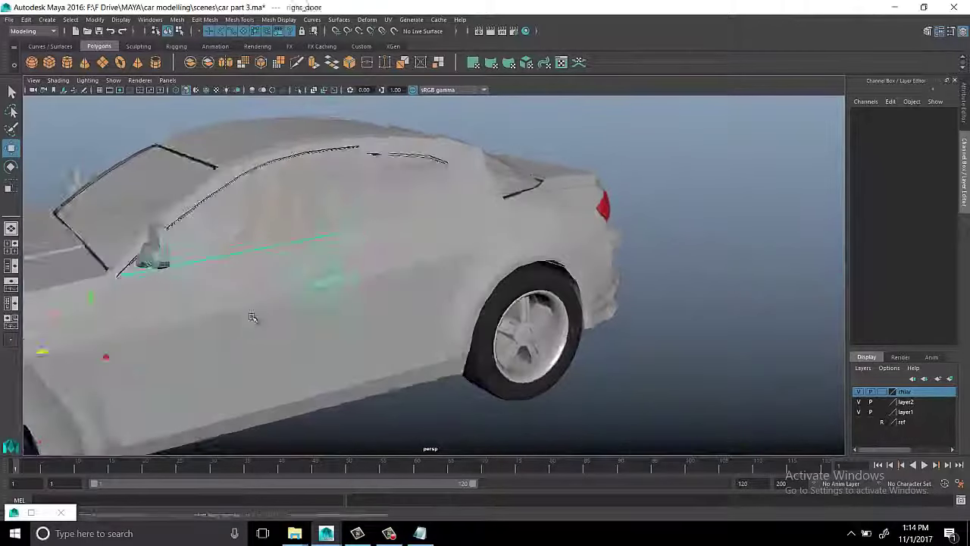
left_click(252, 348)
key("e")
middle_click_drag(667, 294, 593, 353)
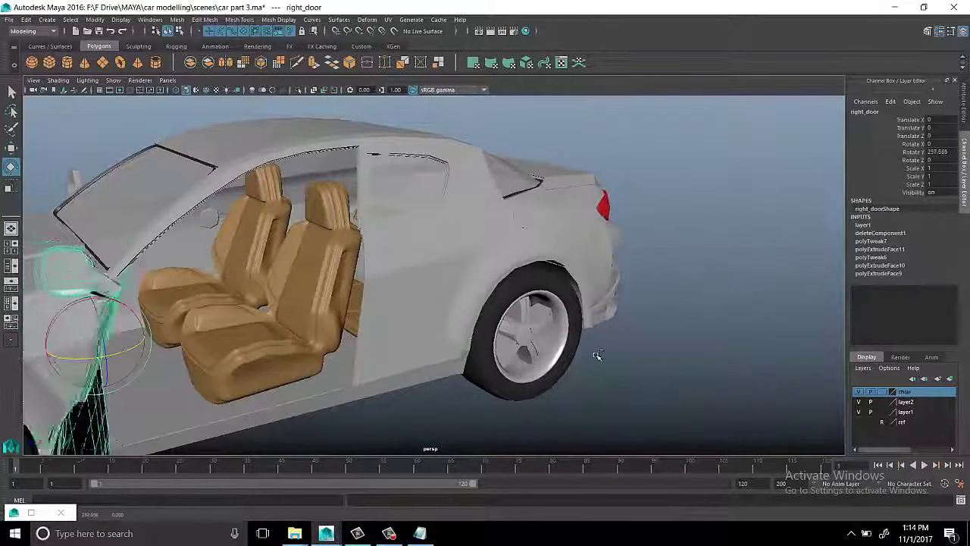
left_click(693, 314)
Nudge the back seat up beside the rear wheel, to about X -3.343, Y 0.749, Z -1.341
left_click_drag(693, 314, 510, 326, "alt")
scroll(509, 326, "up", 5)
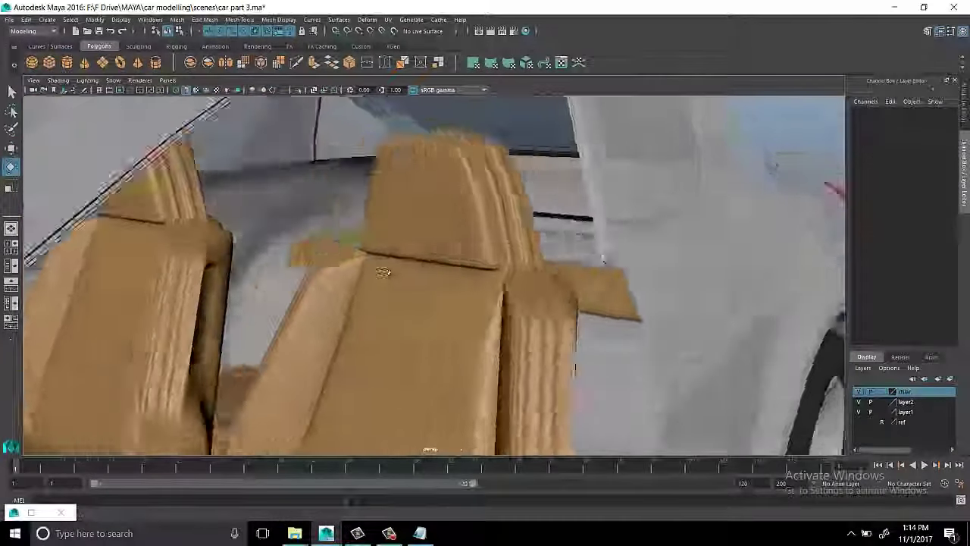
mouse_move(416, 325)
left_mouse_down("alt")
mouse_move(440, 348)
mouse_move(470, 255)
mouse_move(490, 253)
mouse_move(462, 249)
mouse_move(448, 296)
mouse_move(514, 309)
left_mouse_up("alt")
left_click(462, 249)
key("space")
key("space")
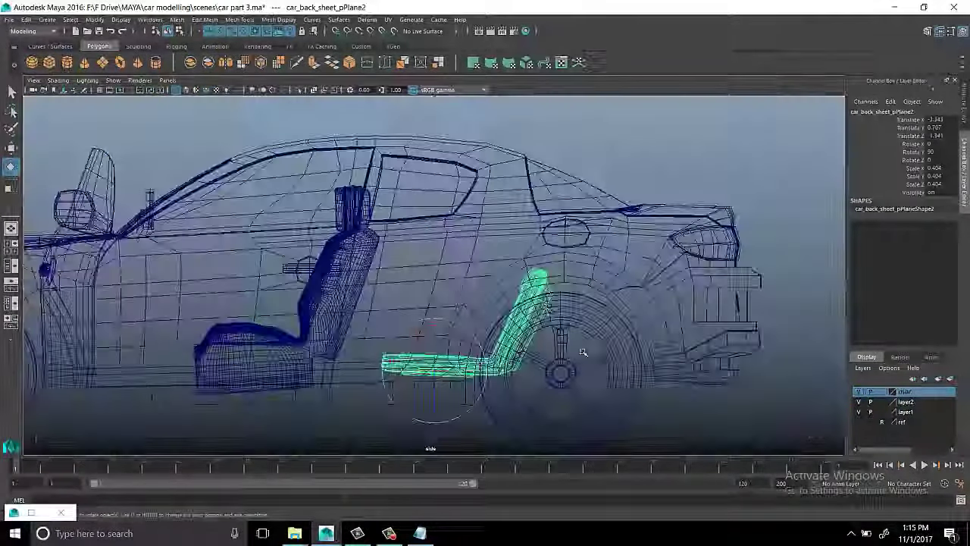
scroll(462, 356, "up", 3)
key("w")
middle_click_drag(463, 356, 422, 260, "alt")
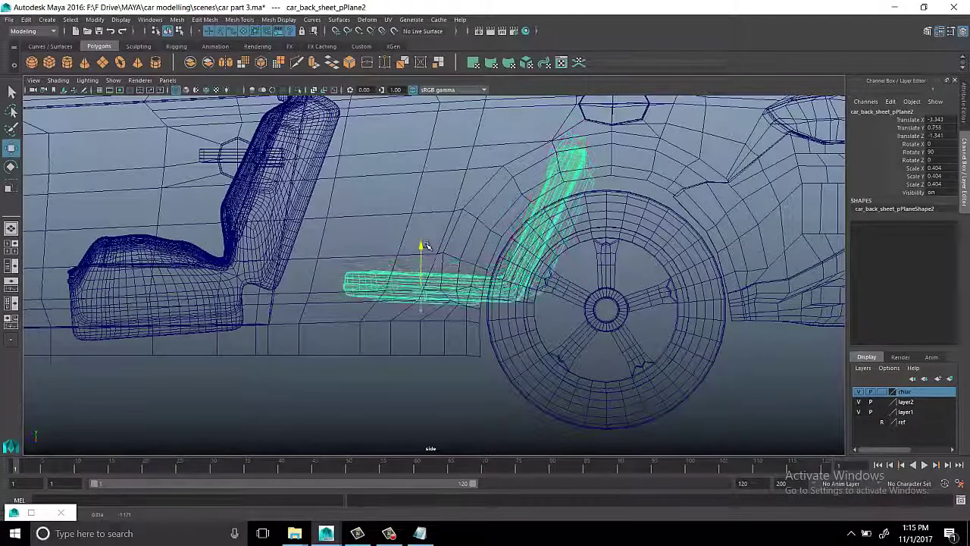
left_click_drag(422, 246, 505, 282, "alt")
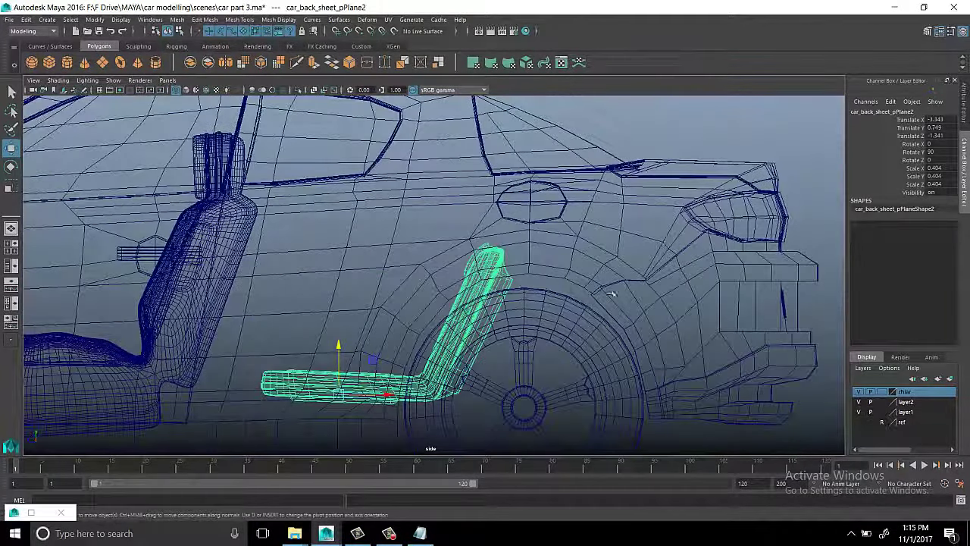
key("space")
key("space")
scroll(411, 283, "down", 5)
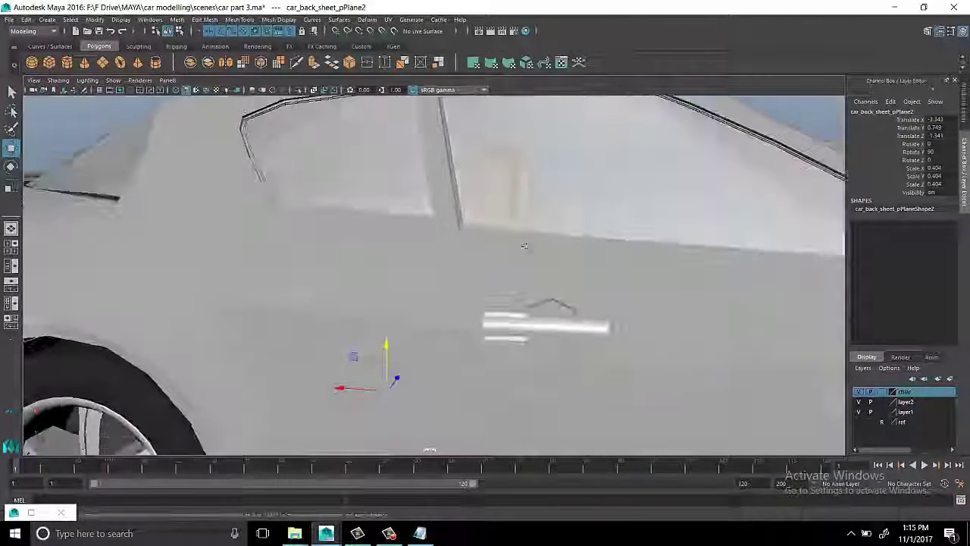
key("space")
key("space")
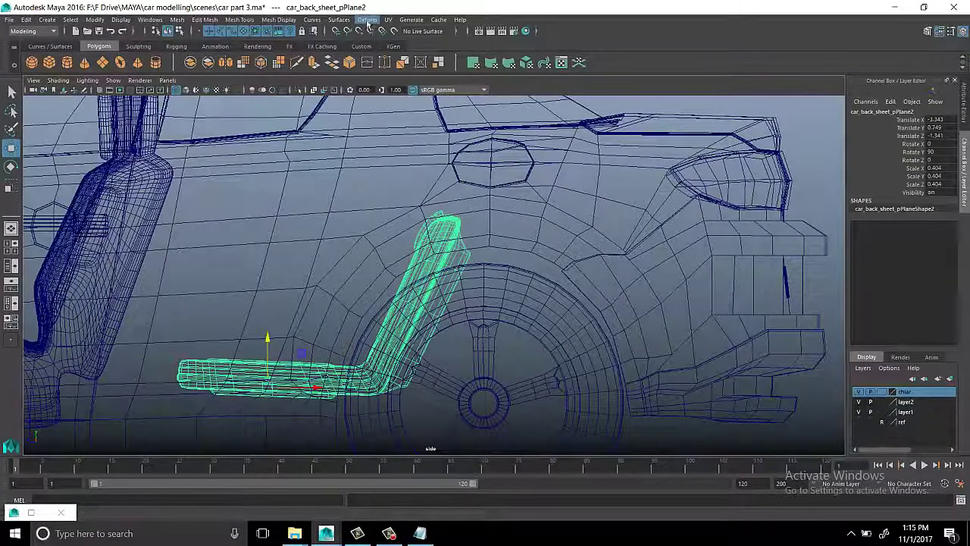
left_click(367, 19)
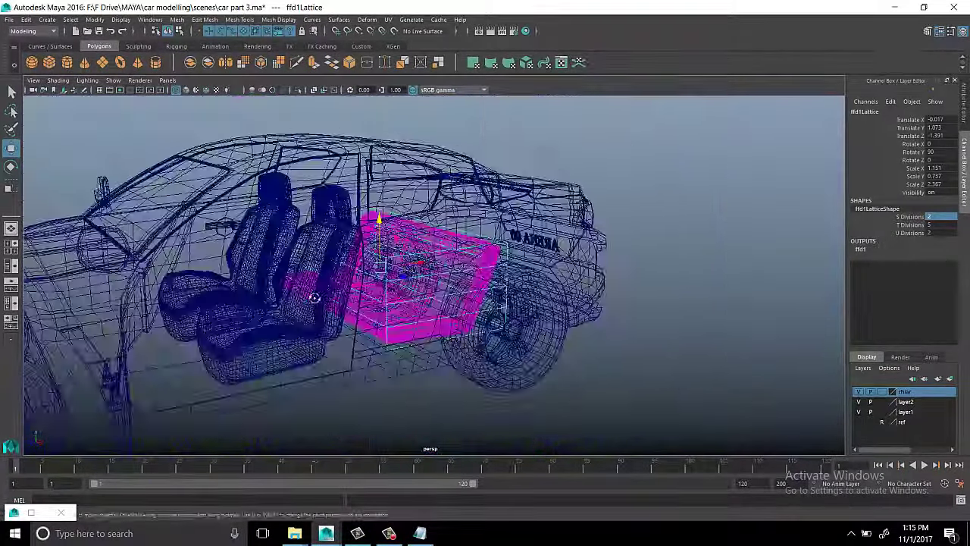
left_click_drag(314, 296, 472, 216, "alt")
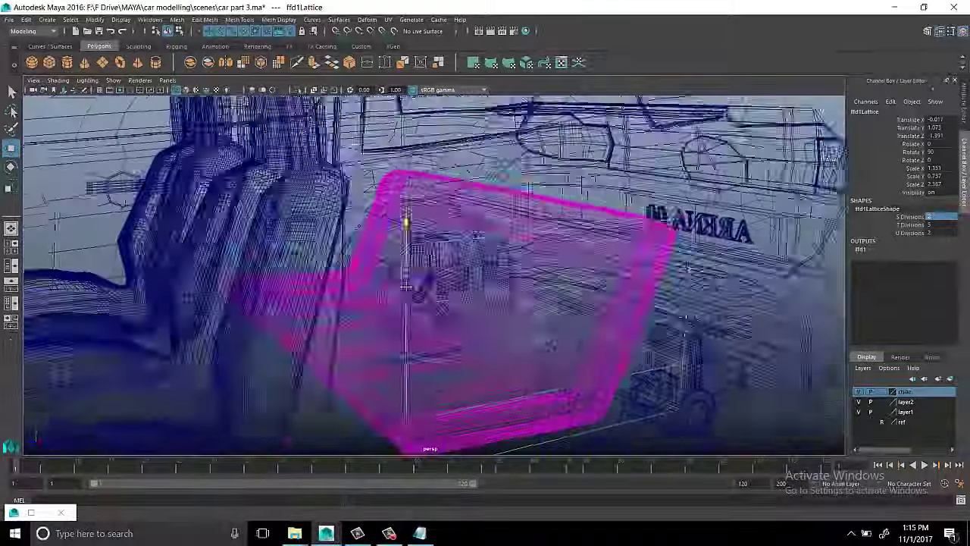
left_click_drag(407, 288, 427, 289, "alt")
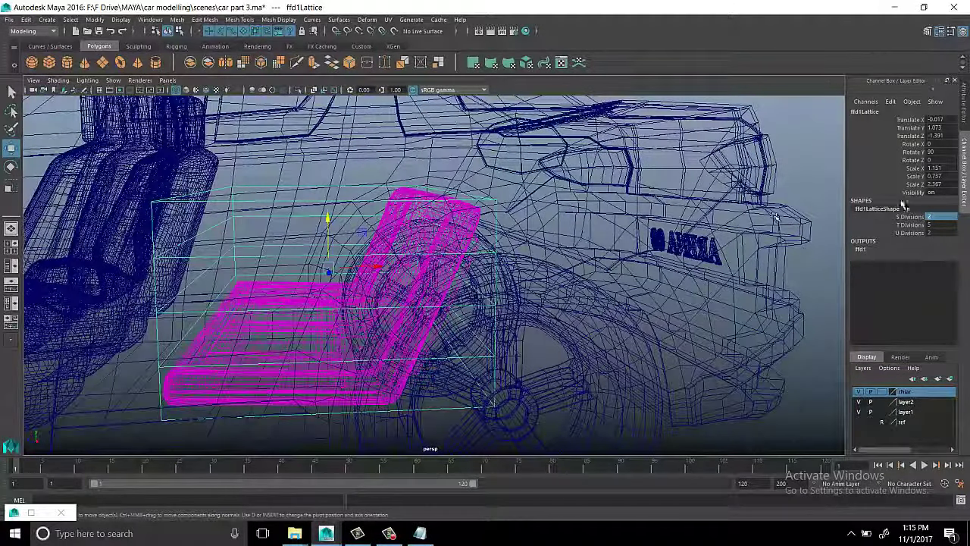
left_click_drag(530, 265, 394, 227, "alt")
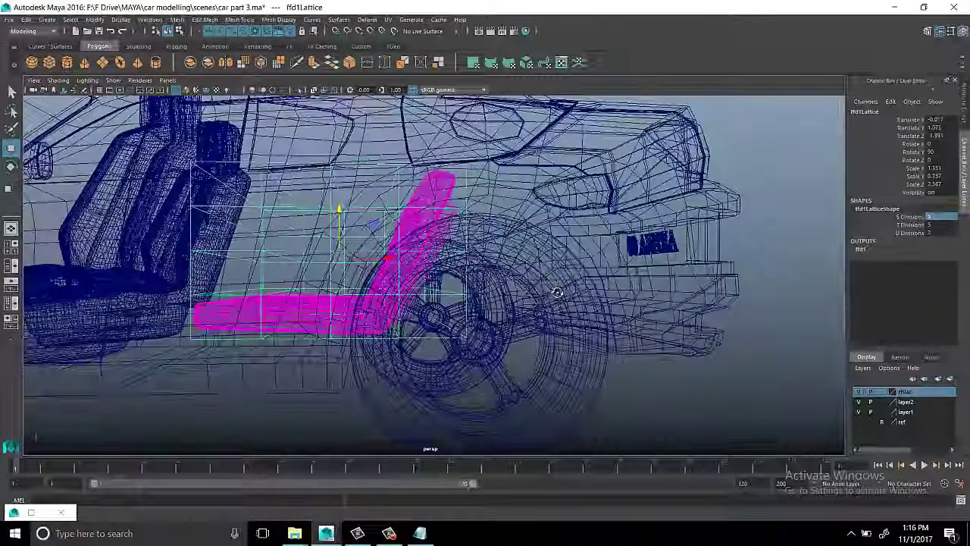
right_click_drag(810, 179, 803, 151)
left_click_drag(649, 219, 500, 186, "alt")
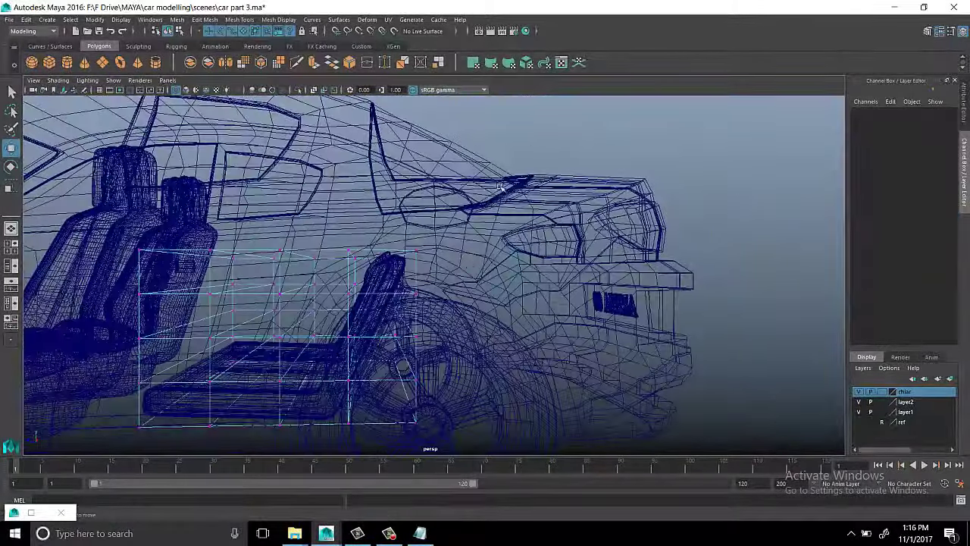
left_click_drag(346, 267, 491, 254)
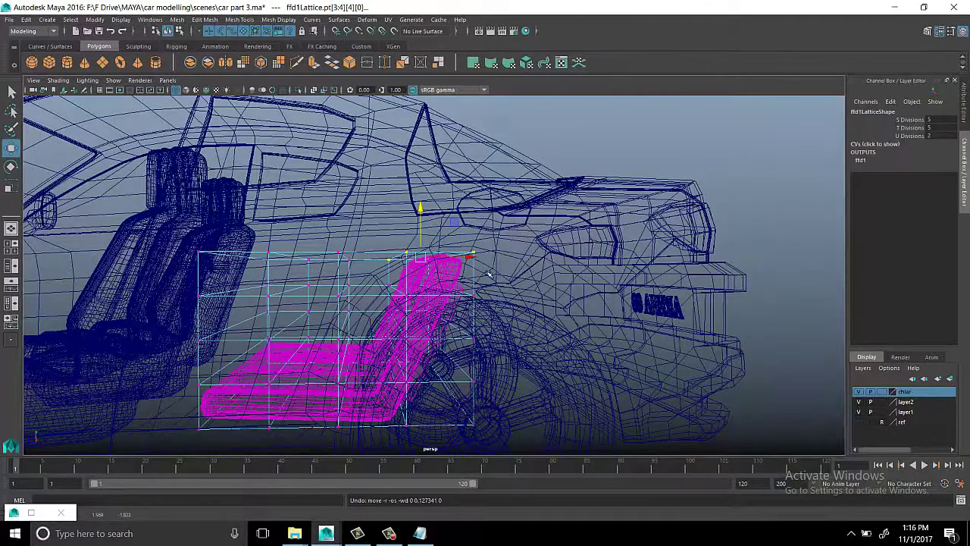
left_click_drag(490, 274, 569, 351, "alt")
key("F8")
Isolate the back seat and select its backrest's top vertices in vertex mode
left_click(313, 384)
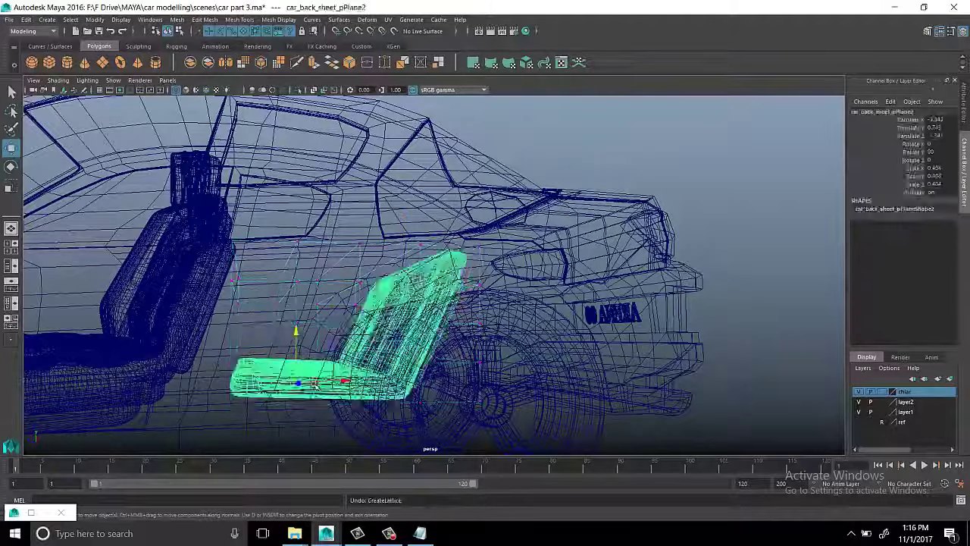
left_click_drag(314, 385, 310, 76, "alt")
left_click(298, 89)
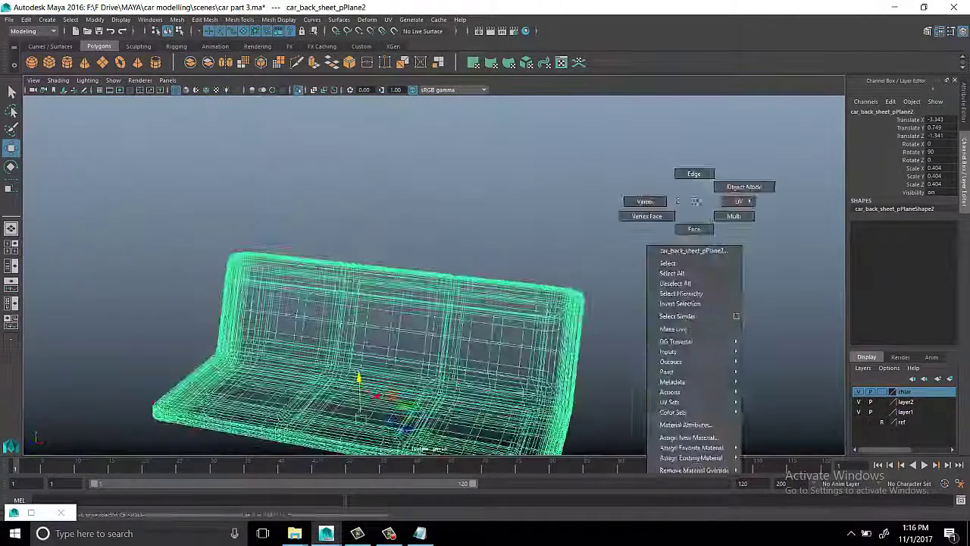
right_click_drag(692, 217, 693, 173)
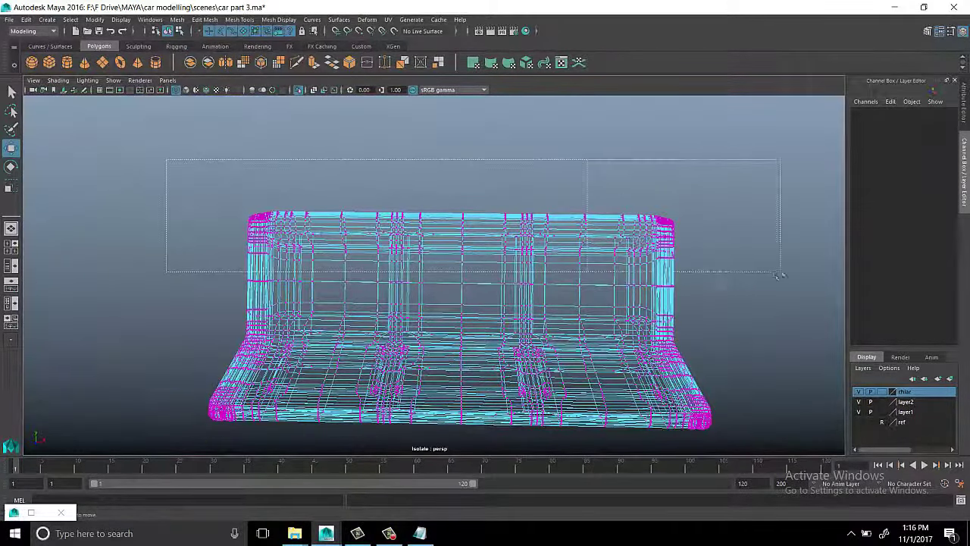
left_click_drag(166, 159, 779, 272)
Inspect the selected backrest vertices in the side and perspective views
left_click_drag(779, 273, 520, 268, "alt")
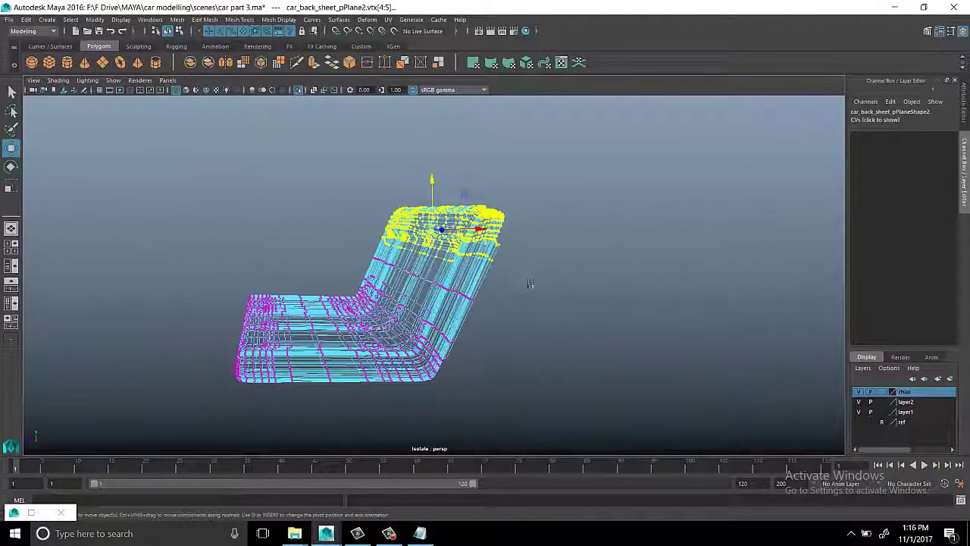
key("space")
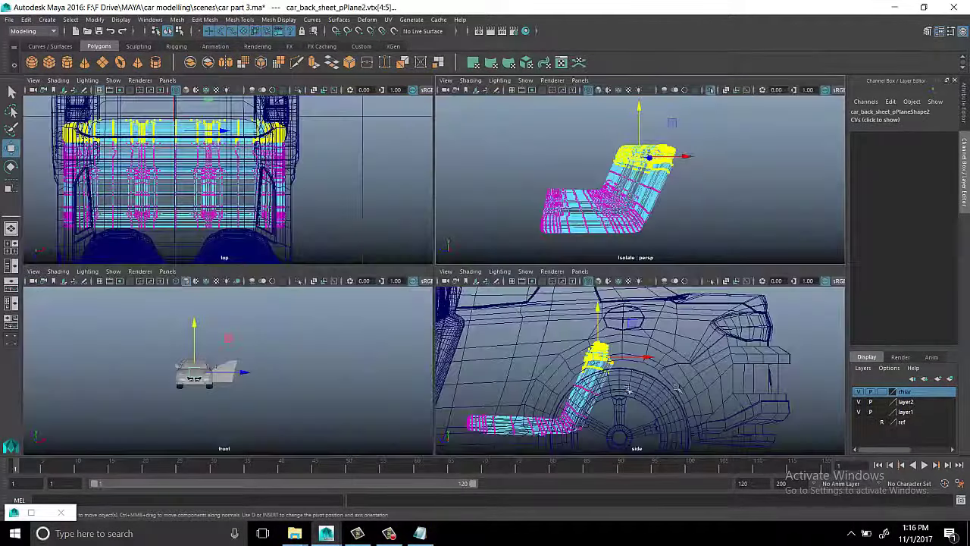
key("space")
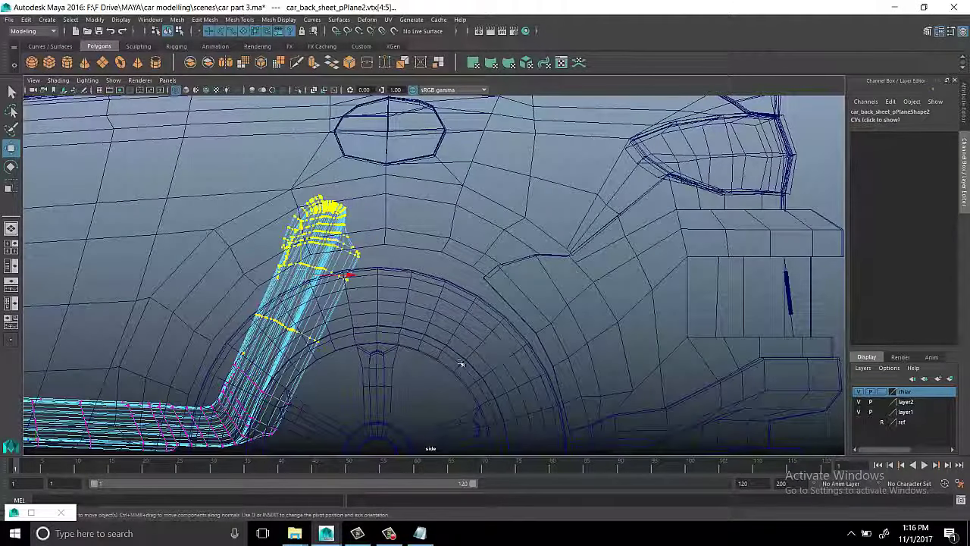
key("space")
left_click_drag(638, 162, 643, 177, "alt")
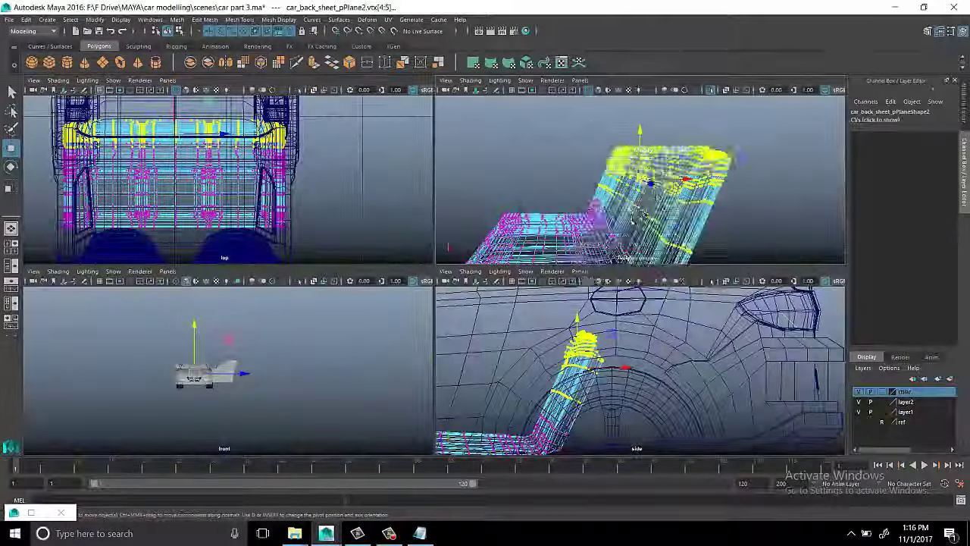
key("space")
left_click_drag(416, 281, 742, 416, "alt")
key("space")
key("space")
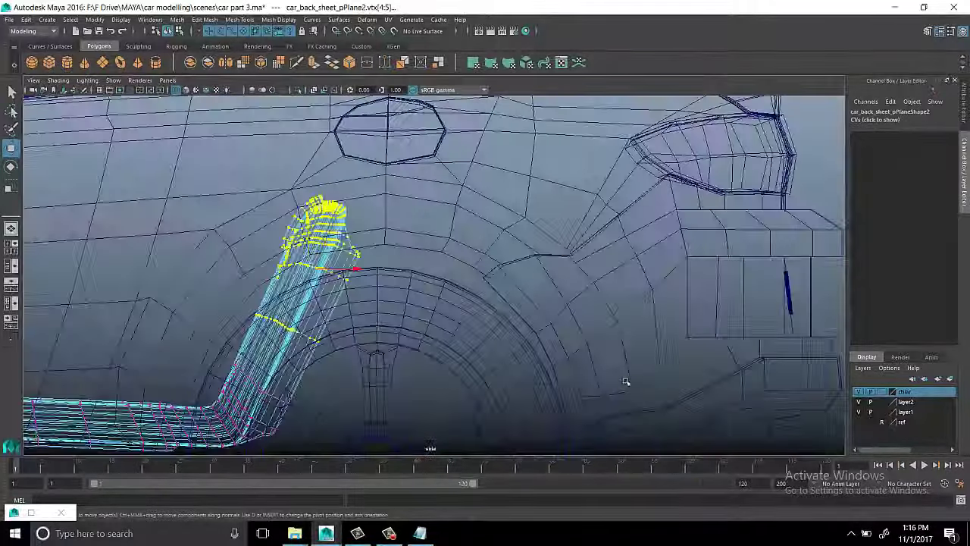
scroll(628, 383, "down", 3)
scroll(597, 372, "up", 2)
scroll(454, 318, "up", 2)
scroll(455, 319, "up", 2)
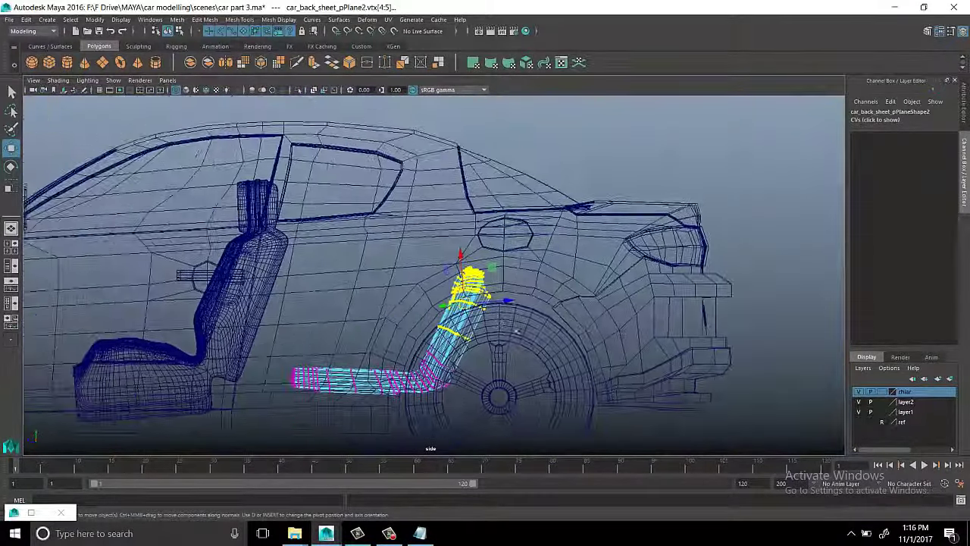
scroll(454, 318, "up", 2)
Pull the backrest's top vertices upward and return the seat to object mode
key("space")
key("space")
mouse_move(454, 318)
left_mouse_down("alt")
mouse_move(499, 252)
mouse_move(477, 271)
left_mouse_up("alt")
key("space")
key("space")
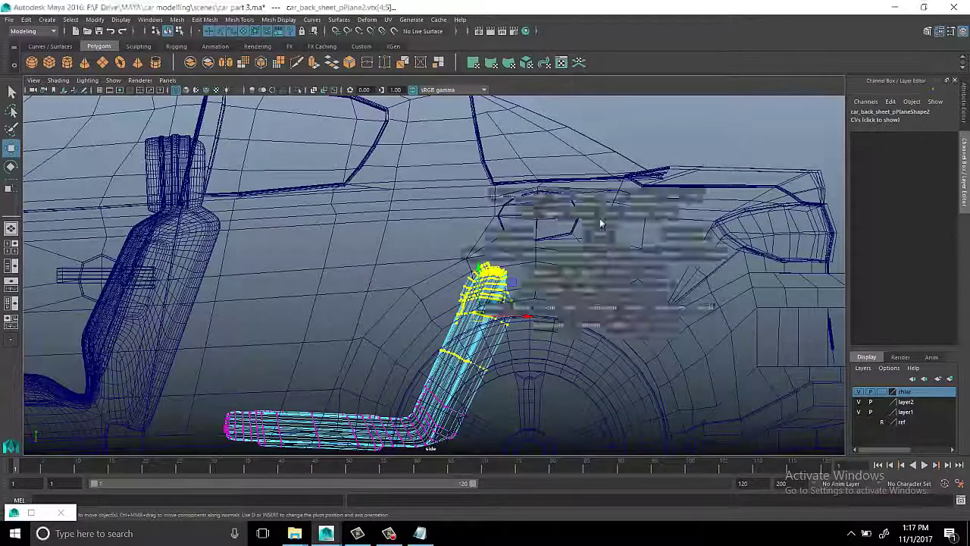
key("space")
key("space")
left_click_drag(468, 277, 444, 275, "alt")
key("space")
key("space")
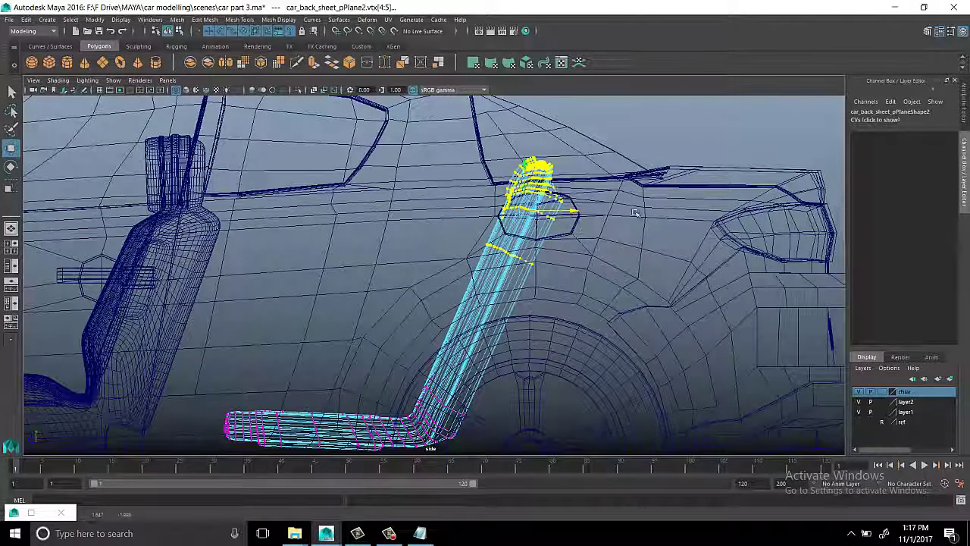
key("ctrl+1")
right_click_drag(569, 250, 539, 250)
Show the seat smooth shaded, bring the whole car back into view and select the back seat
key("5")
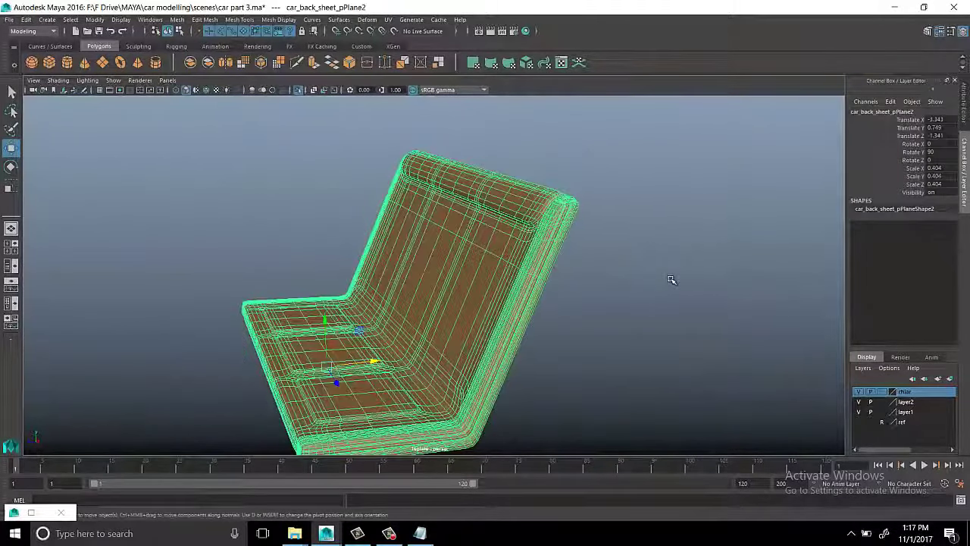
left_click(672, 278)
mouse_move(423, 286)
left_mouse_down("alt")
mouse_move(376, 316)
mouse_move(418, 328)
mouse_move(493, 310)
mouse_move(329, 299)
left_mouse_up("alt")
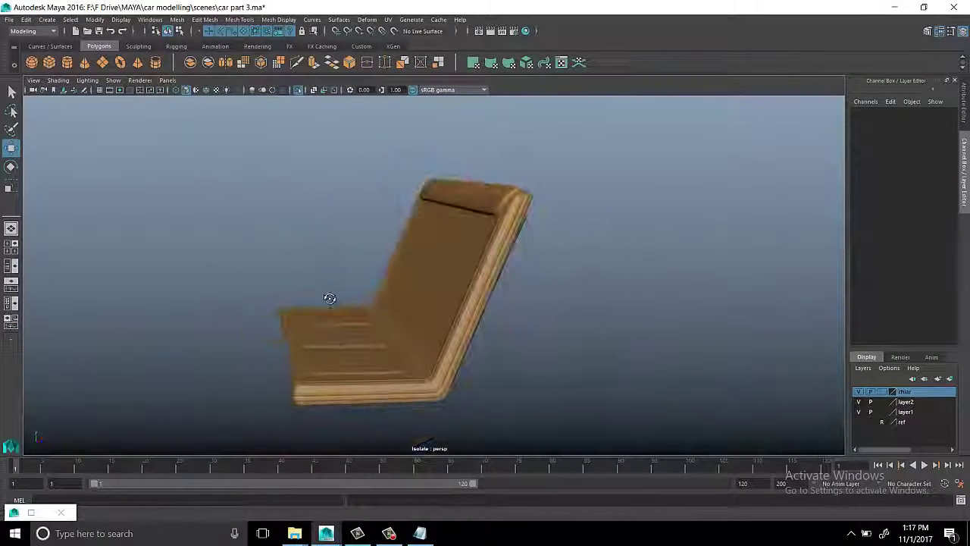
left_click(300, 90)
mouse_move(454, 265)
left_mouse_down("alt")
mouse_move(761, 309)
mouse_move(559, 316)
left_mouse_up("alt")
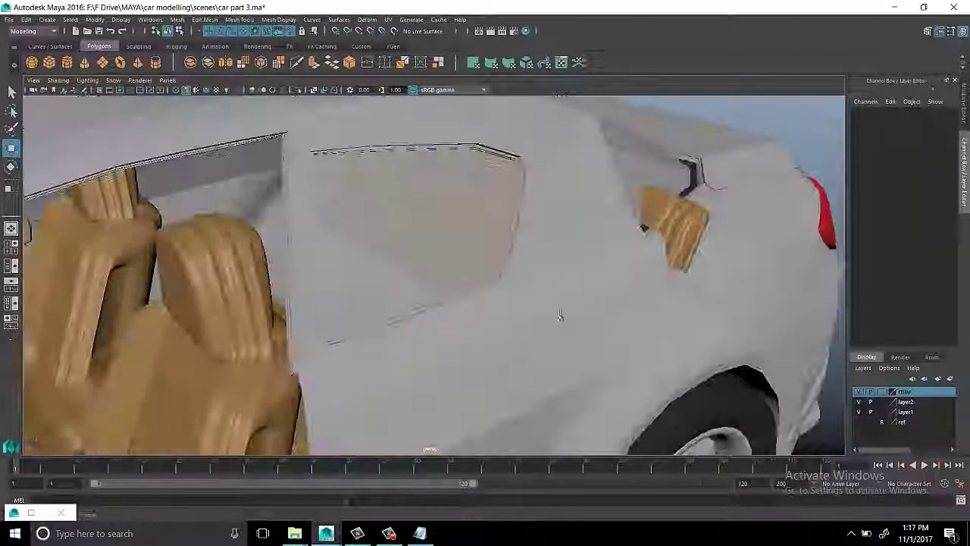
scroll(560, 316, "down", 3)
scroll(559, 317, "down", 3)
left_click(583, 220)
mouse_move(584, 220)
left_mouse_down("alt")
mouse_move(547, 288)
mouse_move(701, 255)
left_mouse_up("alt")
Add a lattice deformer with 2 × 5 × 5 divisions around the back seat
left_click(366, 19)
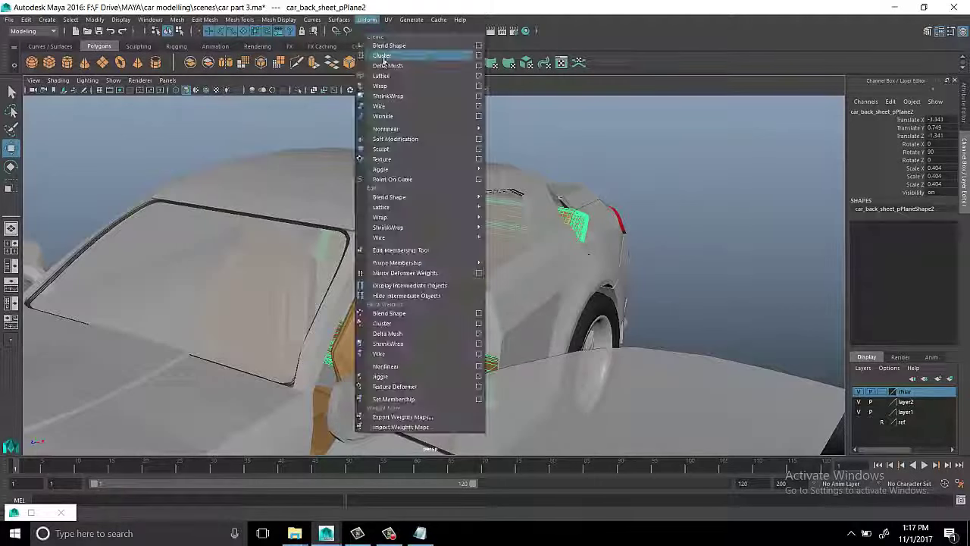
left_click(402, 85)
scroll(551, 187, "down", 5)
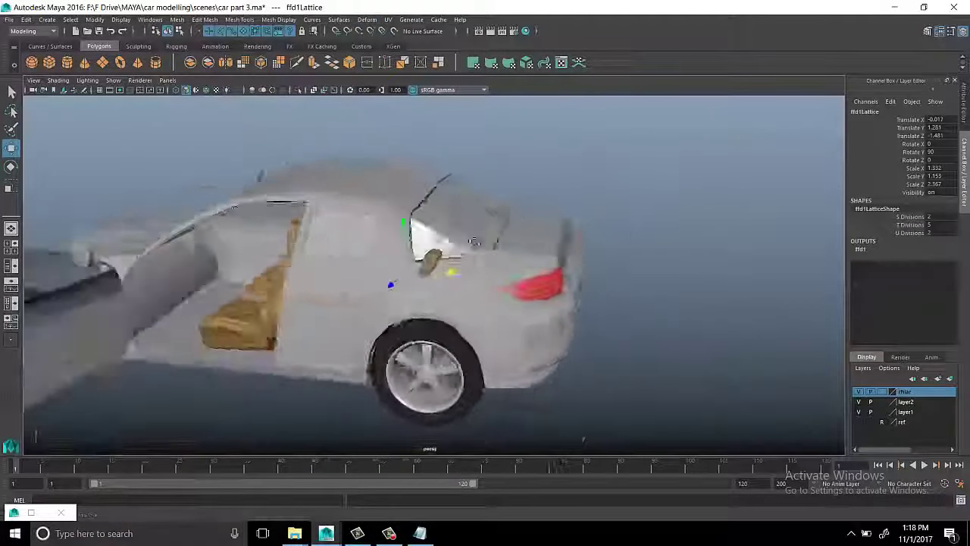
left_click_drag(552, 188, 641, 284, "alt")
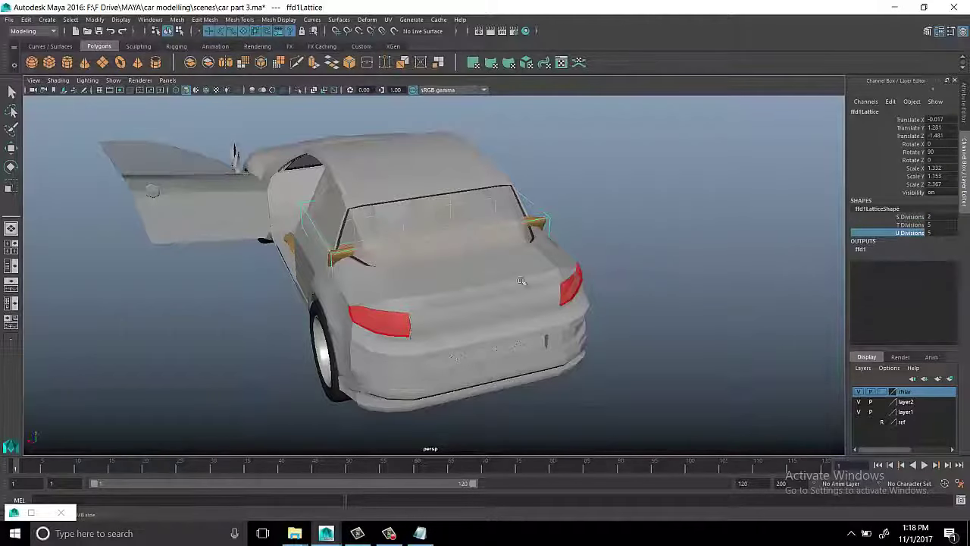
mouse_move(521, 281)
left_mouse_down("alt")
mouse_move(747, 190)
mouse_move(496, 173)
mouse_move(547, 246)
left_mouse_up("alt")
Enter lattice point mode and select the lattice points around the seat in wireframe
right_click(747, 190)
key("4")
scroll(547, 247, "up", 5)
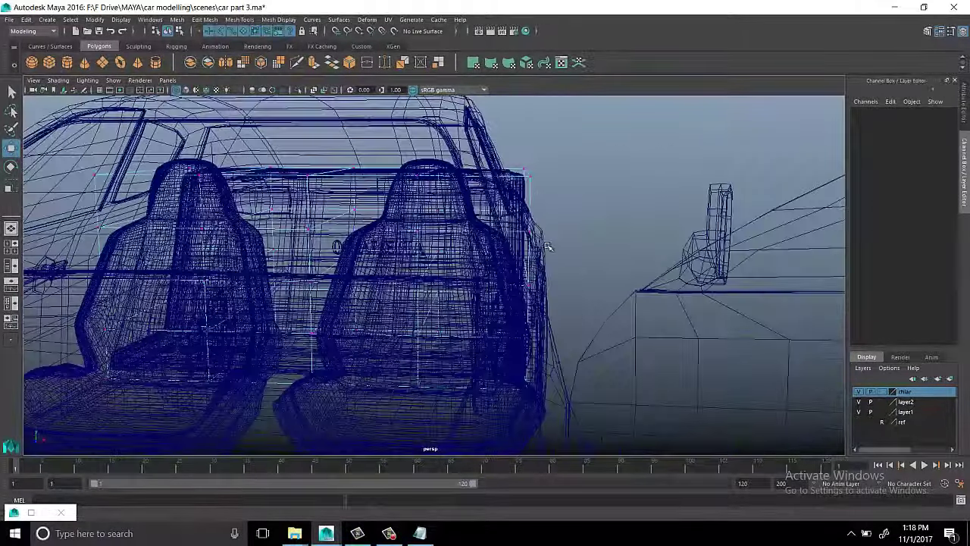
mouse_move(483, 453)
left_mouse_down()
mouse_move(530, 175)
mouse_move(507, 334)
left_mouse_up()
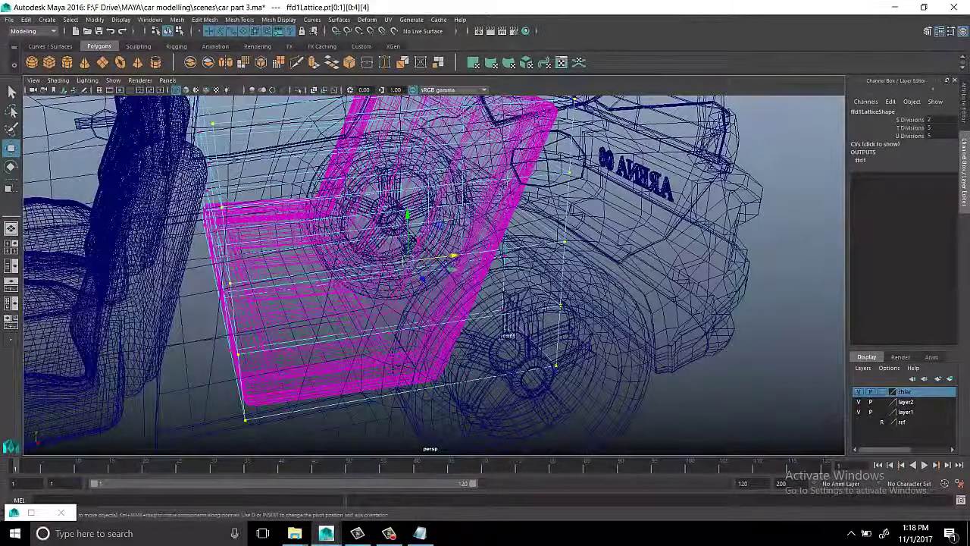
left_click_drag(569, 369, 559, 368, "alt")
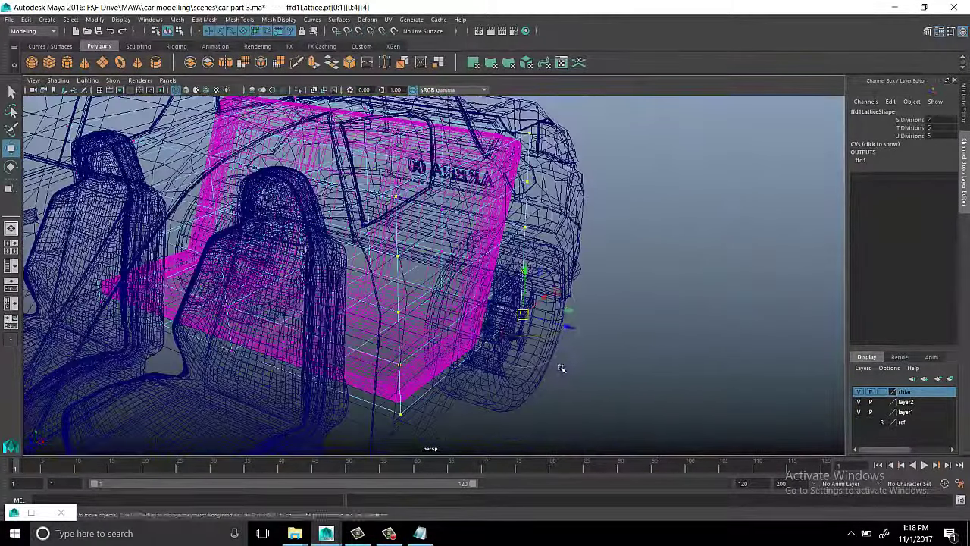
key("space")
key("space")
key("e")
key("4")
scroll(485, 329, "up", 5)
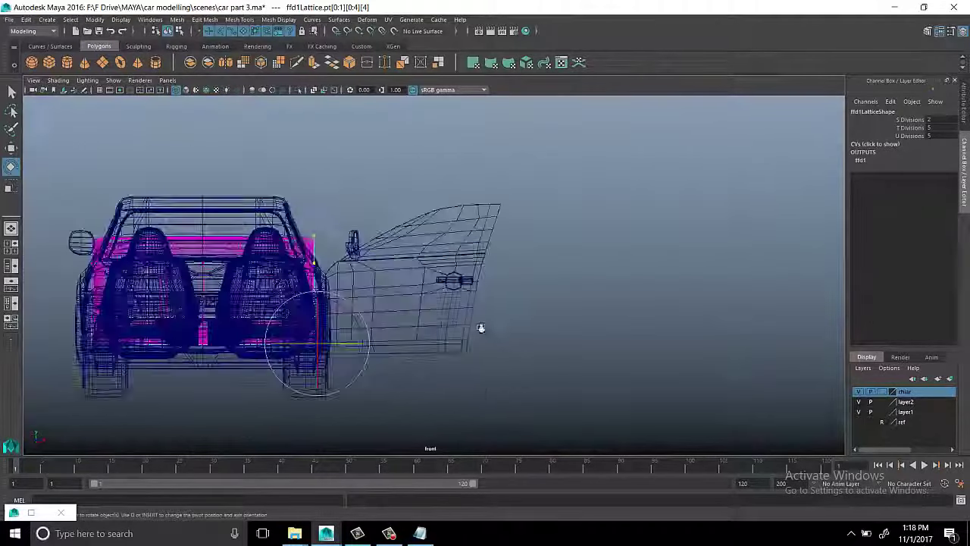
scroll(480, 324, "up", 3)
scroll(574, 296, "up", 2)
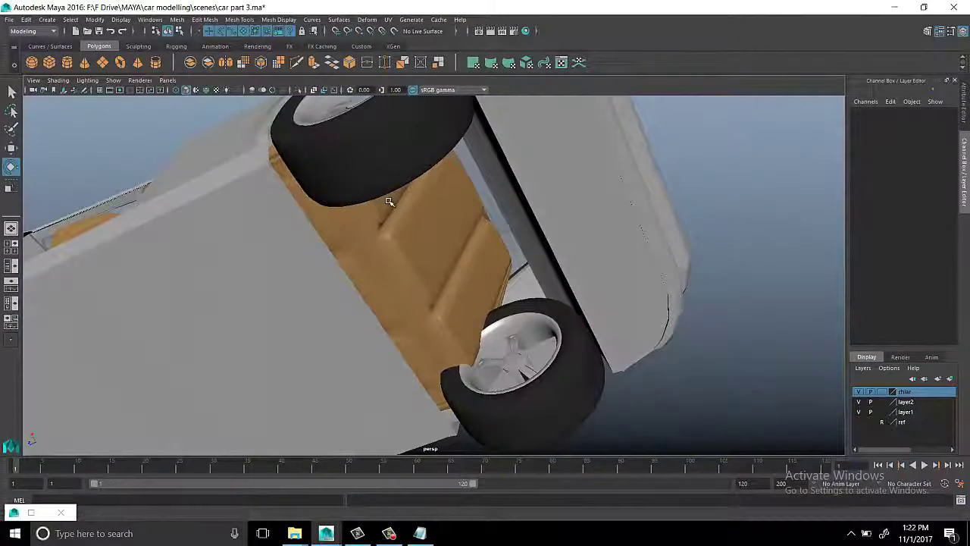
mouse_move(388, 201)
left_mouse_down("alt")
mouse_move(667, 144)
mouse_move(454, 122)
left_mouse_up("alt")
Isolate the car body mesh polySurface20 so the wheels and seats are hidden
left_click(686, 128)
left_click(250, 175)
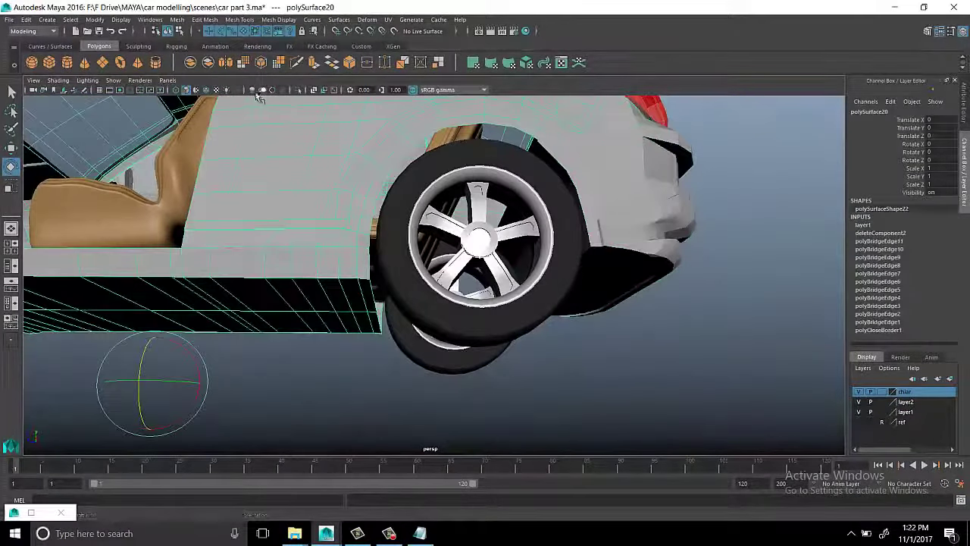
left_click(302, 89)
mouse_move(379, 227)
left_mouse_down("alt")
mouse_move(606, 189)
mouse_move(426, 275)
left_mouse_up("alt")
Select an edge at the rear wheel-arch corner in edge mode
right_click(666, 152)
left_click(372, 324)
left_click_drag(372, 324, 457, 244, "alt")
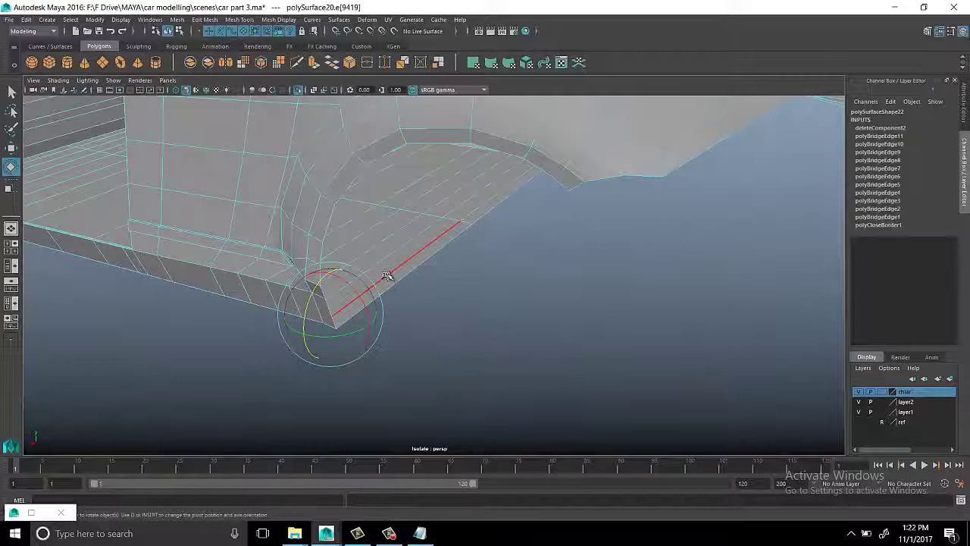
left_click_drag(386, 275, 663, 149, "alt")
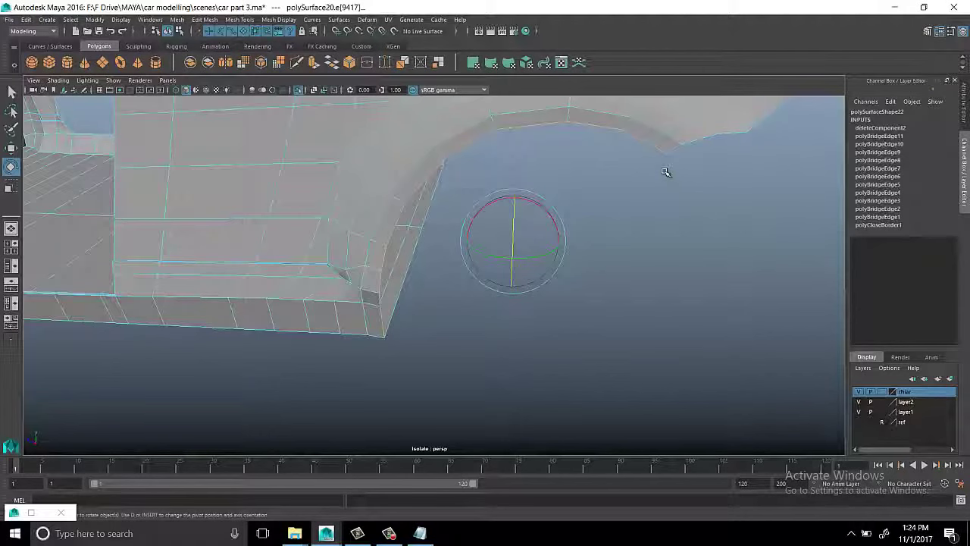
left_click(389, 533)
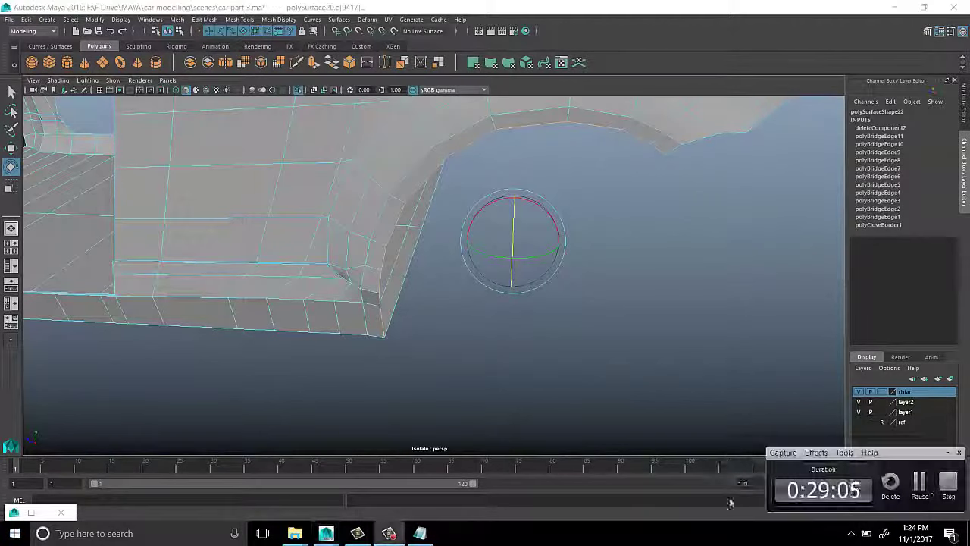
Extrude the selected wheel-arch border edges of the body mesh
left_click(919, 488)
mouse_move(457, 272)
left_mouse_down("alt")
mouse_move(459, 235)
mouse_move(683, 256)
left_mouse_up("alt")
mouse_move(683, 256)
right_mouse_down("shift")
mouse_move(677, 296)
mouse_move(680, 284)
right_mouse_up("shift")
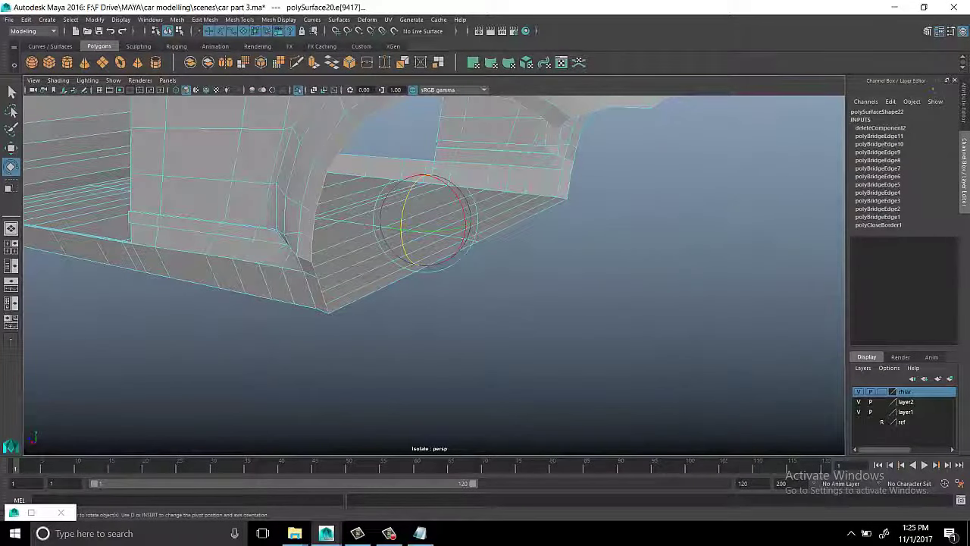
mouse_move(424, 250)
left_mouse_down("alt")
mouse_move(321, 264)
mouse_move(475, 290)
mouse_move(281, 219)
left_mouse_up("alt")
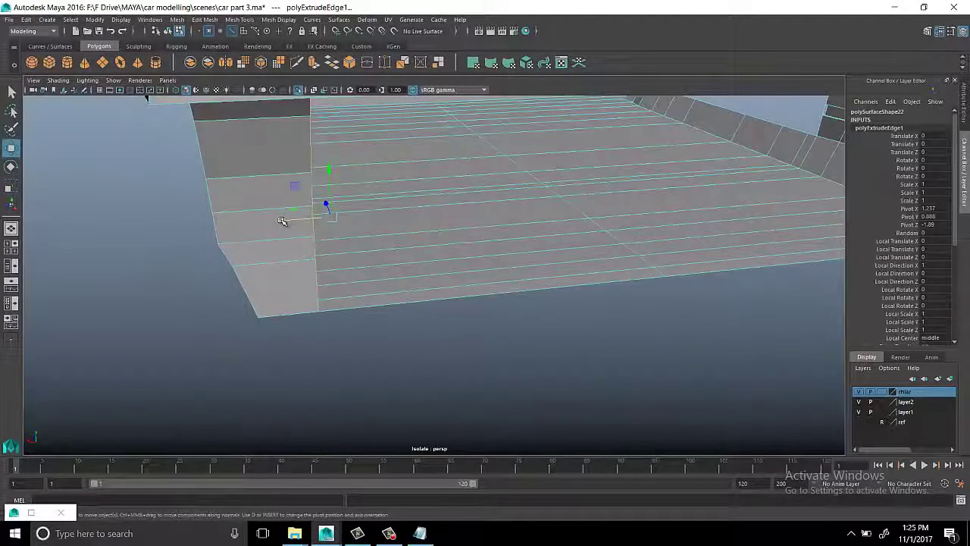
key("w")
Isolate the body mesh, extrude a wheel-arch edge with Ctrl+E and pull it toward the rear wheel
left_click(301, 91)
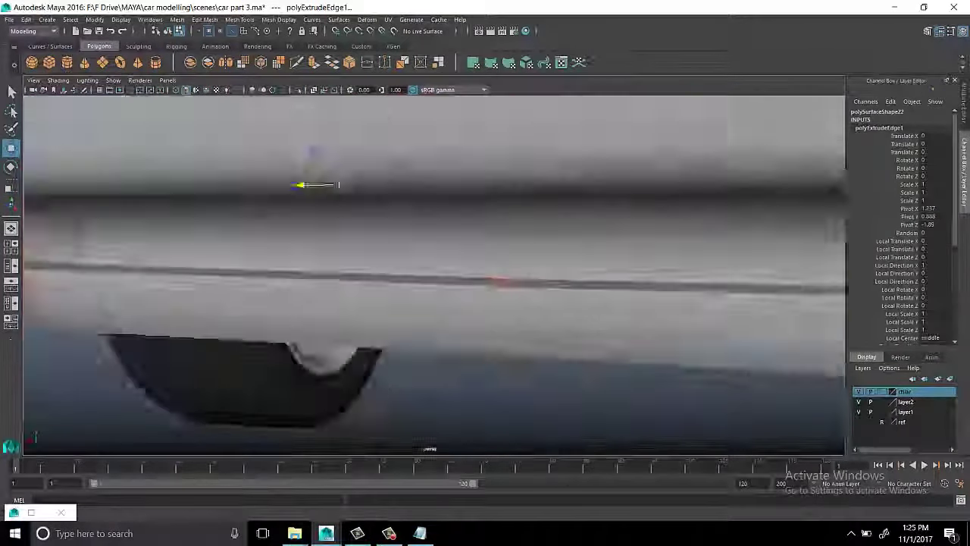
mouse_move(341, 228)
left_mouse_down("alt")
mouse_move(381, 154)
mouse_move(420, 157)
mouse_move(412, 267)
left_mouse_up("alt")
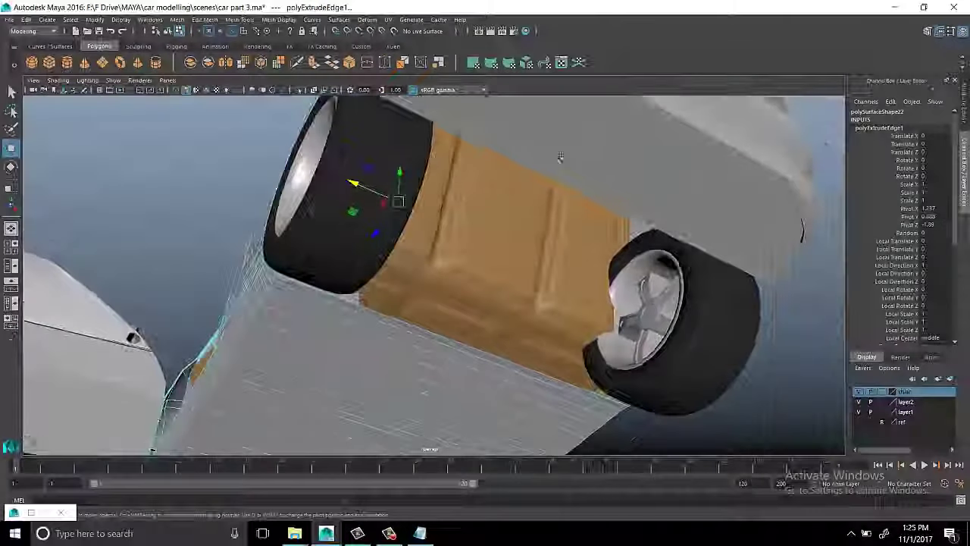
right_click_drag(413, 267, 419, 341)
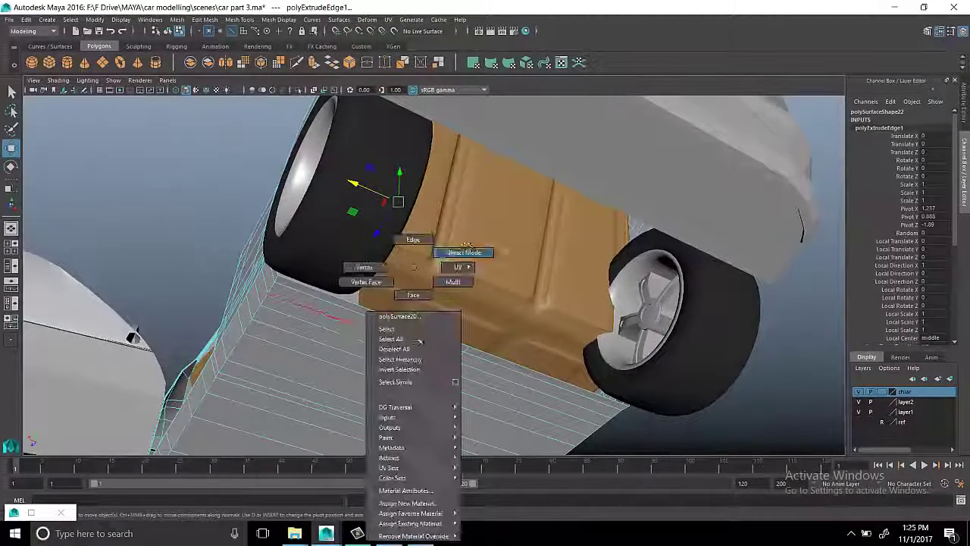
left_click(419, 342)
left_click(301, 91)
right_click(574, 243)
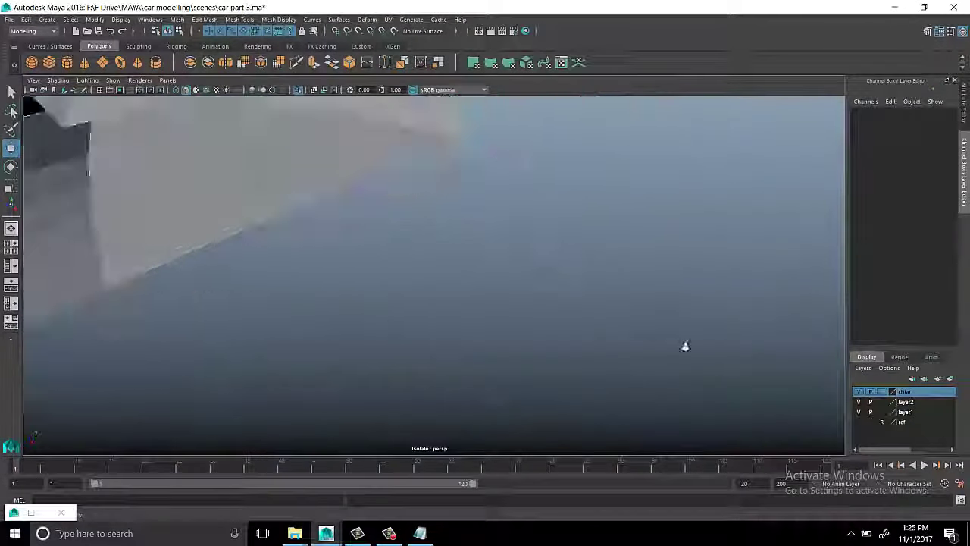
scroll(685, 346, "down", 5)
left_click(615, 184)
right_click(714, 238)
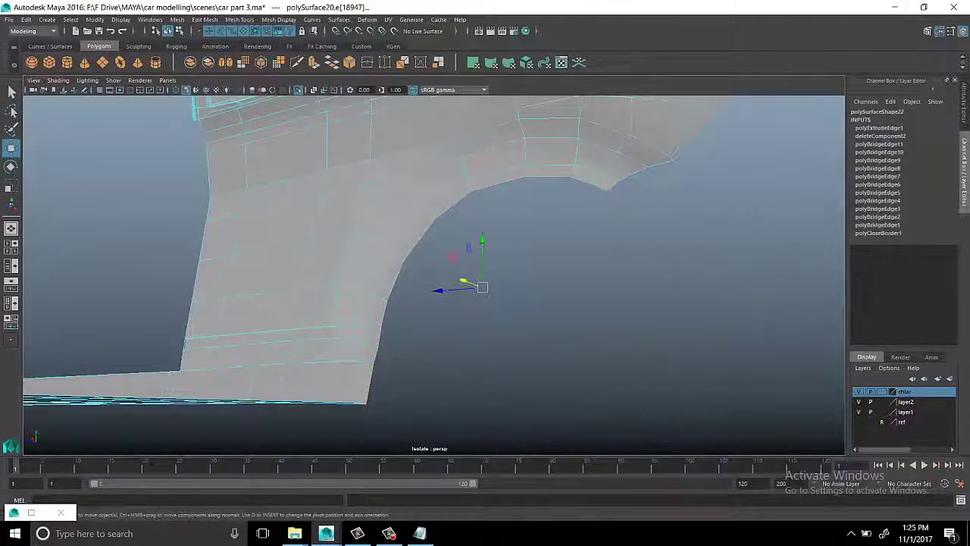
key("ctrl+e")
key("ctrl+1")
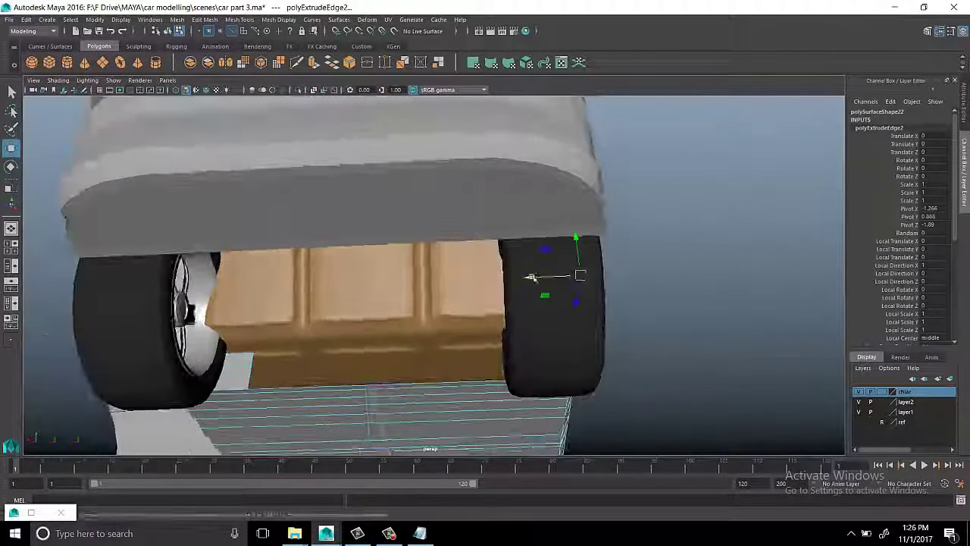
left_click_drag(530, 277, 440, 276)
Return to object selection, inspect the body underside and pick Insert Edge Loop
left_click_drag(572, 279, 433, 316, "alt")
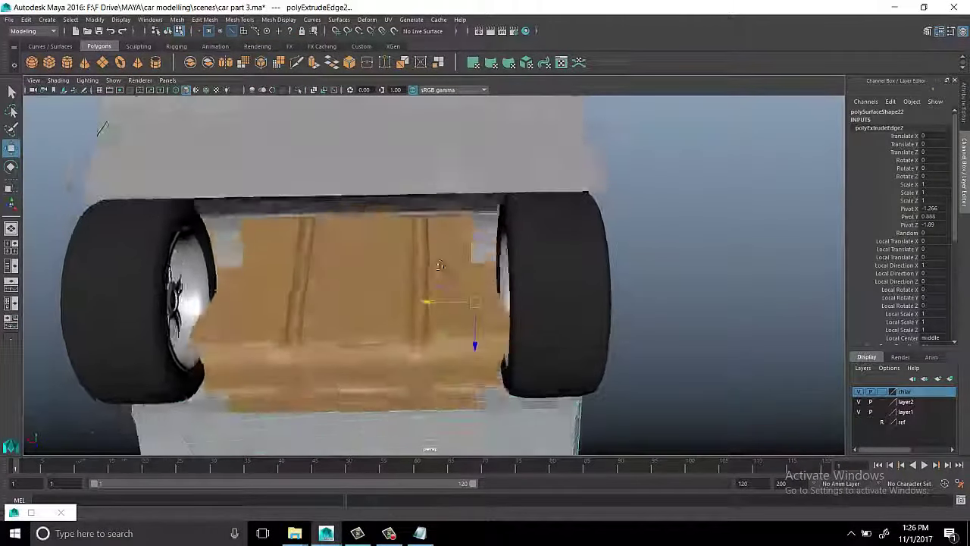
key("F8")
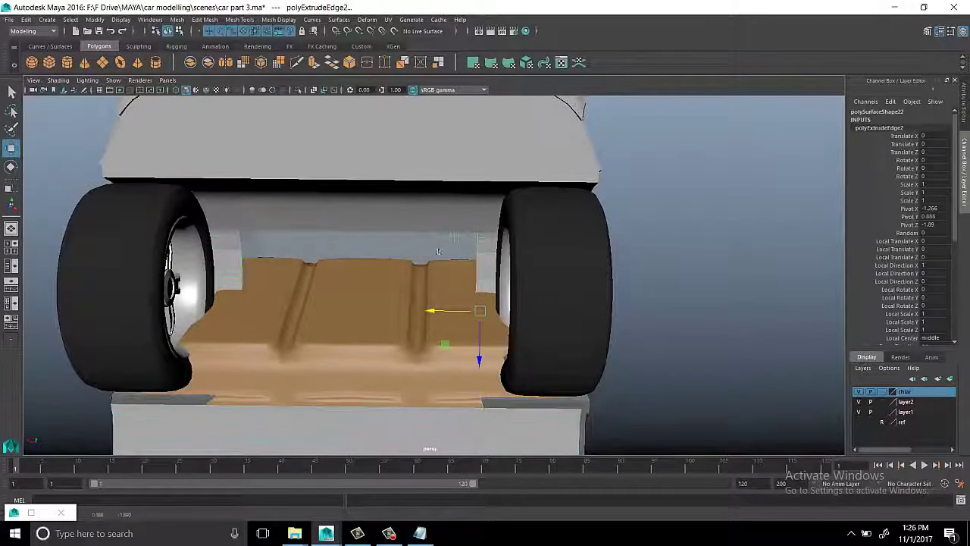
key("ctrl+1")
mouse_move(457, 248)
left_mouse_down("alt")
mouse_move(374, 222)
mouse_move(432, 228)
mouse_move(335, 249)
mouse_move(580, 186)
left_mouse_up("alt")
scroll(336, 249, "up", 5)
right_click_drag(580, 186, 537, 201, "shift")
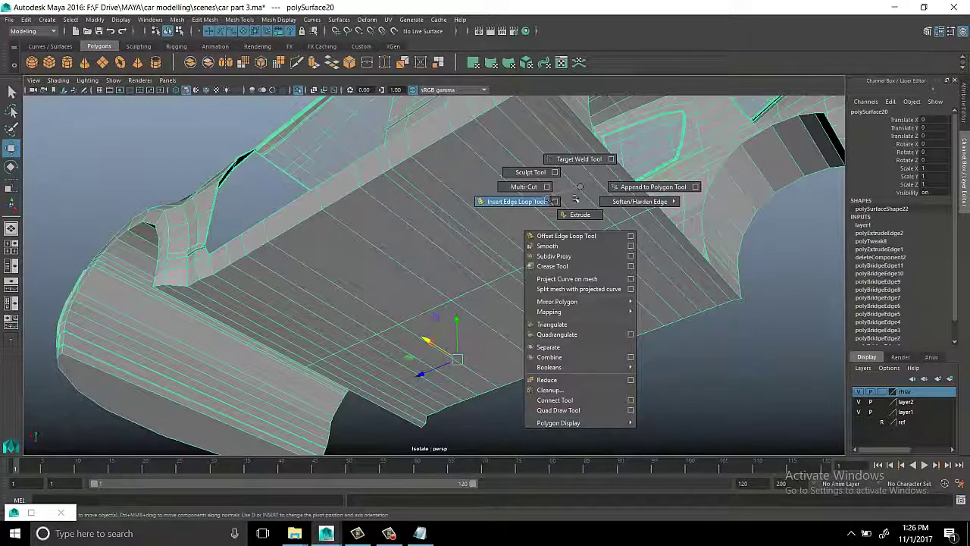
mouse_move(576, 199)
left_mouse_down("alt")
mouse_move(536, 293)
mouse_move(423, 224)
mouse_move(418, 289)
mouse_move(433, 288)
mouse_move(438, 316)
mouse_move(404, 222)
mouse_move(487, 245)
mouse_move(548, 223)
left_mouse_up("alt")
key("ctrl+1")
Select the floor-strip edges between the wheels, near the right arch and the left arch's top
mouse_move(384, 179)
left_mouse_down("alt")
mouse_move(413, 202)
mouse_move(339, 98)
left_mouse_up("alt")
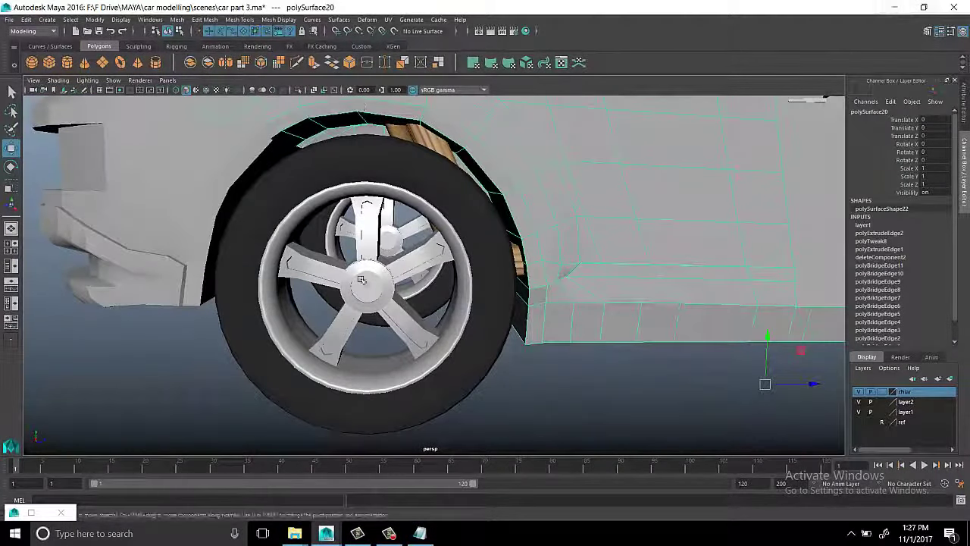
left_click_drag(361, 279, 286, 188, "alt")
left_click(287, 188)
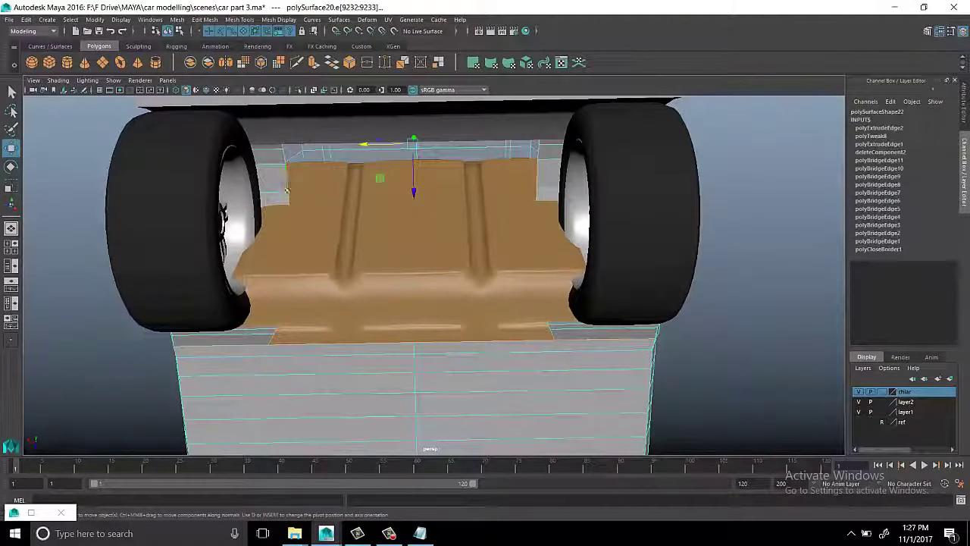
mouse_move(307, 317)
left_mouse_down("alt")
mouse_move(319, 228)
mouse_move(303, 106)
left_mouse_up("alt")
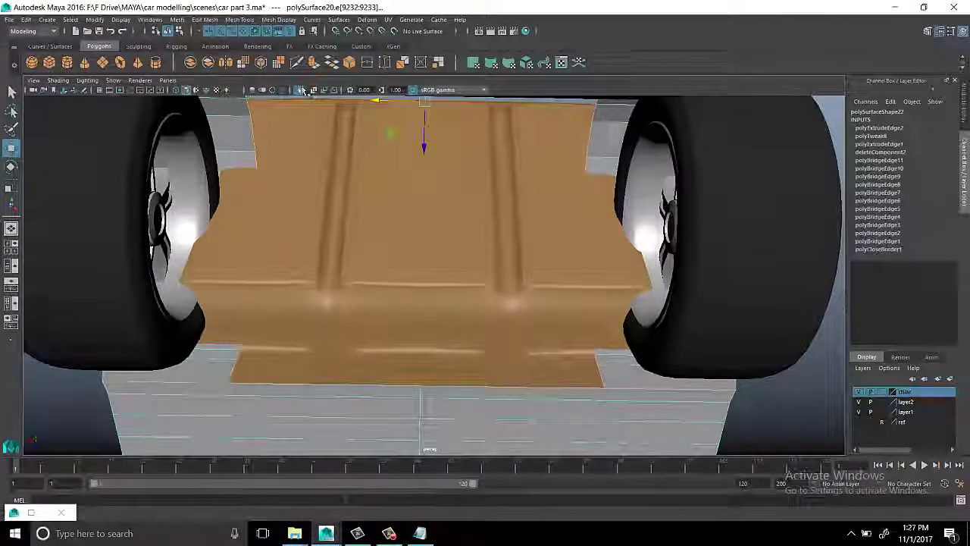
left_click(298, 89)
left_click_drag(293, 361, 485, 422)
left_click_drag(564, 372, 633, 408)
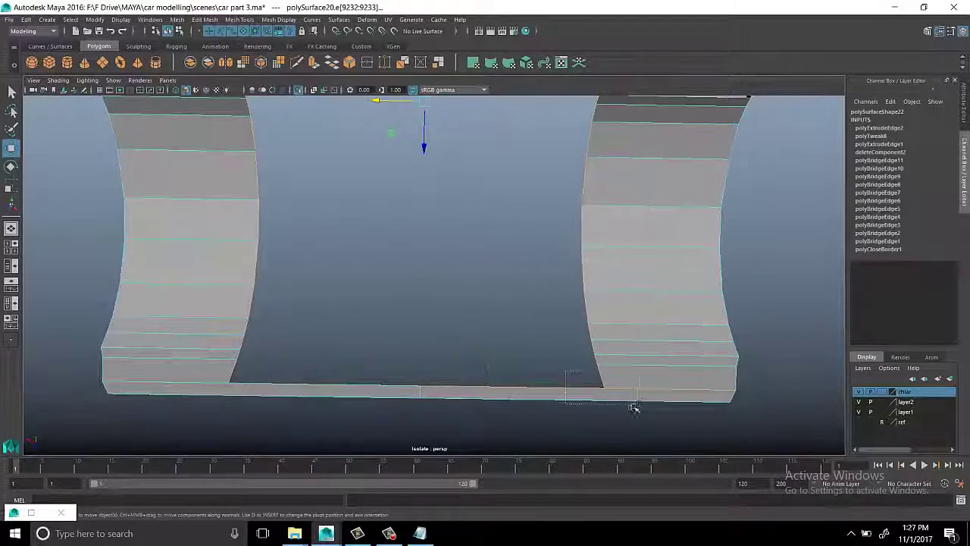
mouse_move(597, 375)
left_mouse_down("alt")
mouse_move(418, 175)
mouse_move(558, 327)
mouse_move(595, 136)
left_mouse_up("alt")
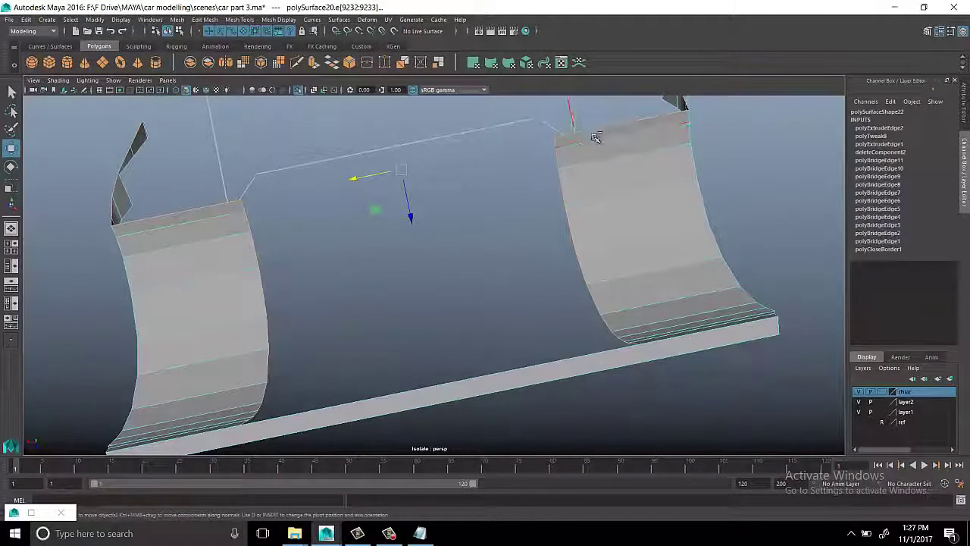
left_click(239, 384)
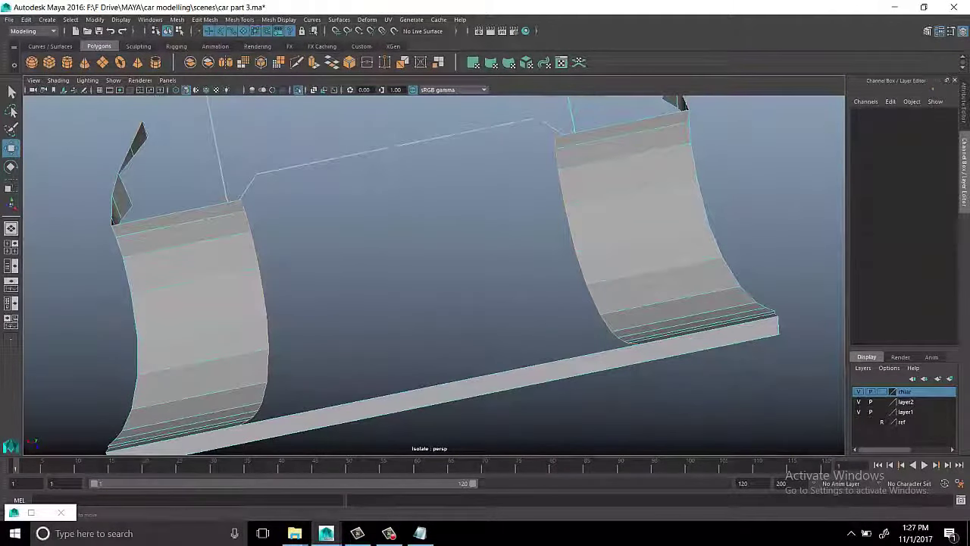
mouse_move(239, 384)
left_mouse_down("alt")
mouse_move(353, 205)
mouse_move(373, 388)
left_mouse_up("alt")
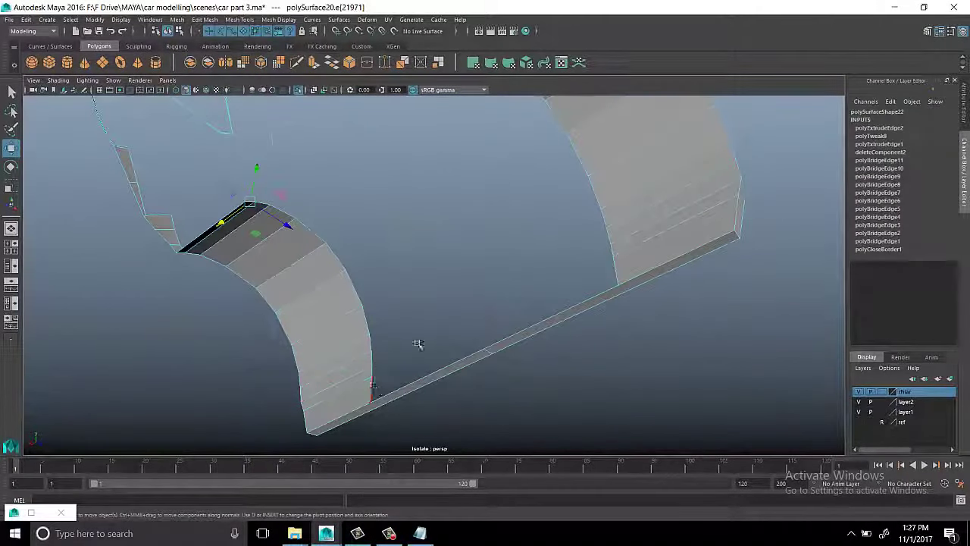
Extrude one wheel-arch border edge, scale it flat and move it down toward the floor
left_click_drag(417, 343, 425, 401, "alt")
mouse_move(387, 359)
left_mouse_down("alt")
mouse_move(325, 286)
mouse_move(472, 262)
mouse_move(442, 219)
mouse_move(536, 236)
left_mouse_up("alt")
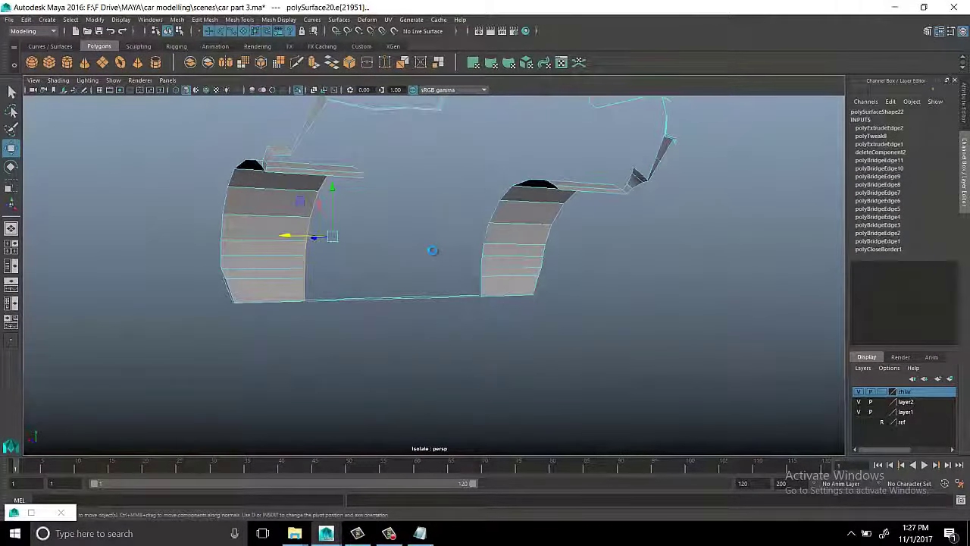
key("ctrl+e")
left_click_drag(432, 250, 436, 251, "alt")
left_click_drag(360, 261, 419, 262, "alt")
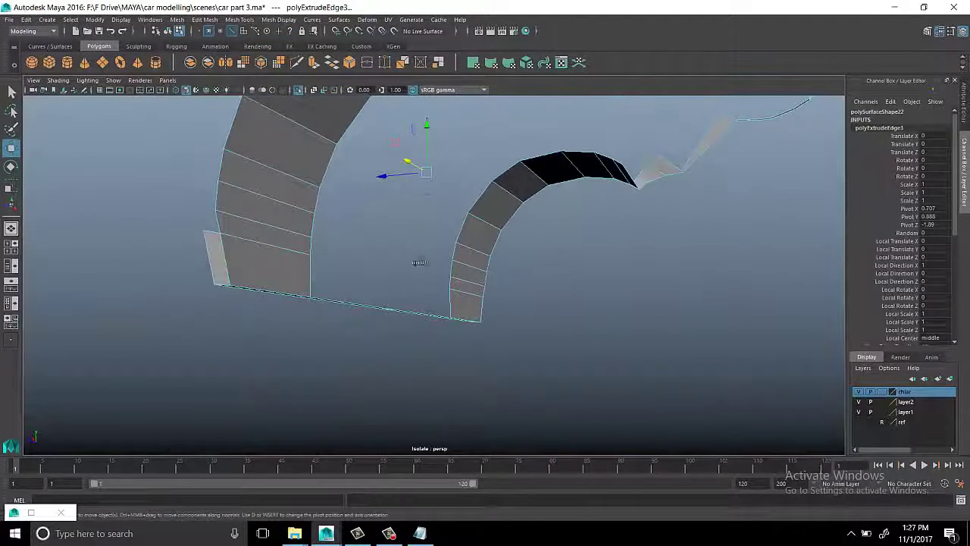
key("r")
left_click_drag(318, 299, 346, 249, "alt")
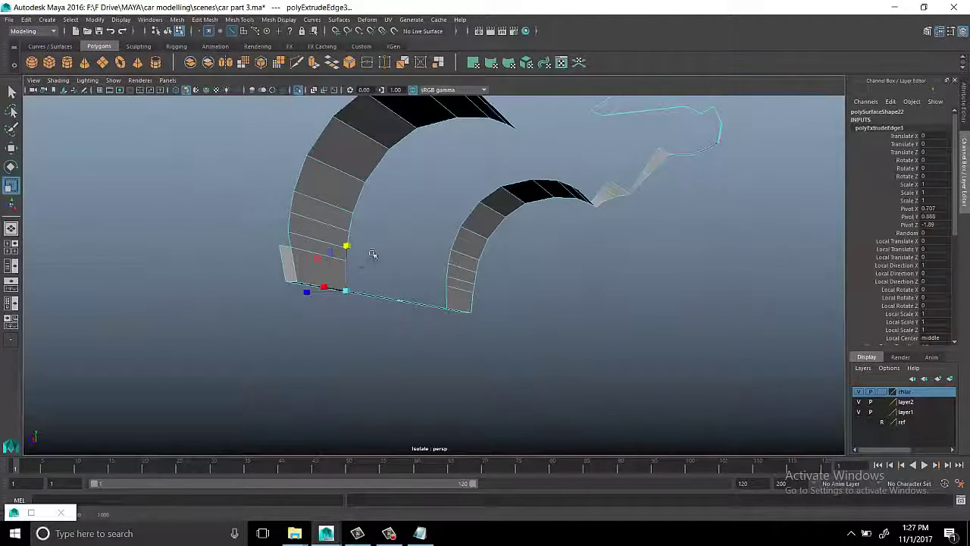
key("w")
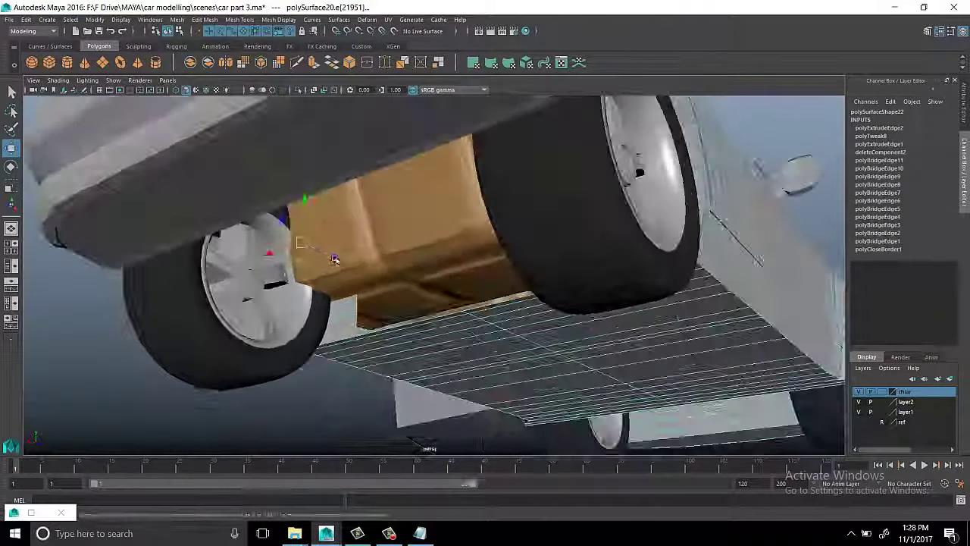
left_click_drag(335, 259, 316, 259)
Check the wheel in side and perspective views, then select and isolate the floor panel
right_click_drag(768, 135, 768, 135, "shift")
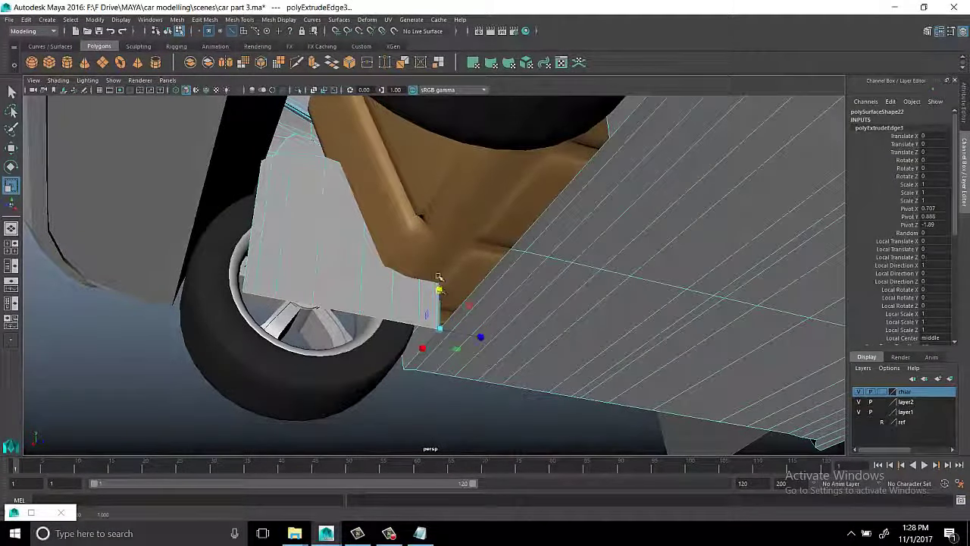
mouse_move(437, 314)
left_mouse_down("alt")
mouse_move(453, 303)
mouse_move(487, 196)
left_mouse_up("alt")
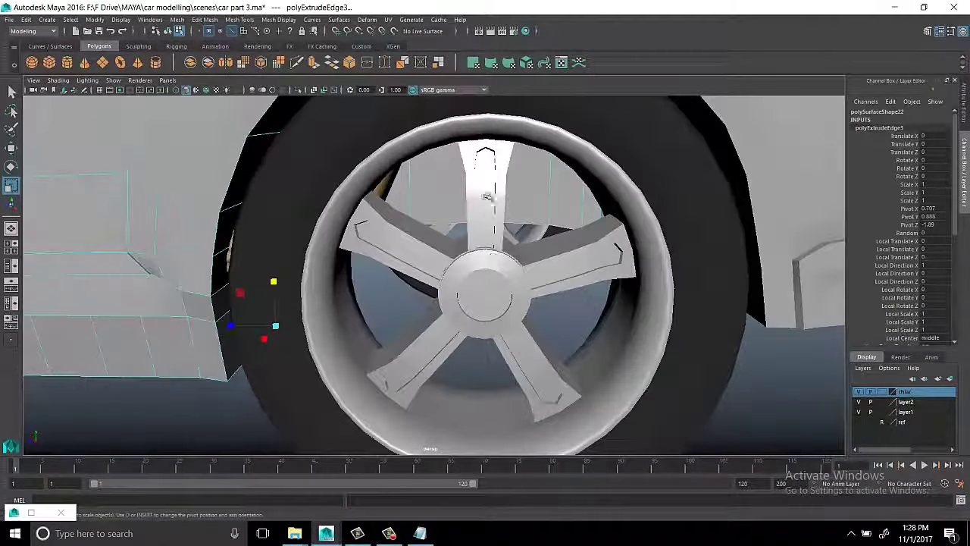
left_click_drag(481, 302, 331, 245, "alt")
key("space")
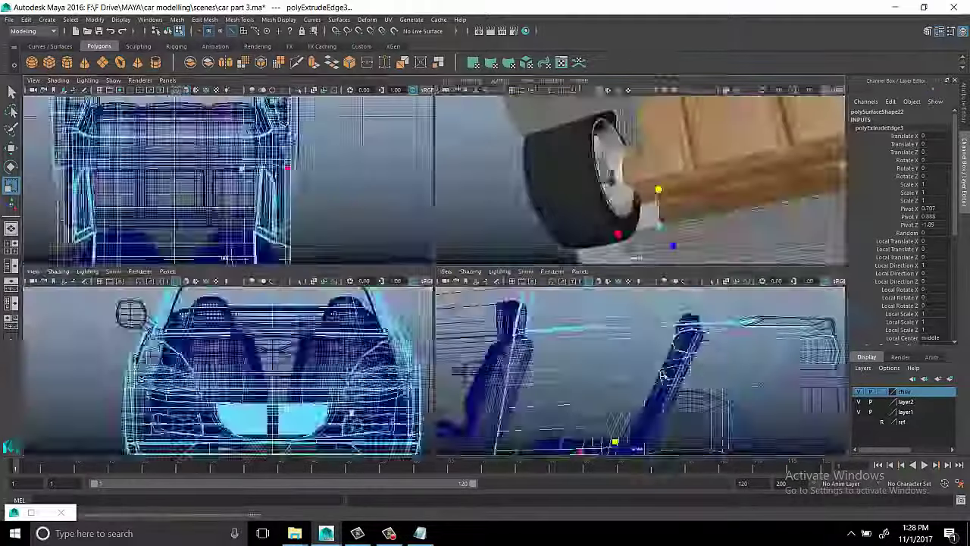
key("space")
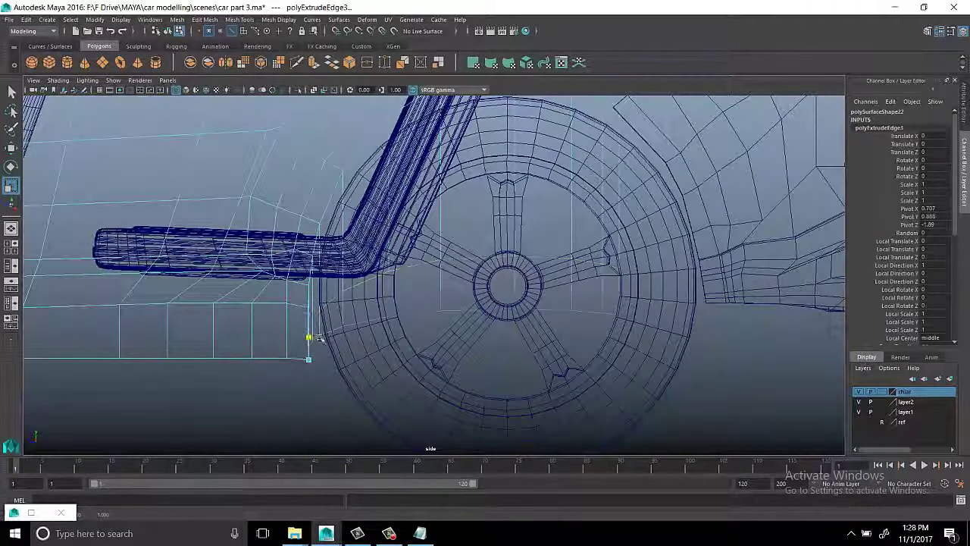
key("space")
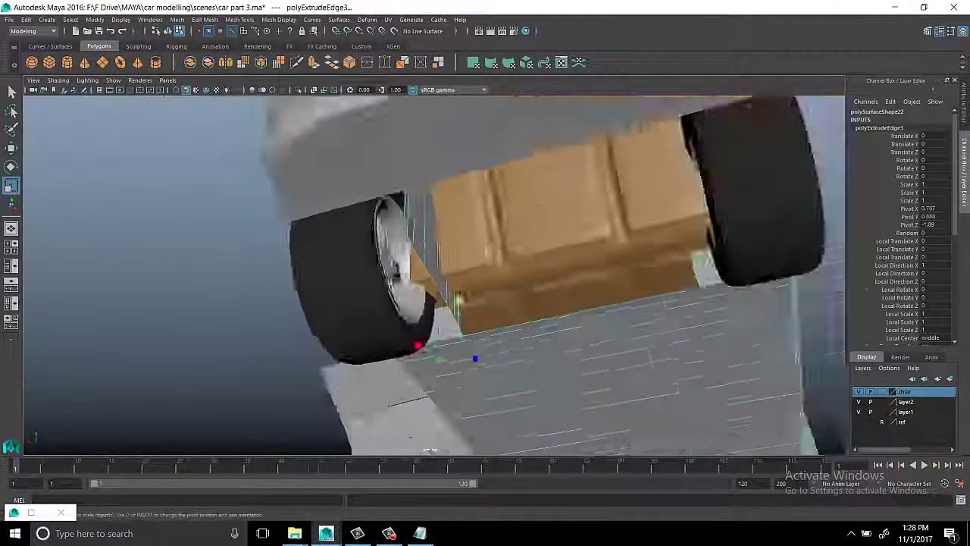
mouse_move(330, 343)
left_mouse_down("alt")
mouse_move(506, 256)
mouse_move(432, 249)
left_mouse_up("alt")
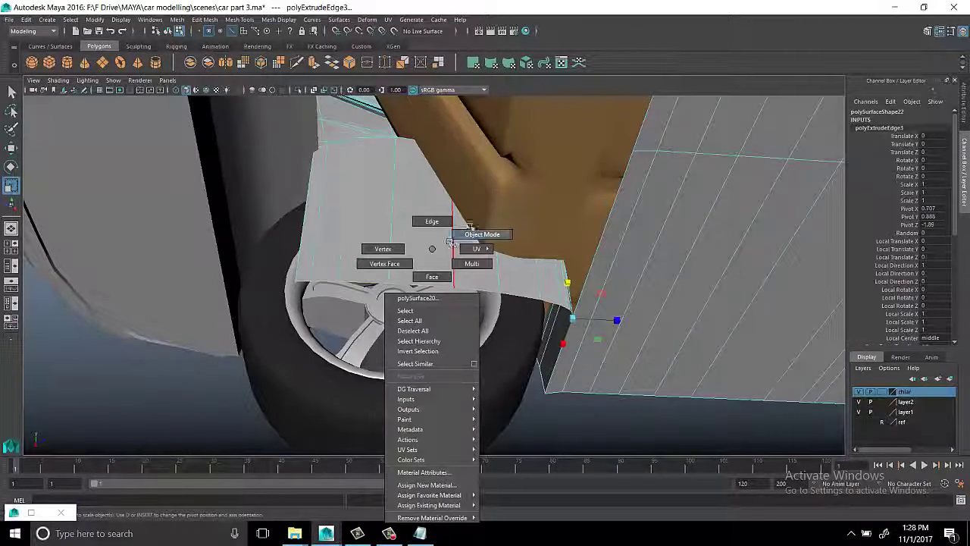
right_click_drag(432, 250, 481, 234)
mouse_move(481, 234)
left_mouse_down("alt")
mouse_move(594, 229)
mouse_move(521, 210)
left_mouse_up("alt")
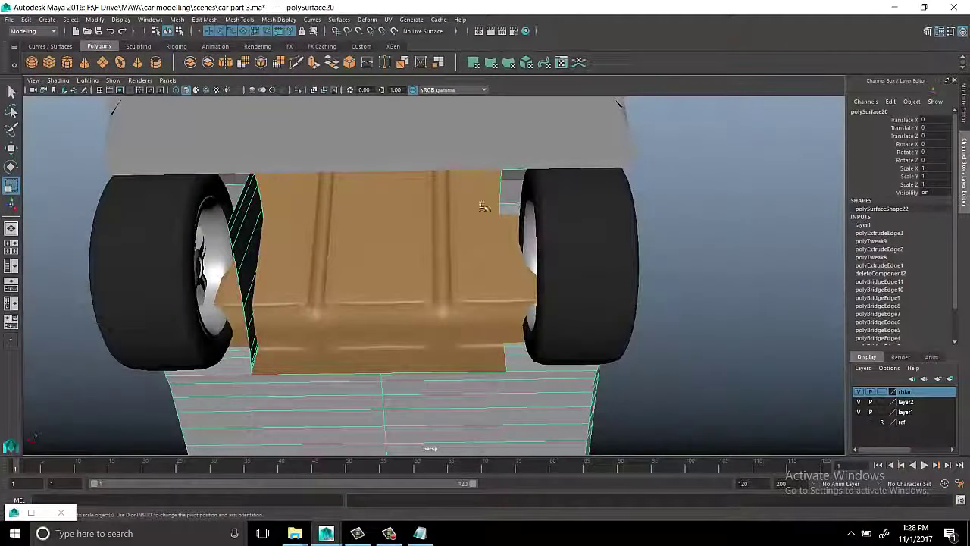
left_click(298, 90)
mouse_move(493, 271)
left_mouse_down("alt")
mouse_move(520, 178)
mouse_move(386, 210)
mouse_move(424, 277)
mouse_move(489, 234)
left_mouse_up("alt")
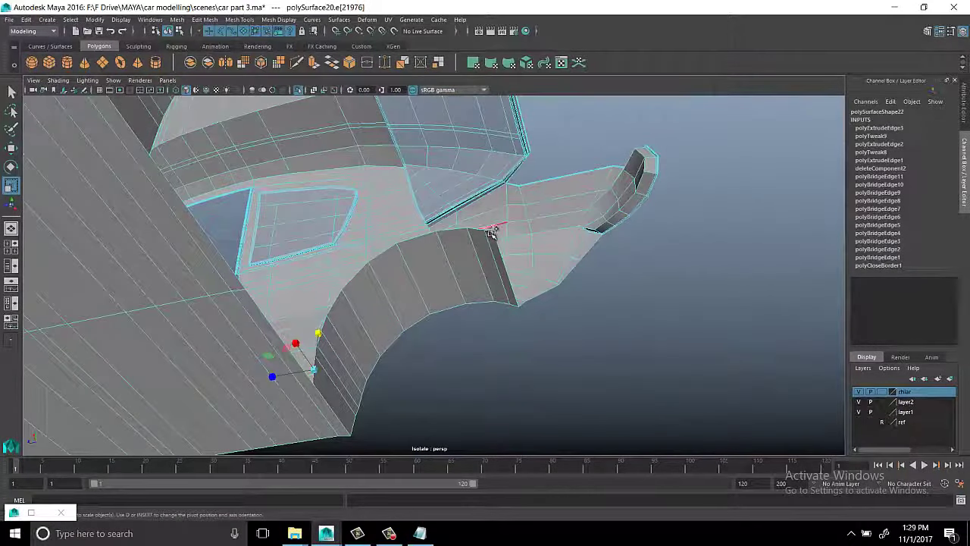
Extrude the other wheel-arch border edge and check it from the side view
key("ctrl+e")
mouse_move(483, 297)
left_mouse_down("alt")
mouse_move(407, 253)
mouse_move(426, 292)
mouse_move(312, 339)
left_mouse_up("alt")
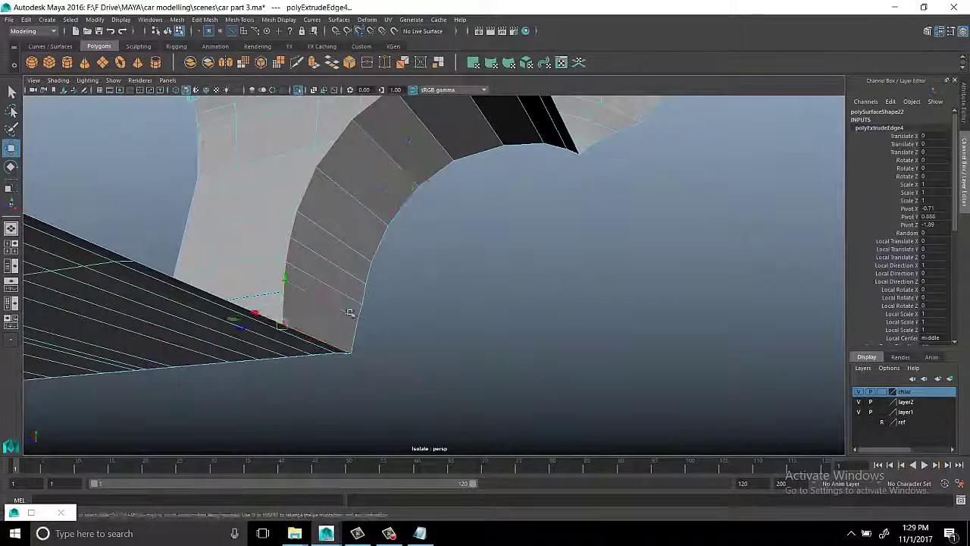
left_click_drag(349, 313, 370, 334, "alt")
key("space")
key("space")
scroll(354, 285, "up", 5)
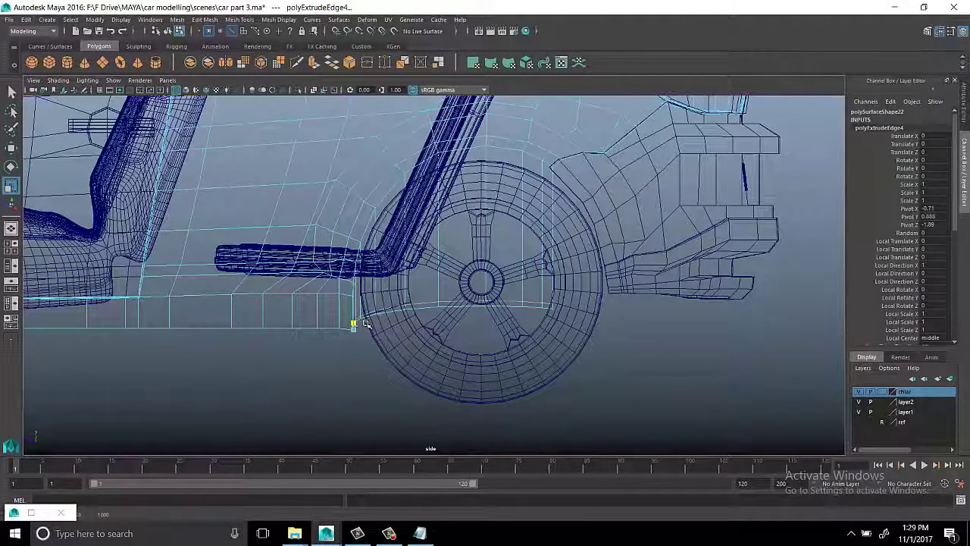
key("space")
key("space")
scroll(548, 265, "up", 5)
mouse_move(548, 265)
left_mouse_down("alt")
mouse_move(646, 277)
mouse_move(753, 212)
left_mouse_up("alt")
Insert an edge loop across the new wheel-arch panel faces
right_click(277, 177)
right_click(628, 162)
mouse_move(628, 162)
left_mouse_down("alt")
mouse_move(476, 319)
mouse_move(289, 301)
mouse_move(331, 234)
mouse_move(396, 244)
mouse_move(397, 271)
mouse_move(209, 361)
mouse_move(479, 320)
mouse_move(302, 306)
left_mouse_up("alt")
left_click(289, 301)
left_click(328, 305)
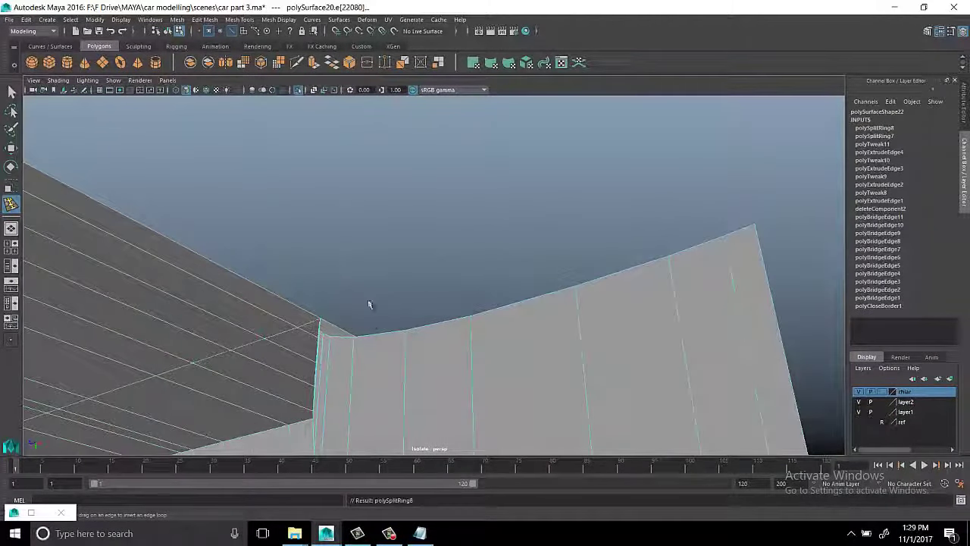
Merge the loose corner vertices of the wheel arch together
key("q")
mouse_move(369, 304)
left_mouse_down("alt")
mouse_move(425, 370)
mouse_move(378, 328)
mouse_move(396, 346)
left_mouse_up("alt")
right_click_drag(304, 300, 332, 311)
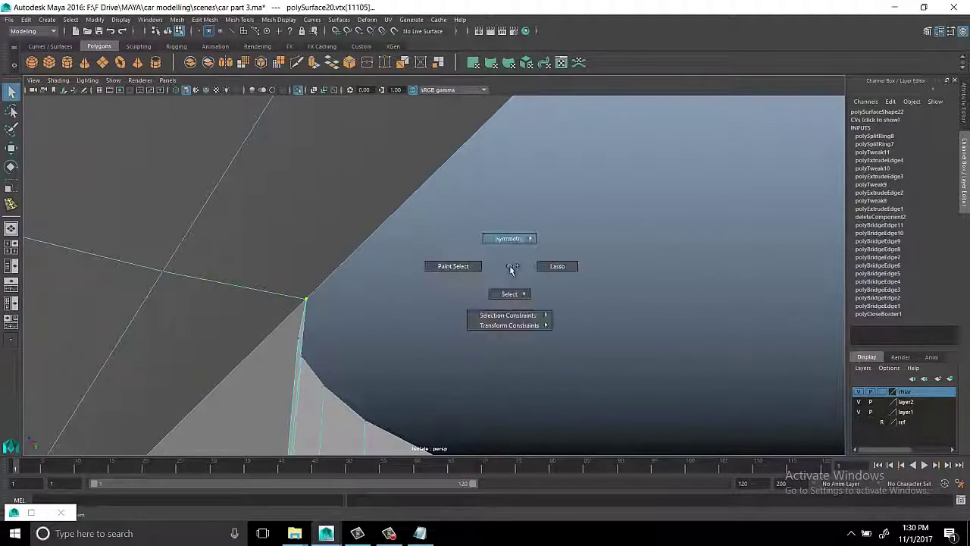
mouse_move(462, 250)
left_mouse_down("alt")
mouse_move(528, 399)
mouse_move(444, 341)
mouse_move(442, 316)
mouse_move(313, 335)
mouse_move(432, 311)
mouse_move(321, 211)
left_mouse_up("alt")
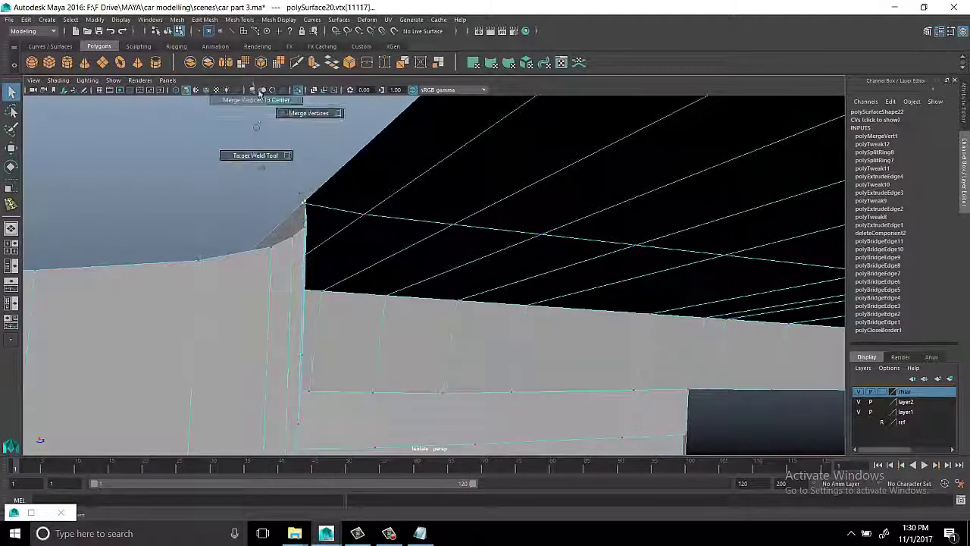
Select the whole floor panel and preview it with smooth mesh display (3)
mouse_move(258, 92)
left_mouse_down("alt")
mouse_move(275, 250)
mouse_move(342, 253)
mouse_move(523, 202)
mouse_move(204, 298)
mouse_move(341, 288)
mouse_move(444, 296)
mouse_move(431, 295)
mouse_move(511, 232)
left_mouse_up("alt")
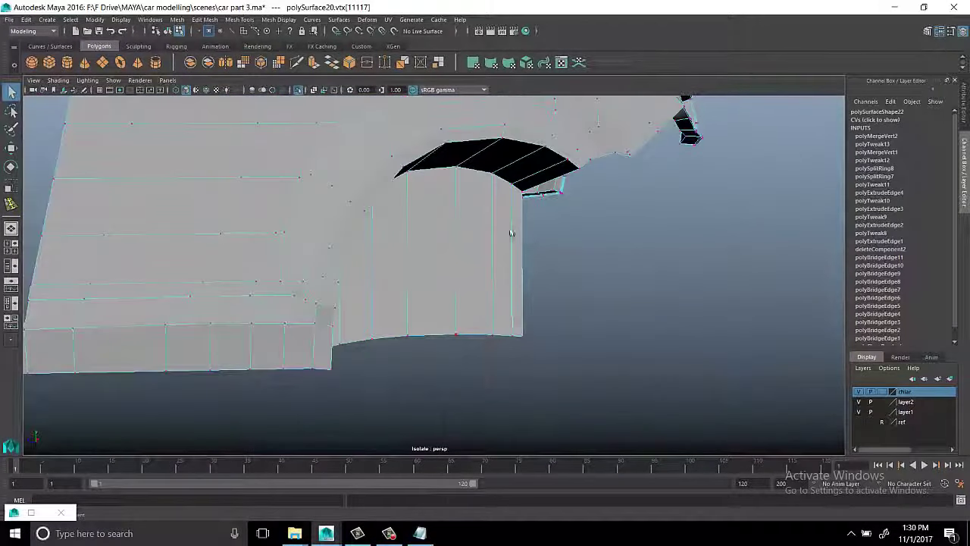
left_click(660, 338)
left_click(515, 268)
left_click_drag(515, 268, 591, 324, "alt")
key("3")
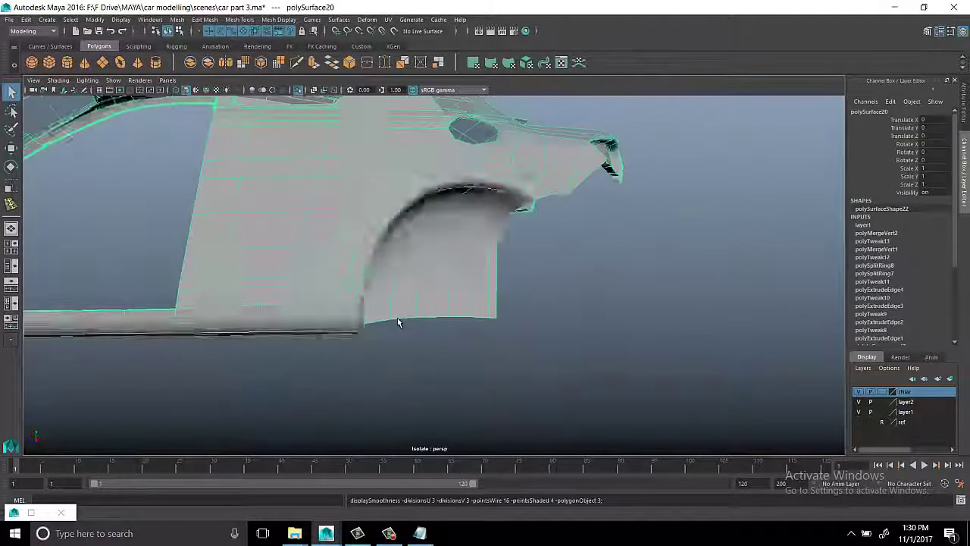
mouse_move(397, 322)
left_mouse_down("alt")
mouse_move(249, 293)
mouse_move(433, 307)
mouse_move(465, 275)
mouse_move(384, 277)
mouse_move(373, 297)
mouse_move(296, 271)
mouse_move(402, 248)
mouse_move(356, 222)
mouse_move(383, 234)
mouse_move(266, 262)
left_mouse_up("alt")
Select the mesh and pick the gap edge beside the wheel arch
left_click(414, 262)
middle_click_drag(266, 262, 704, 242, "alt")
mouse_move(704, 242)
left_mouse_down("alt")
mouse_move(736, 223)
mouse_move(697, 216)
mouse_move(454, 303)
mouse_move(623, 322)
mouse_move(598, 295)
mouse_move(591, 331)
mouse_move(643, 299)
mouse_move(663, 343)
mouse_move(281, 362)
mouse_move(515, 331)
mouse_move(471, 345)
mouse_move(362, 285)
left_mouse_up("alt")
left_click(663, 343)
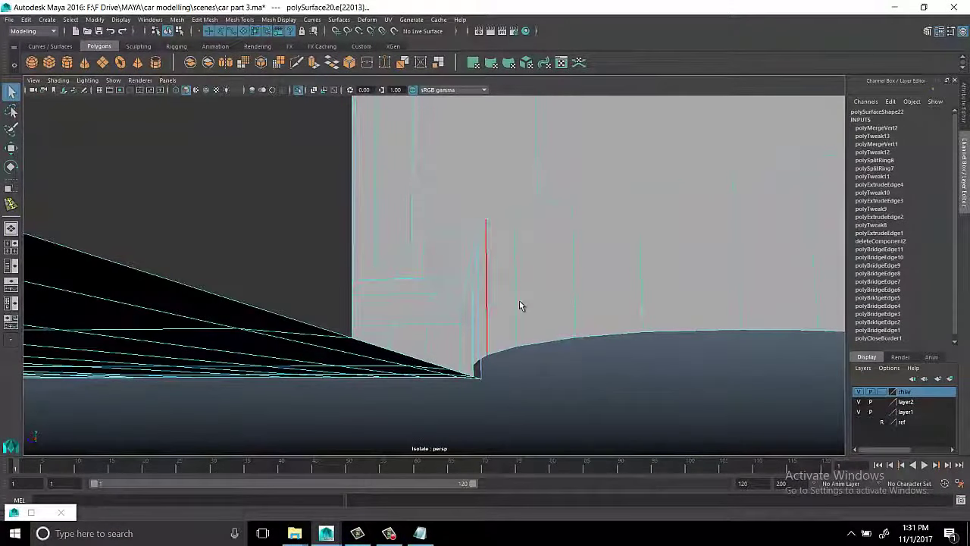
Bridge the selected gap edges, repeating the bridge with G on the next gap edges
right_click_drag(616, 358, 617, 408, "shift")
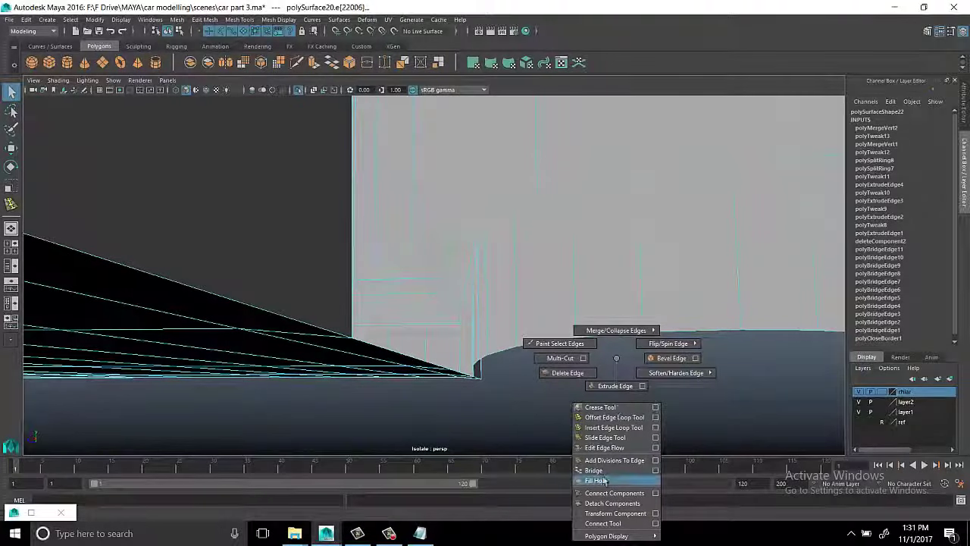
right_click_drag(604, 480, 593, 469, "shift")
mouse_move(574, 324)
left_mouse_down("alt")
mouse_move(493, 325)
mouse_move(554, 297)
left_mouse_up("alt")
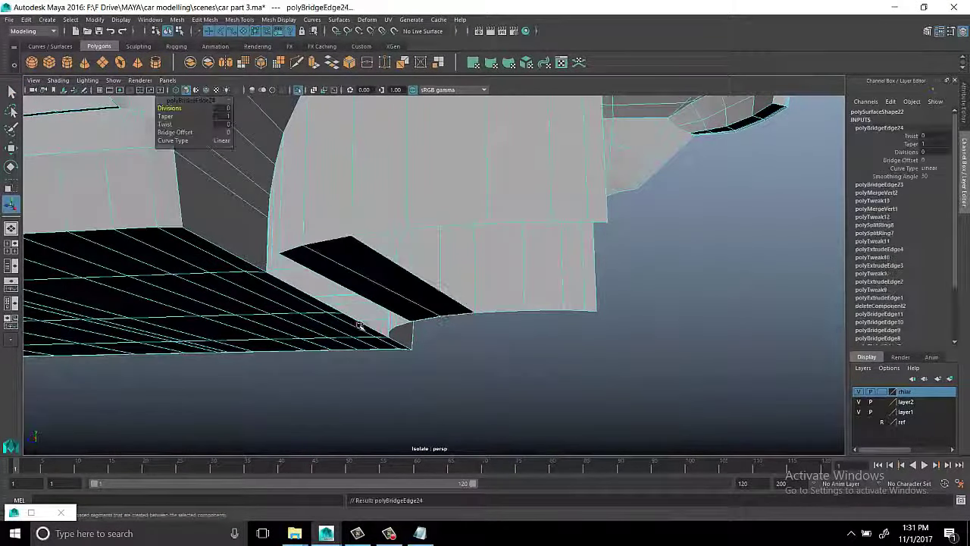
mouse_move(360, 326)
left_mouse_down("alt")
mouse_move(414, 322)
mouse_move(439, 225)
mouse_move(504, 301)
mouse_move(452, 210)
left_mouse_up("alt")
key("g")
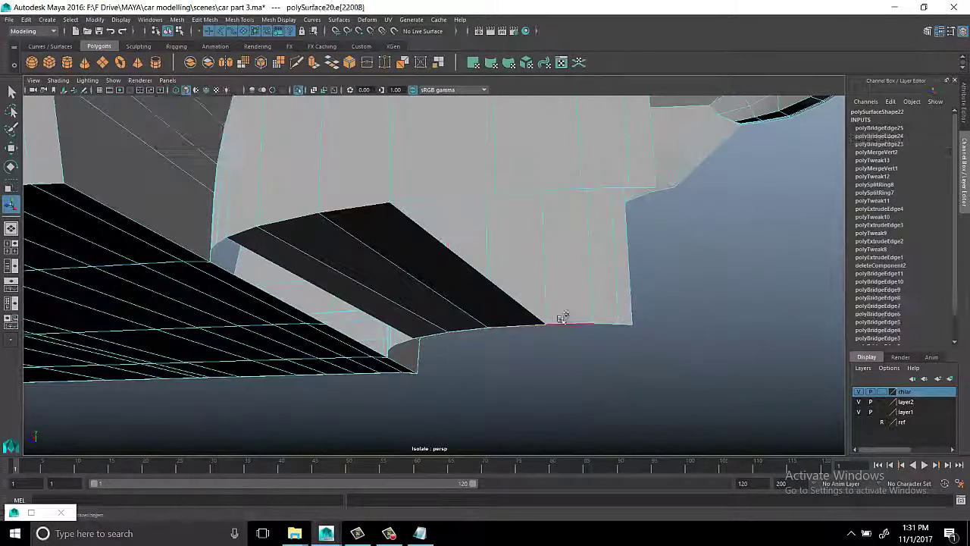
left_click(547, 321, "shift")
key("g")
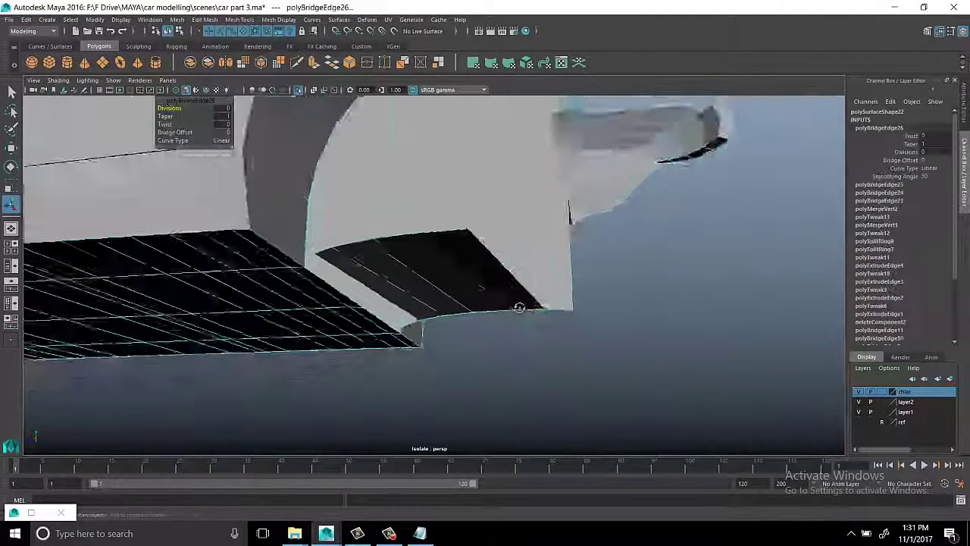
left_click_drag(547, 321, 545, 261, "alt")
Undo the trial bridges, select the border edges on both sides of the gap, and show the merge options
left_click_drag(558, 326, 507, 294, "alt")
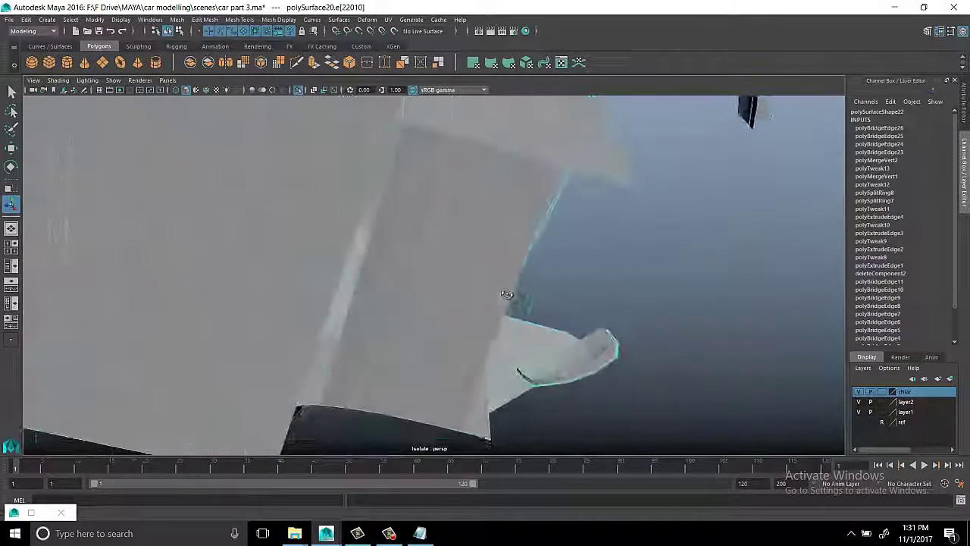
left_click(506, 288, "shift")
key("g")
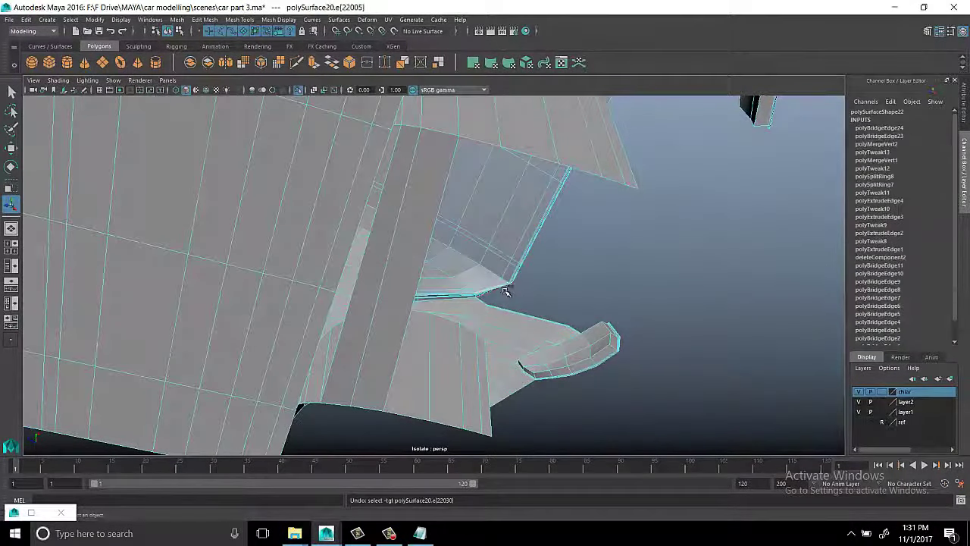
right_click_drag(506, 292, 403, 217, "shift")
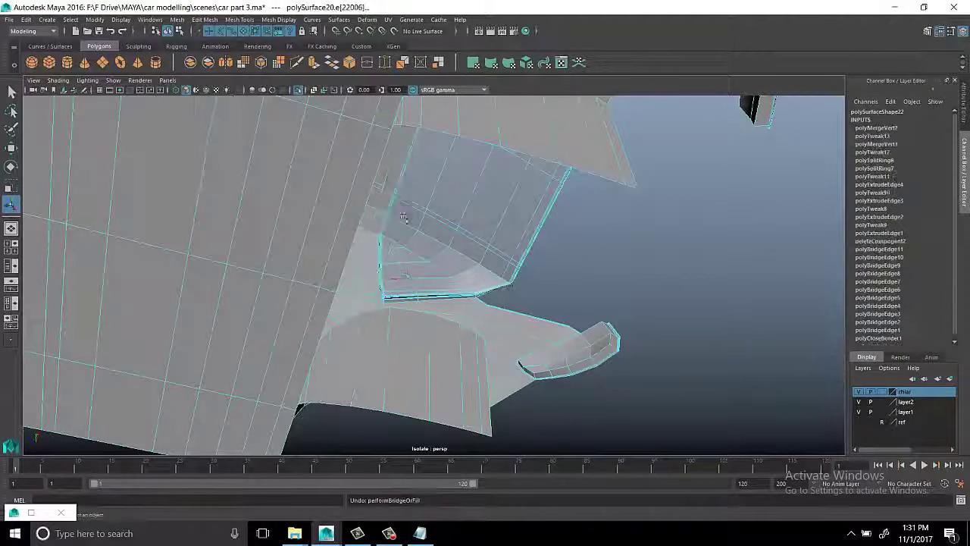
right_click_drag(714, 231, 715, 224, "shift")
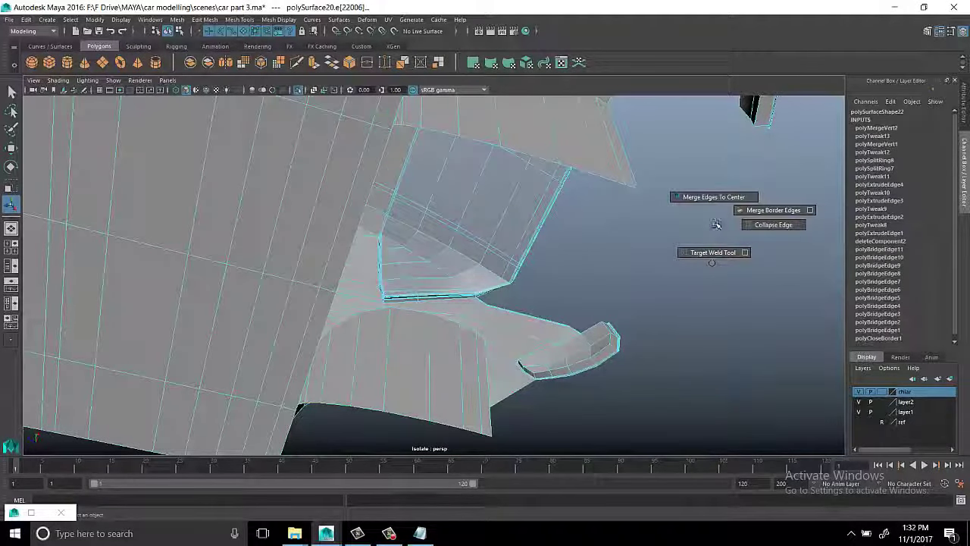
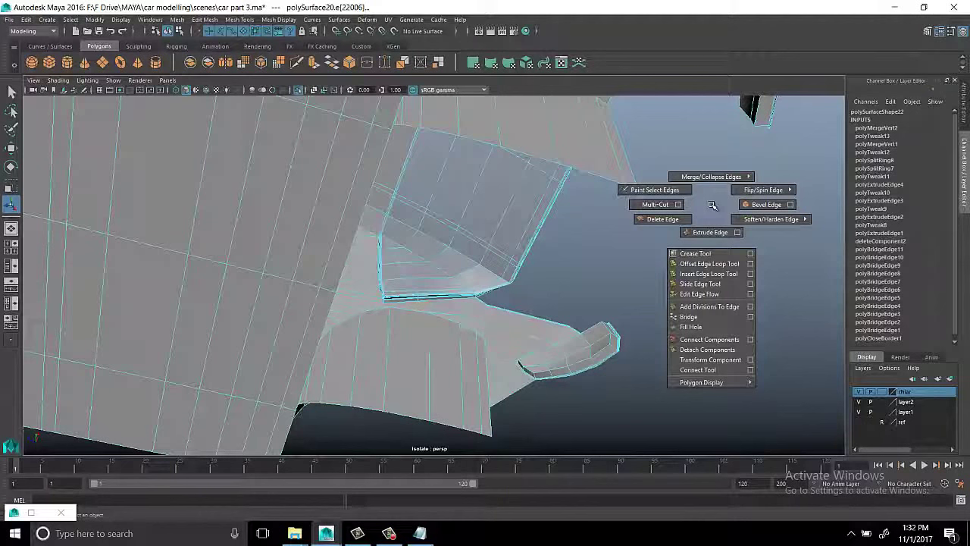
Bridge the first four edge-pair gaps between the inner arch panel and the car body
right_click_drag(694, 367, 699, 318, "shift")
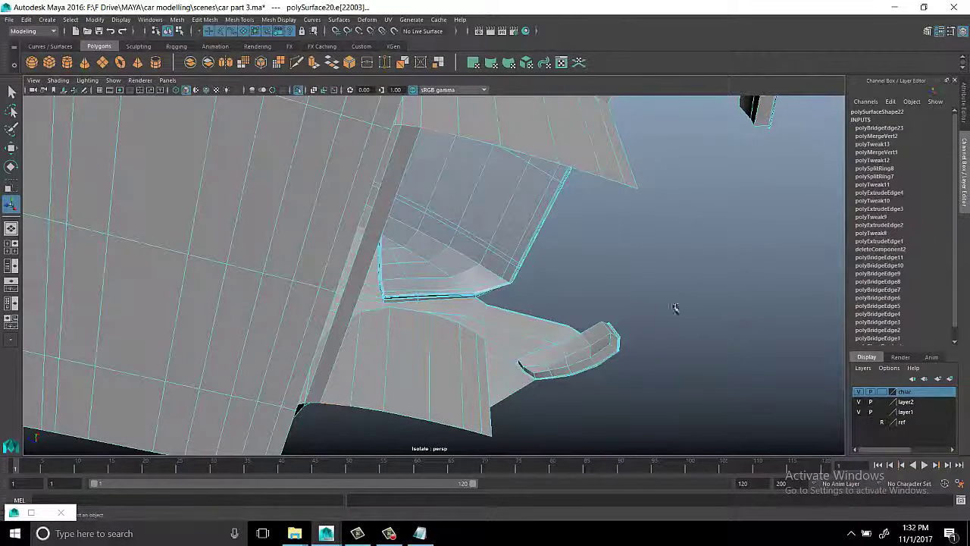
key("g")
left_click_drag(674, 307, 467, 153, "alt")
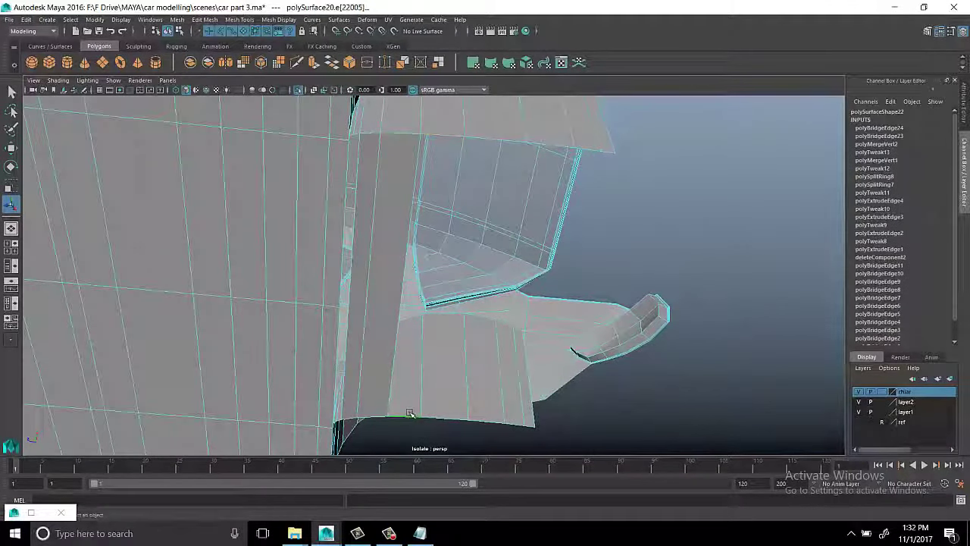
key("g")
left_click_drag(547, 278, 529, 158, "alt")
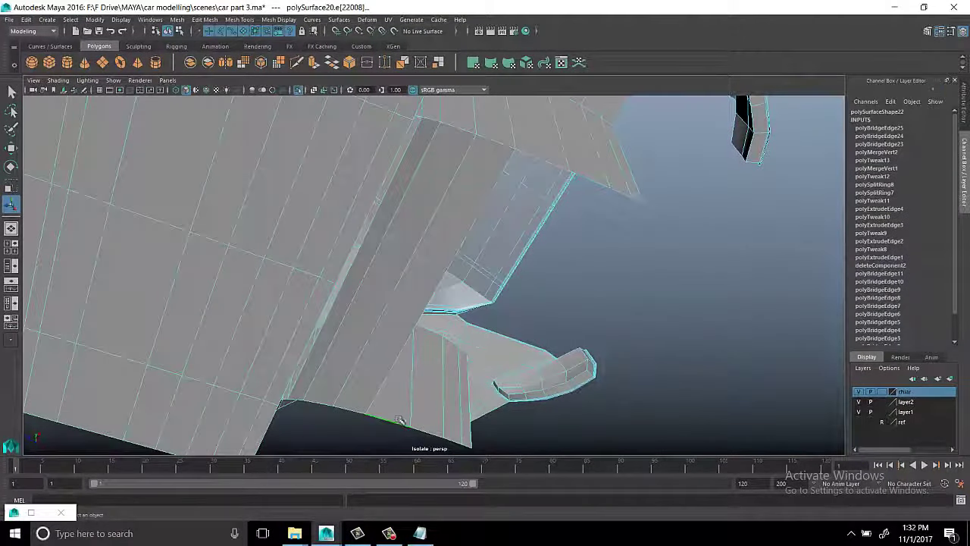
key("g")
mouse_move(645, 367)
left_mouse_down("alt")
mouse_move(580, 301)
mouse_move(558, 194)
mouse_move(534, 376)
left_mouse_up("alt")
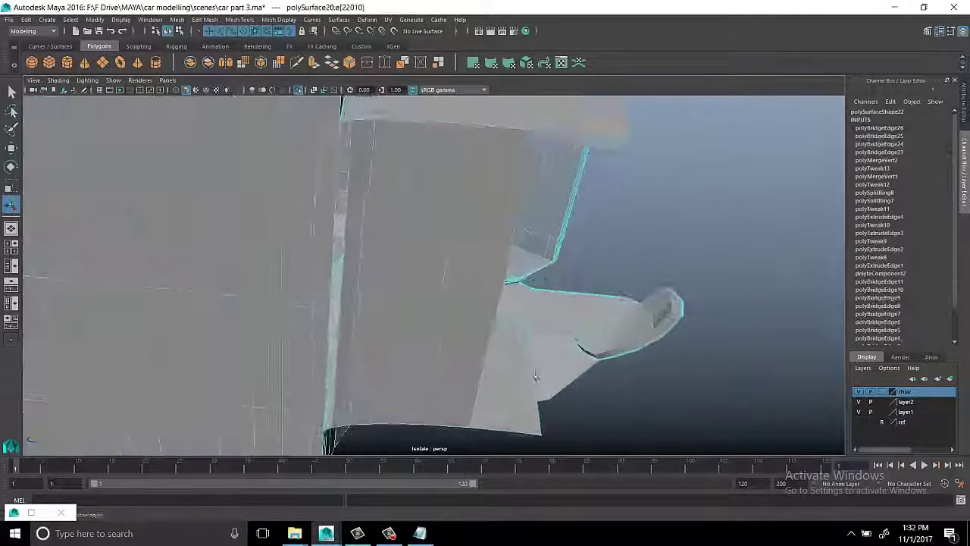
key("g")
Bridge the remaining gaps on this side, up to polyBridgeEdge29, then zoom to the lower panel
mouse_move(686, 319)
left_mouse_down("alt")
mouse_move(552, 271)
mouse_move(621, 139)
left_mouse_up("alt")
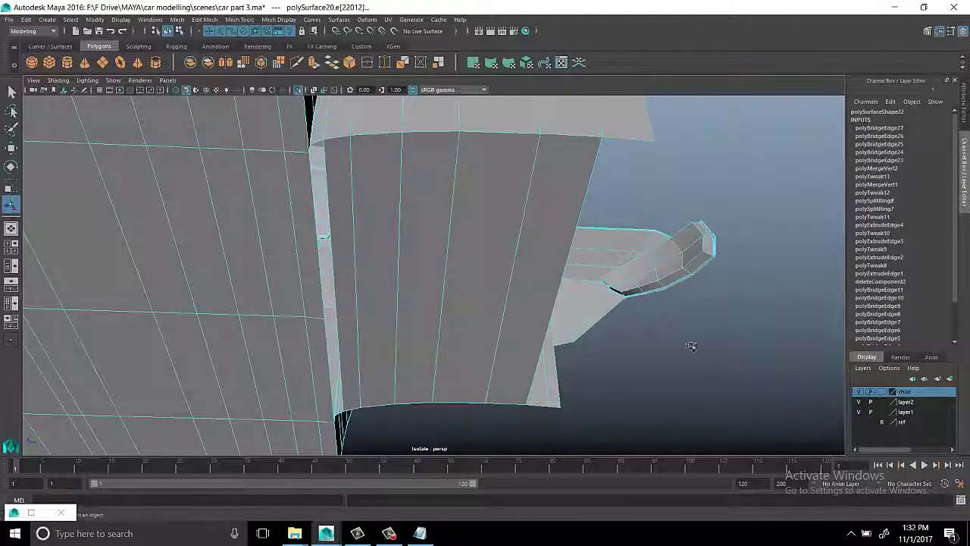
key("g")
left_click_drag(748, 323, 640, 139, "alt")
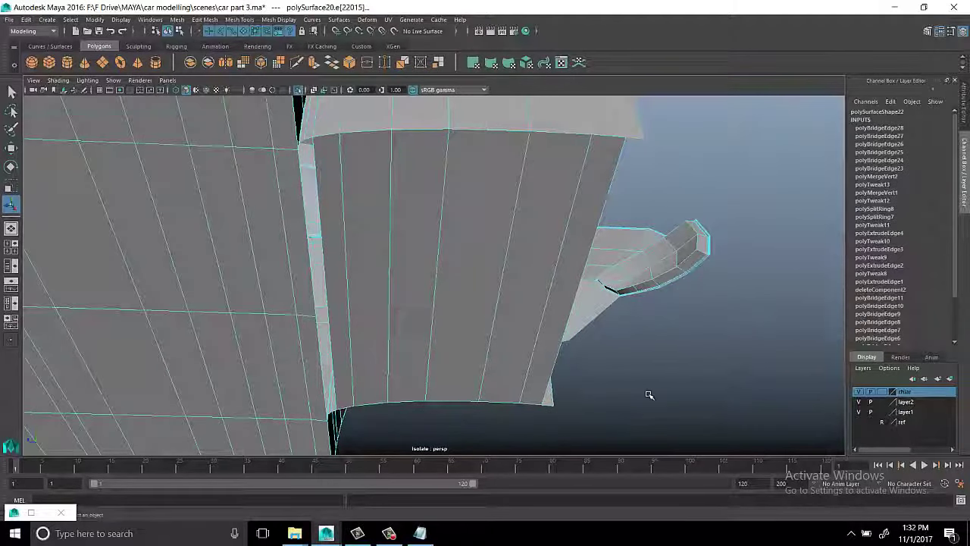
key("g")
mouse_move(686, 370)
left_mouse_down("alt")
mouse_move(677, 340)
mouse_move(623, 320)
left_mouse_up("alt")
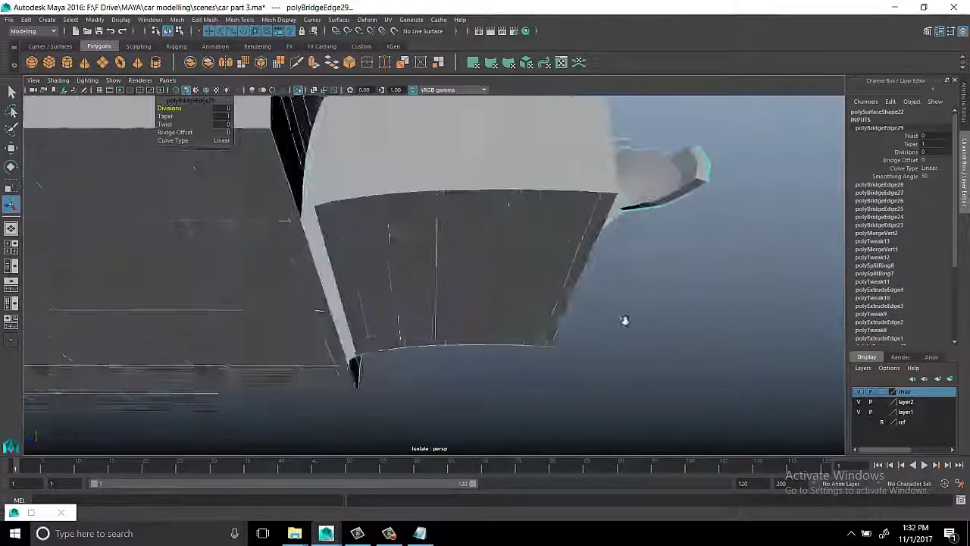
right_click_drag(624, 320, 639, 329, "alt")
right_click(426, 206)
Bridge the gap along the panel's lower edge, creating polyBridgeEdge31
mouse_move(412, 212)
left_mouse_down("alt")
mouse_move(467, 288)
mouse_move(470, 352)
mouse_move(527, 277)
left_mouse_up("alt")
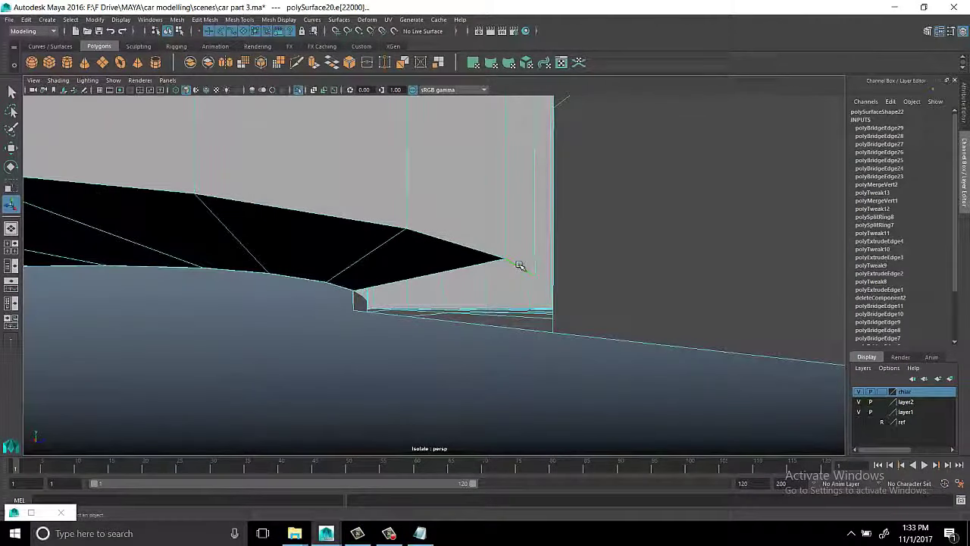
left_click(548, 283)
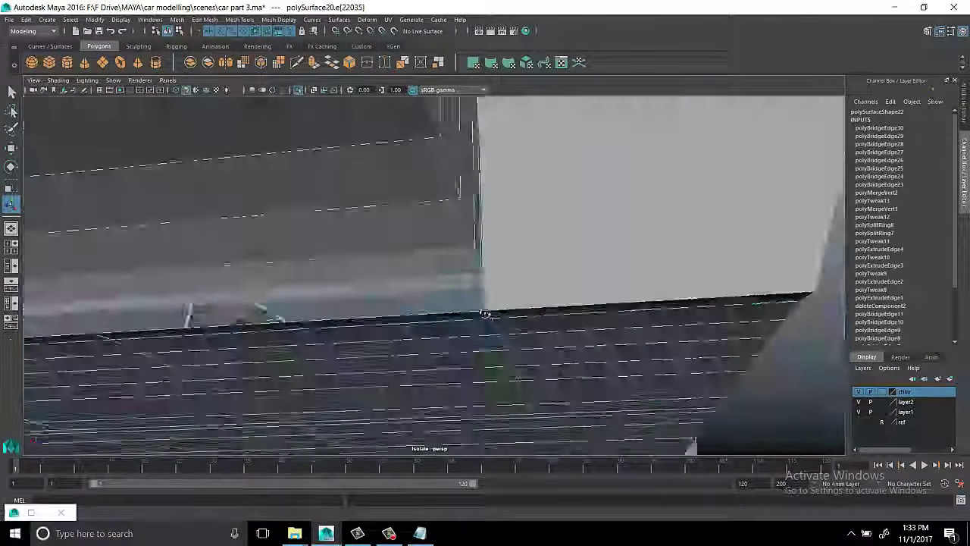
left_click_drag(547, 282, 616, 327, "alt")
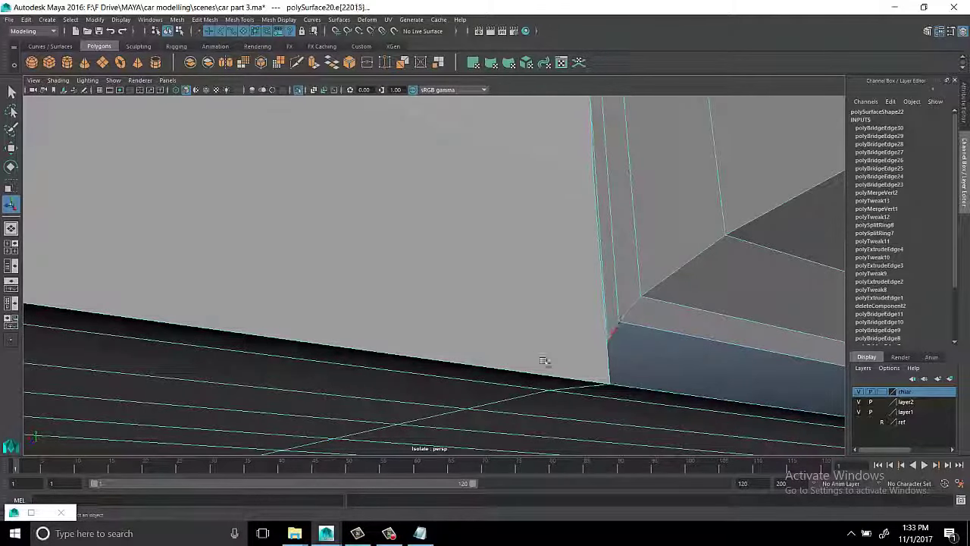
key("g")
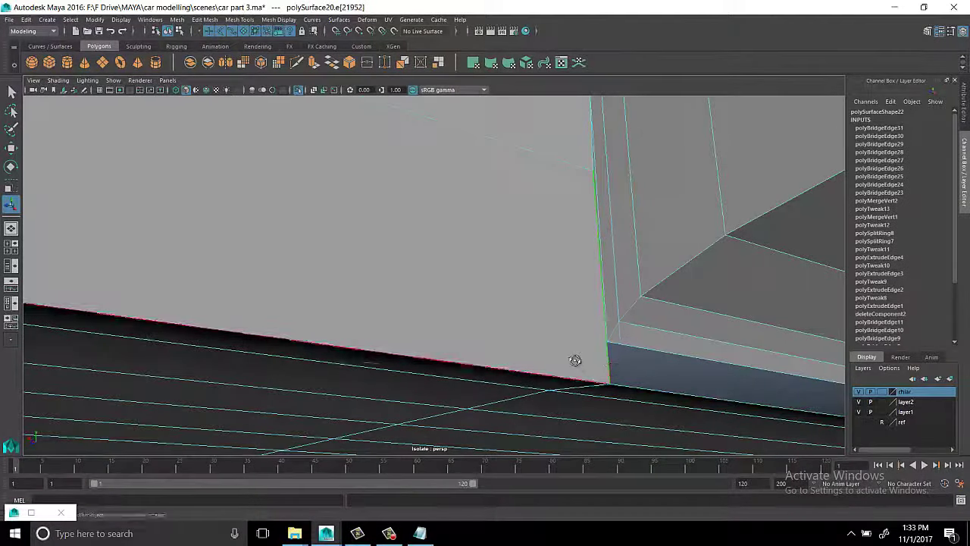
mouse_move(575, 360)
left_mouse_down("alt")
mouse_move(553, 325)
mouse_move(544, 262)
left_mouse_up("alt")
Insert an edge loop across the bridged panel and merge the loose corner vertices
right_click_drag(544, 262, 512, 276, "shift")
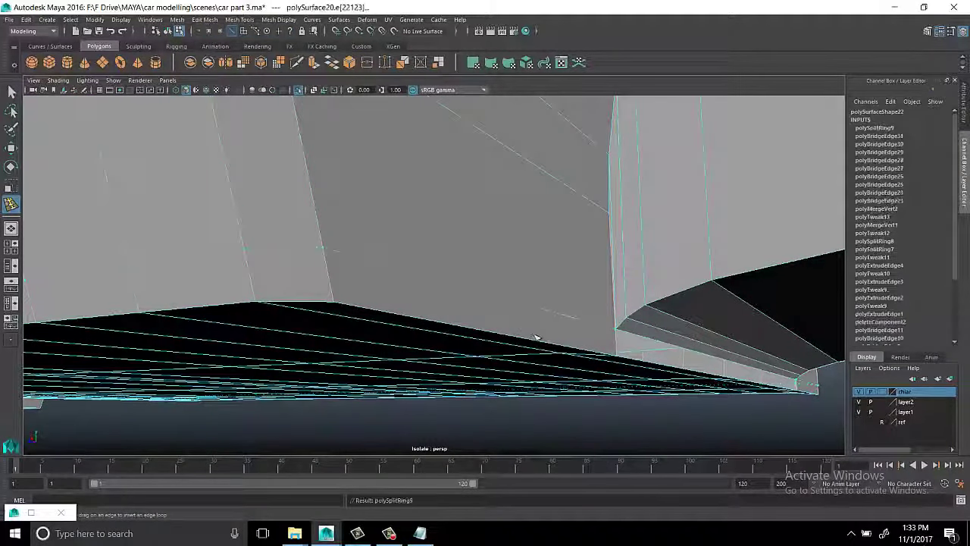
right_click_drag(606, 269, 644, 340)
mouse_move(645, 340)
left_mouse_down("alt")
mouse_move(564, 335)
mouse_move(594, 311)
left_mouse_up("alt")
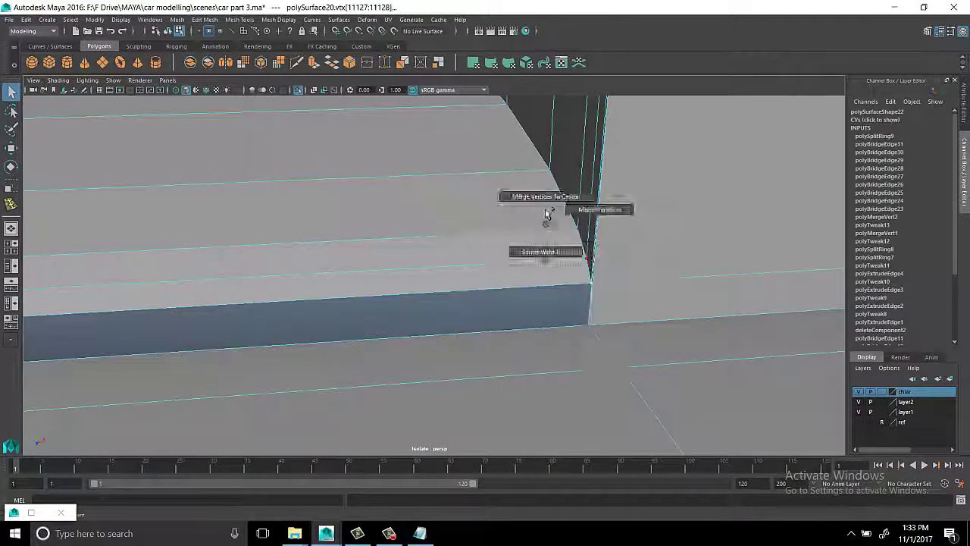
mouse_move(543, 226)
left_mouse_down("alt")
mouse_move(394, 275)
mouse_move(580, 247)
mouse_move(439, 260)
mouse_move(633, 240)
left_mouse_up("alt")
mouse_move(446, 235)
left_mouse_down("alt")
mouse_move(465, 242)
mouse_move(550, 219)
mouse_move(383, 306)
mouse_move(576, 430)
mouse_move(232, 364)
left_mouse_up("alt")
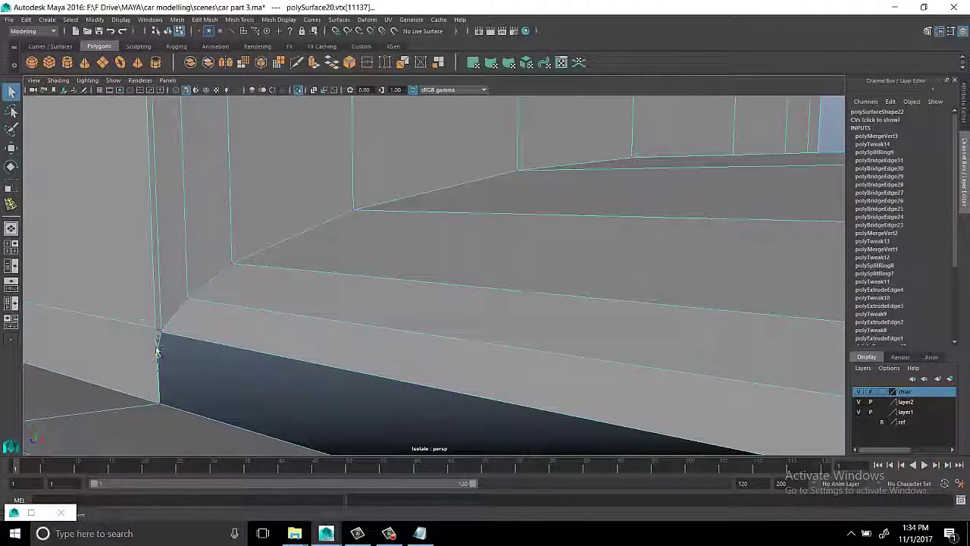
Select the small open border edges and fill the hole (polyCloseBorder4)
key("4")
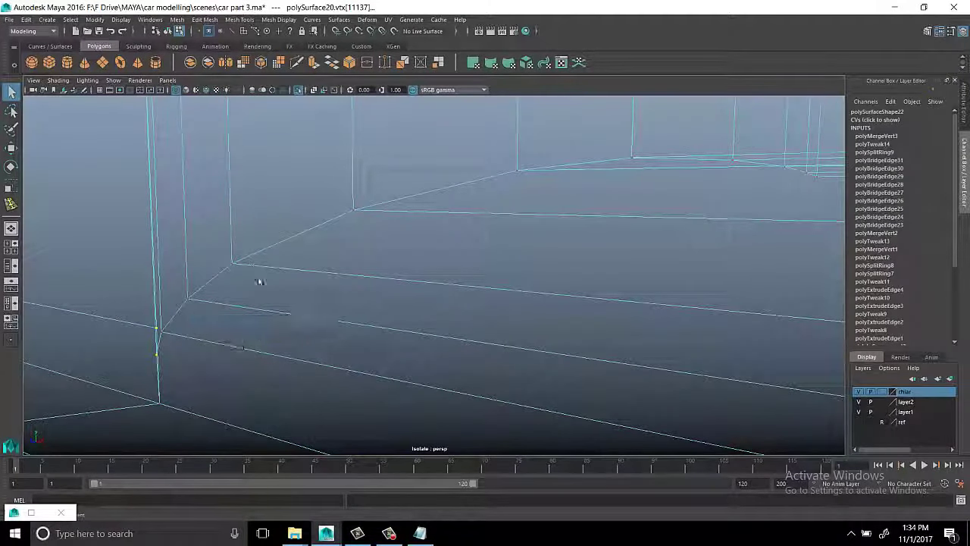
key("5")
left_click_drag(359, 341, 584, 318, "alt")
right_click(493, 240)
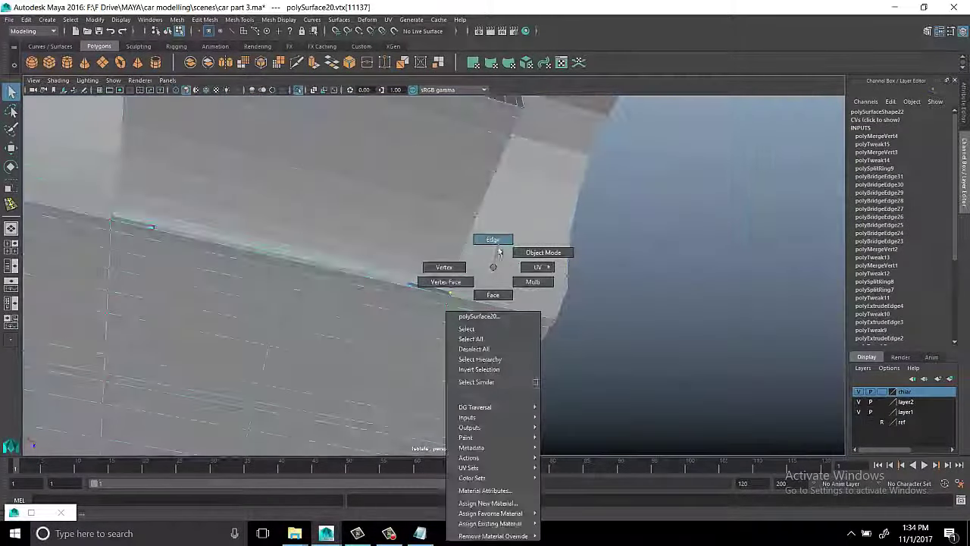
left_click_drag(493, 240, 445, 357, "alt")
right_click_drag(766, 242, 559, 311)
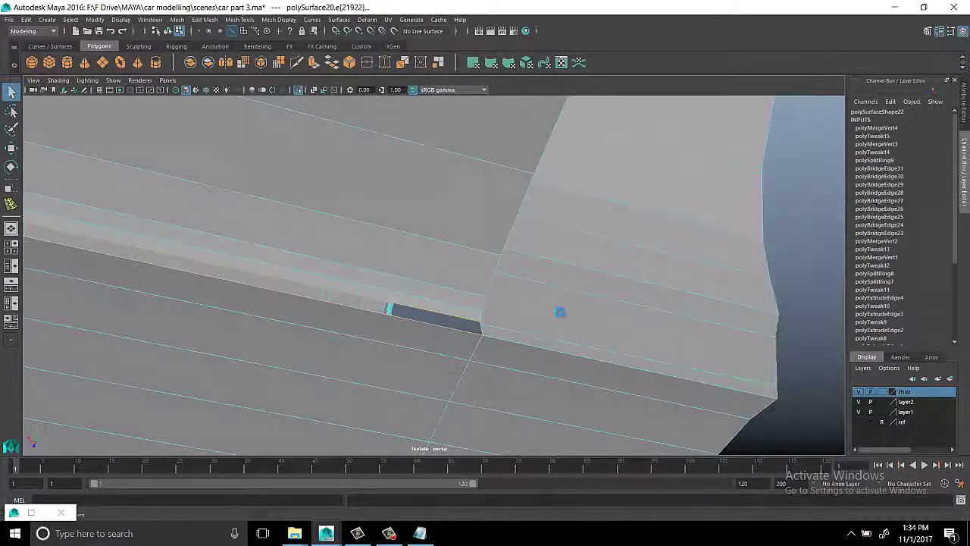
left_click_drag(557, 309, 411, 295, "alt")
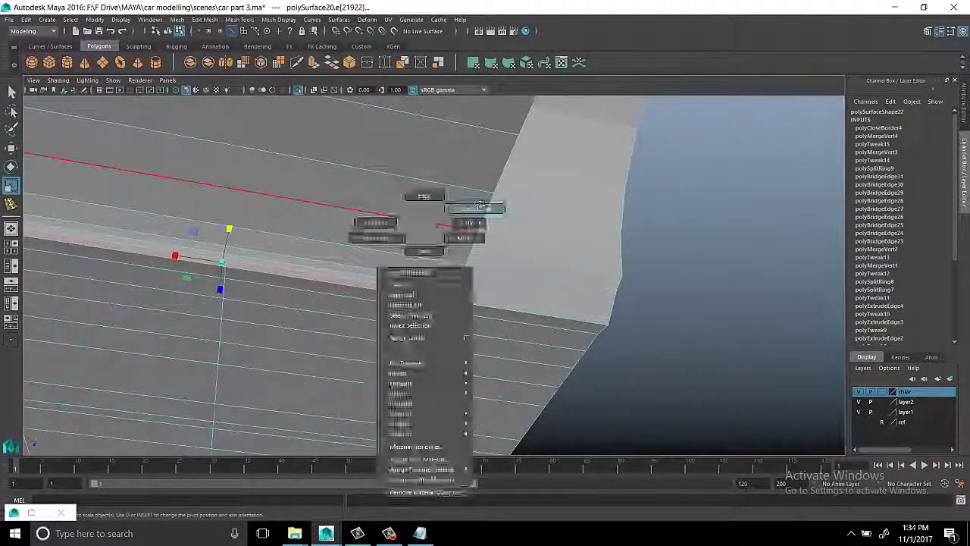
right_click_drag(422, 238, 465, 216)
mouse_move(466, 216)
left_mouse_down("alt")
mouse_move(574, 273)
mouse_move(401, 286)
mouse_move(463, 214)
left_mouse_up("alt")
Add another edge loop and a Multi-Cut edge (polySplitRing10, polySplit1) on the wheel-arch panel
right_click_drag(463, 214, 424, 213)
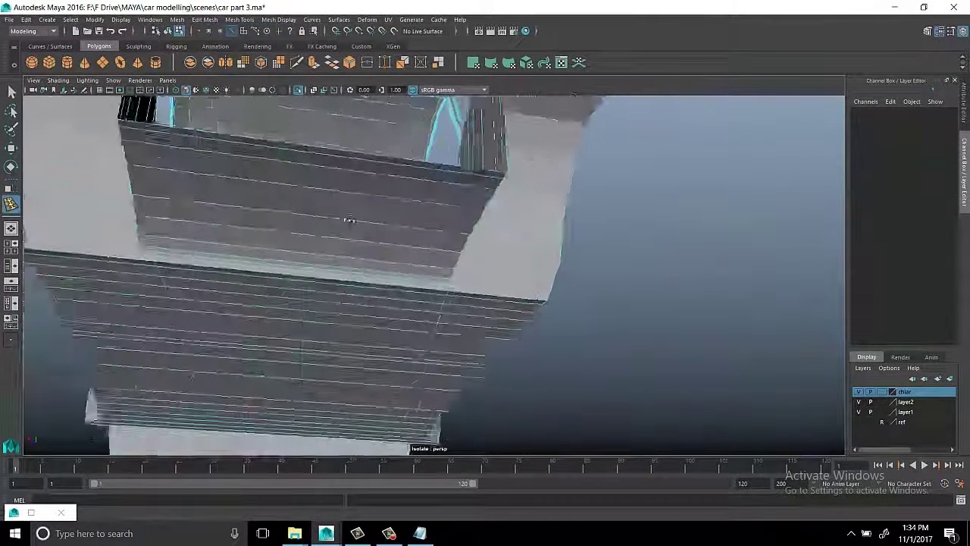
mouse_move(425, 213)
left_mouse_down("alt")
mouse_move(343, 184)
mouse_move(277, 232)
mouse_move(346, 275)
left_mouse_up("alt")
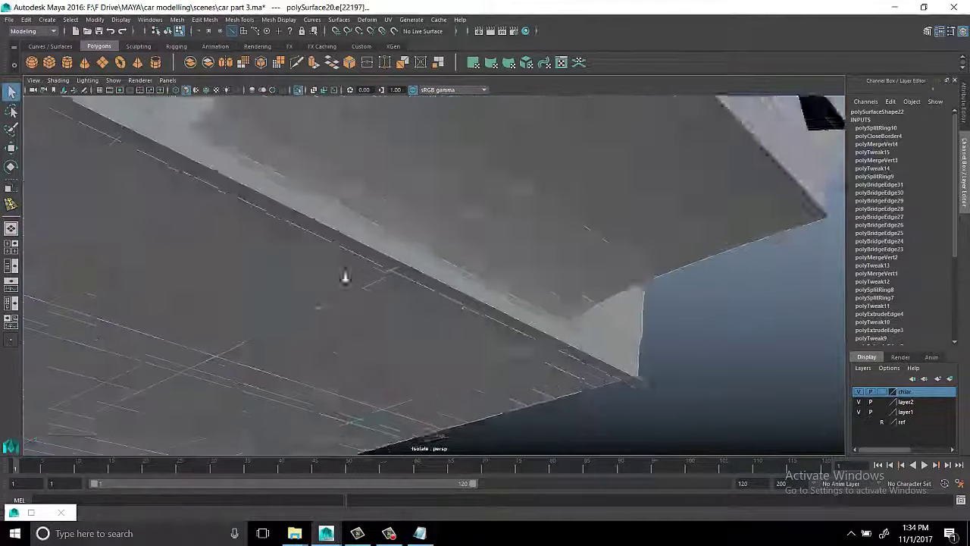
right_click(334, 219, "shift")
left_click(322, 222)
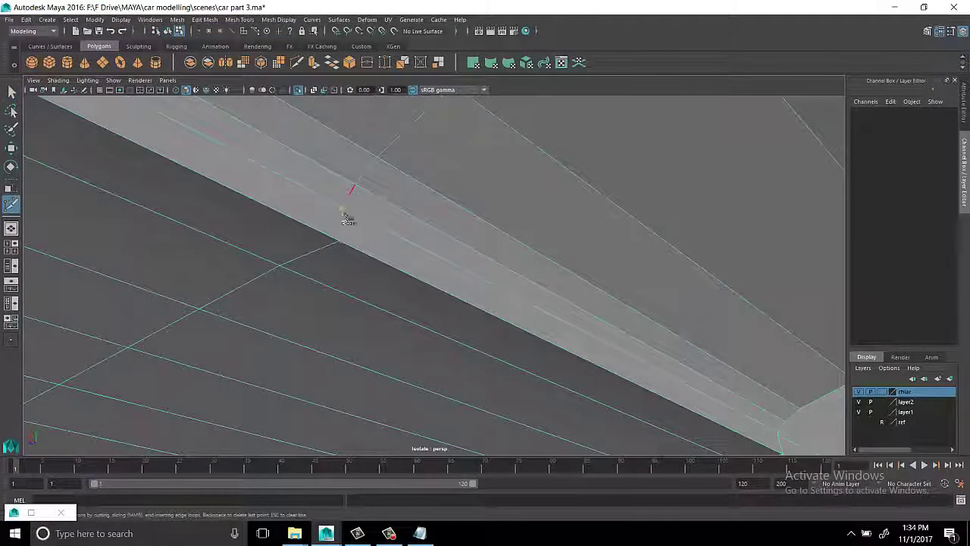
left_click_drag(338, 241, 433, 281, "alt")
right_click_drag(433, 281, 431, 275)
mouse_move(432, 275)
left_mouse_down("alt")
mouse_move(552, 199)
mouse_move(480, 281)
mouse_move(511, 281)
mouse_move(494, 270)
left_mouse_up("alt")
Exit Isolate Select to show the whole car, seats and wheels included
right_click_drag(494, 271, 391, 158, "alt")
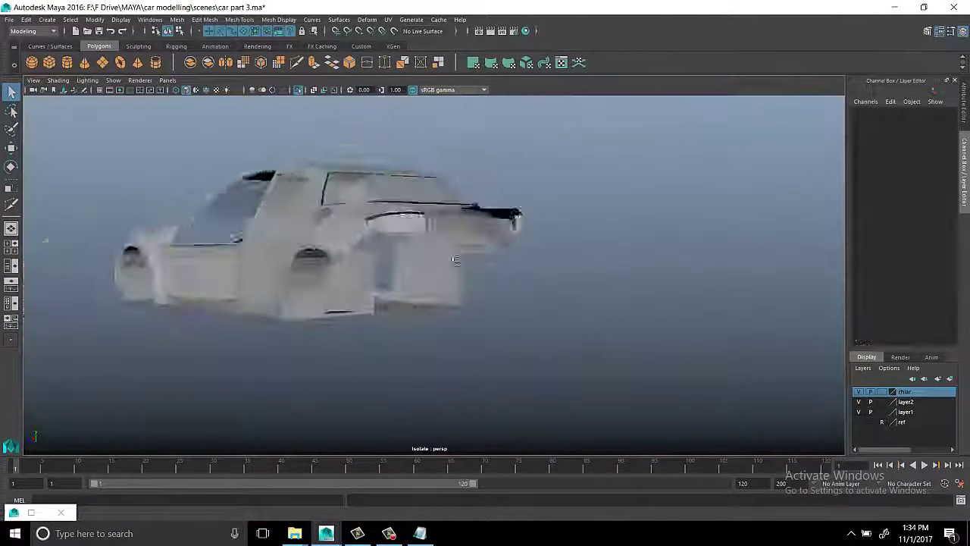
left_click(303, 91)
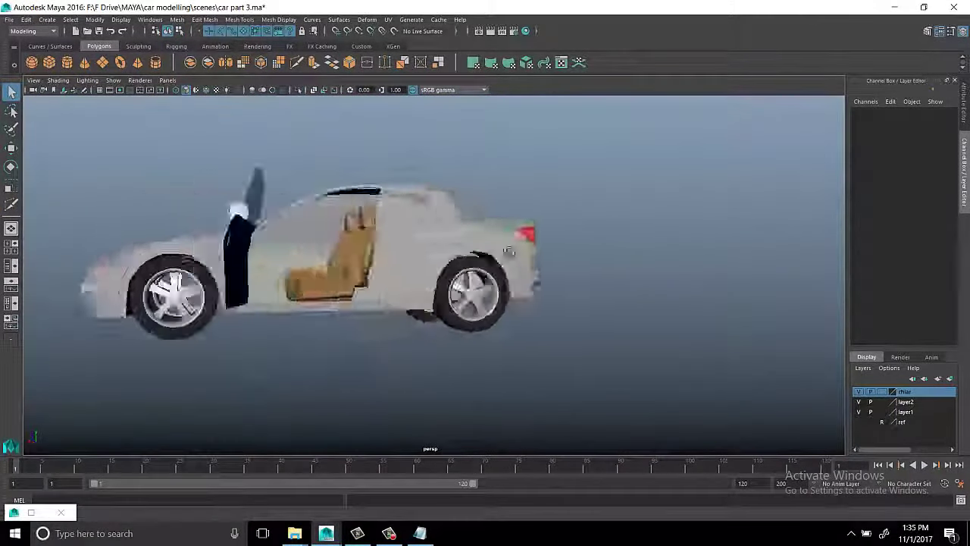
right_click_drag(303, 90, 405, 286, "alt")
mouse_move(405, 285)
left_mouse_down("alt")
mouse_move(431, 298)
mouse_move(426, 268)
mouse_move(369, 270)
left_mouse_up("alt")
left_click_drag(174, 198, 326, 227, "alt")
Isolate the front bumper 'buffer' and insert an edge loop across it (polySplitRing11)
left_click(326, 227)
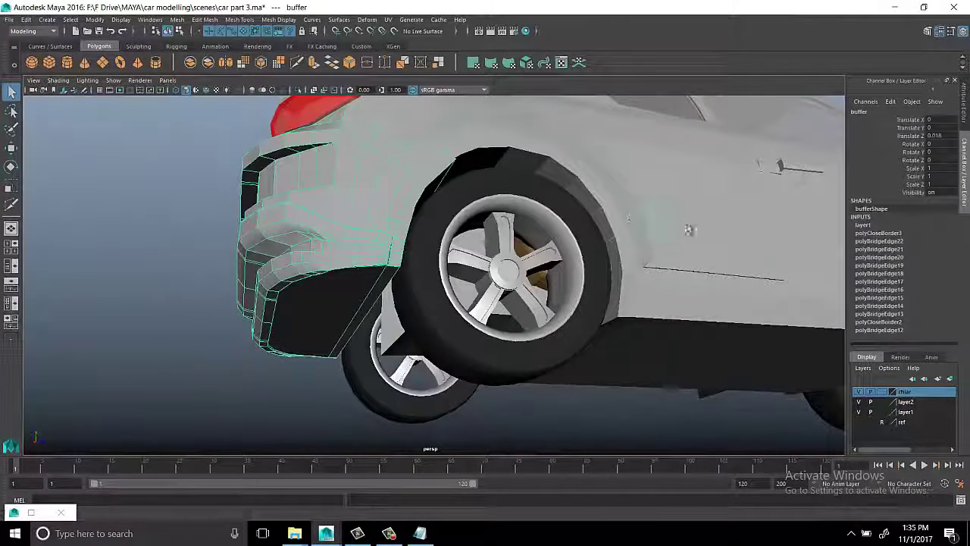
left_click(299, 90)
mouse_move(300, 90)
left_mouse_down("alt")
mouse_move(397, 259)
mouse_move(579, 234)
mouse_move(545, 282)
mouse_move(453, 308)
mouse_move(553, 243)
mouse_move(471, 263)
left_mouse_up("alt")
left_click(453, 308)
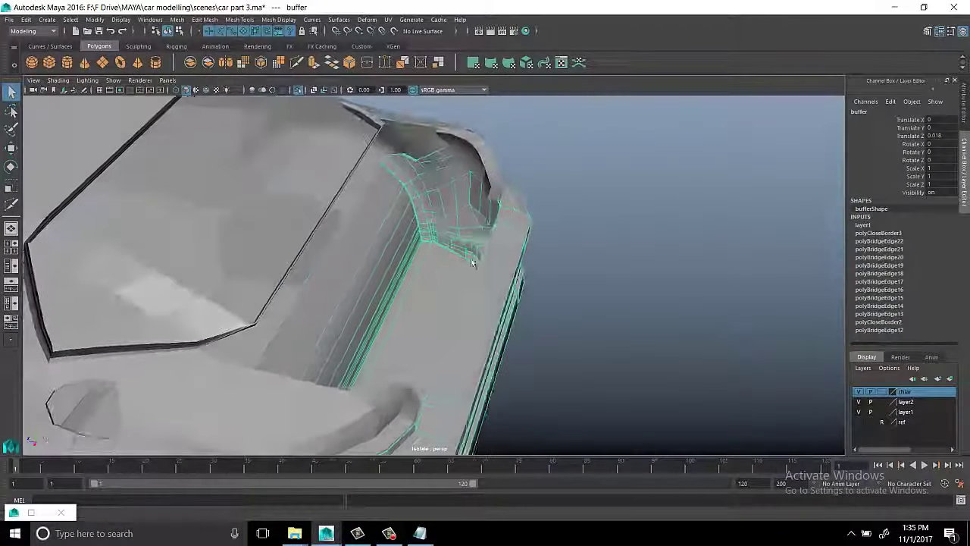
right_click_drag(585, 197, 530, 190, "shift")
mouse_move(531, 190)
left_mouse_down("alt")
mouse_move(481, 208)
mouse_move(402, 272)
left_mouse_up("alt")
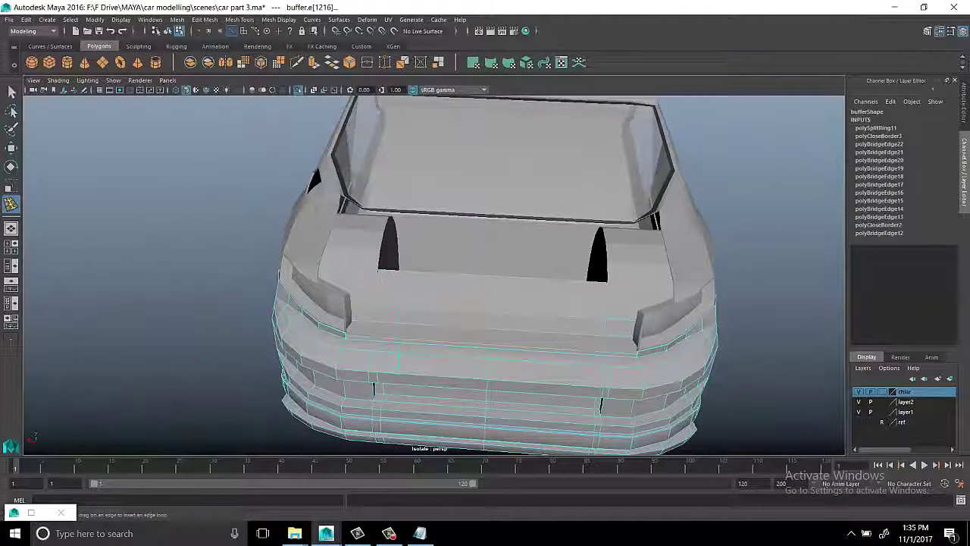
left_click(455, 364)
left_click_drag(455, 363, 525, 275, "alt")
right_click_drag(417, 227, 396, 267, "shift")
left_click_drag(396, 268, 689, 346, "alt")
scroll(401, 257, "up", 5)
left_click_drag(401, 258, 475, 269, "alt")
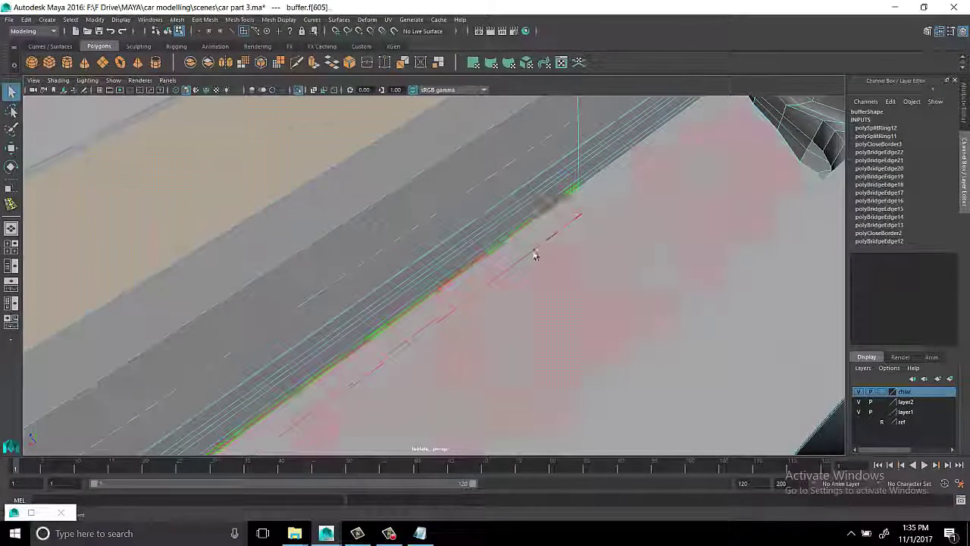
left_click_drag(535, 255, 372, 147, "alt")
left_click(432, 239, "shift")
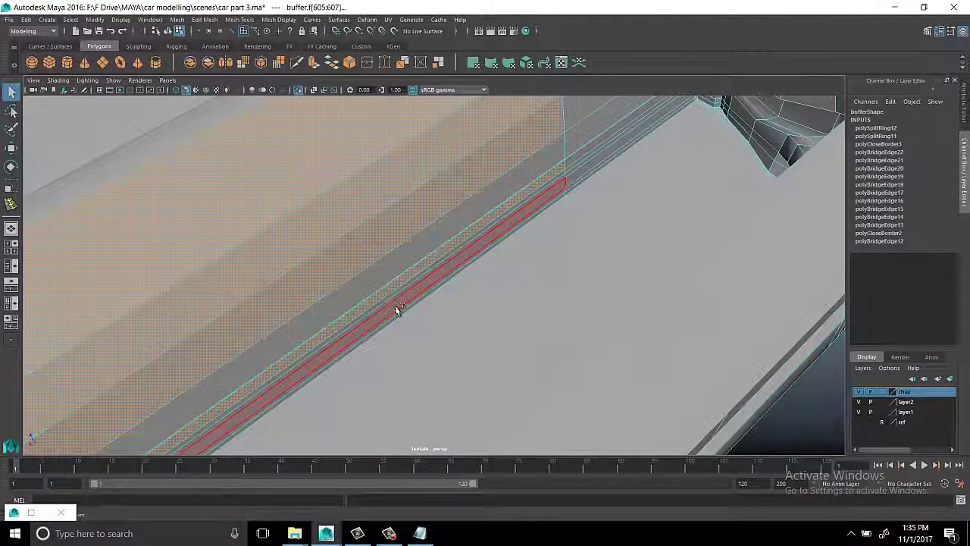
mouse_move(379, 275)
left_mouse_down("alt")
mouse_move(504, 245)
mouse_move(749, 347)
left_mouse_up("alt")
left_click(749, 348)
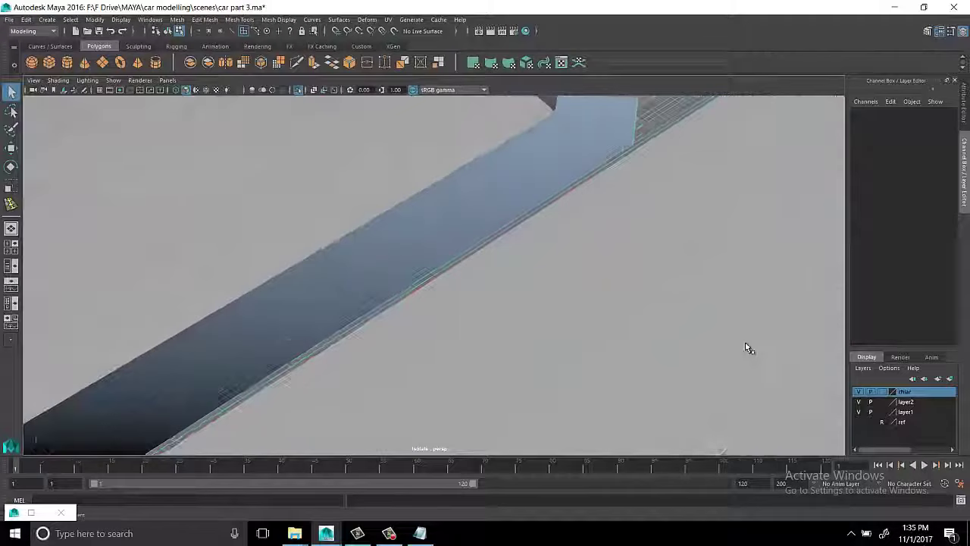
double_click(625, 153)
right_click(697, 187)
mouse_move(697, 187)
left_mouse_down("alt")
mouse_move(541, 296)
mouse_move(336, 281)
mouse_move(576, 283)
mouse_move(494, 253)
mouse_move(334, 225)
mouse_move(392, 195)
mouse_move(523, 189)
mouse_move(517, 206)
mouse_move(344, 313)
left_mouse_up("alt")
Select the inner wheel-arch panel polySurface20 and pick an edge on its border
left_click(524, 189)
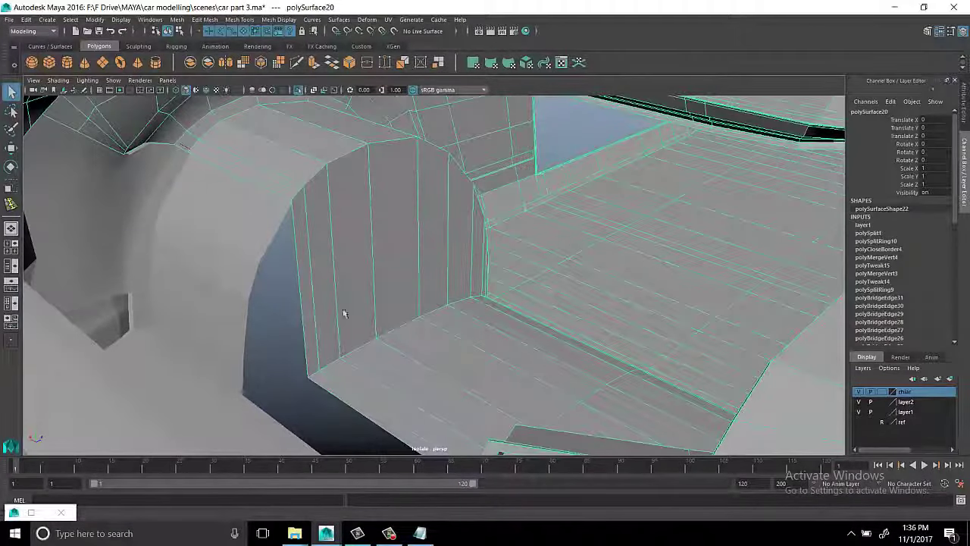
left_click_drag(232, 400, 421, 196, "alt")
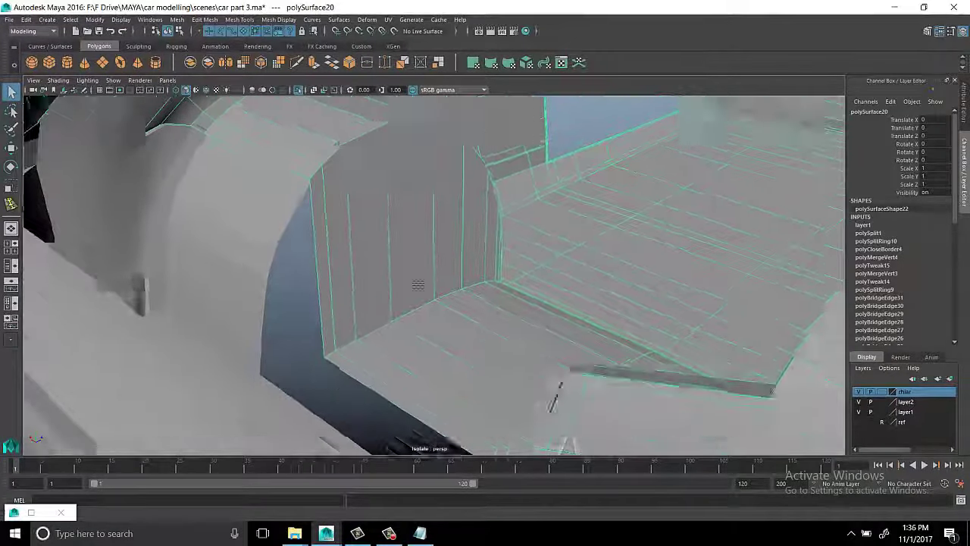
right_click_drag(421, 162, 422, 161)
left_click(432, 243)
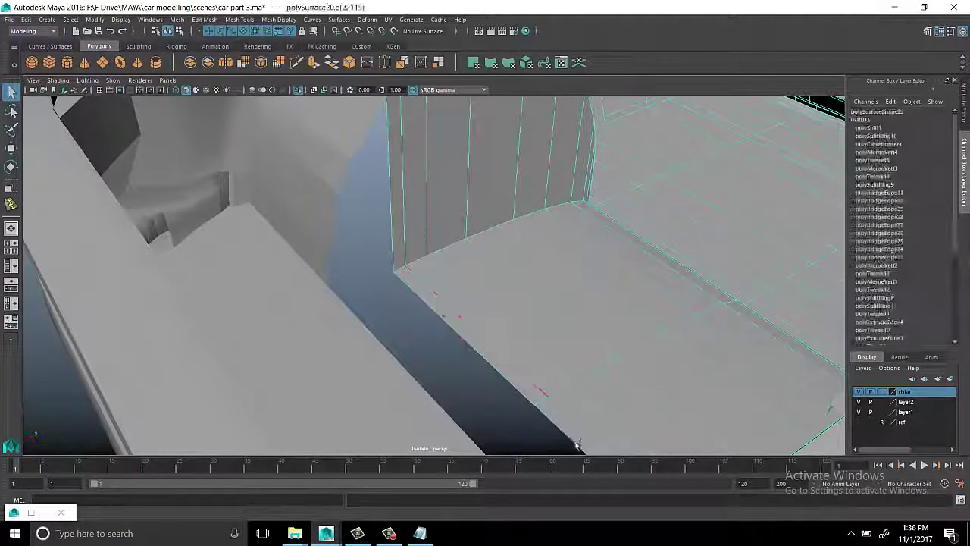
key("w")
mouse_move(432, 242)
left_mouse_down("alt")
mouse_move(432, 272)
mouse_move(556, 235)
mouse_move(347, 252)
mouse_move(394, 275)
mouse_move(454, 262)
mouse_move(442, 347)
mouse_move(463, 238)
mouse_move(502, 240)
mouse_move(304, 258)
mouse_move(314, 268)
mouse_move(383, 252)
left_mouse_up("alt")
key("F8")
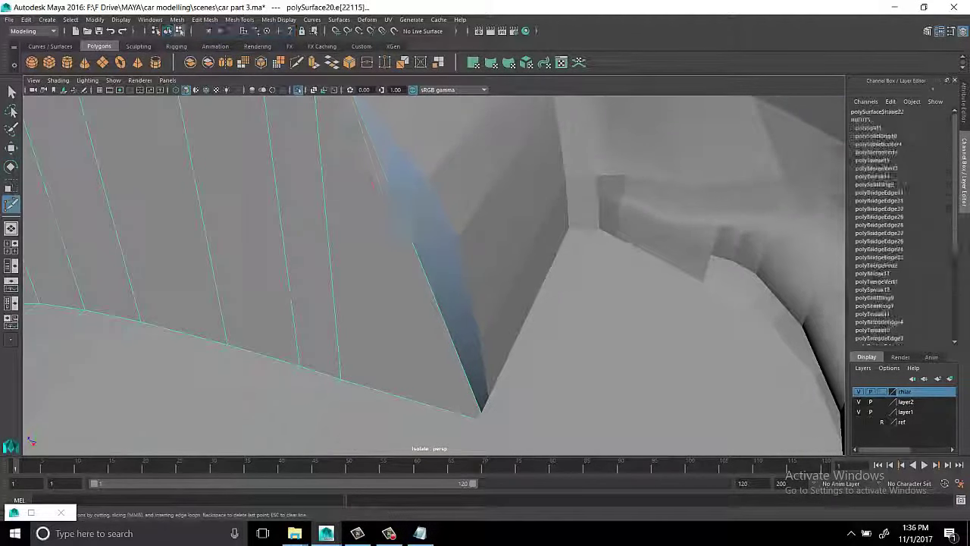
Multi-Cut a new point into the panel's border edge and select the new vertex with Move
left_click_drag(410, 210, 407, 262, "alt")
key("F10")
left_click(407, 262)
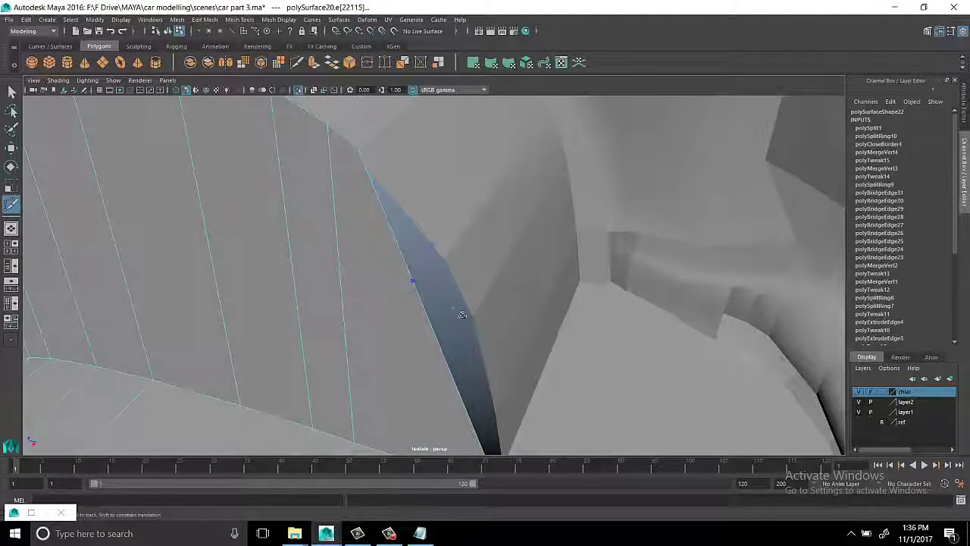
key("q")
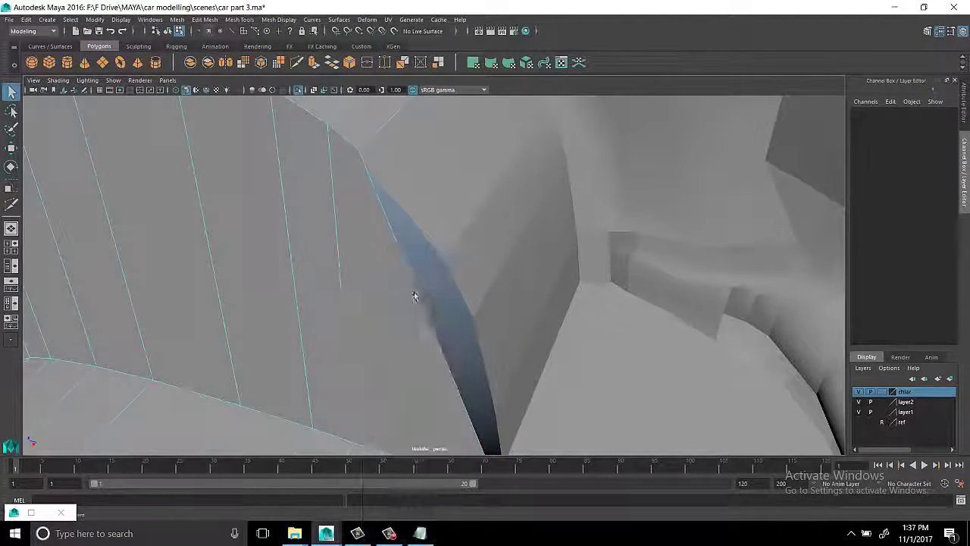
left_click(415, 296)
key("w")
mouse_move(416, 296)
left_mouse_down("alt")
mouse_move(444, 262)
mouse_move(467, 307)
mouse_move(442, 236)
left_mouse_up("alt")
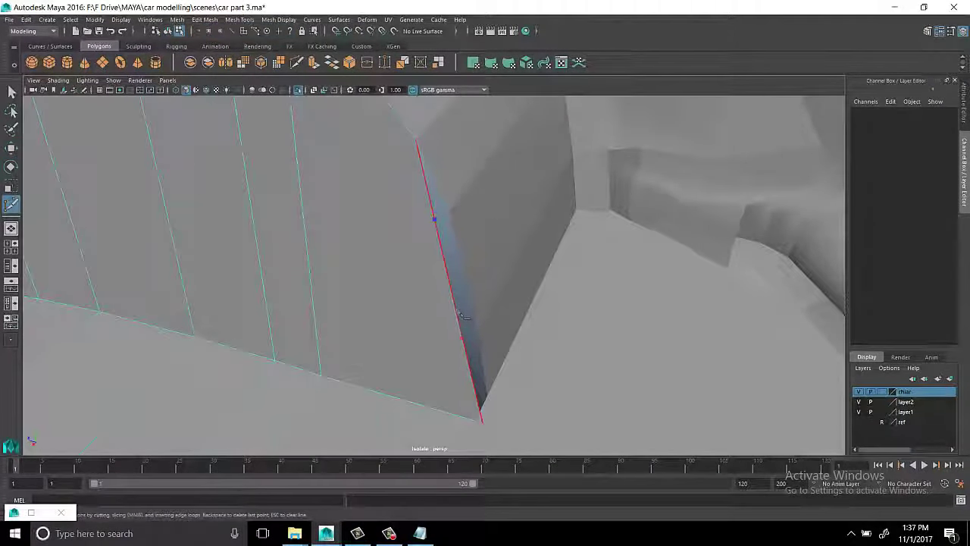
Select the panel's corner vertex and move it against the car body surface
left_click(406, 246)
left_click(435, 220)
key("w")
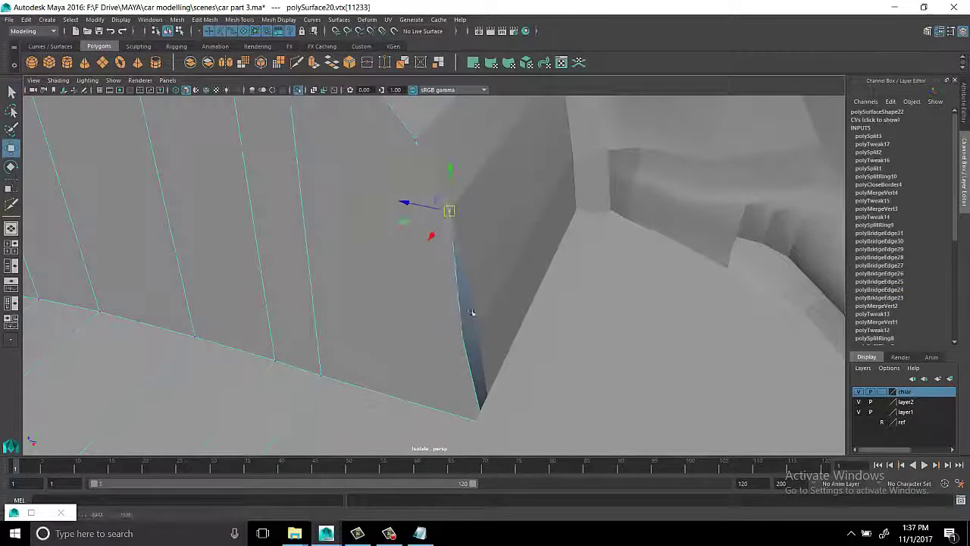
mouse_move(463, 336)
left_mouse_down("alt")
mouse_move(427, 300)
mouse_move(299, 225)
mouse_move(369, 275)
mouse_move(385, 251)
mouse_move(336, 278)
mouse_move(337, 259)
left_mouse_up("alt")
right_click_drag(351, 254, 356, 262)
Pull the next panel edge along the gap into the body corner, then view in wireframe
left_click(367, 295)
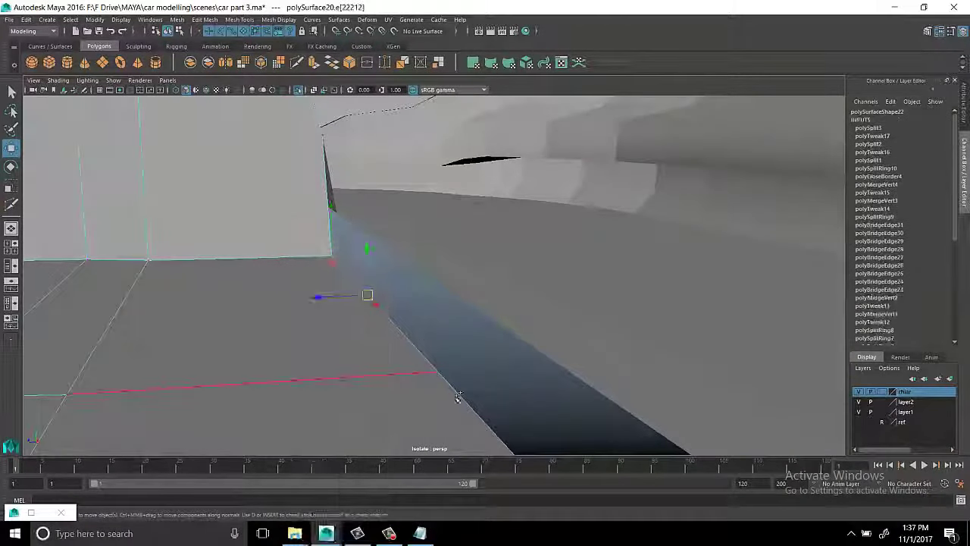
left_click(390, 322)
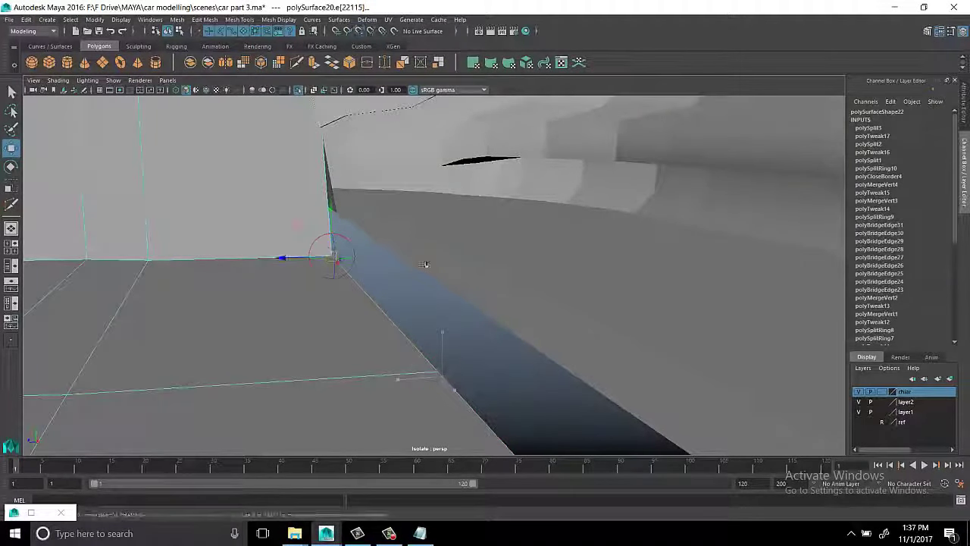
mouse_move(369, 270)
left_mouse_down("alt")
mouse_move(400, 278)
mouse_move(375, 285)
left_mouse_up("alt")
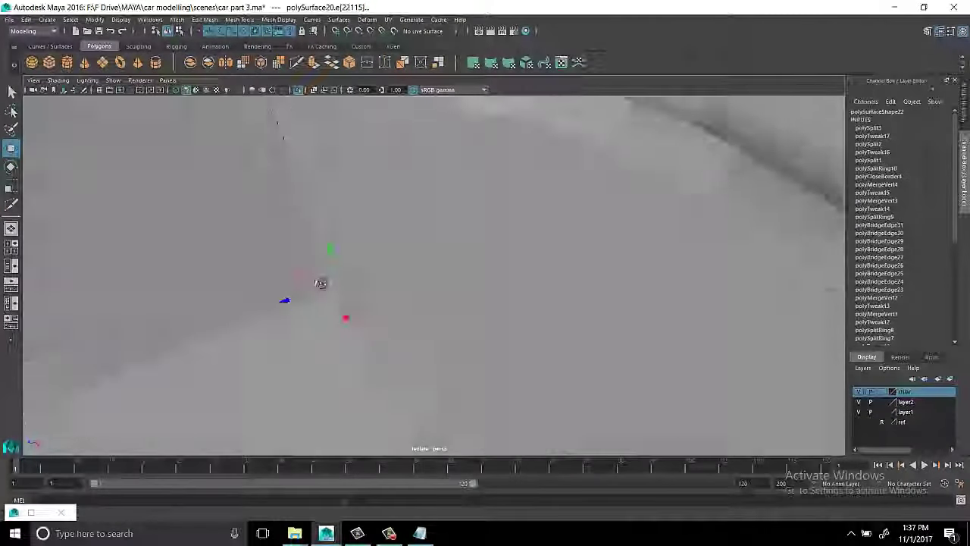
right_click_drag(375, 285, 346, 273, "alt")
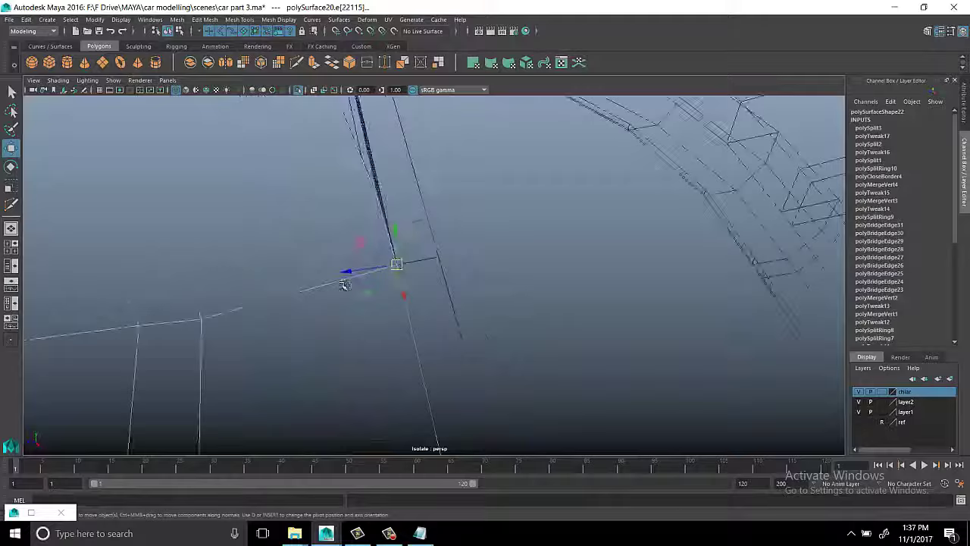
mouse_move(344, 285)
left_mouse_down("alt")
mouse_move(318, 338)
mouse_move(433, 274)
left_mouse_up("alt")
right_click_drag(398, 248, 350, 248)
key("ctrl+1")
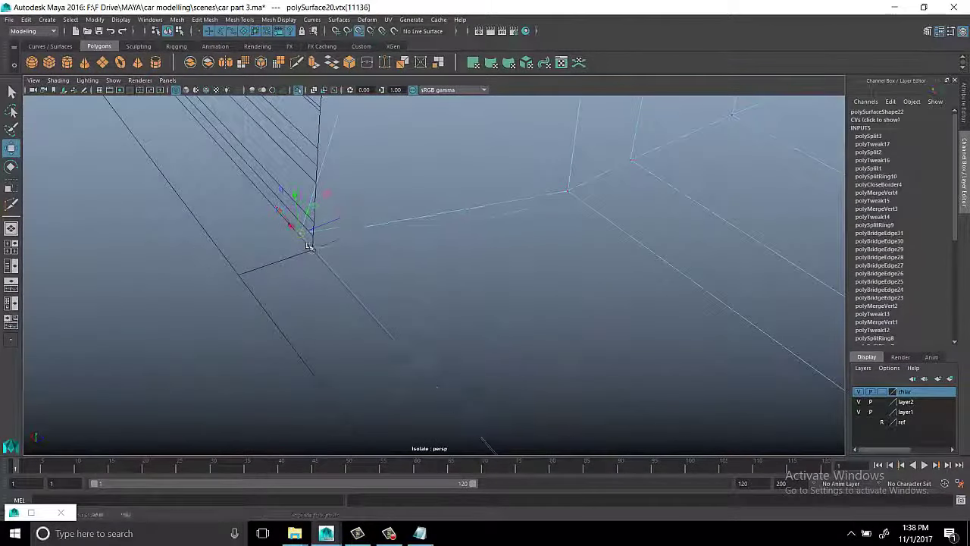
right_click_drag(456, 305, 428, 205, "alt")
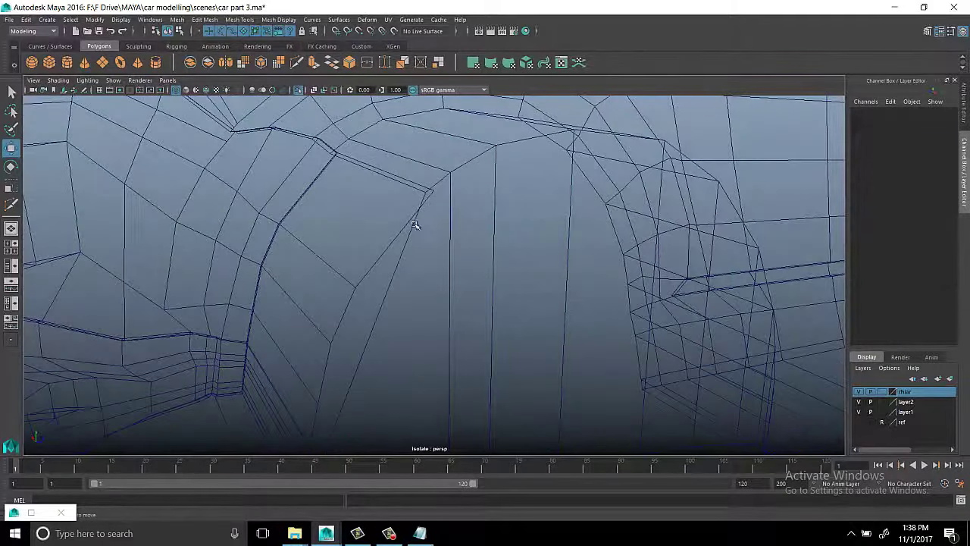
Draw a first new cut across the inner arch panel's edge
key("F8")
left_click(429, 206)
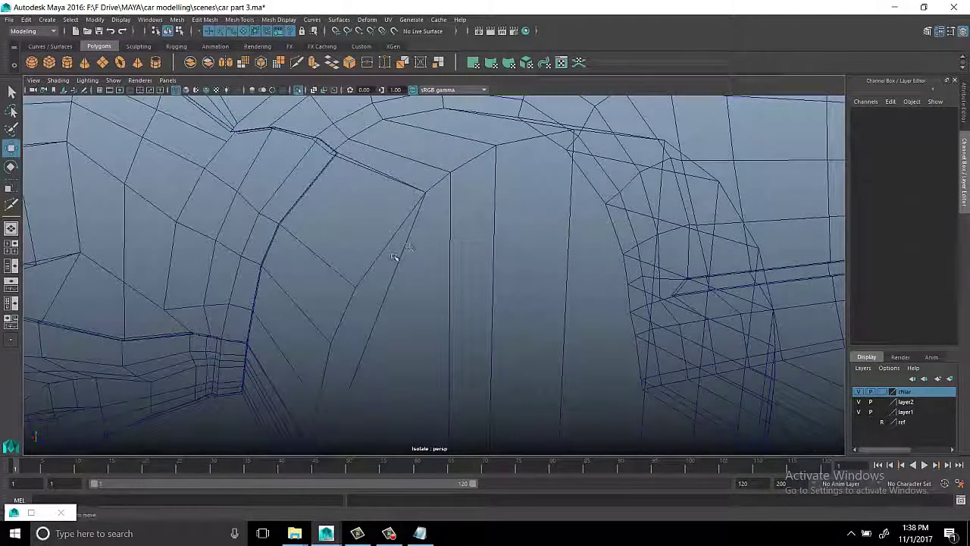
right_click_drag(411, 271, 384, 309, "shift")
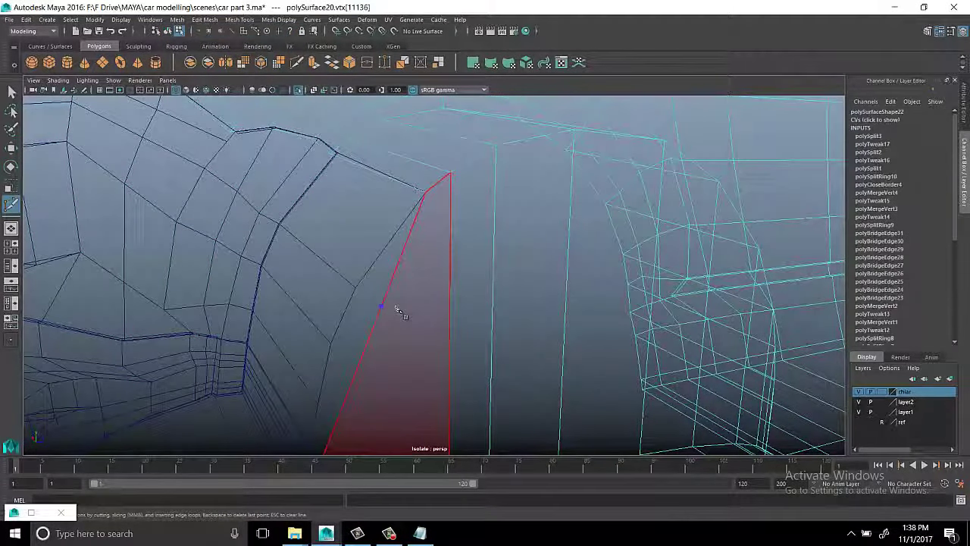
key("Return")
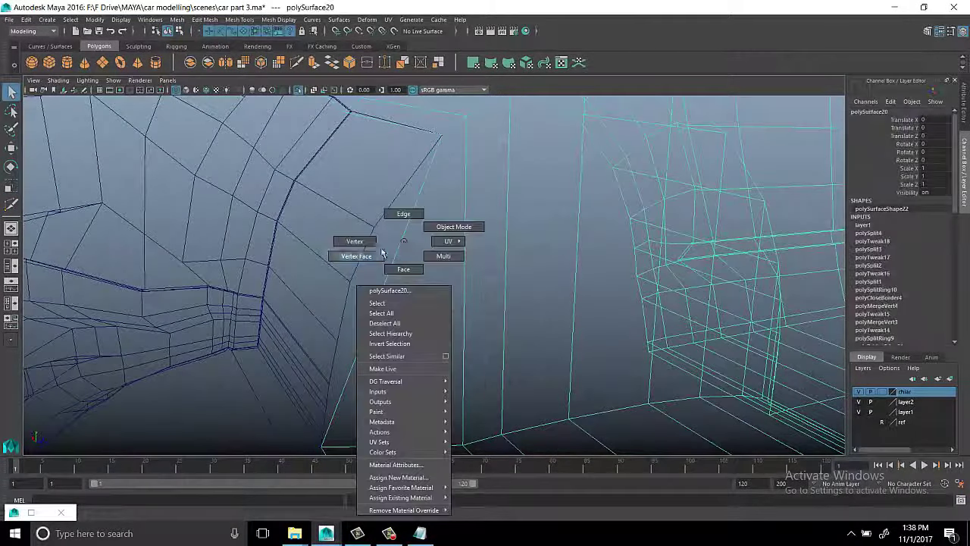
Add two more Multi-Cut points along the panel's border edge
mouse_move(400, 238)
right_mouse_down()
mouse_move(358, 263)
mouse_move(455, 312)
right_mouse_up()
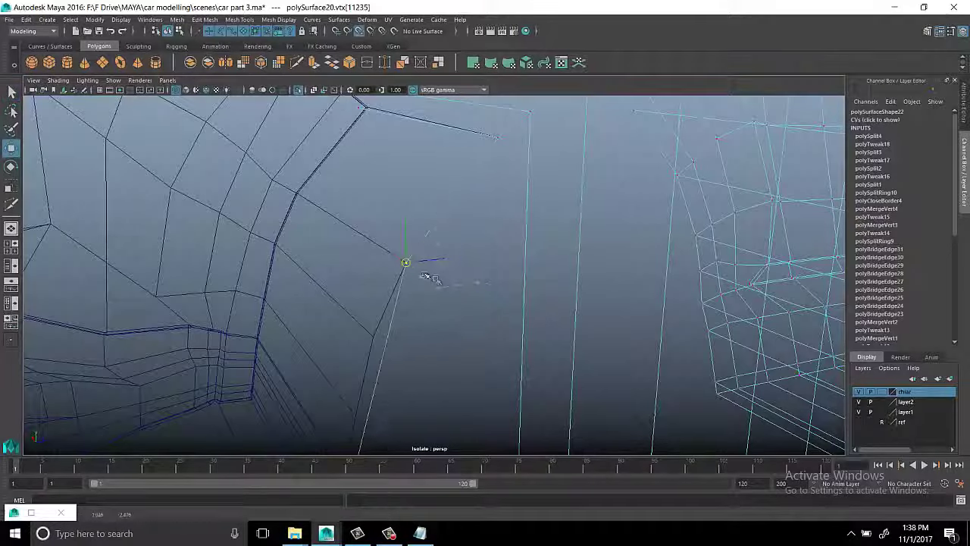
left_click_drag(428, 278, 446, 239, "alt")
right_click_drag(492, 218, 427, 245, "shift")
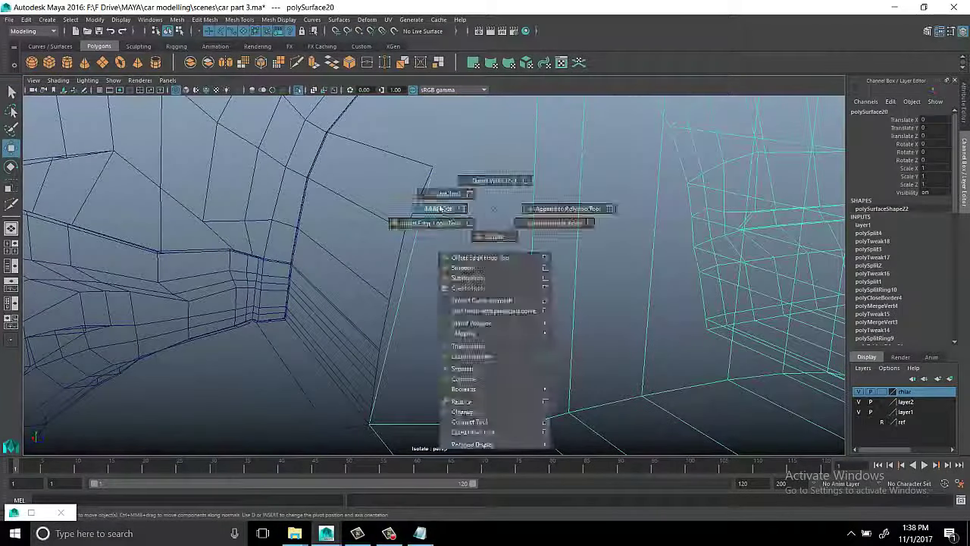
left_click(414, 240)
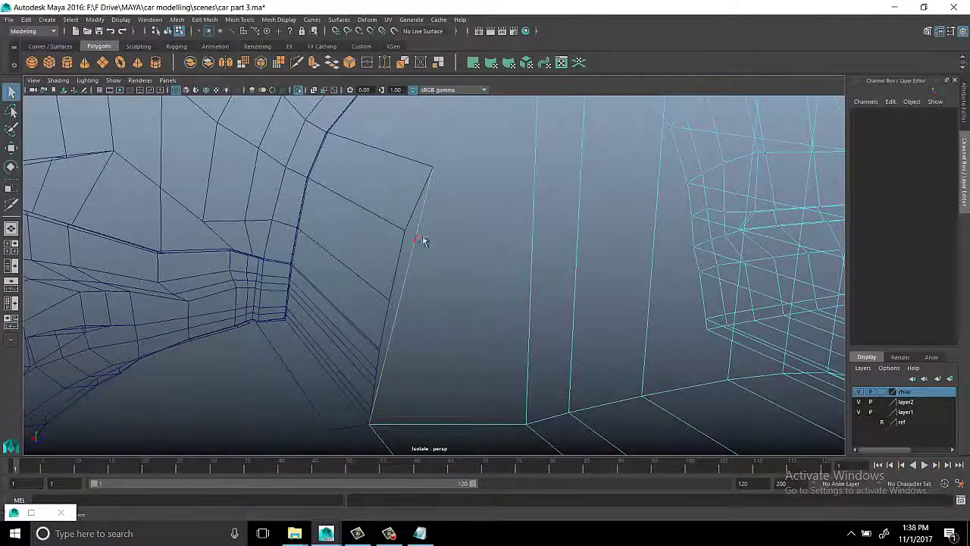
key("w")
mouse_move(422, 242)
left_mouse_down("alt")
mouse_move(474, 212)
mouse_move(426, 264)
left_mouse_up("alt")
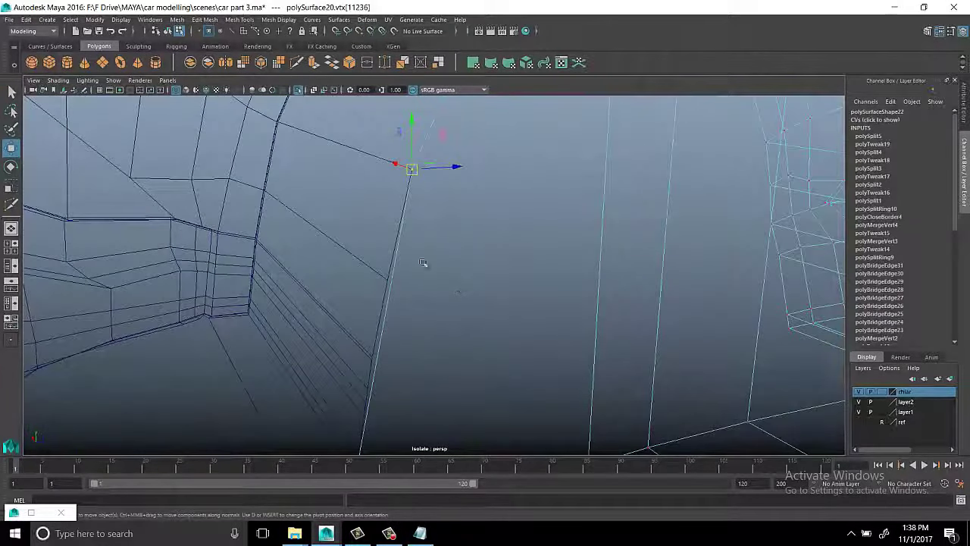
right_click_drag(401, 249, 393, 280)
right_click_drag(496, 210, 397, 286, "shift")
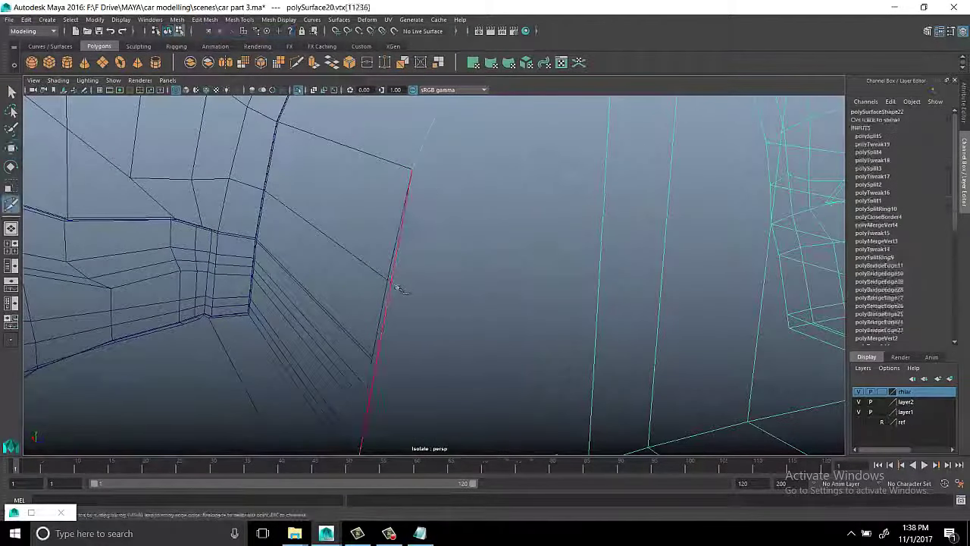
key("q")
Make the last cut, move its new vertex to follow the wheel-well outline, and return to Object Mode
left_click_drag(485, 230, 461, 301, "alt")
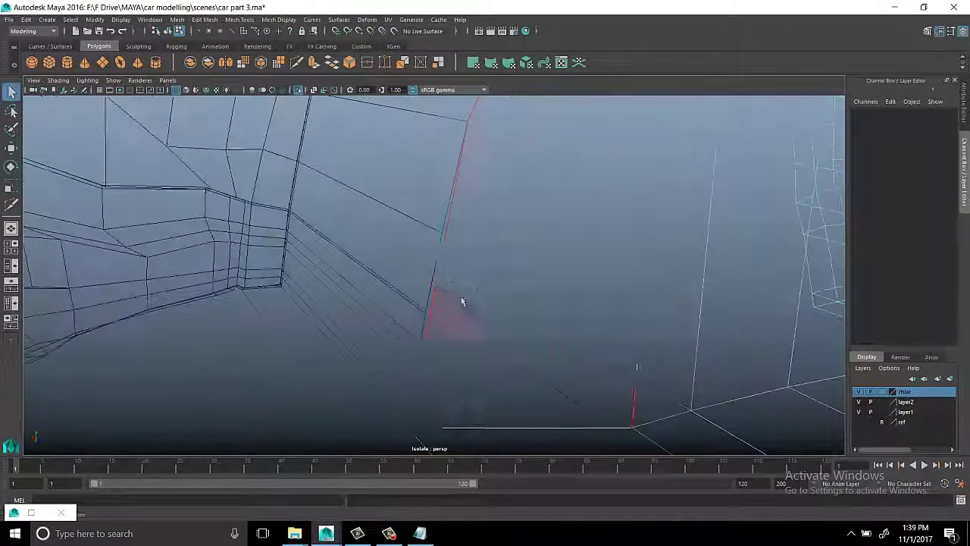
right_click_drag(407, 235, 409, 236)
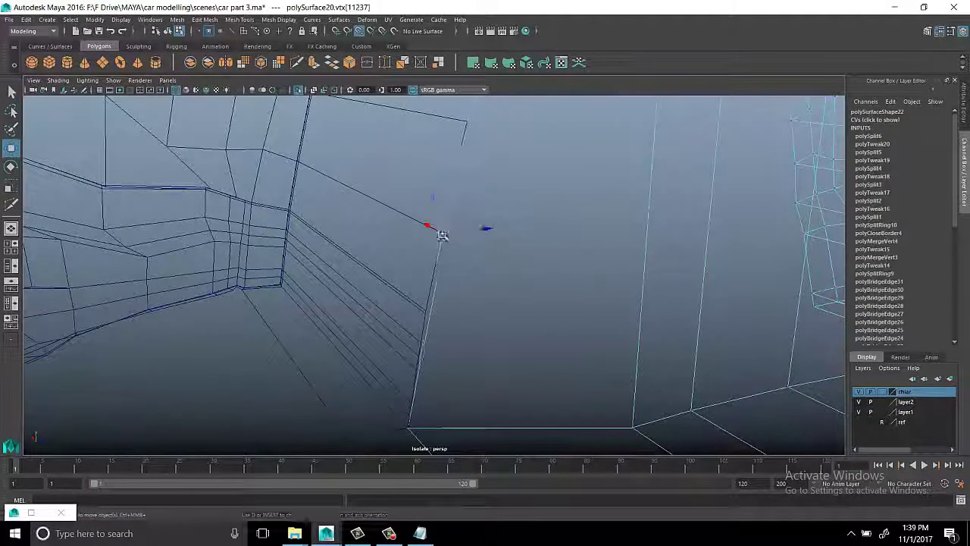
left_click_drag(557, 205, 440, 292, "alt")
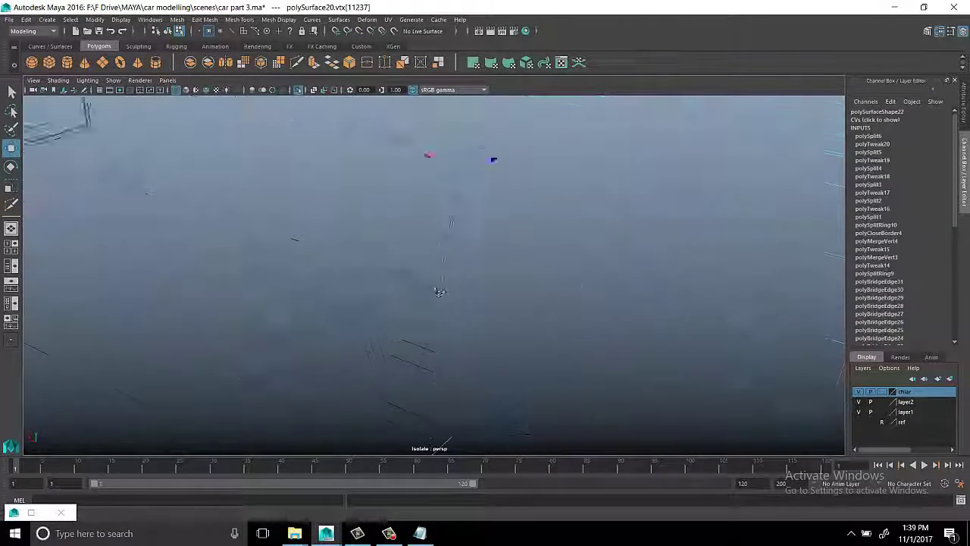
right_click_drag(449, 279, 458, 282, "shift")
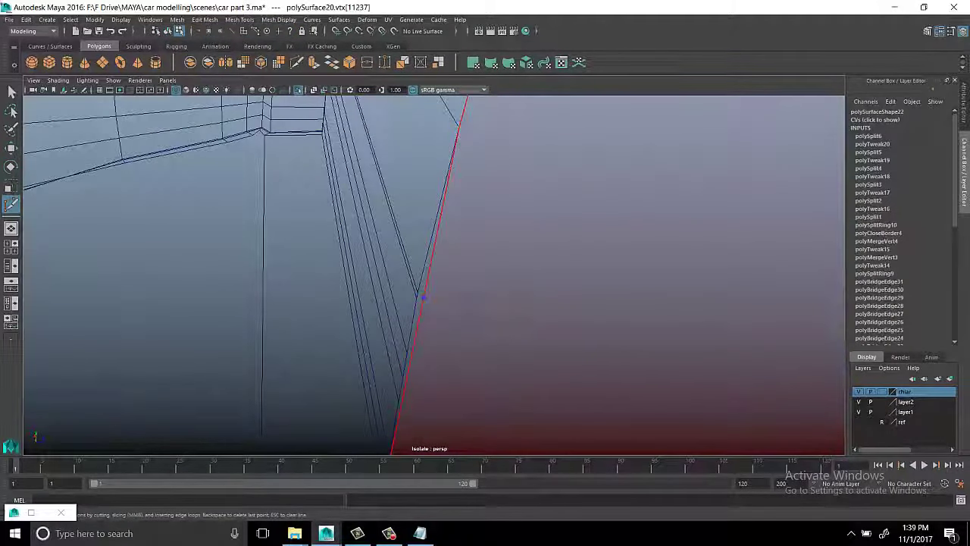
key("q")
mouse_move(489, 271)
left_mouse_down("alt")
mouse_move(733, 182)
mouse_move(427, 202)
mouse_move(385, 260)
mouse_move(417, 265)
mouse_move(356, 306)
left_mouse_up("alt")
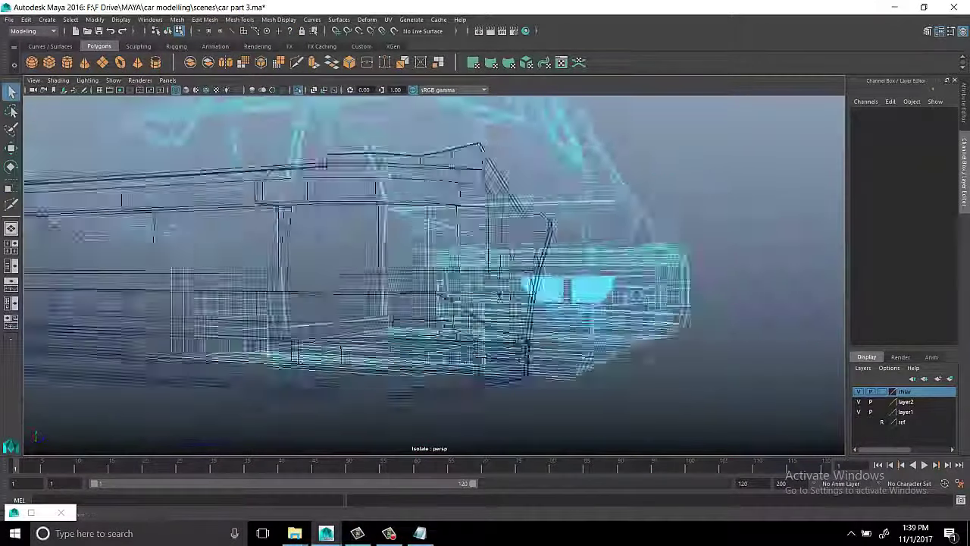
left_click(312, 226)
mouse_move(385, 251)
left_mouse_down("alt")
mouse_move(595, 270)
mouse_move(530, 321)
mouse_move(420, 273)
left_mouse_up("alt")
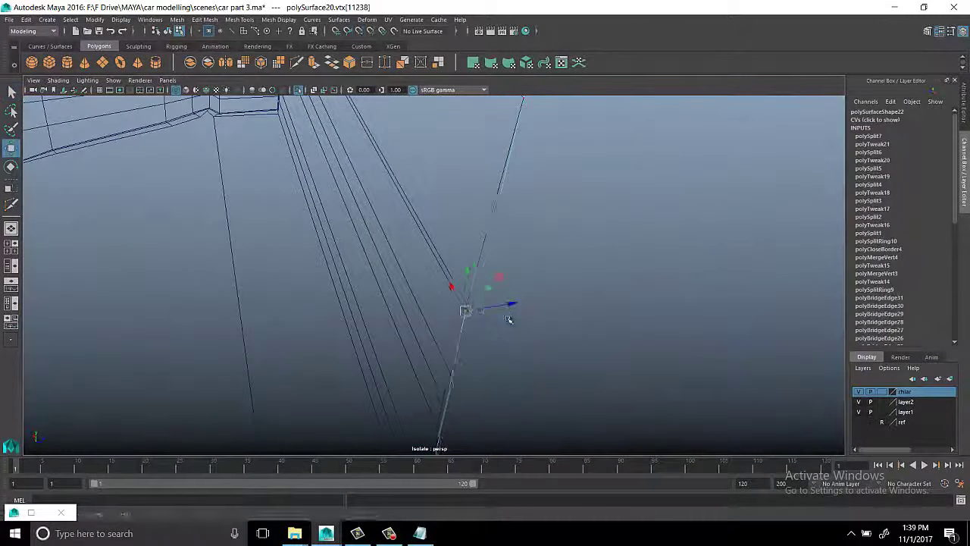
mouse_move(418, 377)
left_mouse_down("alt")
mouse_move(459, 341)
mouse_move(386, 264)
left_mouse_up("alt")
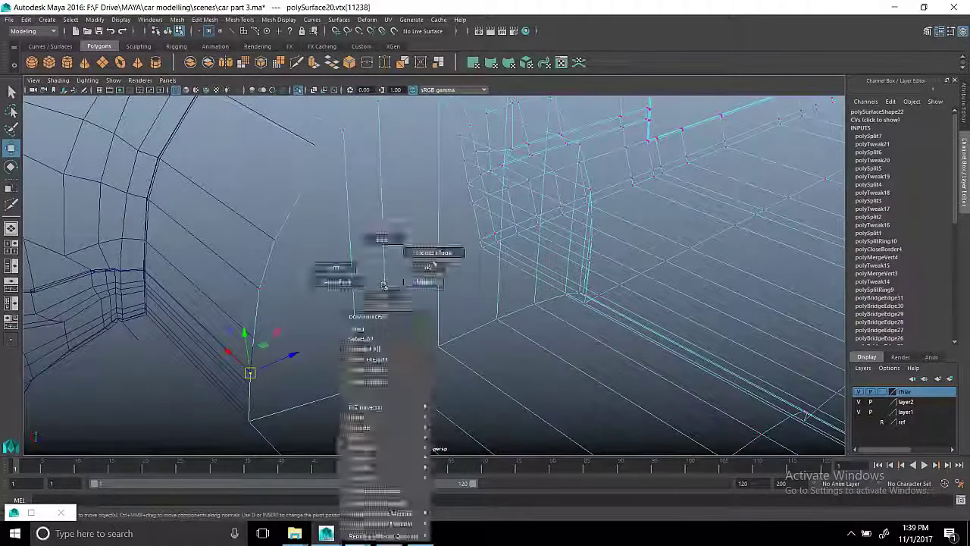
right_click_drag(386, 264, 372, 274)
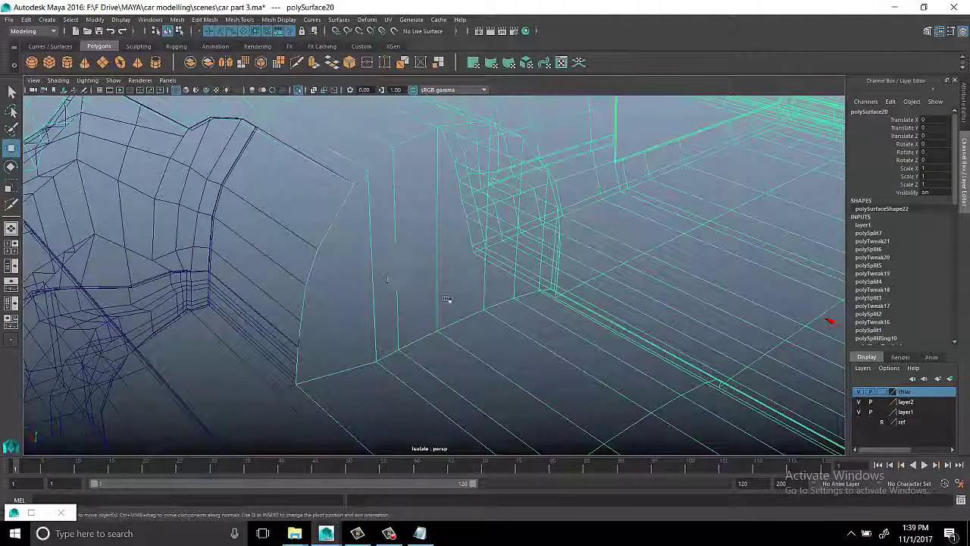
Return to shaded display and select vertices on the car body shell near the wheel opening
mouse_move(457, 303)
left_mouse_down("alt")
mouse_move(488, 250)
mouse_move(427, 249)
left_mouse_up("alt")
scroll(489, 250, "down", 5)
key("5")
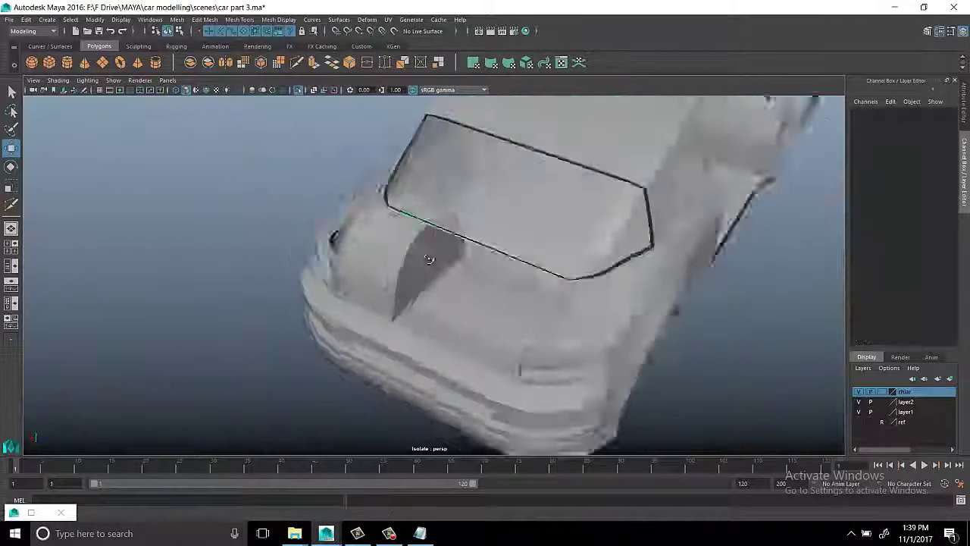
left_click(497, 272)
left_click_drag(497, 272, 564, 269, "alt")
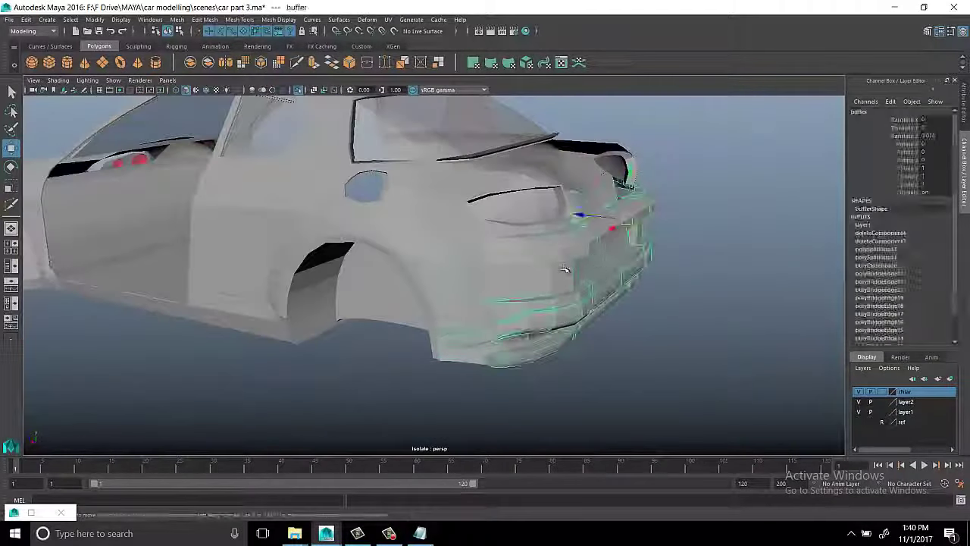
mouse_move(311, 96)
left_mouse_down("alt")
mouse_move(594, 184)
mouse_move(500, 234)
mouse_move(426, 216)
mouse_move(442, 267)
mouse_move(476, 303)
mouse_move(575, 304)
mouse_move(550, 275)
mouse_move(580, 286)
mouse_move(553, 228)
left_mouse_up("alt")
left_click(426, 216)
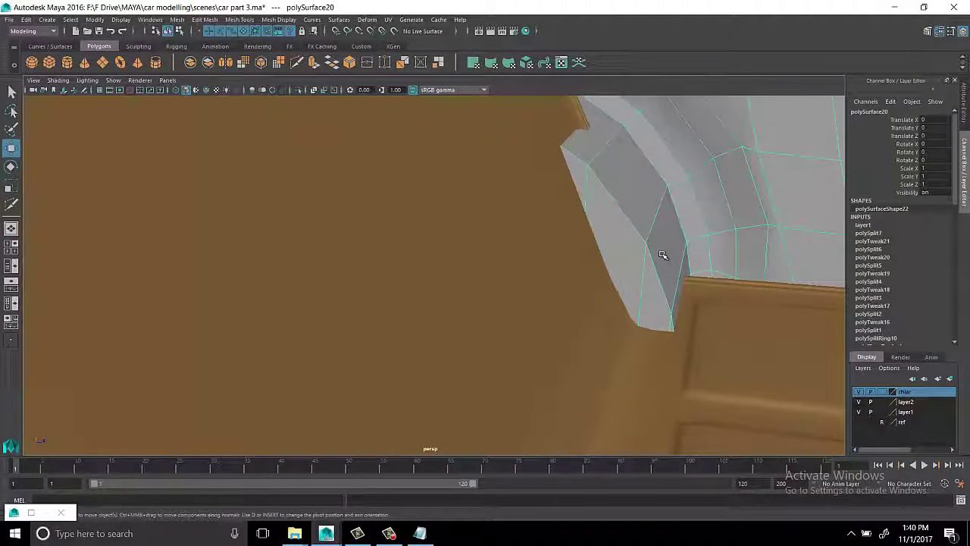
key("F9")
left_click(588, 165)
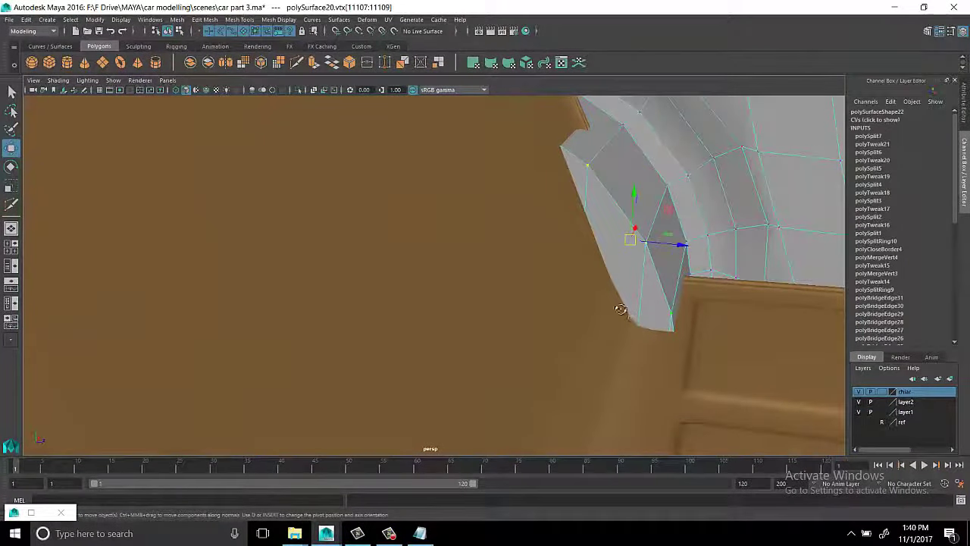
mouse_move(620, 246)
left_mouse_down("alt")
mouse_move(639, 245)
mouse_move(518, 319)
left_mouse_up("alt")
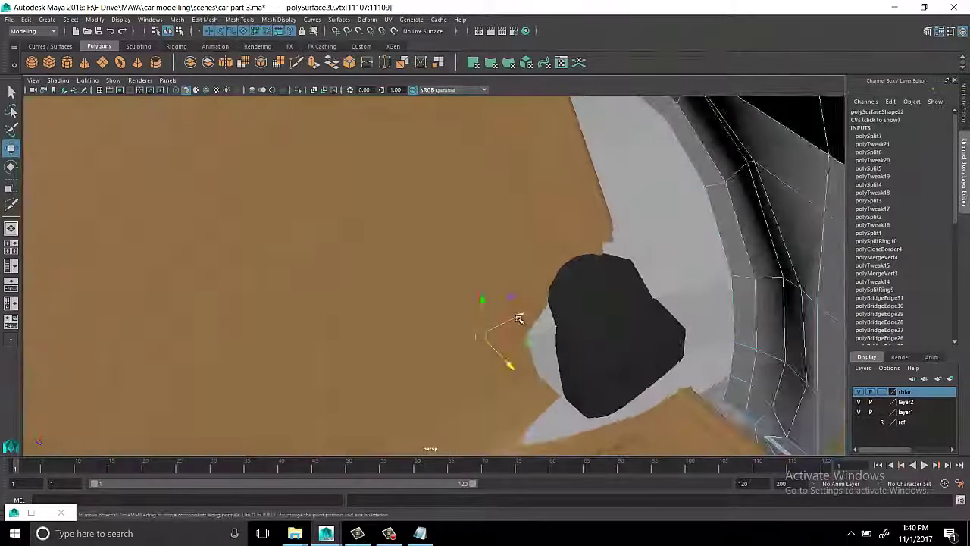
right_click_drag(621, 256, 572, 351, "shift")
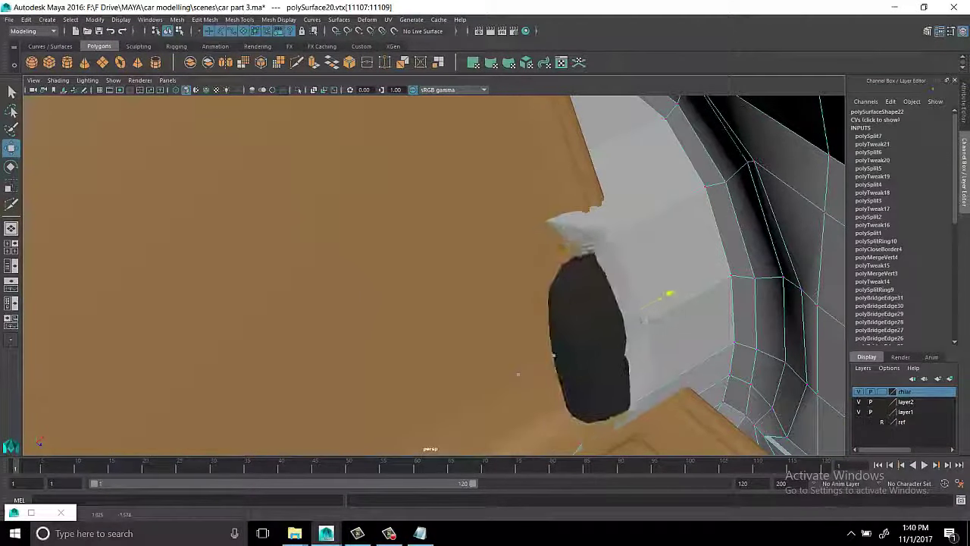
Move car_back_sheet_pPlane2 in Z from -1.341 to about -1.019 near the rear wheel
mouse_move(616, 342)
left_mouse_down("alt")
mouse_move(591, 235)
mouse_move(508, 250)
left_mouse_up("alt")
left_click(508, 250)
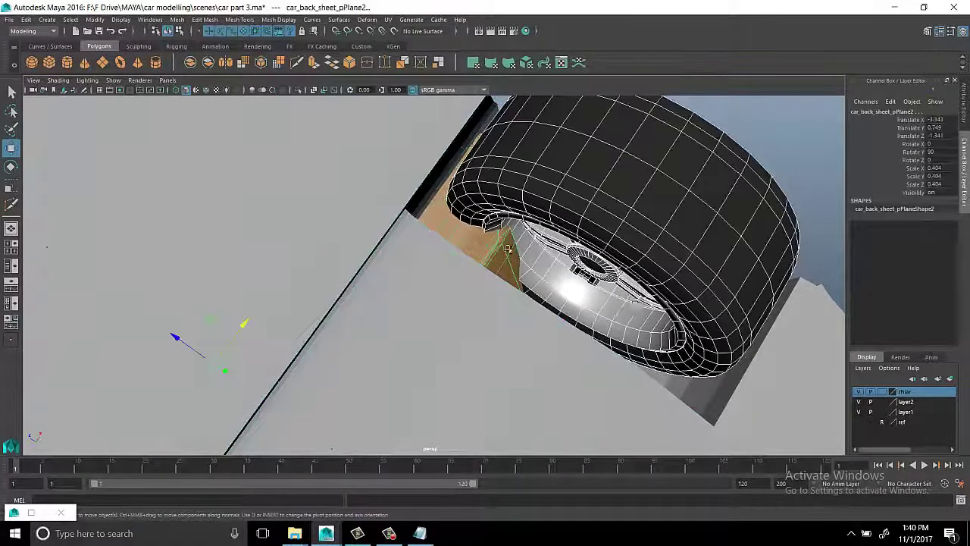
left_click_drag(412, 245, 479, 275, "alt")
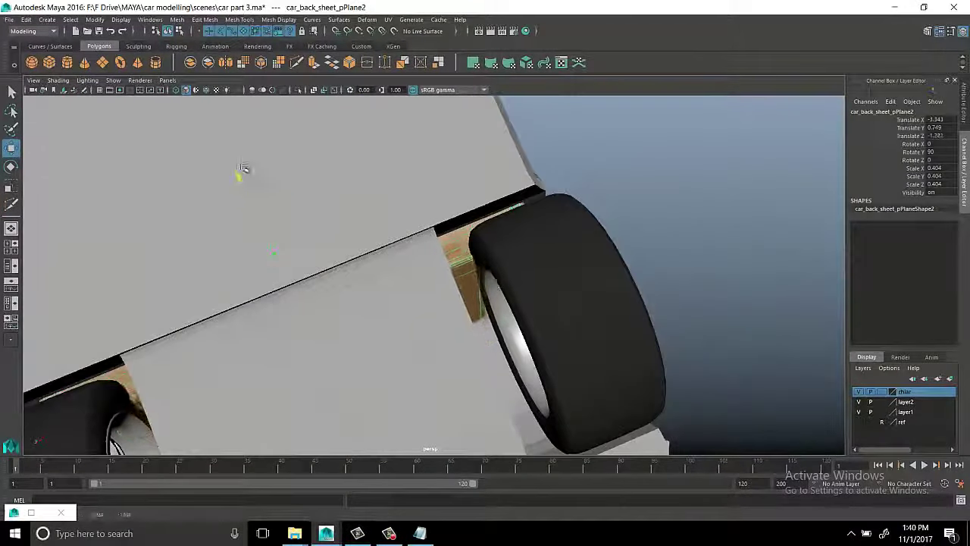
left_click_drag(537, 172, 391, 175, "alt")
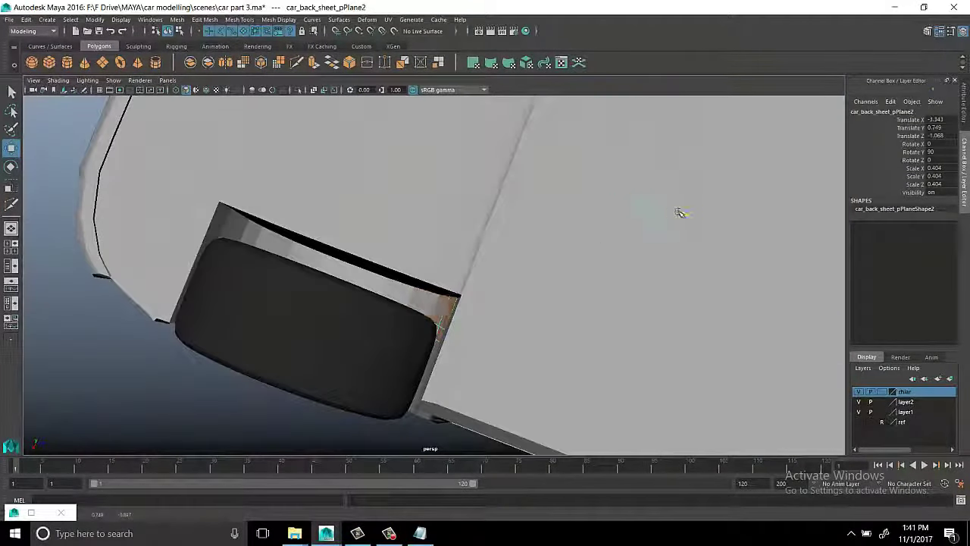
mouse_move(679, 213)
left_mouse_down("alt")
mouse_move(561, 235)
mouse_move(528, 256)
mouse_move(589, 257)
mouse_move(484, 251)
mouse_move(506, 262)
mouse_move(635, 247)
mouse_move(598, 281)
mouse_move(433, 267)
mouse_move(418, 202)
mouse_move(439, 277)
left_mouse_up("alt")
Orbit around the car to reach the interior and select the front seat car_front_chair
left_click(440, 277)
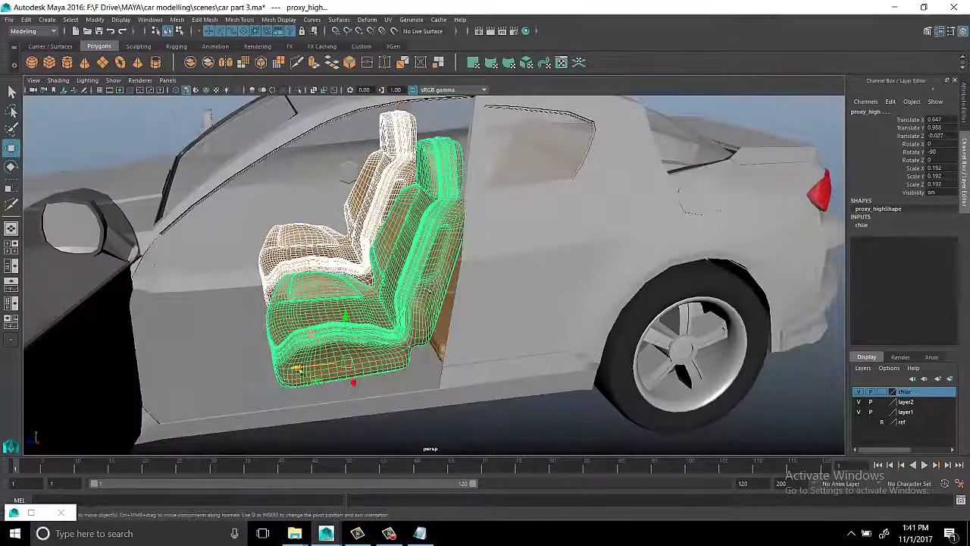
left_click_drag(272, 370, 329, 333, "alt")
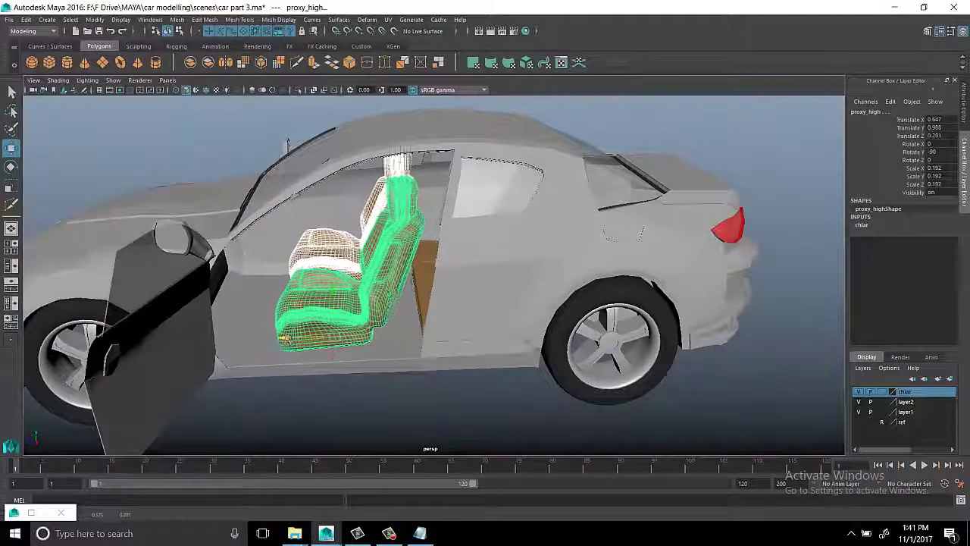
mouse_move(276, 341)
left_mouse_down("alt")
mouse_move(452, 334)
mouse_move(427, 308)
left_mouse_up("alt")
scroll(598, 303, "up", 5)
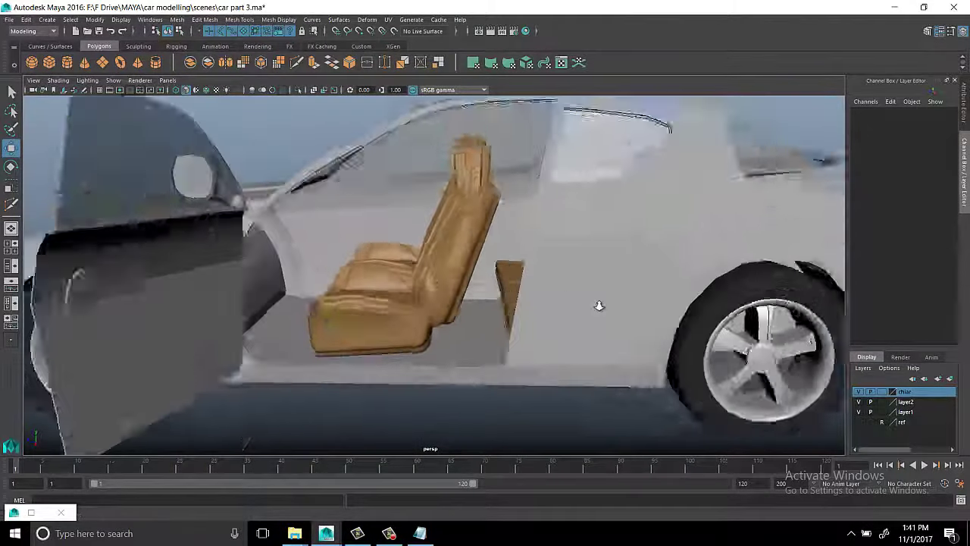
scroll(598, 303, "up", 4)
left_click(507, 356)
scroll(507, 356, "up", 3)
mouse_move(507, 356)
left_mouse_down("alt")
mouse_move(368, 277)
mouse_move(479, 306)
left_mouse_up("alt")
left_click(479, 305)
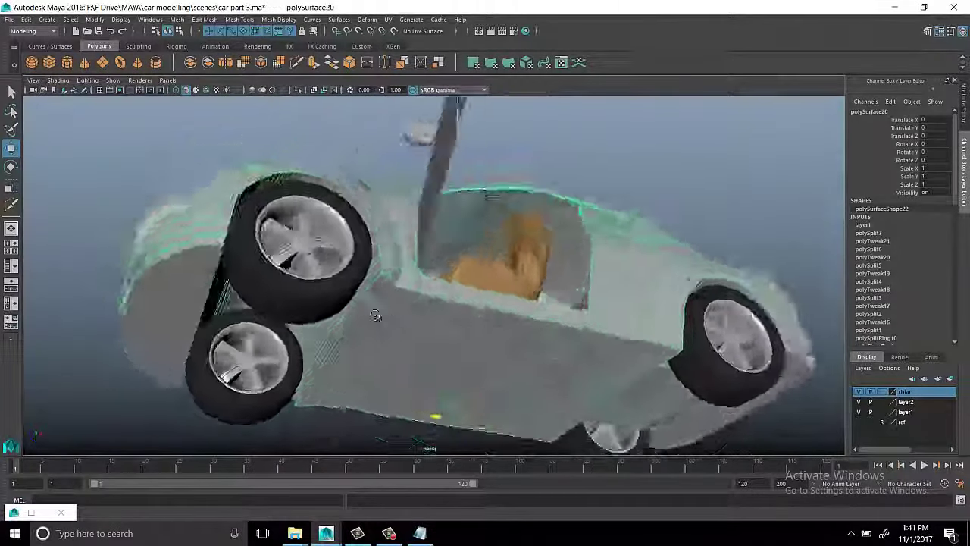
mouse_move(375, 316)
left_mouse_down("alt")
mouse_move(551, 395)
mouse_move(364, 280)
mouse_move(241, 271)
left_mouse_up("alt")
scroll(551, 395, "up", 5)
left_click(364, 280)
Delete the front seat's construction history and freeze its transformations
left_click(26, 19)
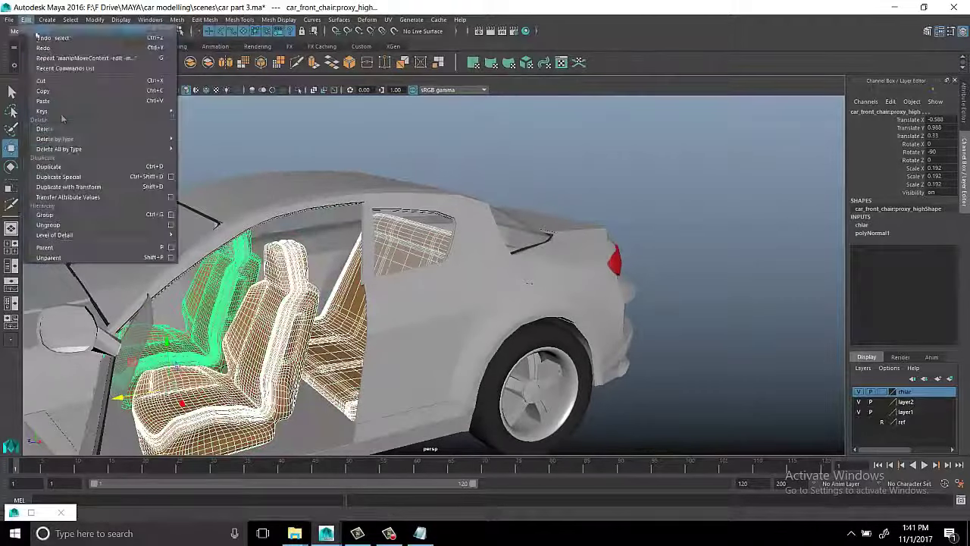
left_click(212, 150)
left_click(95, 19)
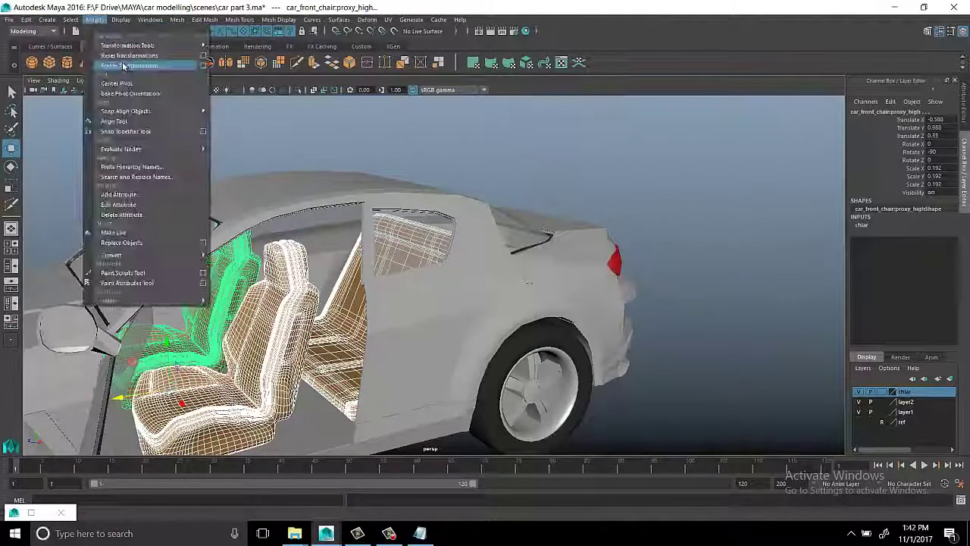
left_click(141, 65)
mouse_move(249, 253)
left_mouse_down("alt")
mouse_move(292, 294)
mouse_move(688, 303)
mouse_move(505, 318)
mouse_move(251, 178)
mouse_move(641, 359)
mouse_move(629, 281)
mouse_move(297, 266)
mouse_move(362, 221)
left_mouse_up("alt")
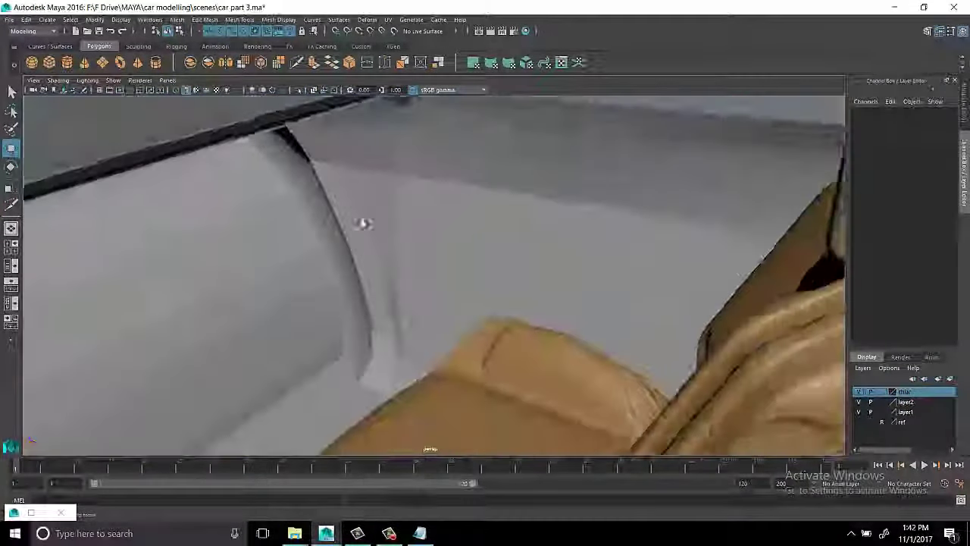
Select the left door and orbit around it to inspect its edge and interior
left_click(362, 277)
mouse_move(362, 278)
left_mouse_down("alt")
mouse_move(432, 336)
mouse_move(532, 209)
left_mouse_up("alt")
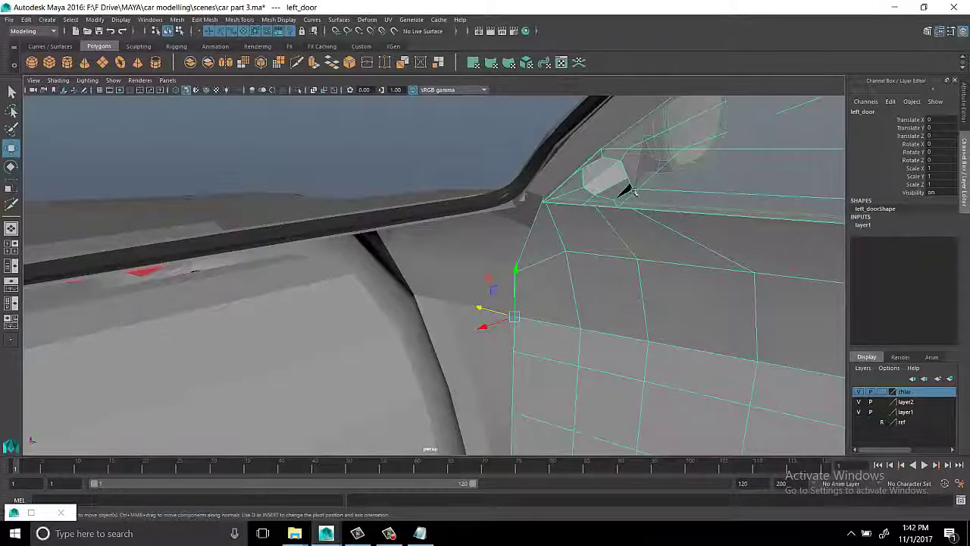
mouse_move(634, 192)
left_mouse_down("alt")
mouse_move(551, 212)
mouse_move(376, 333)
left_mouse_up("alt")
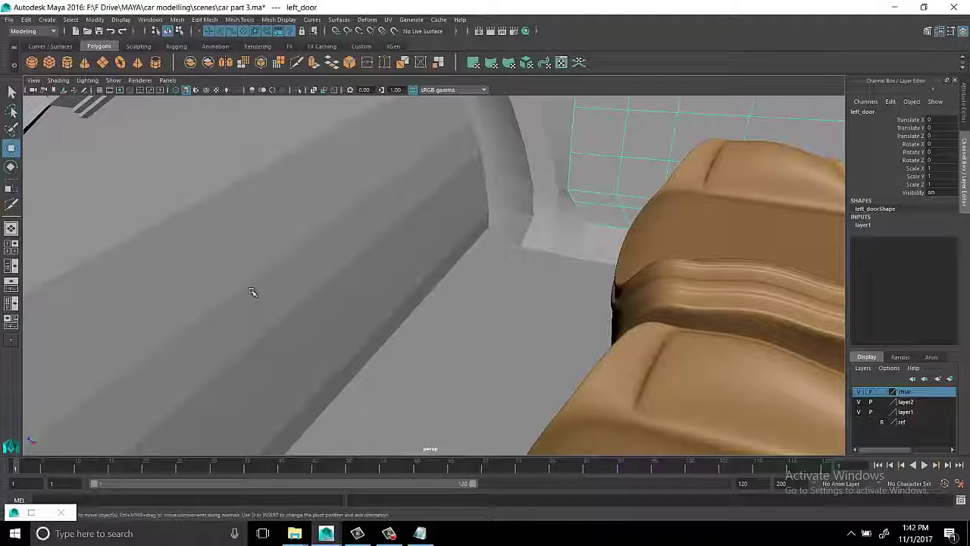
mouse_move(384, 259)
left_mouse_down("alt")
mouse_move(450, 230)
mouse_move(475, 184)
mouse_move(554, 203)
mouse_move(699, 173)
left_mouse_up("alt")
Select the body shell polySurface20 and isolate it with Ctrl+1
left_click(453, 229)
key("ctrl+1")
scroll(699, 174, "up", 5)
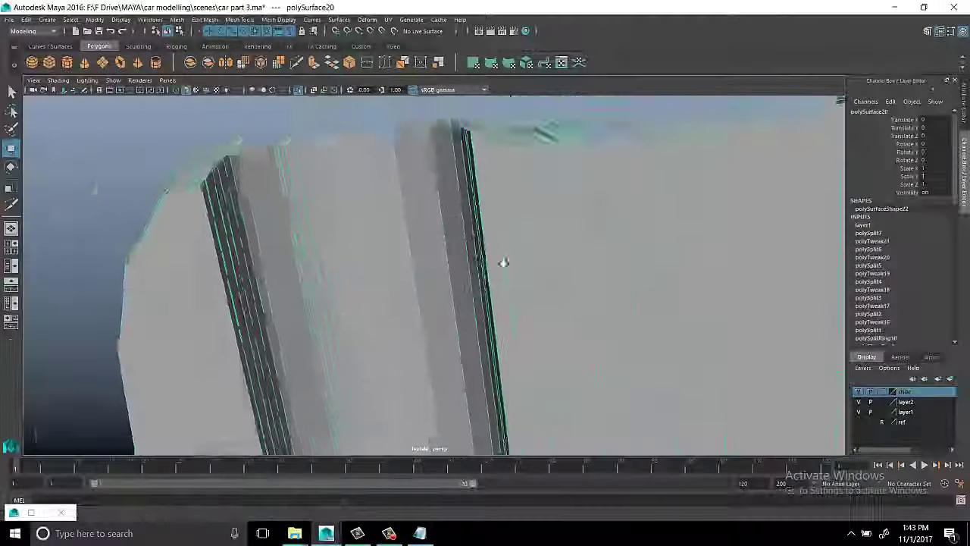
Insert an edge loop across the body panel beside the wheel arch
left_click_drag(503, 262, 206, 156, "alt")
right_click_drag(205, 157, 213, 162, "shift")
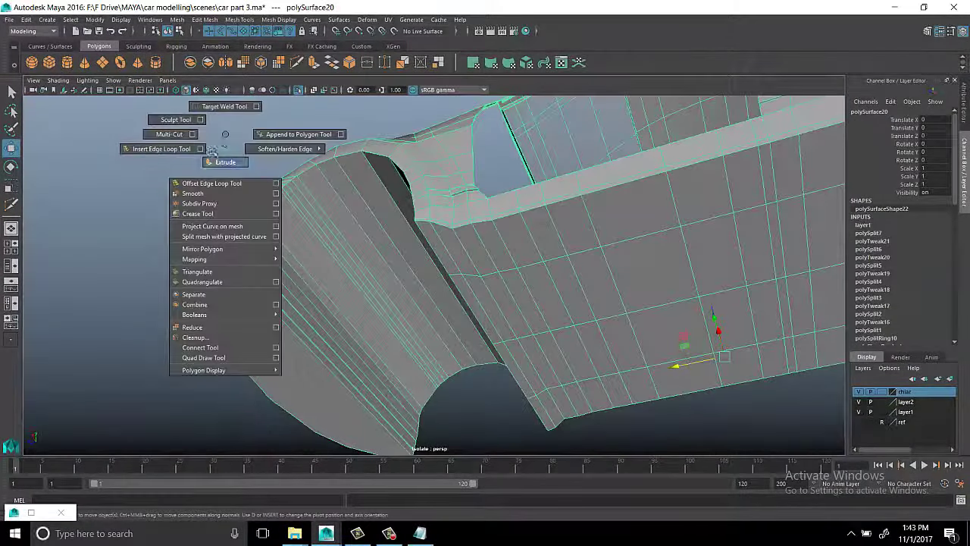
mouse_move(212, 162)
left_mouse_down("alt")
mouse_move(465, 202)
mouse_move(523, 310)
left_mouse_up("alt")
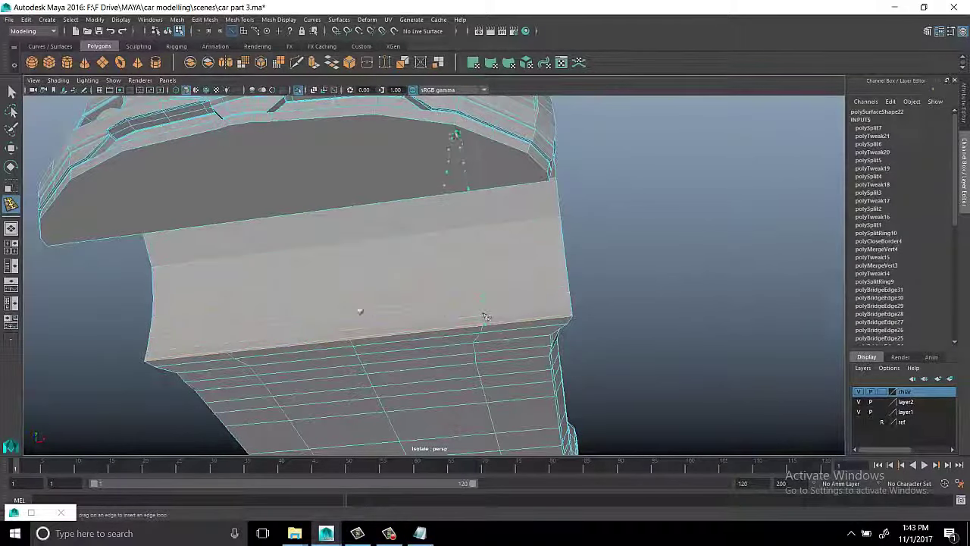
left_click(373, 275)
left_click_drag(373, 275, 370, 298, "alt")
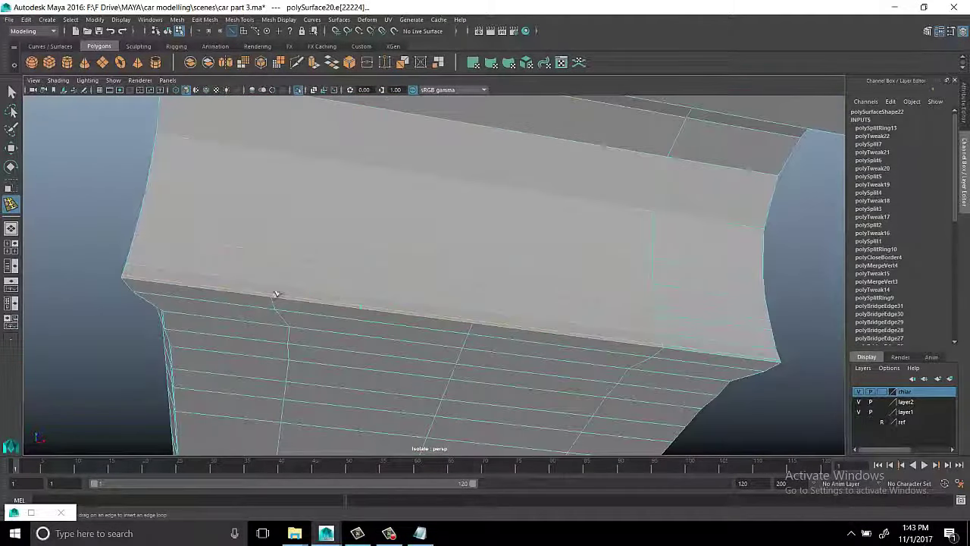
mouse_move(599, 240)
left_mouse_down("alt")
mouse_move(537, 256)
mouse_move(735, 228)
left_mouse_up("alt")
right_click_drag(735, 227, 739, 231, "shift")
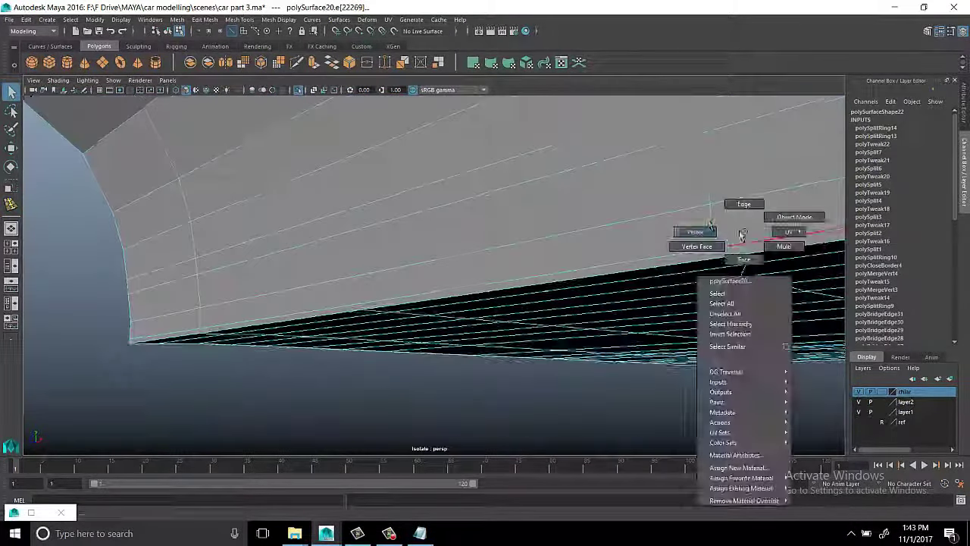
Select the stray vertices left by the new loop and merge them
left_click_drag(738, 231, 604, 253, "alt")
mouse_move(604, 253)
right_mouse_down("alt")
mouse_move(421, 295)
mouse_move(312, 270)
right_mouse_up("alt")
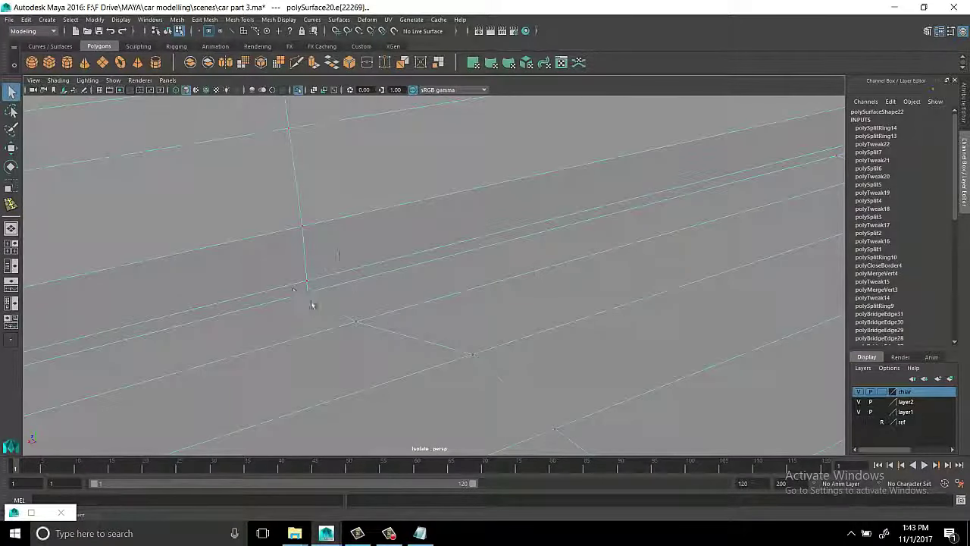
mouse_move(570, 226)
left_mouse_down("alt")
mouse_move(442, 338)
mouse_move(643, 318)
mouse_move(507, 282)
left_mouse_up("alt")
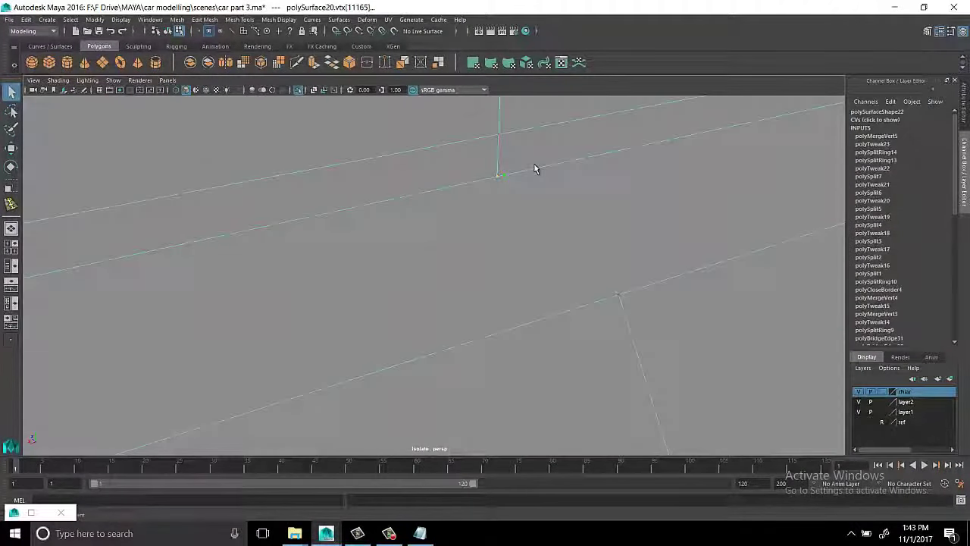
key("F8")
left_click_drag(534, 168, 494, 166, "alt")
right_click_drag(494, 167, 504, 235, "alt")
mouse_move(505, 234)
left_mouse_down("alt")
mouse_move(647, 237)
mouse_move(576, 227)
mouse_move(513, 234)
left_mouse_up("alt")
mouse_move(513, 234)
right_mouse_down("alt")
mouse_move(539, 270)
mouse_move(506, 297)
right_mouse_up("alt")
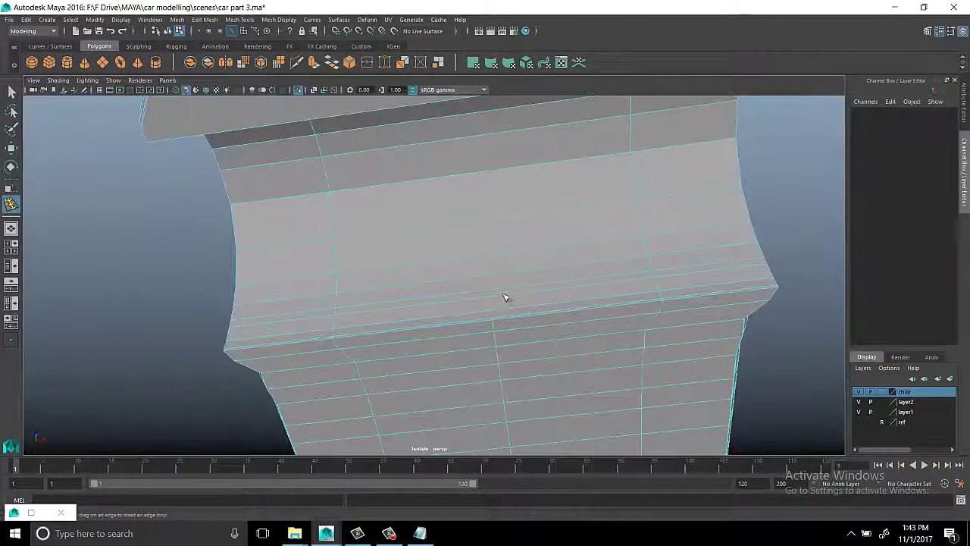
Add another edge loop across the panel and inspect the new edges near the arch
left_click_drag(506, 297, 493, 303)
key("q")
right_click_drag(487, 285, 450, 320, "alt")
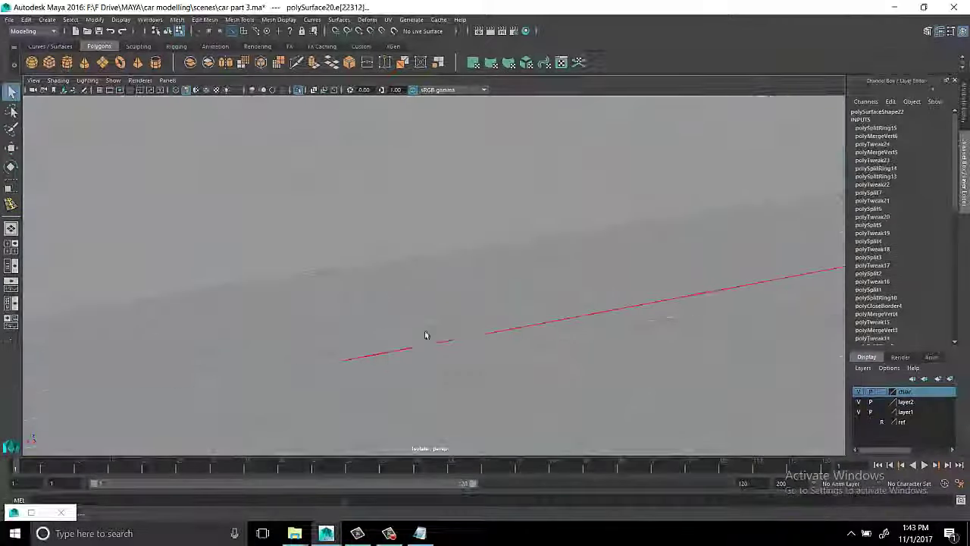
left_click_drag(427, 336, 329, 397, "alt")
scroll(508, 239, "down", 5)
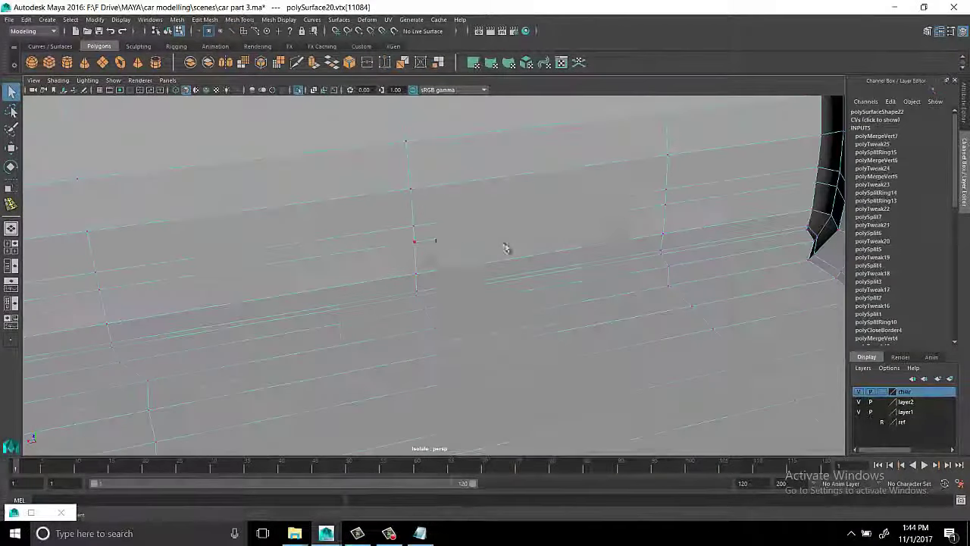
scroll(546, 232, "down", 5)
key("F8")
mouse_move(514, 203)
left_mouse_down("alt")
mouse_move(460, 189)
mouse_move(540, 186)
mouse_move(500, 190)
left_mouse_up("alt")
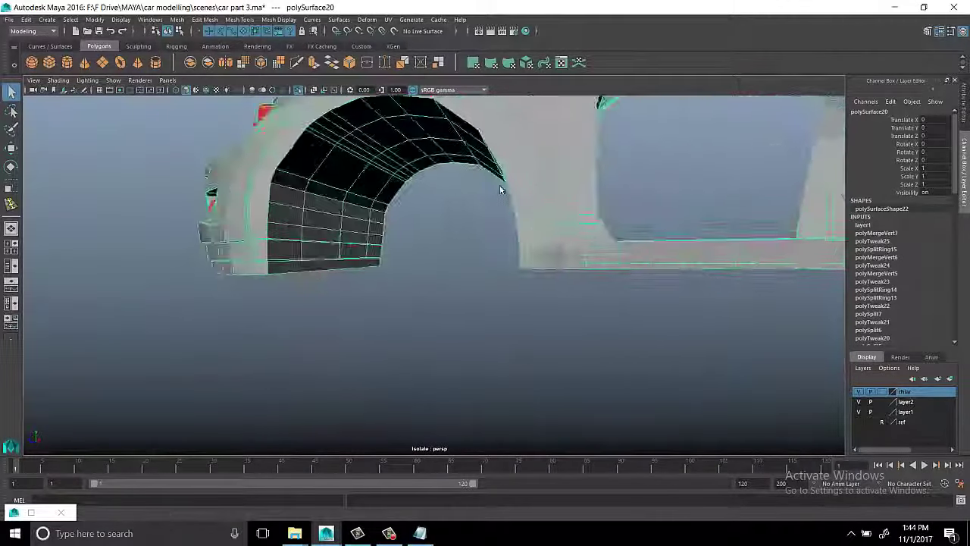
Select the strip of faces along the inner wheel arch
mouse_move(350, 178)
left_mouse_down("alt")
mouse_move(303, 212)
mouse_move(375, 208)
mouse_move(424, 326)
mouse_move(369, 339)
mouse_move(634, 207)
left_mouse_up("alt")
left_click(270, 227)
double_click(326, 364, "shift")
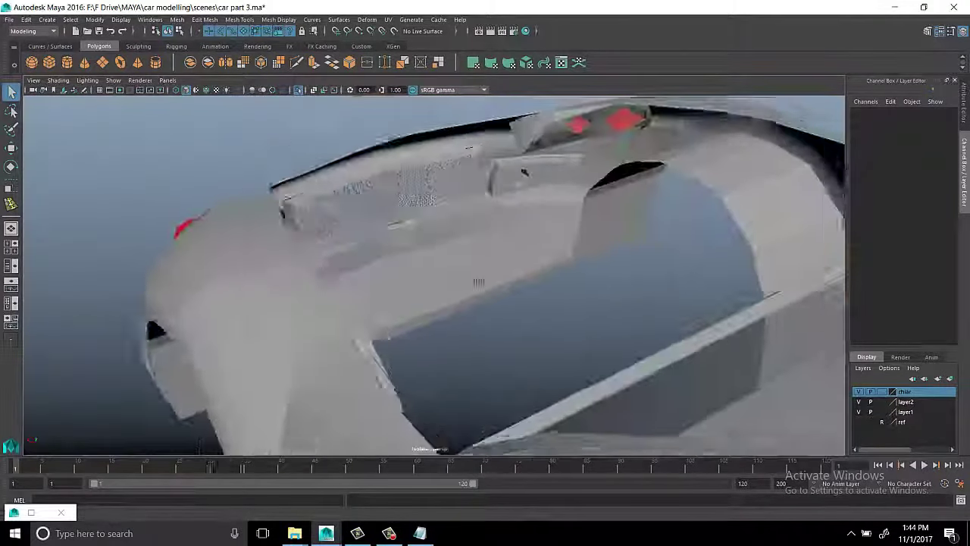
mouse_move(485, 278)
left_mouse_down("alt")
mouse_move(611, 226)
mouse_move(637, 441)
left_mouse_up("alt")
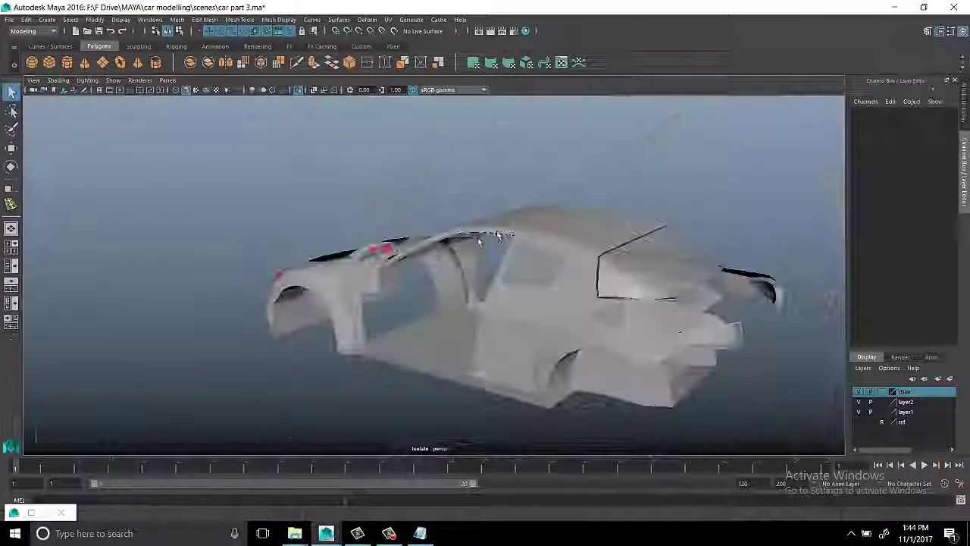
scroll(448, 356, "up", 5)
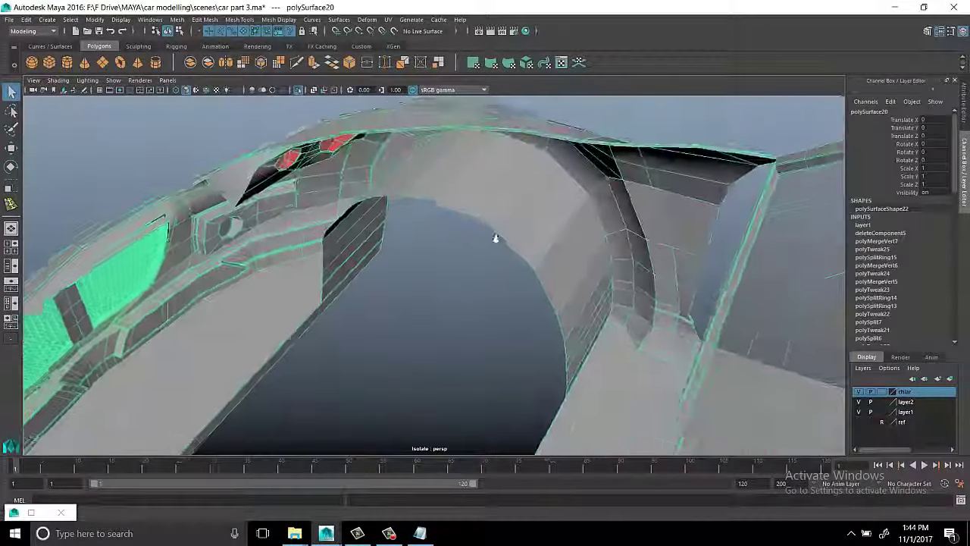
mouse_move(447, 357)
left_mouse_down("alt")
mouse_move(260, 338)
mouse_move(219, 379)
left_mouse_up("alt")
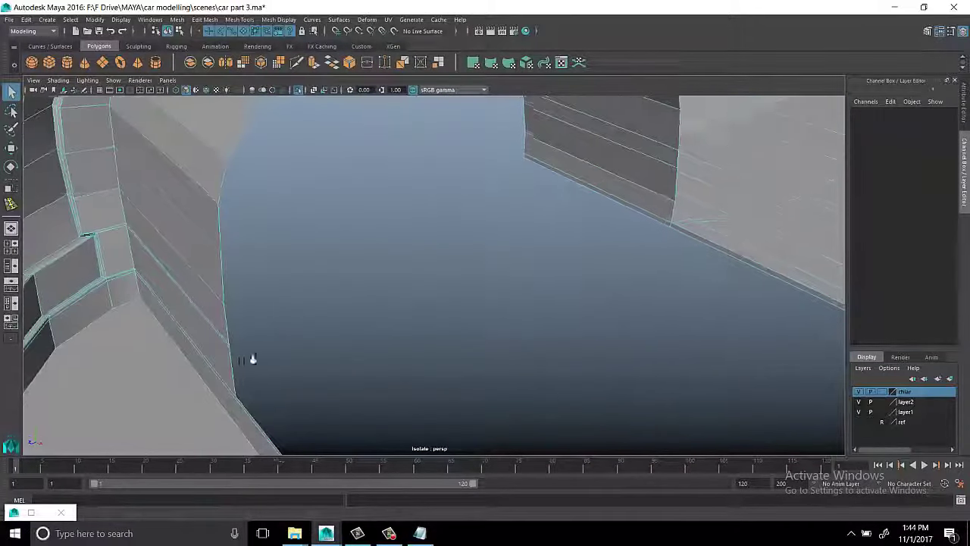
Select the face strip along the body's lower side and delete it
left_click(684, 214)
mouse_move(643, 240)
left_mouse_down("alt")
mouse_move(602, 403)
mouse_move(336, 275)
mouse_move(422, 271)
left_mouse_up("alt")
key("F8")
scroll(378, 242, "up", 3)
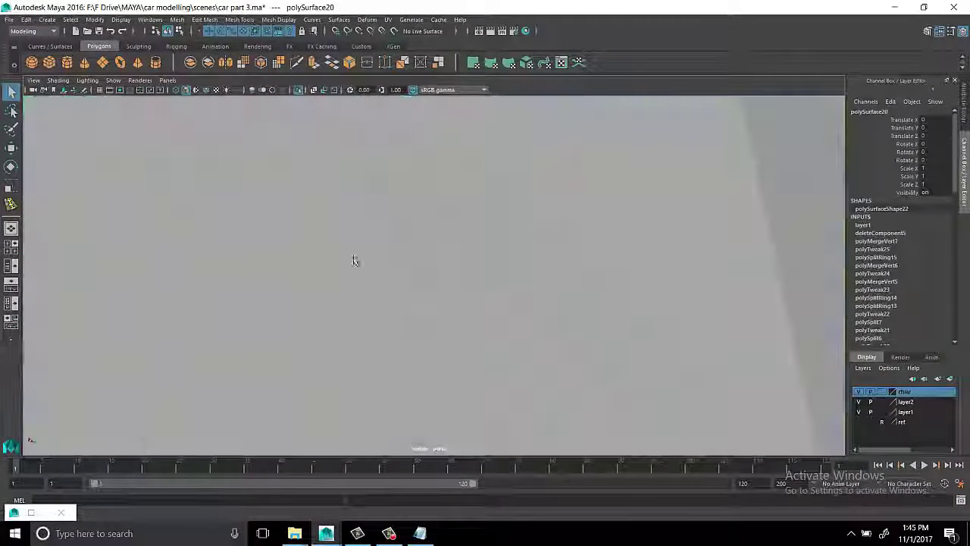
scroll(355, 260, "down", 5)
left_click(341, 280)
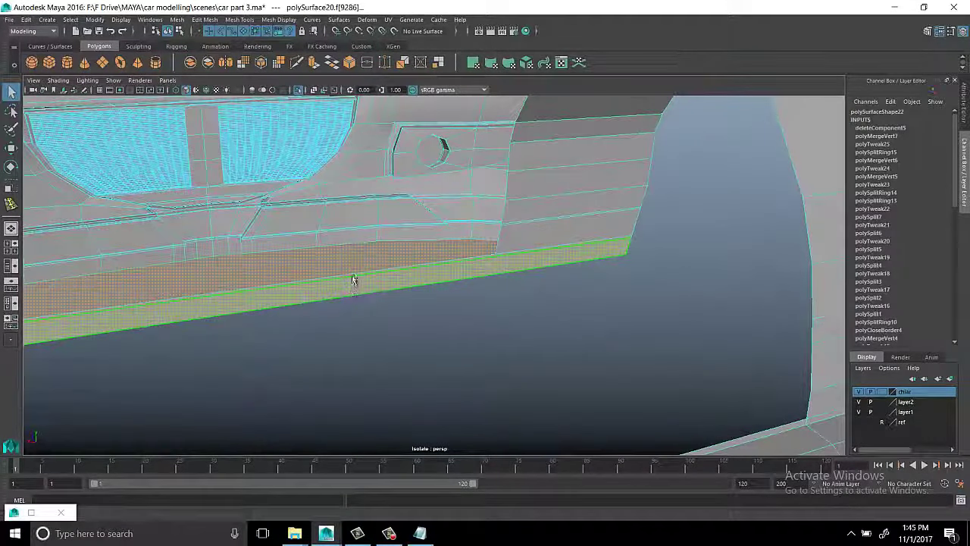
left_click(473, 327)
Delete the face at the wheel arch's lower edge
mouse_move(473, 327)
left_mouse_down("alt")
mouse_move(394, 297)
mouse_move(459, 270)
mouse_move(662, 325)
mouse_move(540, 322)
mouse_move(719, 259)
left_mouse_up("alt")
left_click(595, 281)
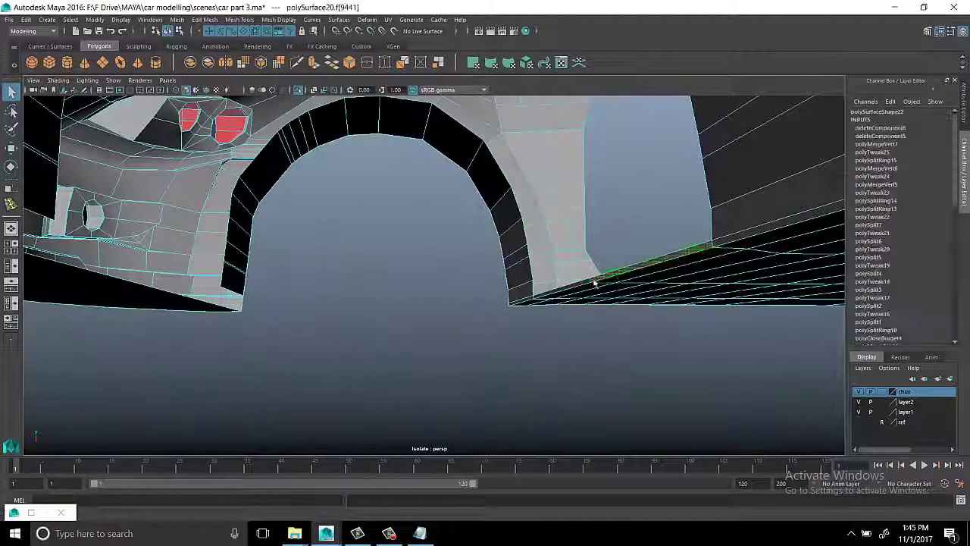
left_click(604, 409)
mouse_move(604, 408)
left_mouse_down("alt")
mouse_move(489, 275)
mouse_move(446, 321)
mouse_move(329, 316)
mouse_move(379, 292)
mouse_move(376, 235)
left_mouse_up("alt")
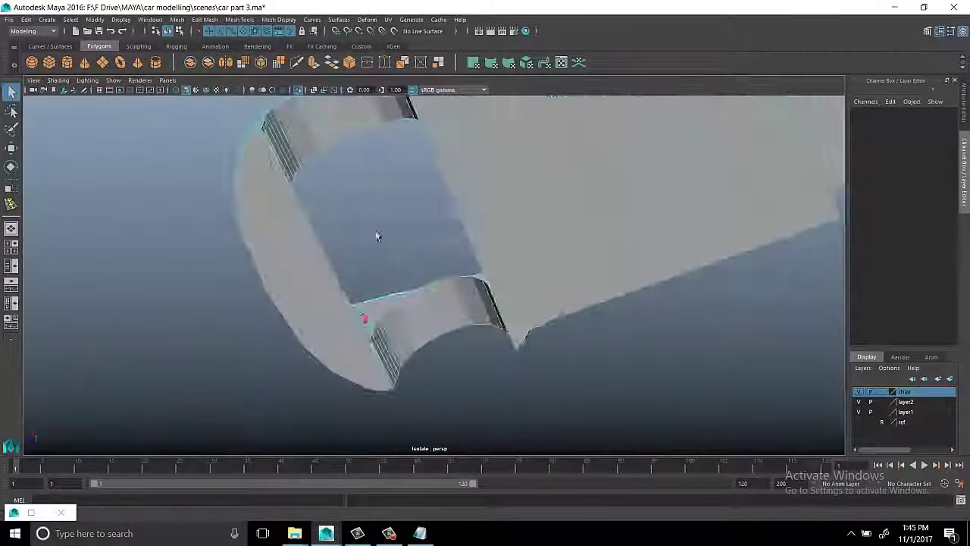
Orbit under the car and into the front wheel arch to check the deleted faces
left_click_drag(542, 158, 520, 179, "alt")
right_click_drag(519, 180, 500, 196)
mouse_move(500, 195)
left_mouse_down("alt")
mouse_move(511, 270)
mouse_move(562, 268)
mouse_move(520, 300)
left_mouse_up("alt")
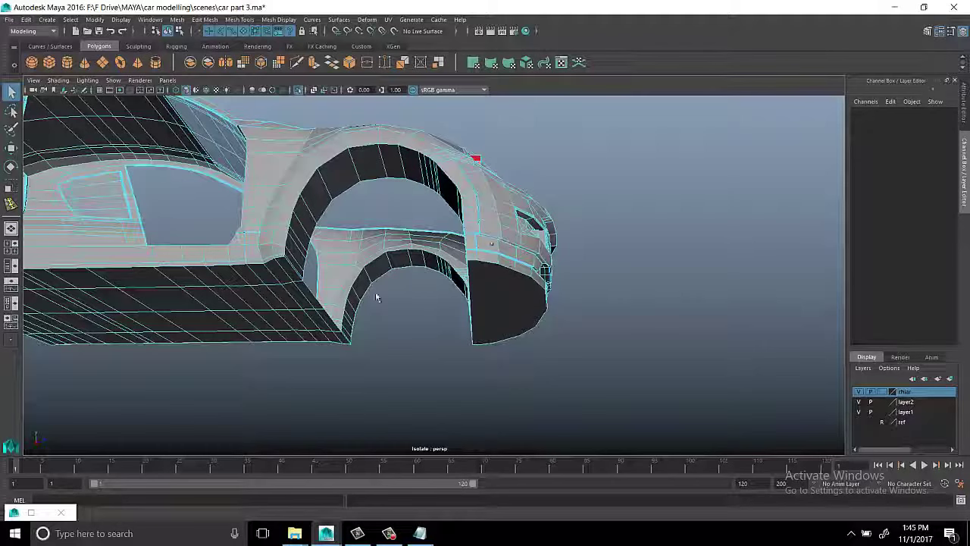
mouse_move(396, 287)
left_mouse_down("alt")
mouse_move(391, 269)
mouse_move(430, 249)
mouse_move(455, 253)
left_mouse_up("alt")
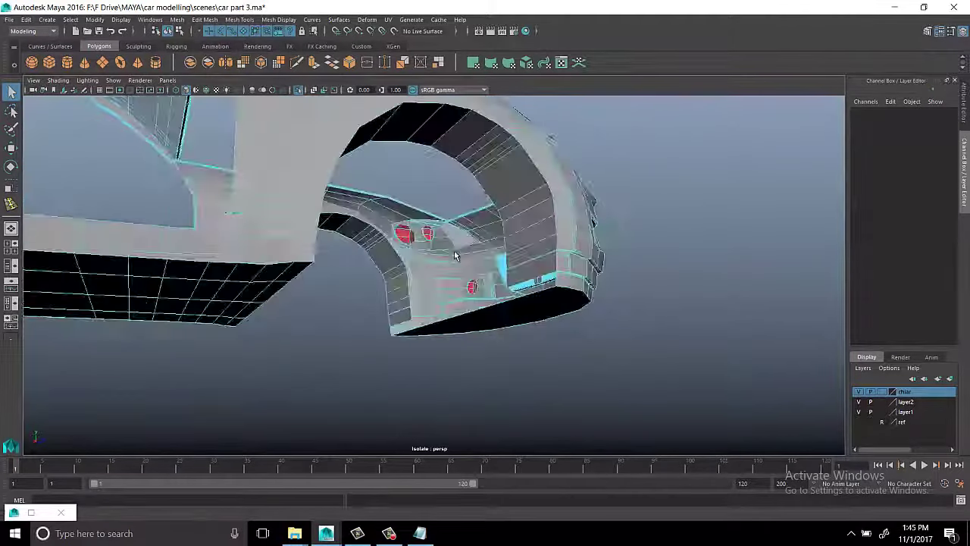
mouse_move(309, 253)
left_mouse_down("alt")
mouse_move(616, 255)
mouse_move(301, 244)
mouse_move(359, 236)
mouse_move(544, 265)
mouse_move(758, 273)
mouse_move(499, 315)
mouse_move(447, 407)
left_mouse_up("alt")
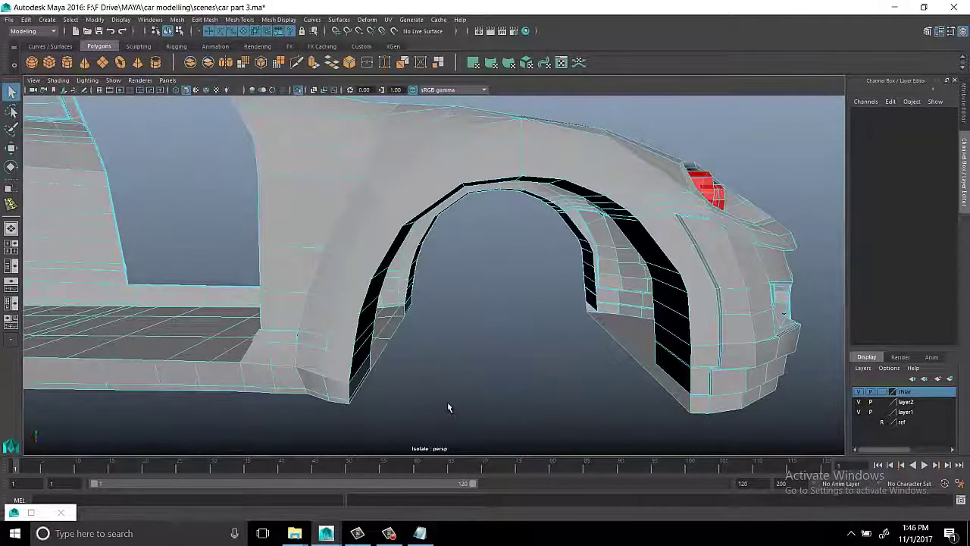
mouse_move(698, 413)
left_mouse_down("alt")
mouse_move(419, 182)
mouse_move(368, 258)
mouse_move(485, 336)
mouse_move(470, 356)
mouse_move(458, 353)
mouse_move(589, 321)
mouse_move(494, 448)
mouse_move(435, 278)
mouse_move(503, 266)
mouse_move(426, 288)
mouse_move(460, 307)
mouse_move(405, 325)
mouse_move(372, 318)
mouse_move(463, 361)
mouse_move(457, 290)
mouse_move(416, 313)
left_mouse_up("alt")
right_click(502, 266)
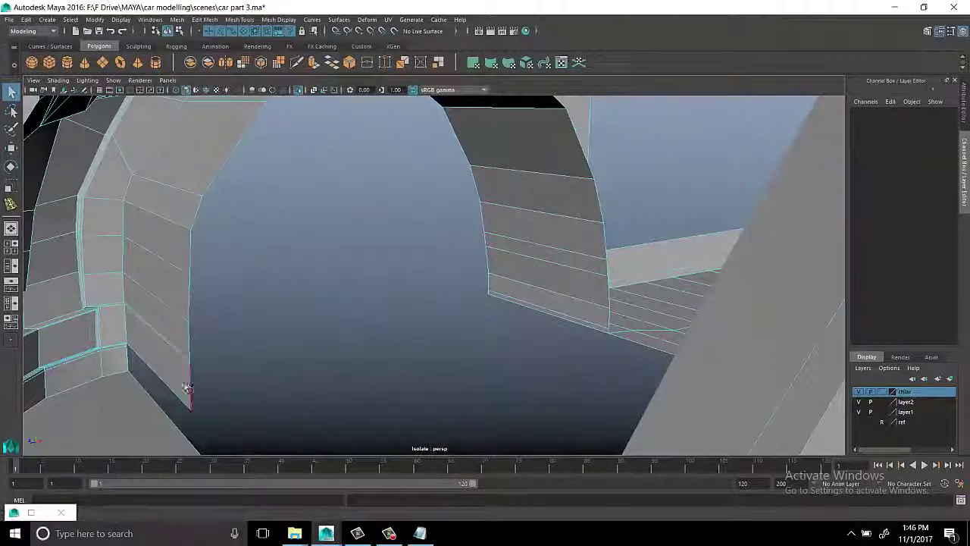
Select the fender's inner border edge inside the wheel arch
left_click_drag(188, 388, 348, 372, "alt")
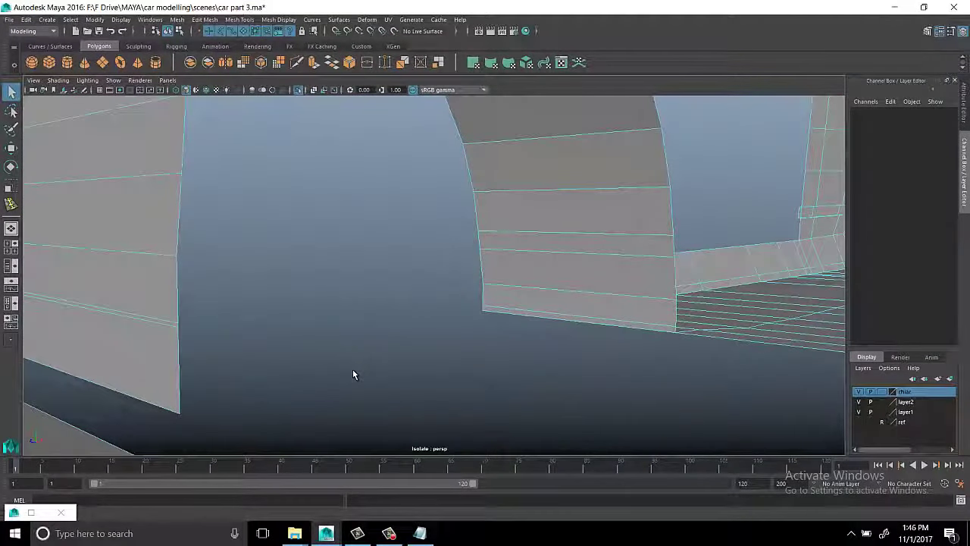
left_click(179, 361)
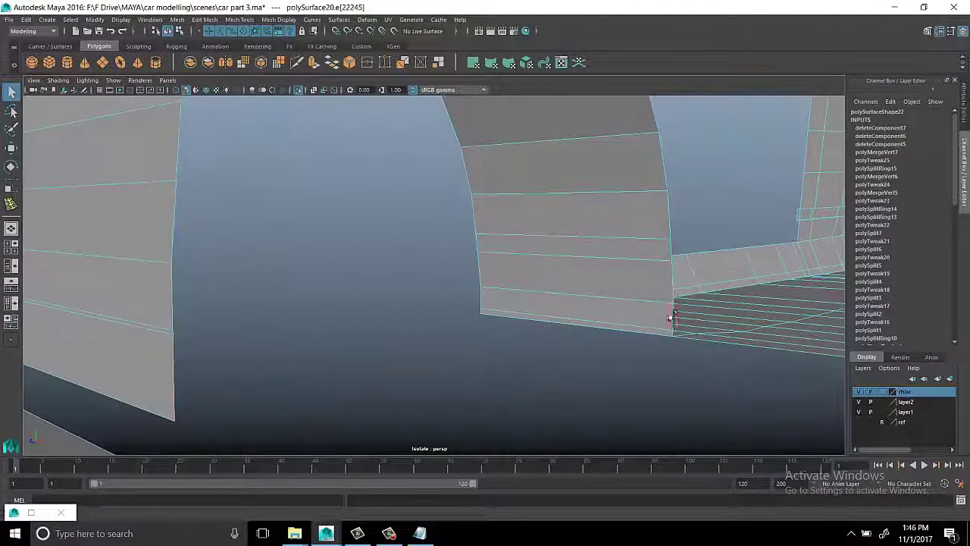
left_click_drag(674, 335, 411, 306, "alt")
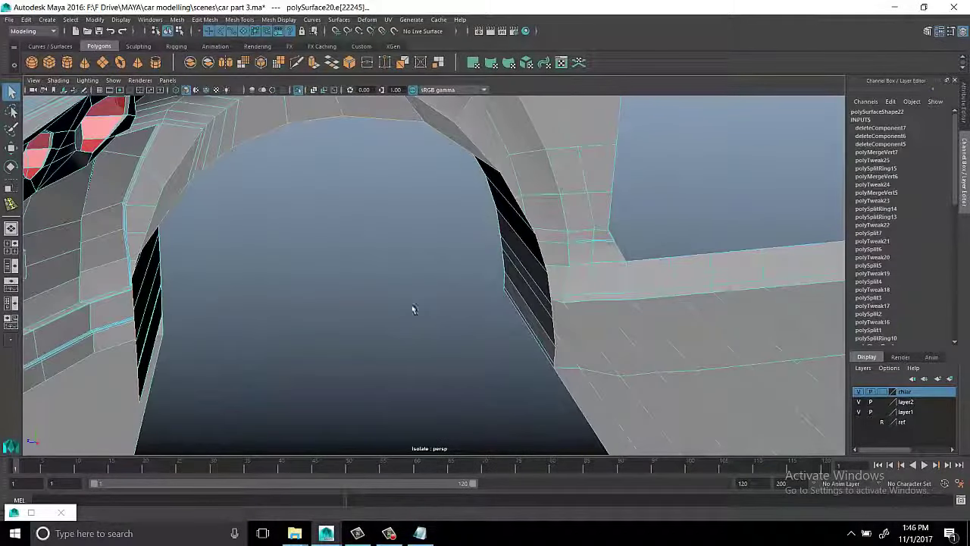
mouse_move(411, 305)
right_mouse_down("alt")
mouse_move(541, 292)
mouse_move(429, 331)
right_mouse_up("alt")
Extrude a wheel-arch border edge into a new strip (polyExtrudeEdge5) and inspect it from below
left_click(583, 337)
mouse_move(583, 337)
left_mouse_down("alt")
mouse_move(624, 342)
mouse_move(535, 322)
left_mouse_up("alt")
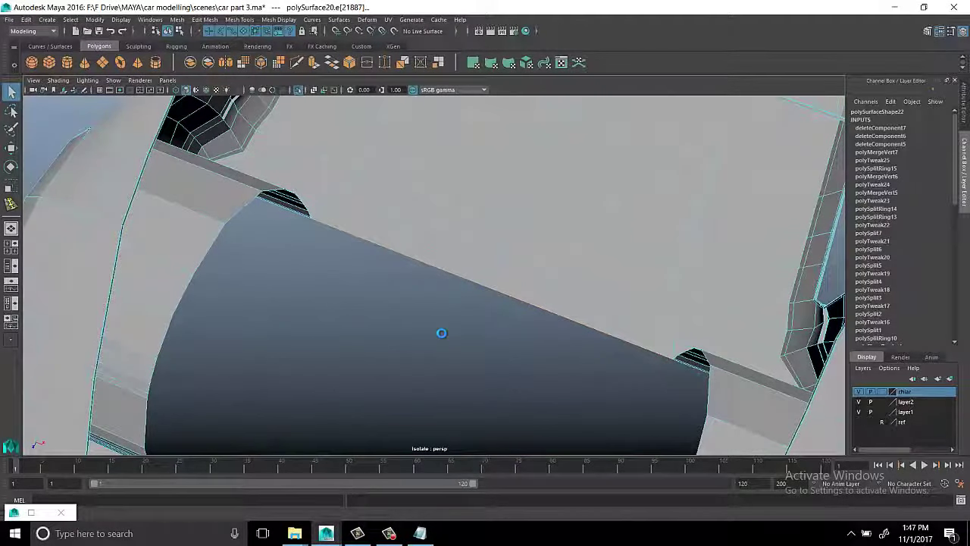
key("ctrl+e")
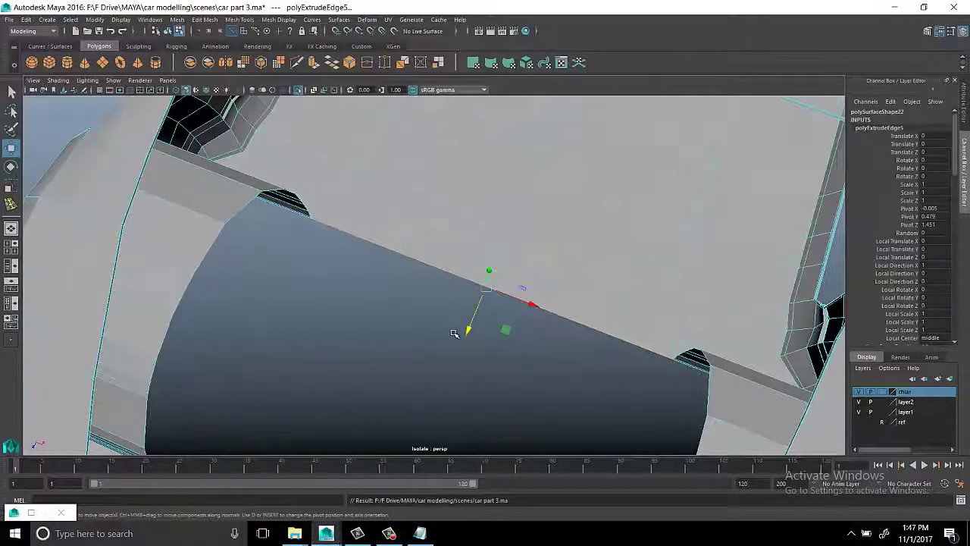
left_click_drag(453, 333, 198, 356, "alt")
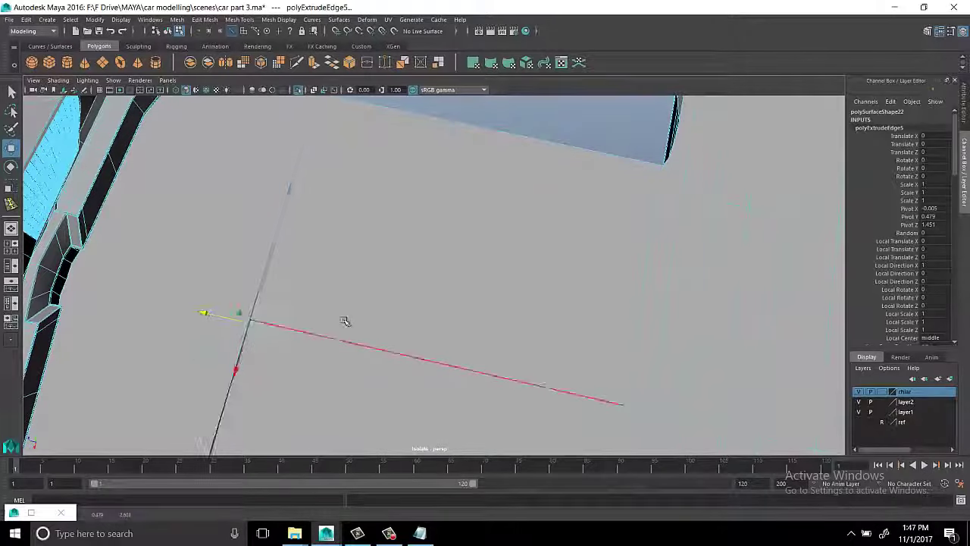
mouse_move(345, 321)
left_mouse_down("alt")
mouse_move(371, 272)
mouse_move(559, 296)
mouse_move(557, 308)
mouse_move(500, 278)
left_mouse_up("alt")
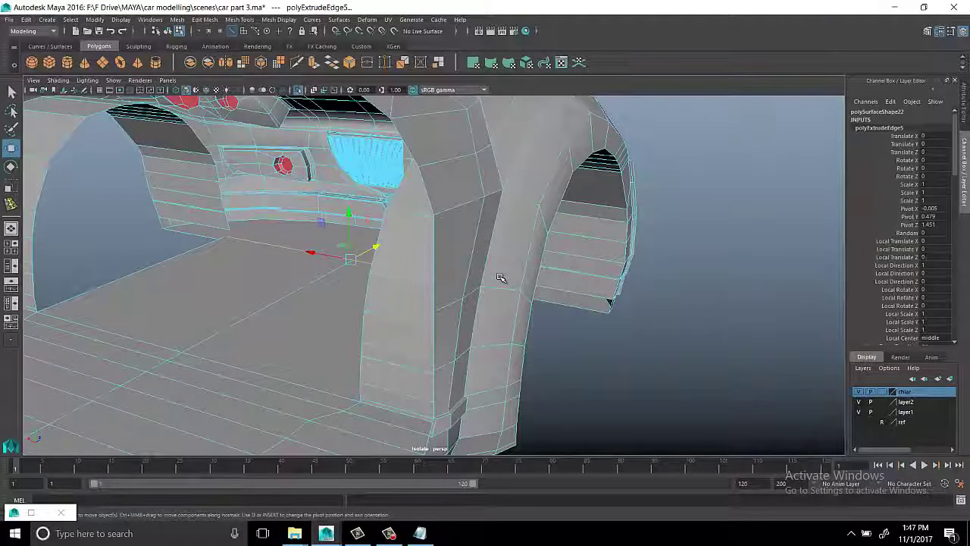
mouse_move(525, 208)
left_mouse_down("alt")
mouse_move(389, 158)
mouse_move(218, 255)
mouse_move(474, 222)
mouse_move(472, 264)
mouse_move(478, 230)
left_mouse_up("alt")
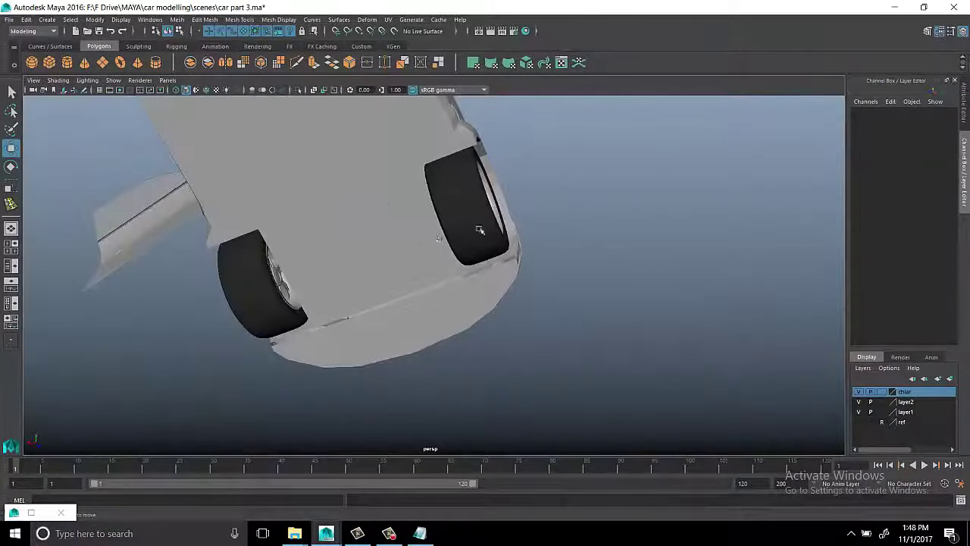
Select underside faces of the body, then restore the full car view with Ctrl+1
mouse_move(515, 179)
left_mouse_down("alt")
mouse_move(424, 229)
mouse_move(502, 223)
mouse_move(541, 253)
mouse_move(483, 260)
mouse_move(239, 248)
left_mouse_up("alt")
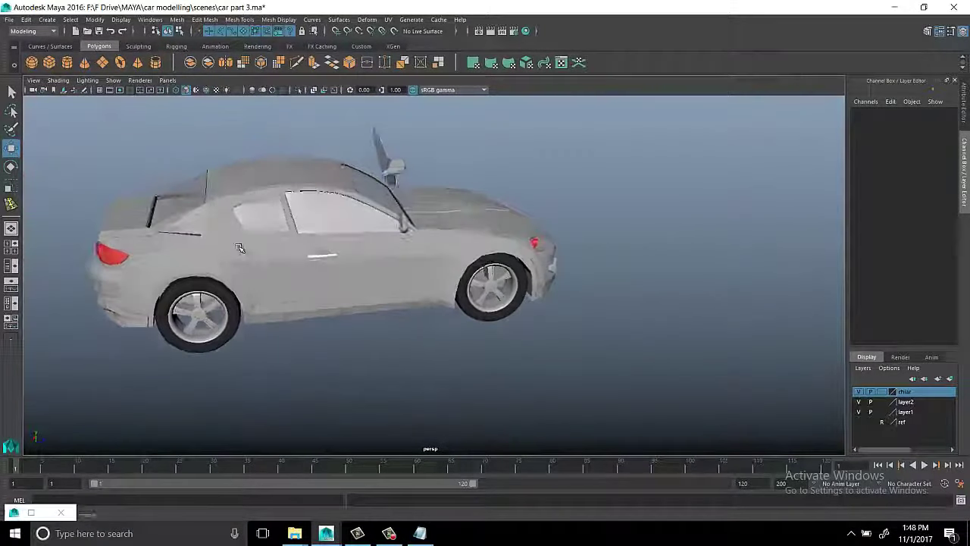
mouse_move(395, 236)
left_mouse_down("alt")
mouse_move(601, 266)
mouse_move(569, 310)
mouse_move(455, 320)
mouse_move(465, 316)
left_mouse_up("alt")
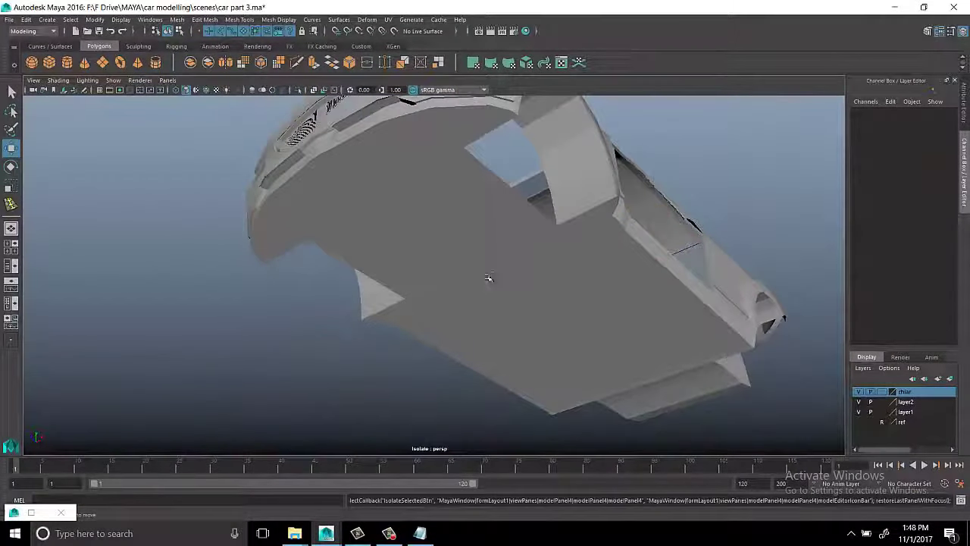
left_click(472, 182)
key("F11")
left_click(429, 231)
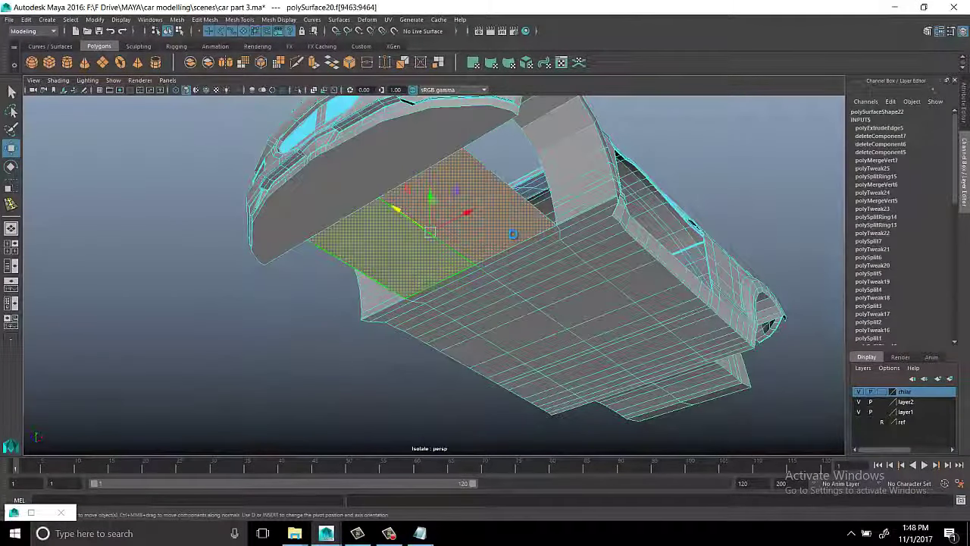
left_click_drag(513, 234, 635, 122, "alt")
left_click(635, 122)
key("ctrl+1")
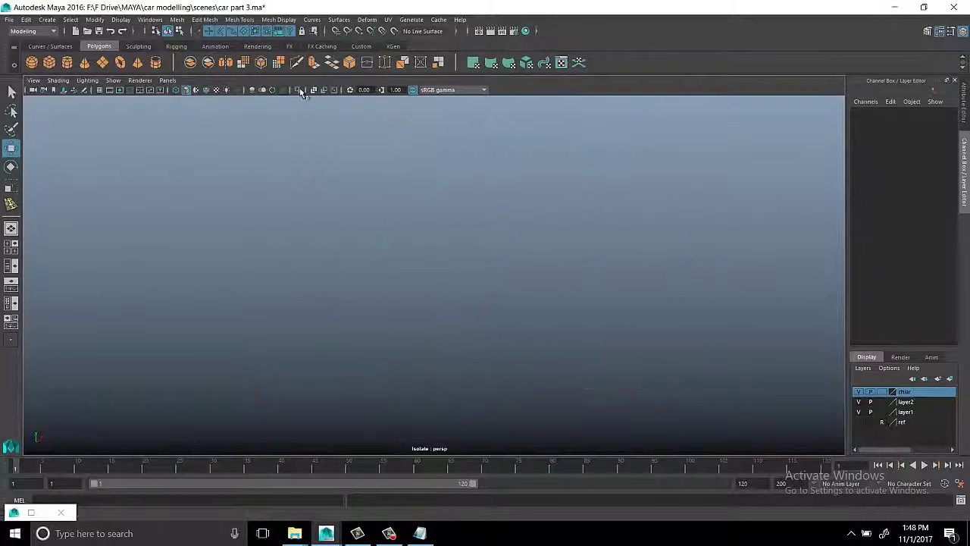
Orbit around the car's underside toward the rear and seat
mouse_move(818, 263)
left_mouse_down("alt")
mouse_move(541, 227)
mouse_move(455, 242)
mouse_move(369, 235)
left_mouse_up("alt")
scroll(455, 243, "up", 5)
scroll(369, 235, "down", 5)
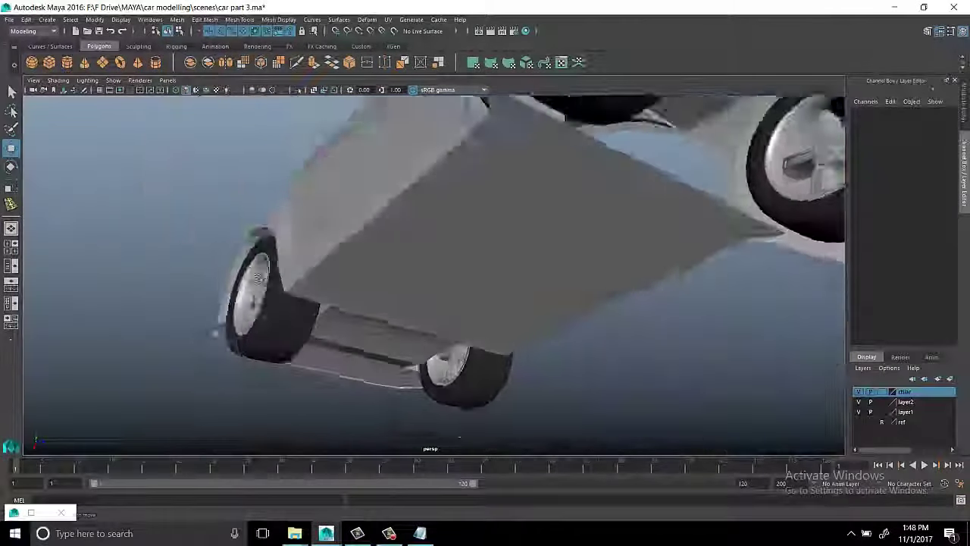
left_click_drag(372, 357, 485, 288, "alt")
scroll(582, 248, "up", 5)
scroll(582, 247, "down", 5)
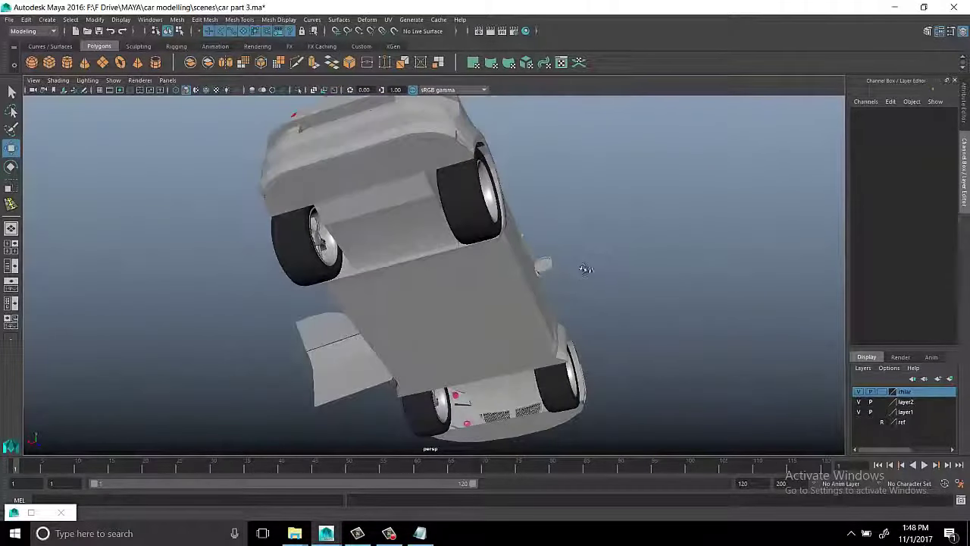
mouse_move(581, 268)
left_mouse_down("alt")
mouse_move(604, 277)
mouse_move(482, 387)
mouse_move(497, 392)
left_mouse_up("alt")
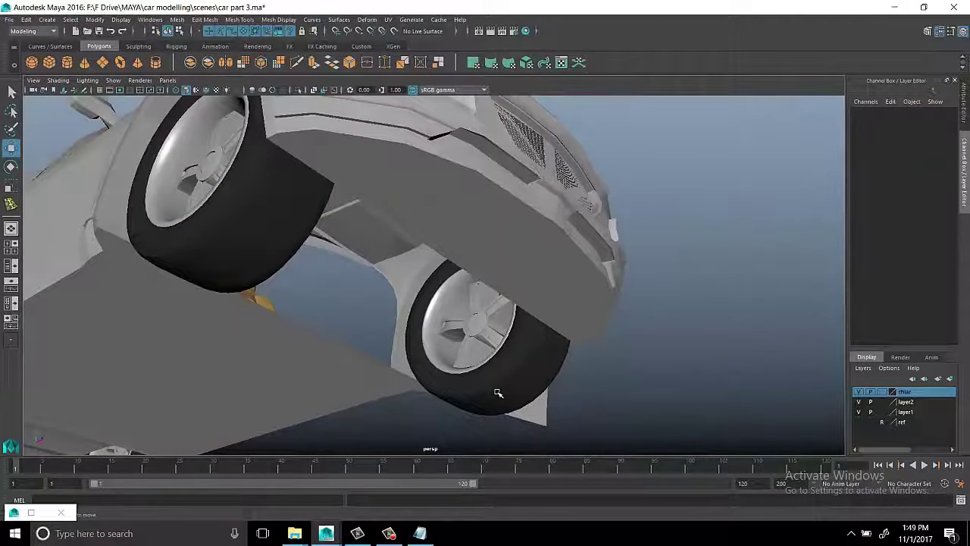
mouse_move(445, 303)
left_mouse_down("alt")
mouse_move(469, 293)
mouse_move(455, 372)
mouse_move(522, 331)
mouse_move(504, 366)
left_mouse_up("alt")
scroll(469, 293, "up", 5)
Isolate the body again and select an edge and two faces in the wheel well
right_click_drag(523, 272, 521, 336)
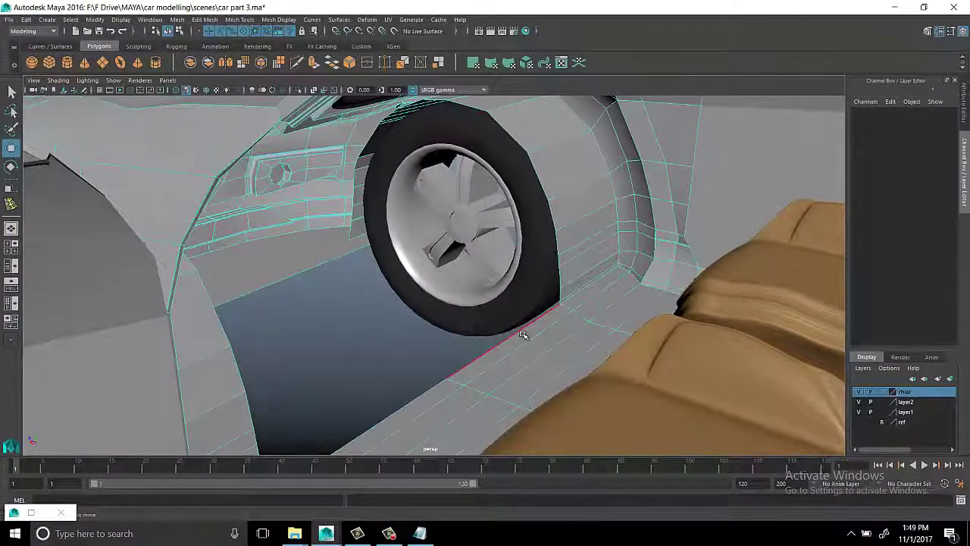
mouse_move(523, 333)
left_mouse_down("alt")
mouse_move(520, 271)
mouse_move(526, 353)
left_mouse_up("alt")
left_click(442, 392)
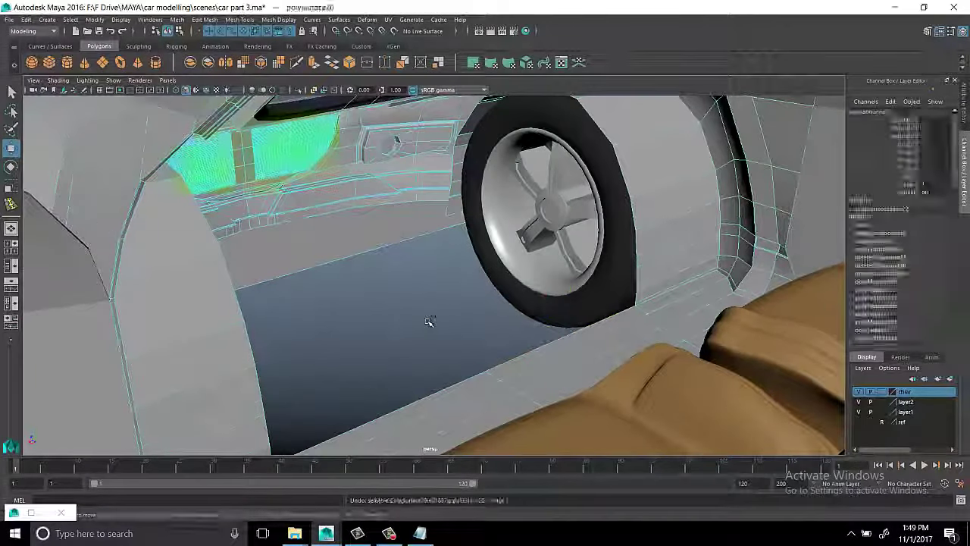
key("ctrl+1")
left_click_drag(426, 322, 370, 277, "alt")
left_click(411, 364)
key("f")
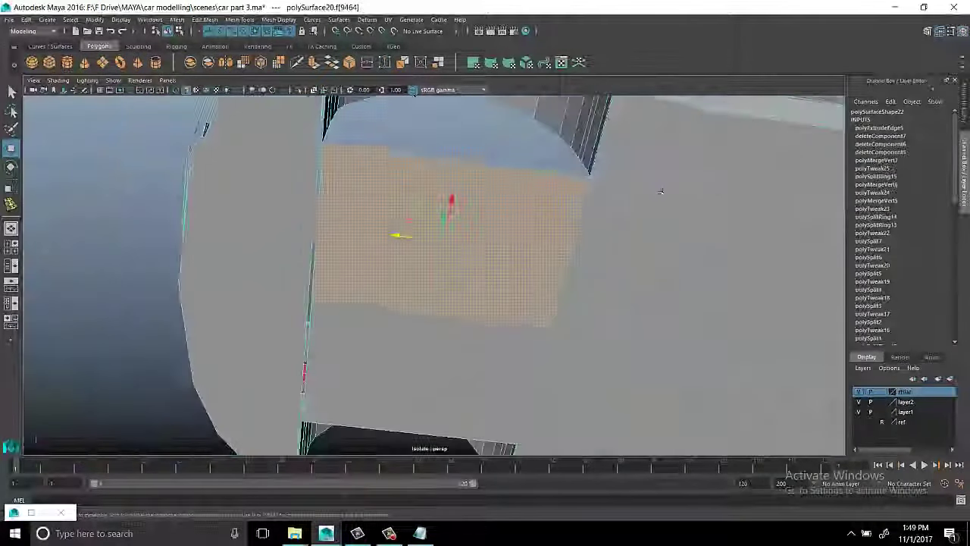
Return to object selection and orbit around the body's underside
mouse_move(424, 227)
left_mouse_down("alt")
mouse_move(377, 210)
mouse_move(428, 216)
mouse_move(417, 262)
mouse_move(667, 182)
left_mouse_up("alt")
key("F8")
right_click_drag(666, 182, 682, 242, "shift")
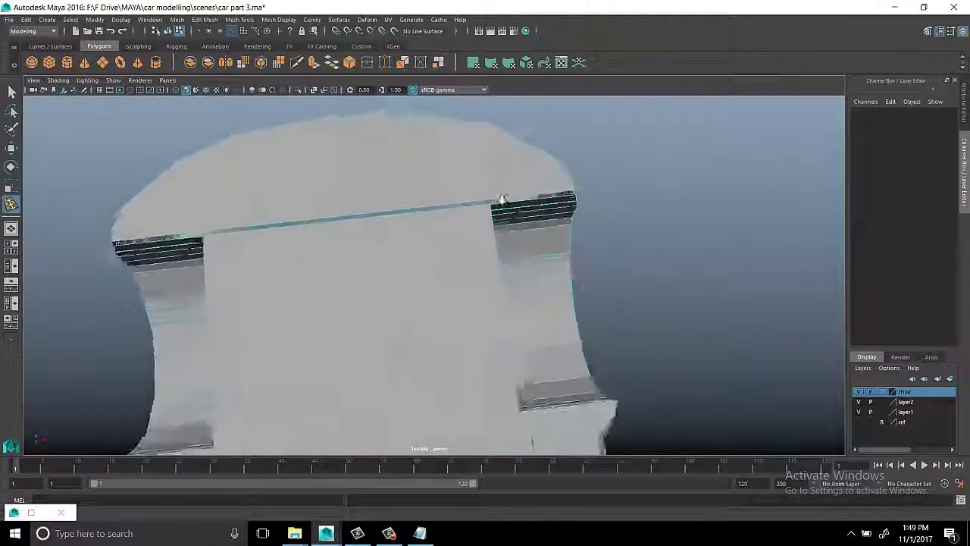
mouse_move(681, 243)
left_mouse_down("alt")
mouse_move(492, 288)
mouse_move(429, 192)
mouse_move(573, 353)
mouse_move(418, 288)
mouse_move(307, 343)
mouse_move(490, 232)
left_mouse_up("alt")
Cut a new edge across the underside with Multi-Cut (Ctrl+Shift+X)
left_click(447, 291)
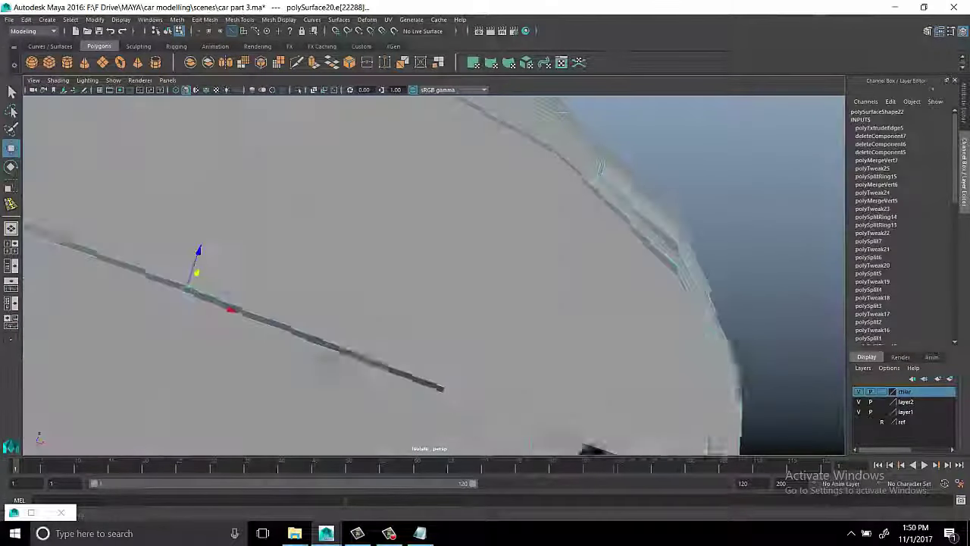
key("F8")
key("ctrl+shift+x")
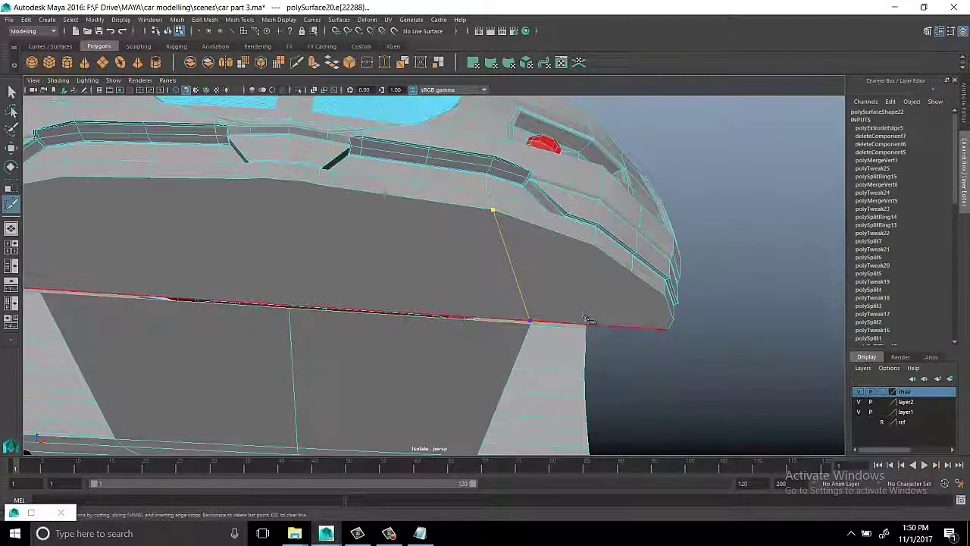
key("Return")
Select a loose vertex on the panel's front edge and merge it
left_click_drag(500, 286, 427, 180, "alt")
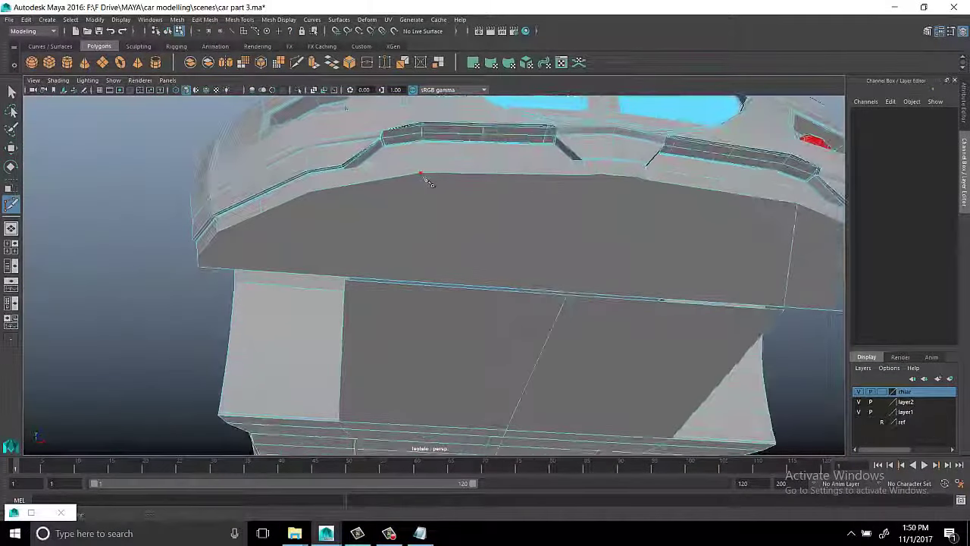
left_click_drag(400, 233, 421, 208, "alt")
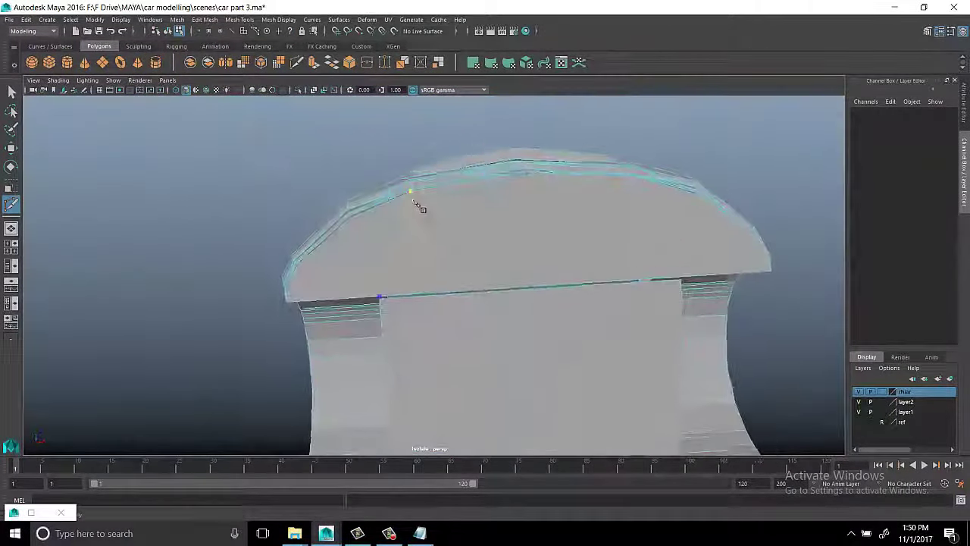
scroll(347, 211, "up", 5)
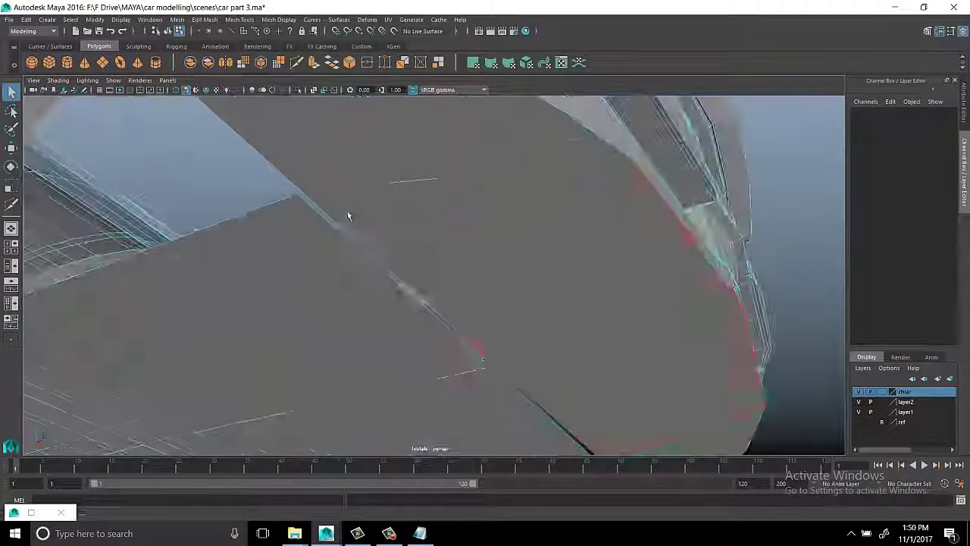
left_click(295, 195)
right_click_drag(340, 125, 341, 77, "shift")
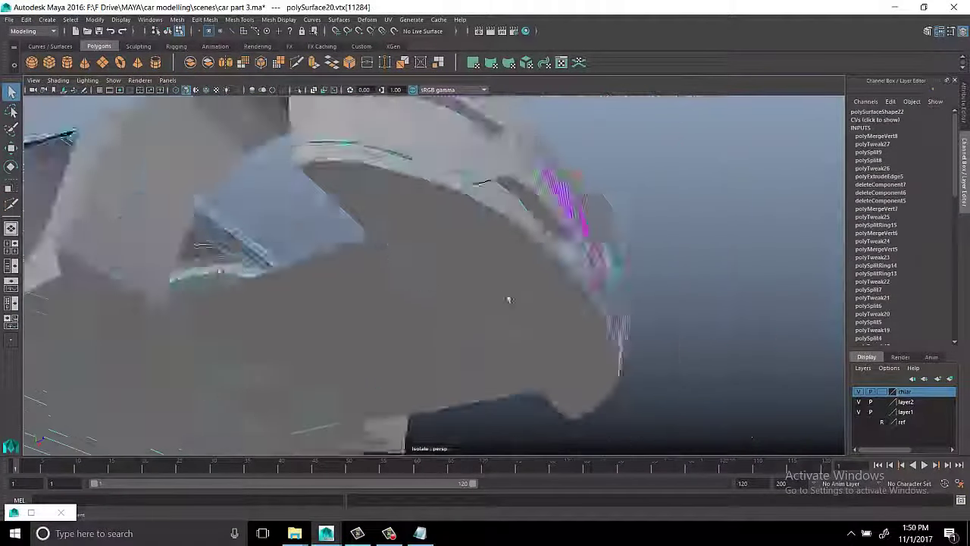
left_click_drag(434, 247, 656, 299, "alt")
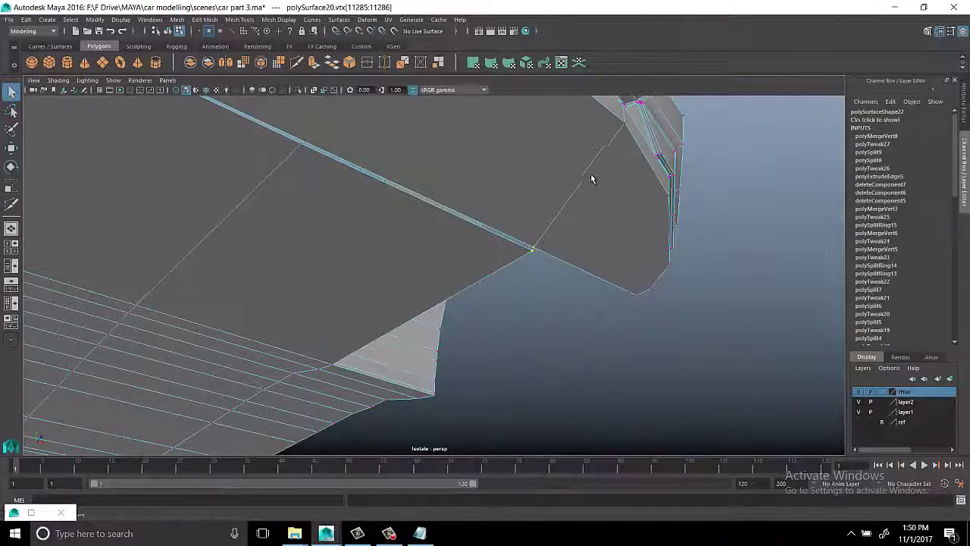
Cut another edge across the underside face
right_click_drag(552, 195, 560, 227)
right_click_drag(682, 205, 667, 235, "shift")
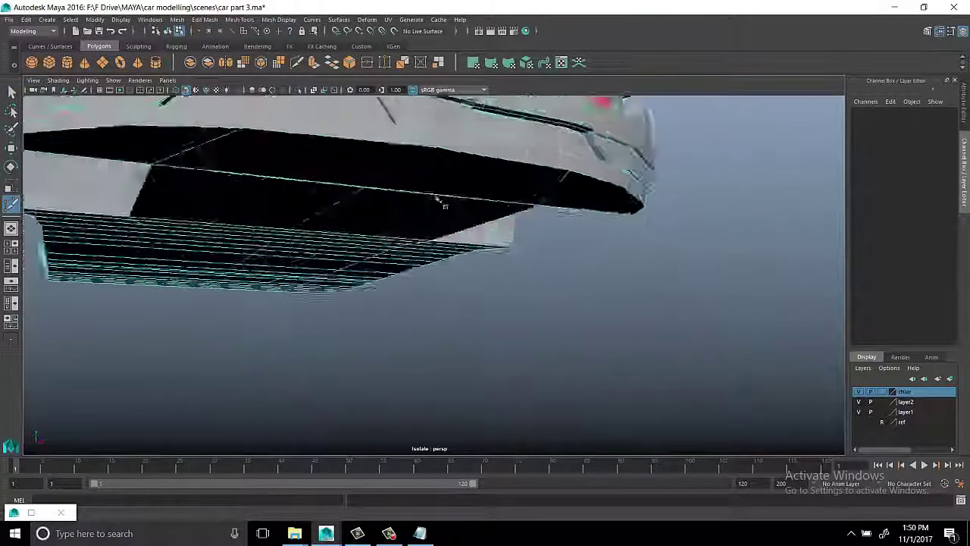
scroll(437, 198, "down", 5)
left_click_drag(425, 229, 413, 254, "alt")
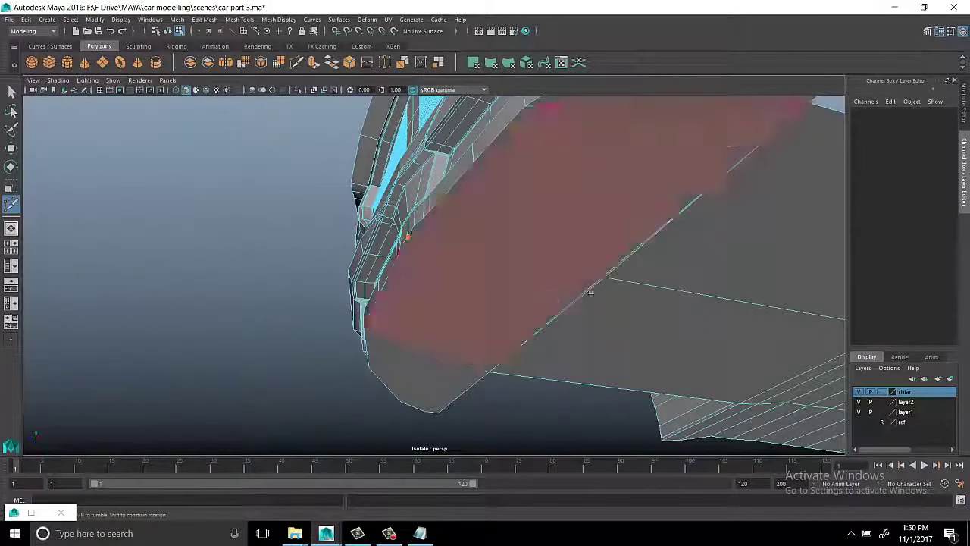
left_click_drag(591, 293, 589, 338, "alt")
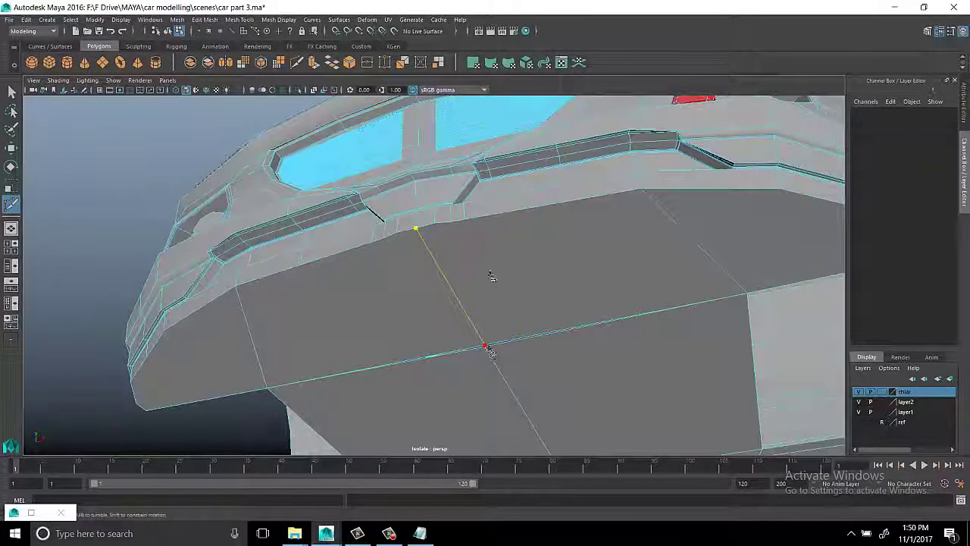
left_click_drag(552, 328, 438, 357, "alt")
key("F9")
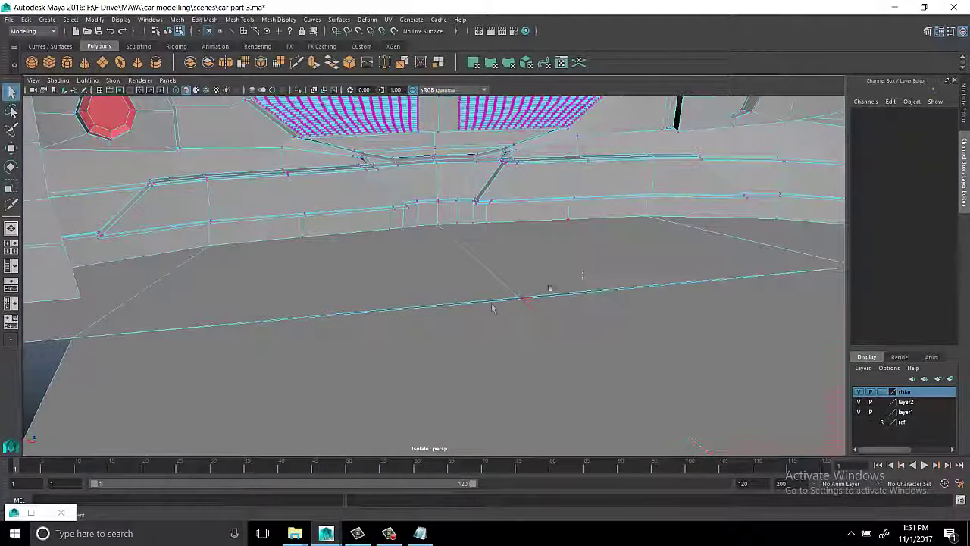
Target-weld a stray vertex onto its neighbour
left_click(586, 290)
right_click_drag(599, 250, 600, 237, "shift")
mouse_move(579, 255)
left_mouse_down("alt")
mouse_move(617, 253)
mouse_move(444, 177)
mouse_move(435, 195)
left_mouse_up("alt")
key("F8")
Select the panel's bottom border edge under the car front
right_click_drag(435, 194, 532, 310, "alt")
mouse_move(532, 310)
left_mouse_down("alt")
mouse_move(466, 277)
mouse_move(546, 309)
left_mouse_up("alt")
right_click_drag(450, 270, 454, 250)
left_click(457, 265)
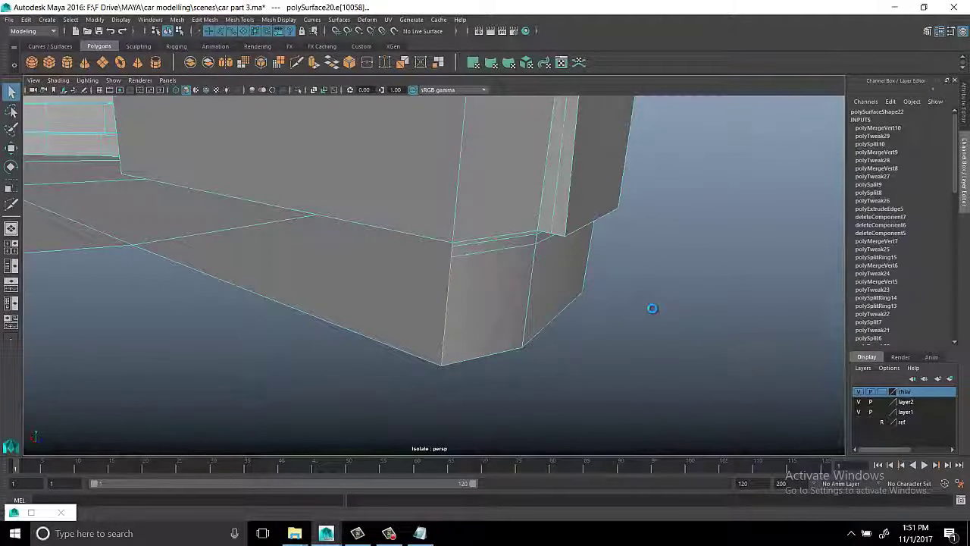
Extrude the selected border edge, move it out, and merge its corner vertex into the body
key("ctrl+e")
mouse_move(650, 307)
left_mouse_down("alt")
mouse_move(455, 313)
mouse_move(692, 372)
mouse_move(311, 337)
mouse_move(422, 336)
mouse_move(637, 374)
mouse_move(641, 297)
left_mouse_up("alt")
right_click_drag(640, 297, 597, 305, "alt")
key("w")
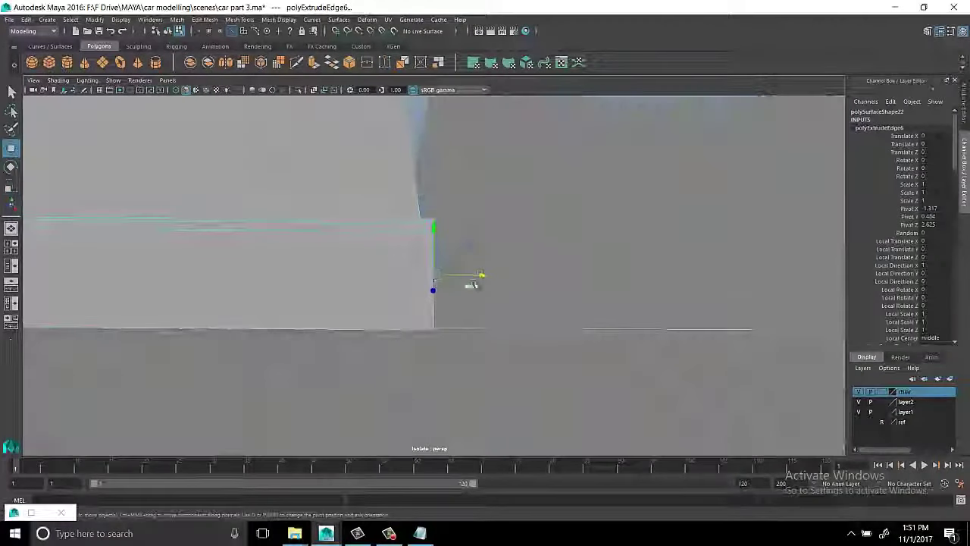
mouse_move(471, 278)
left_mouse_down("alt")
mouse_move(390, 265)
mouse_move(454, 253)
mouse_move(626, 251)
left_mouse_up("alt")
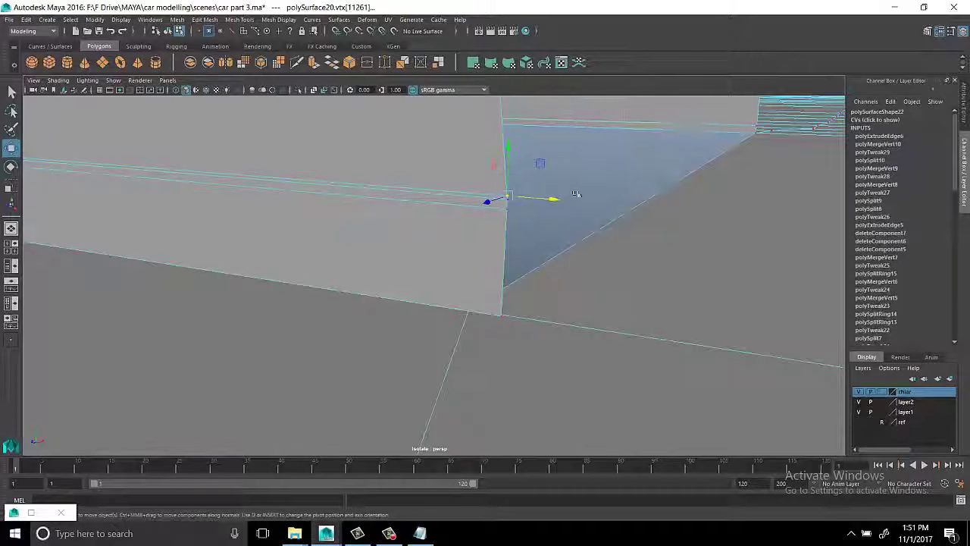
left_click_drag(575, 194, 502, 306, "alt")
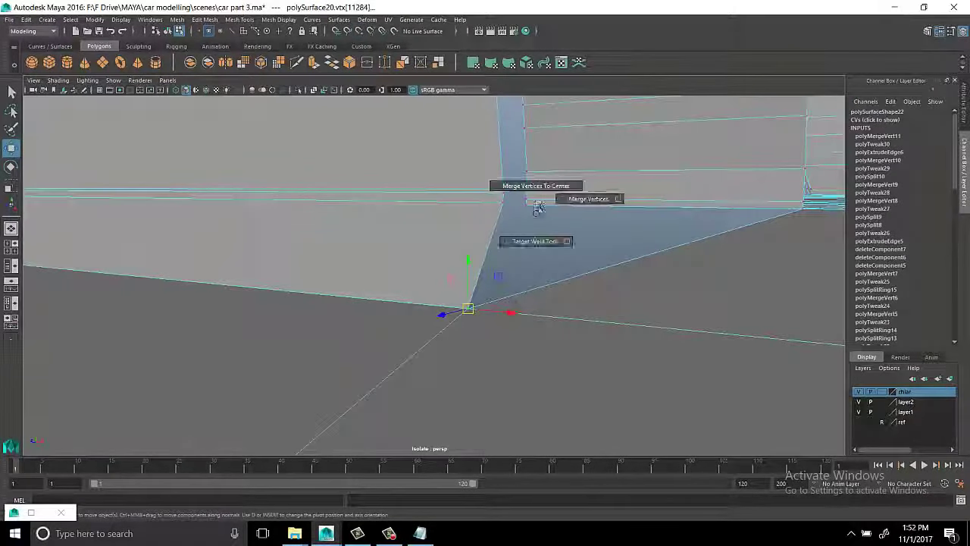
mouse_move(510, 235)
left_mouse_down("alt")
mouse_move(480, 271)
mouse_move(749, 182)
mouse_move(469, 251)
mouse_move(396, 210)
mouse_move(394, 293)
mouse_move(386, 249)
mouse_move(505, 323)
mouse_move(469, 270)
left_mouse_up("alt")
key("F8")
Extrude the next panel edge into a strip and weld its end vertex to the neighbour
left_click(469, 270)
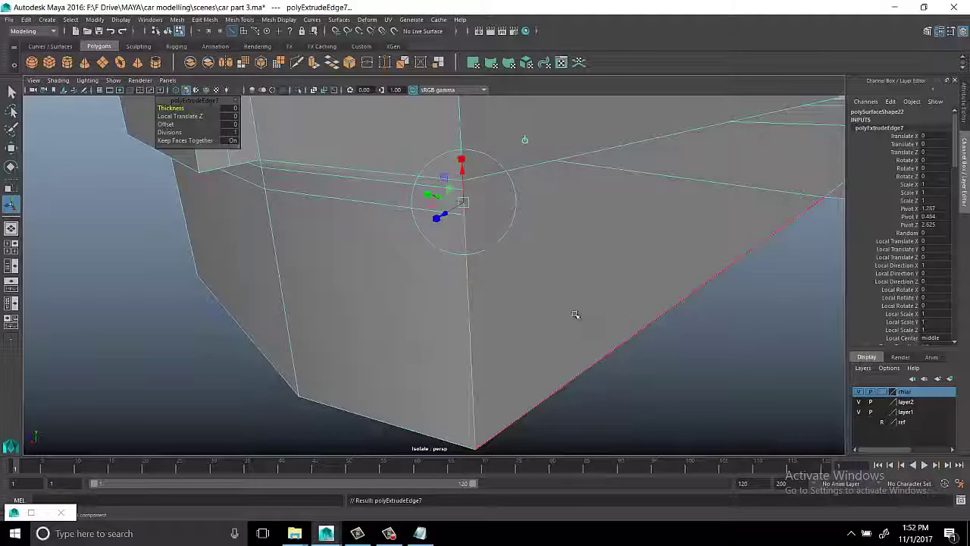
left_click_drag(595, 269, 530, 250, "alt")
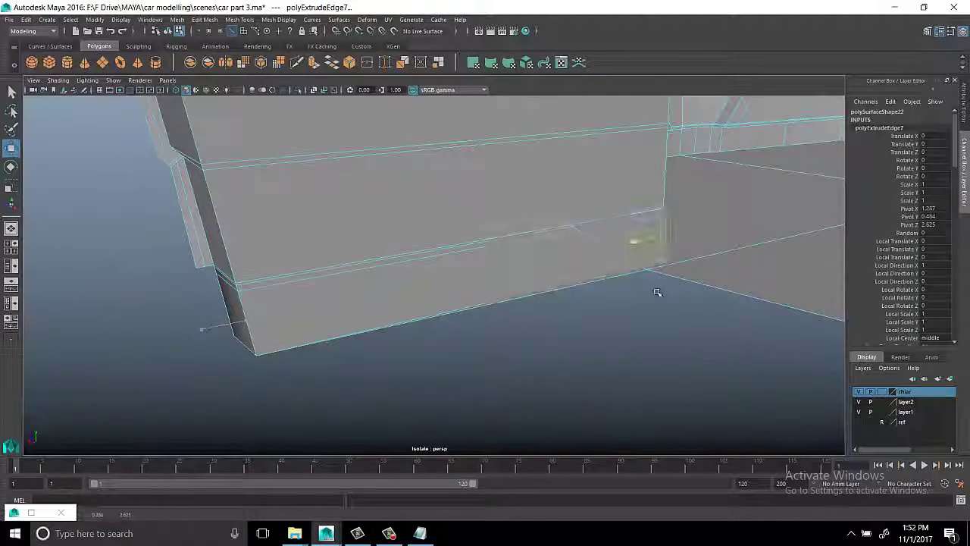
mouse_move(656, 288)
left_mouse_down("alt")
mouse_move(578, 283)
mouse_move(499, 326)
left_mouse_up("alt")
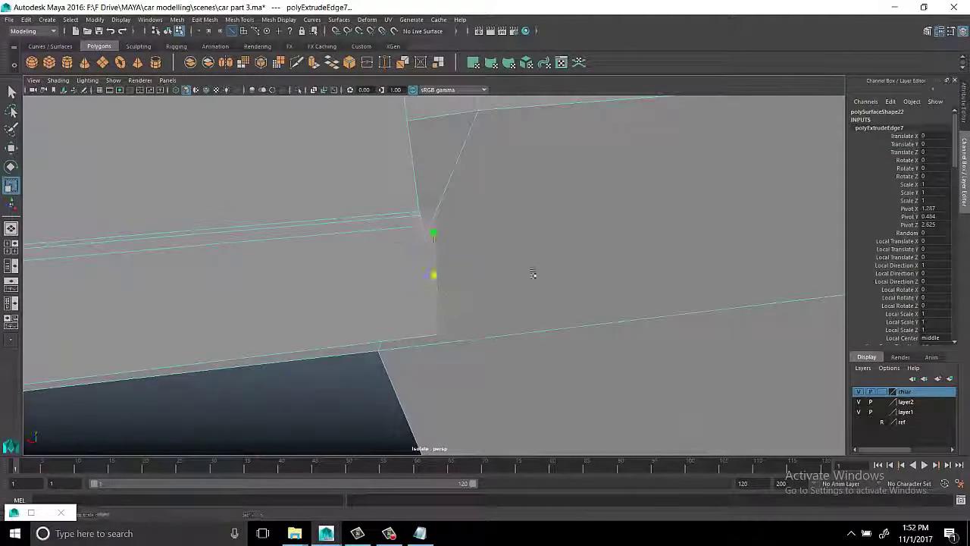
key("w")
mouse_move(532, 275)
left_mouse_down("alt")
mouse_move(412, 307)
mouse_move(460, 276)
left_mouse_up("alt")
scroll(363, 283, "down", 3)
scroll(396, 281, "up", 5)
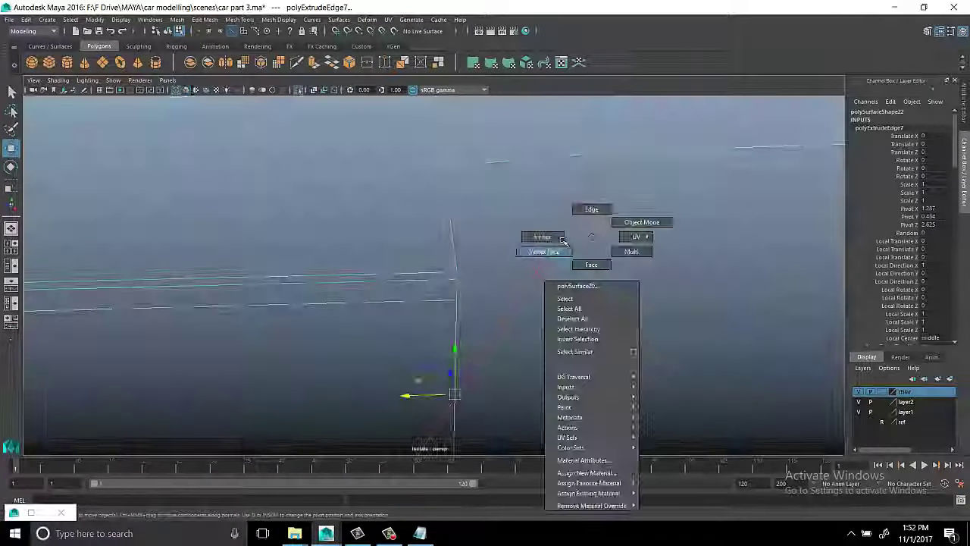
right_click_drag(562, 240, 562, 239)
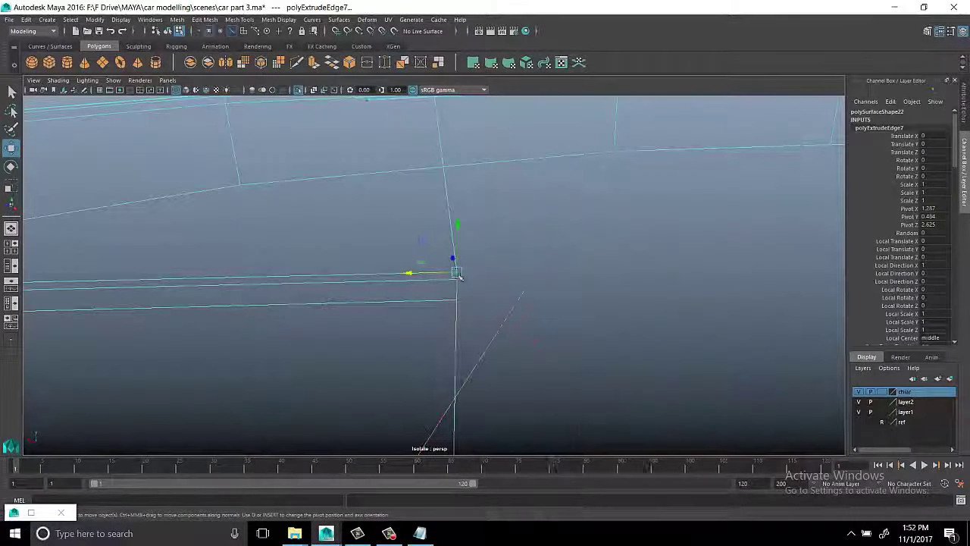
right_click_drag(534, 189, 534, 150, "shift")
mouse_move(505, 324)
left_mouse_down("alt")
mouse_move(545, 293)
mouse_move(438, 315)
left_mouse_up("alt")
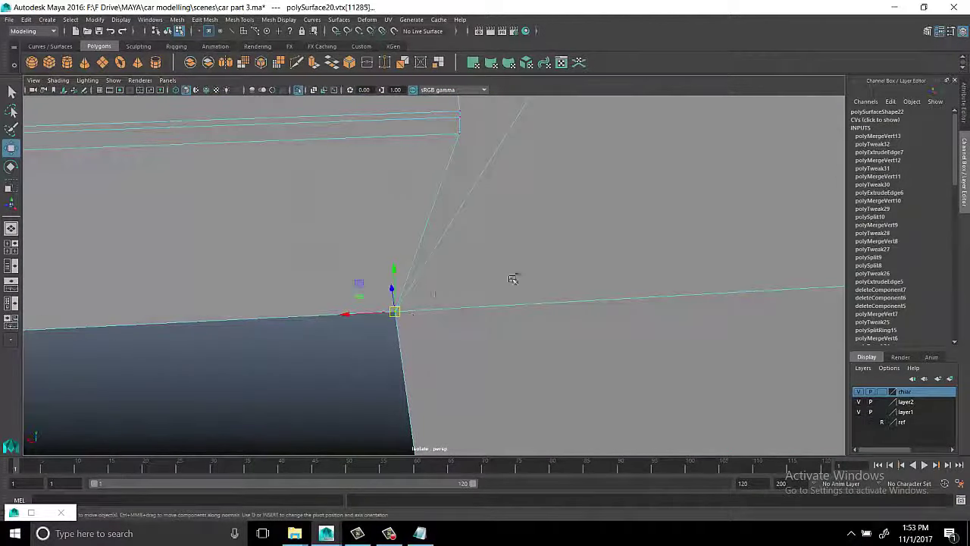
mouse_move(533, 206)
left_mouse_down("alt")
mouse_move(532, 254)
mouse_move(590, 233)
mouse_move(316, 296)
mouse_move(612, 234)
mouse_move(618, 167)
left_mouse_up("alt")
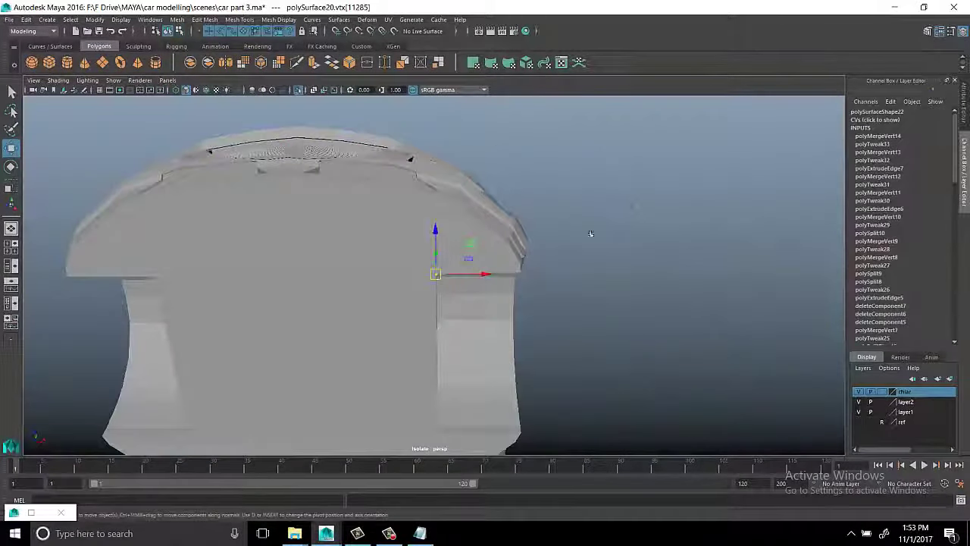
left_click(617, 166)
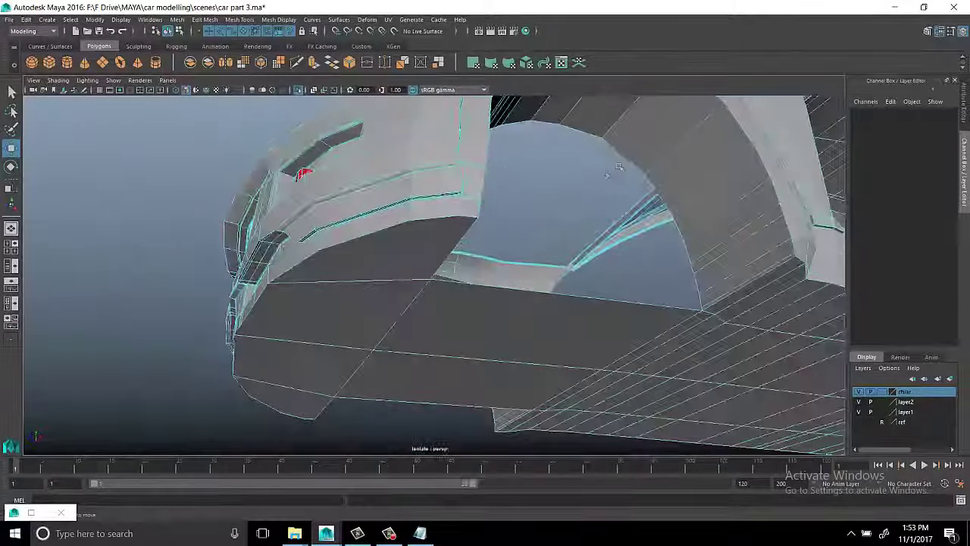
Select the wheel-well panel edge and the floor edge beneath the wheel arch
mouse_move(630, 227)
left_mouse_down("alt")
mouse_move(472, 281)
mouse_move(455, 292)
mouse_move(459, 308)
mouse_move(297, 237)
mouse_move(356, 320)
mouse_move(448, 329)
mouse_move(437, 319)
left_mouse_up("alt")
mouse_move(515, 299)
left_mouse_down("alt")
mouse_move(427, 321)
mouse_move(448, 321)
mouse_move(460, 304)
mouse_move(490, 331)
left_mouse_up("alt")
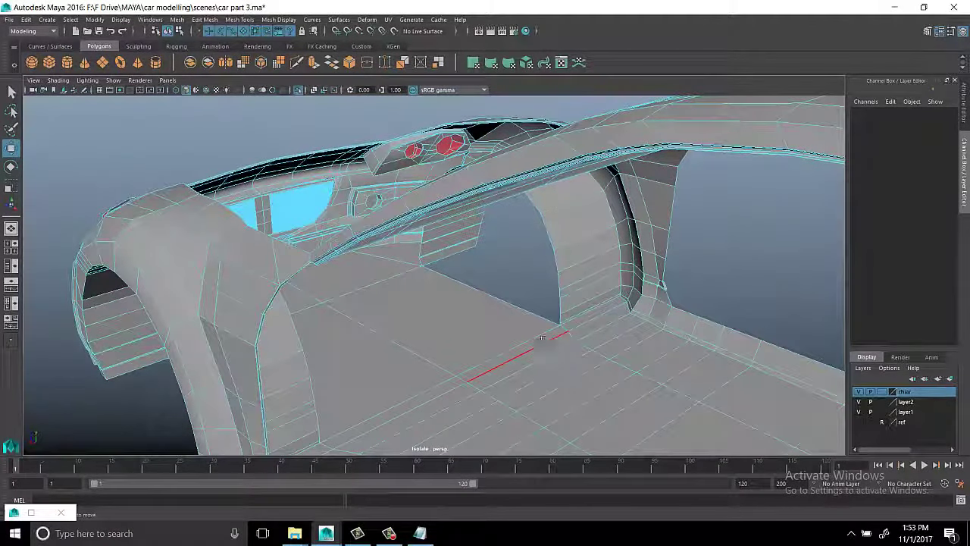
right_click_drag(558, 277, 612, 250)
mouse_move(612, 251)
left_mouse_down("alt")
mouse_move(591, 255)
mouse_move(664, 319)
mouse_move(653, 266)
mouse_move(671, 205)
mouse_move(253, 274)
left_mouse_up("alt")
left_click(591, 256)
key("F10")
left_click(652, 223)
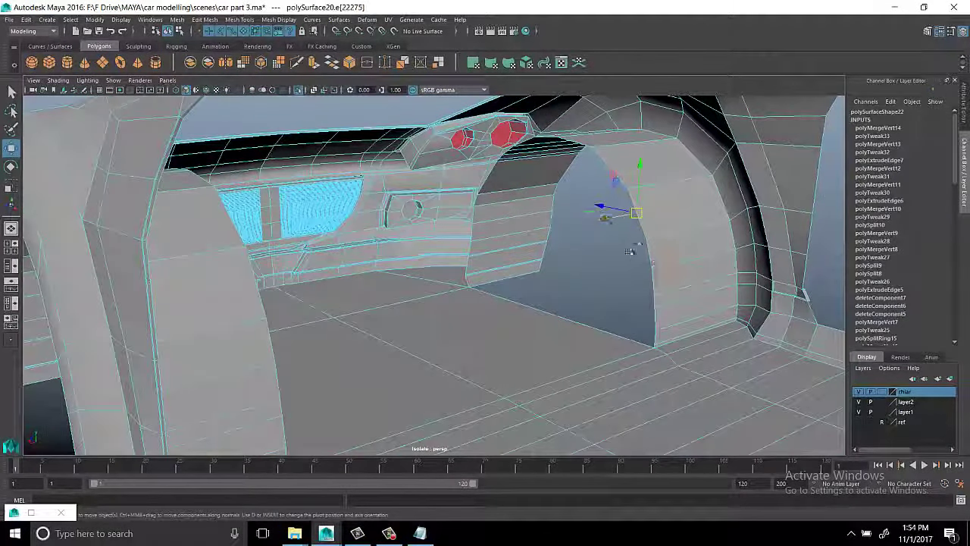
left_click(683, 345)
mouse_move(682, 345)
left_mouse_down("alt")
mouse_move(602, 292)
mouse_move(568, 310)
mouse_move(664, 291)
left_mouse_up("alt")
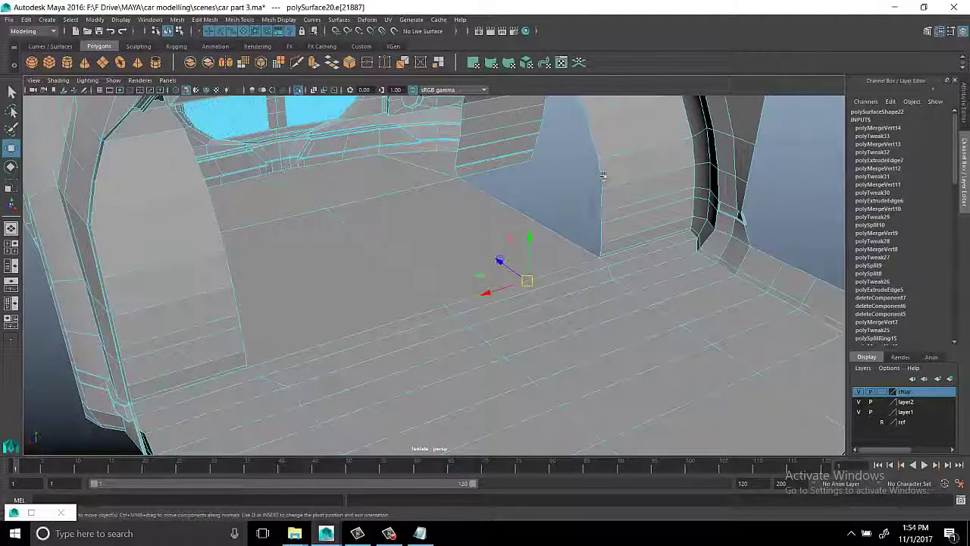
mouse_move(591, 129)
left_mouse_down("alt")
mouse_move(531, 162)
mouse_move(656, 317)
left_mouse_up("alt")
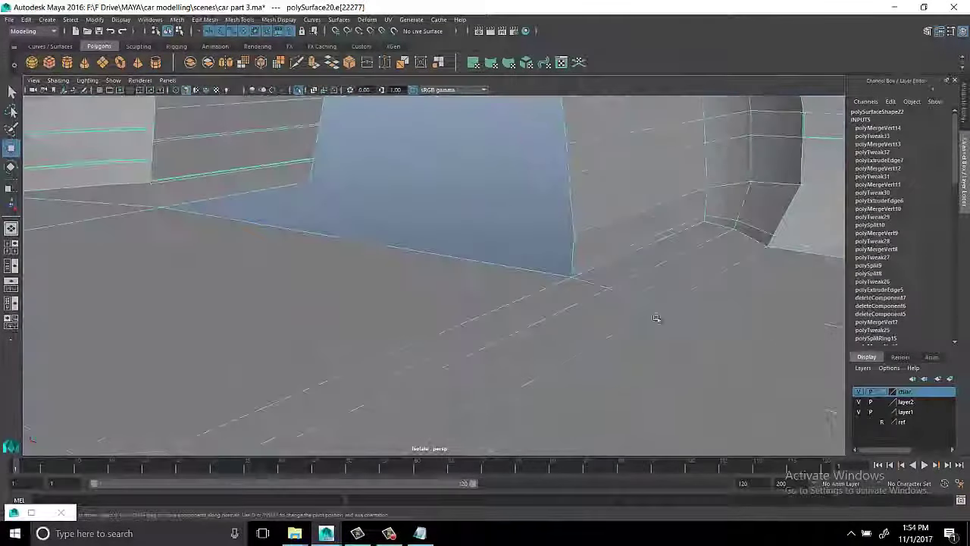
mouse_move(572, 161)
left_mouse_down("alt")
mouse_move(580, 135)
mouse_move(551, 280)
left_mouse_up("alt")
mouse_move(537, 209)
left_mouse_down("alt")
mouse_move(515, 260)
mouse_move(599, 283)
left_mouse_up("alt")
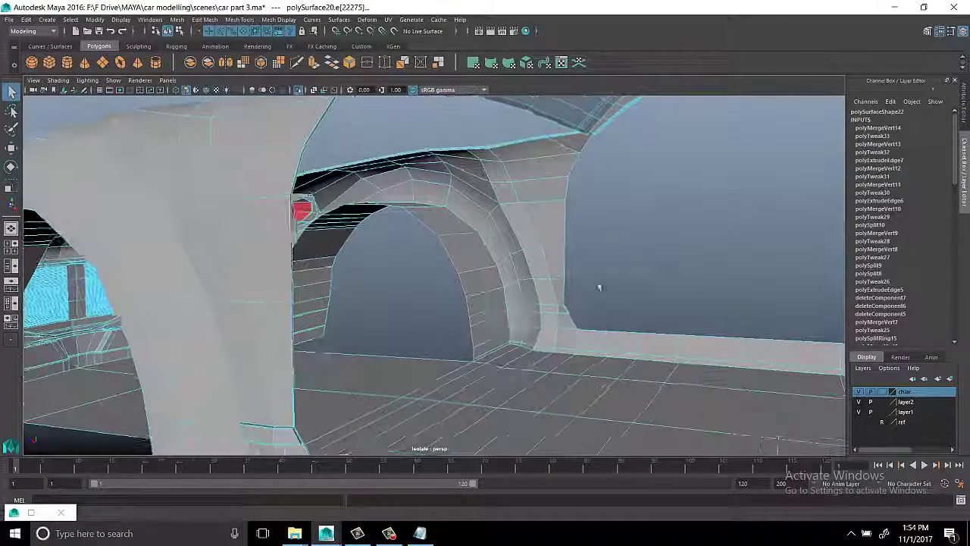
scroll(462, 237, "down", 2)
mouse_move(647, 235)
right_mouse_down("shift")
mouse_move(646, 250)
mouse_move(625, 258)
right_mouse_up("shift")
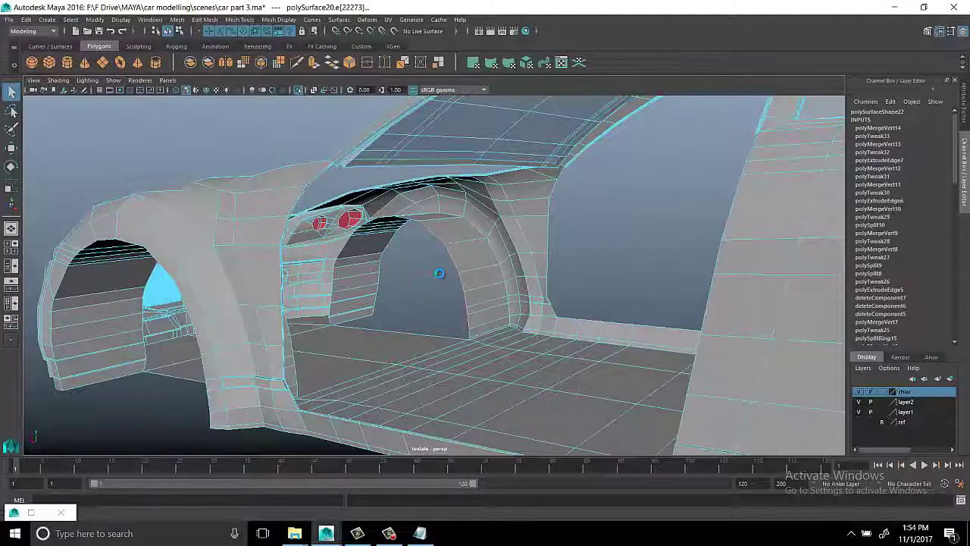
Extrude the wheel-well edges and move the new strip into place against the body
key("ctrl+e")
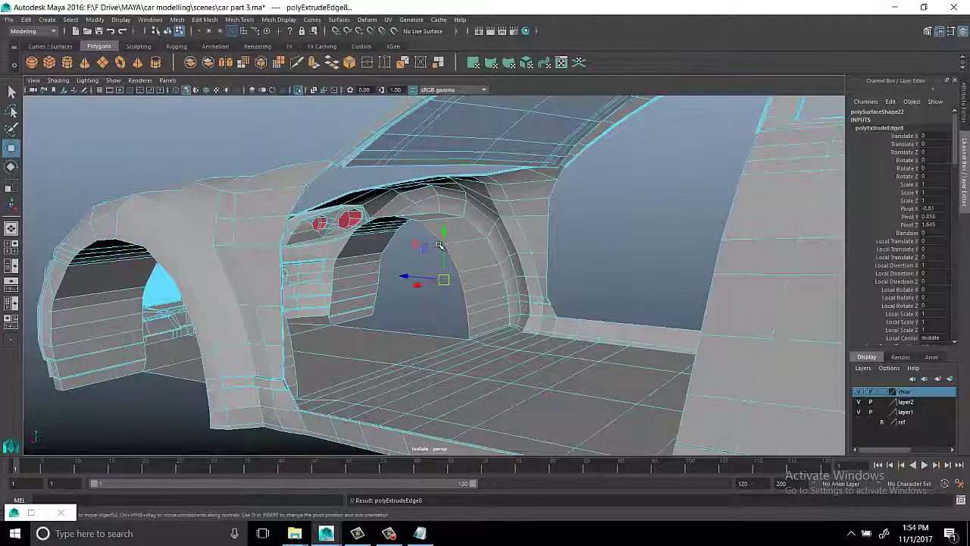
mouse_move(349, 303)
left_mouse_down("alt")
mouse_move(589, 277)
mouse_move(612, 299)
mouse_move(364, 353)
left_mouse_up("alt")
key("ctrl+z")
left_click_drag(551, 294, 680, 404, "alt")
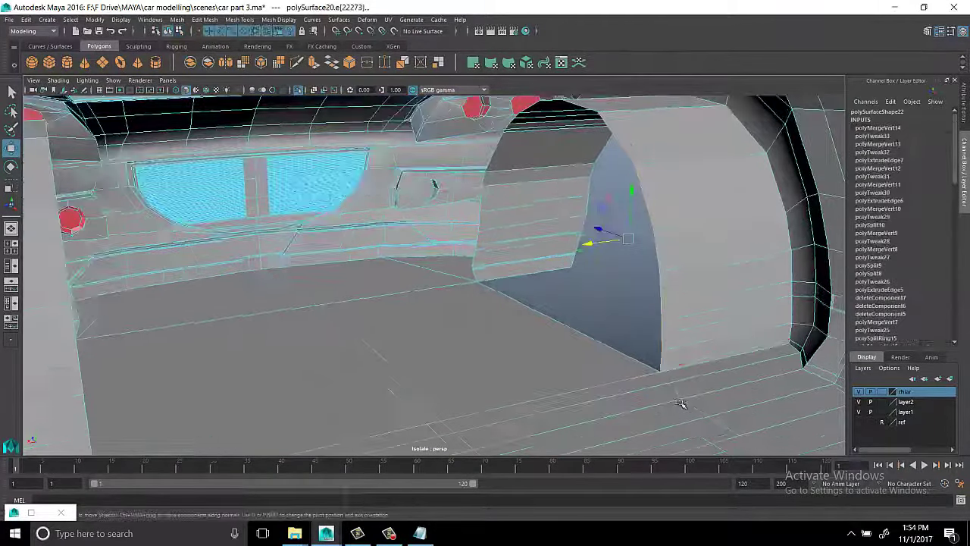
mouse_move(663, 357)
left_mouse_down("alt")
mouse_move(740, 372)
mouse_move(749, 320)
left_mouse_up("alt")
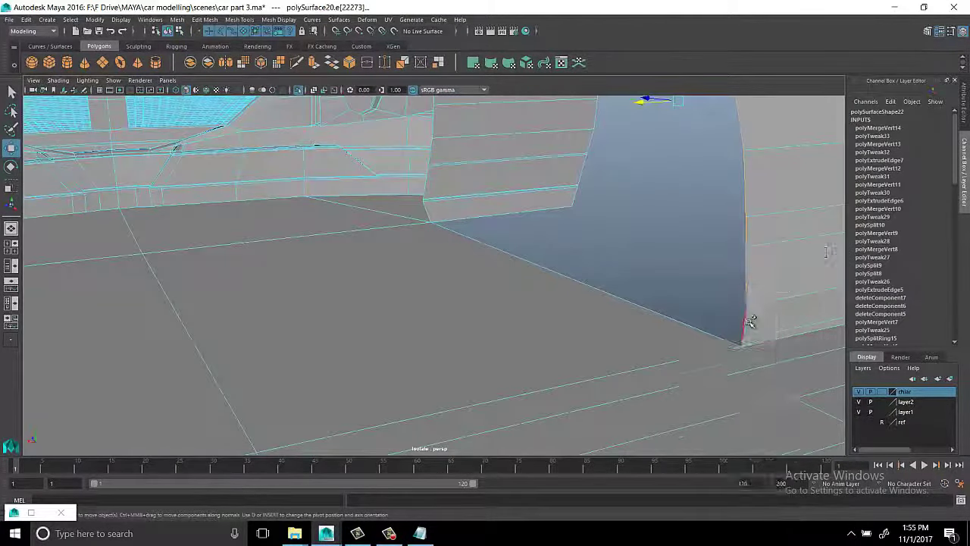
right_click_drag(685, 250, 686, 276, "shift")
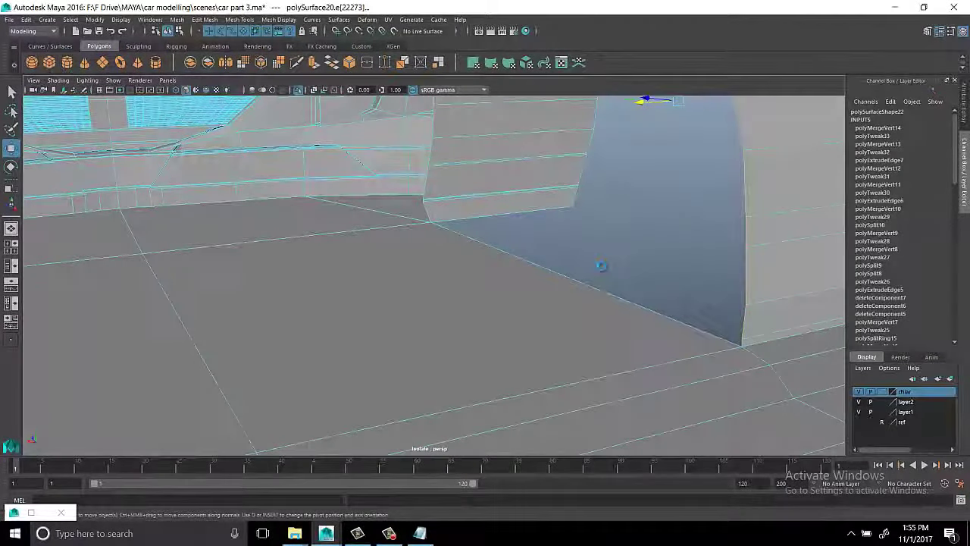
key("w")
mouse_move(588, 271)
left_mouse_down("alt")
mouse_move(520, 265)
mouse_move(457, 158)
mouse_move(153, 340)
left_mouse_up("alt")
key("f")
mouse_move(462, 293)
left_mouse_down("alt")
mouse_move(454, 245)
mouse_move(402, 215)
mouse_move(379, 225)
mouse_move(516, 177)
mouse_move(378, 227)
left_mouse_up("alt")
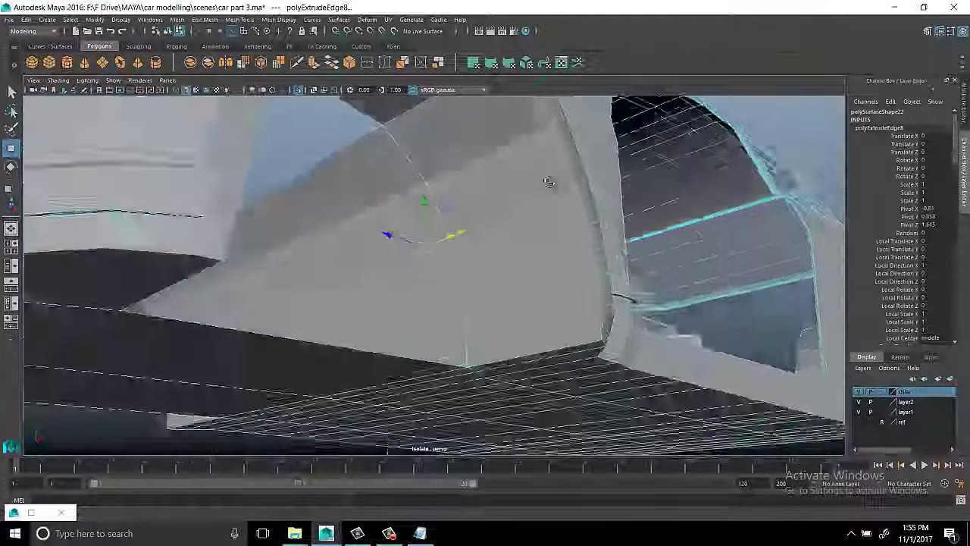
right_click_drag(353, 163, 353, 190)
Select the inner wheel-arch panel faces down to the last lower face
left_click(341, 194)
left_click_drag(377, 215, 363, 284, "alt")
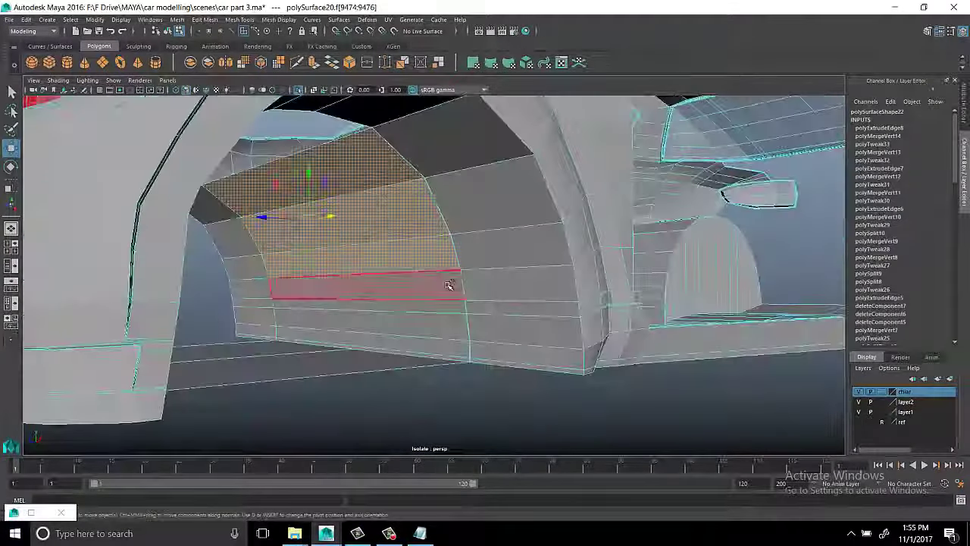
left_click(364, 284, "shift")
left_click(460, 356, "shift")
mouse_move(461, 357)
left_mouse_down("alt")
mouse_move(447, 276)
mouse_move(390, 284)
mouse_move(457, 274)
left_mouse_up("alt")
Extract the selected inner arch faces into their own piece
left_click_drag(593, 285, 639, 229, "alt")
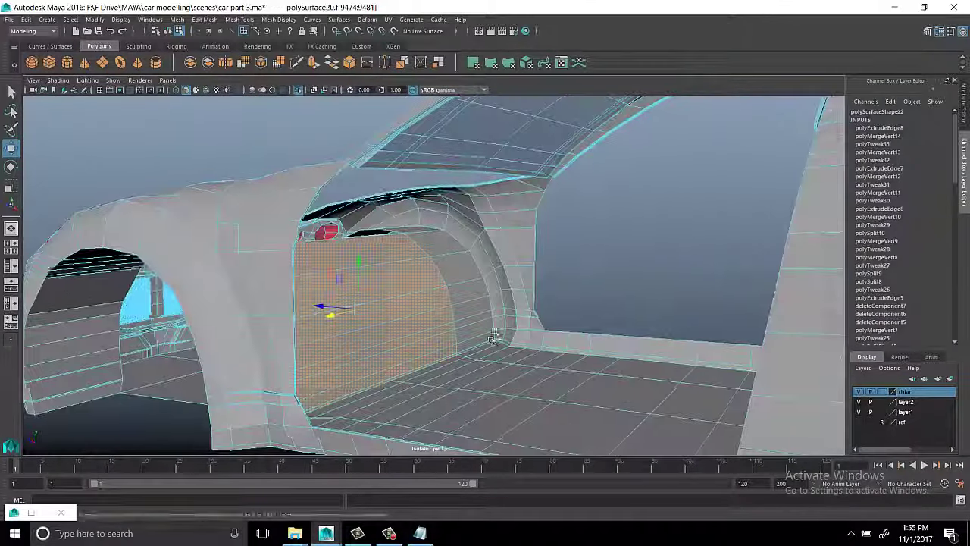
right_click(639, 229, "shift")
left_click(620, 400)
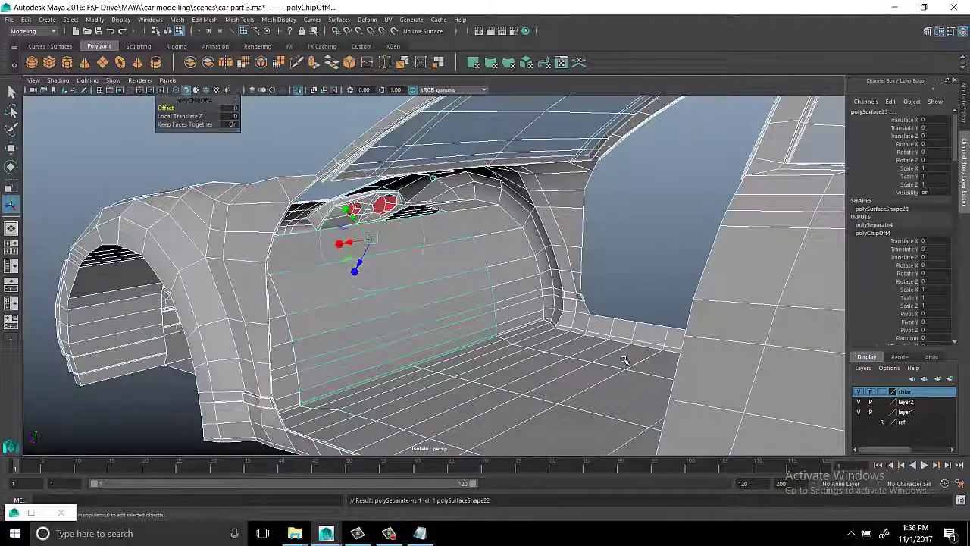
key("3")
Select the extracted panel polySurface23 and delete its construction history
left_click(415, 261)
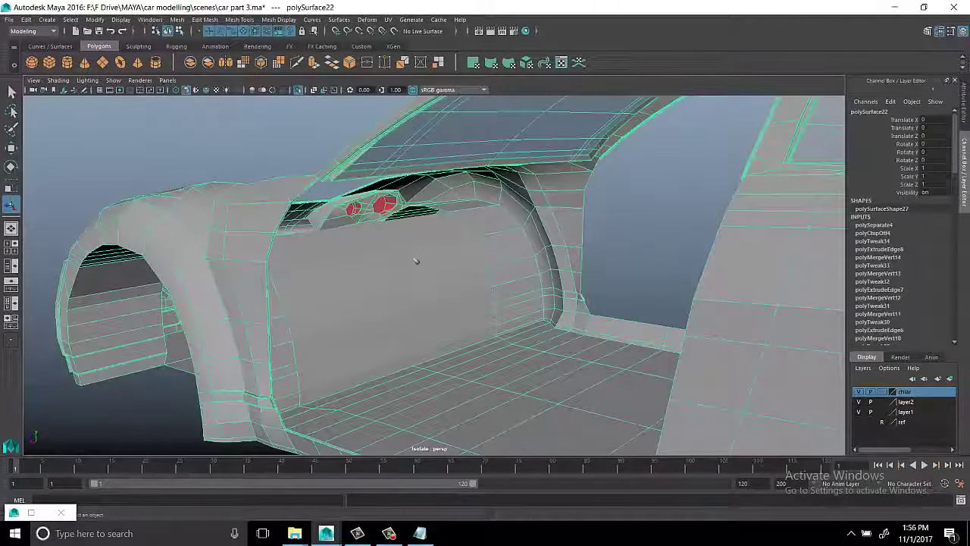
mouse_move(657, 158)
left_mouse_down("alt")
mouse_move(407, 264)
mouse_move(447, 279)
left_mouse_up("alt")
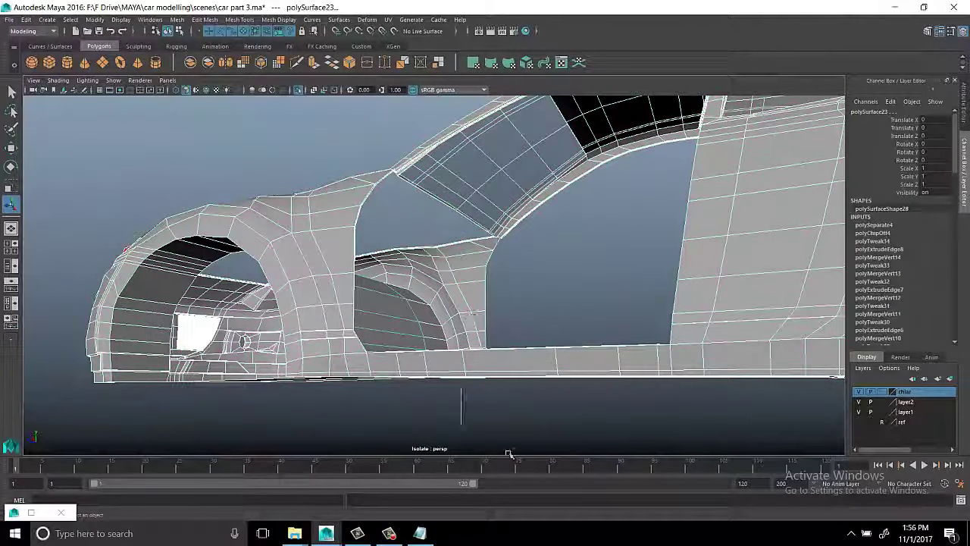
left_click(409, 303)
key("w")
scroll(446, 278, "down", 3)
left_click(95, 20)
left_click(137, 104)
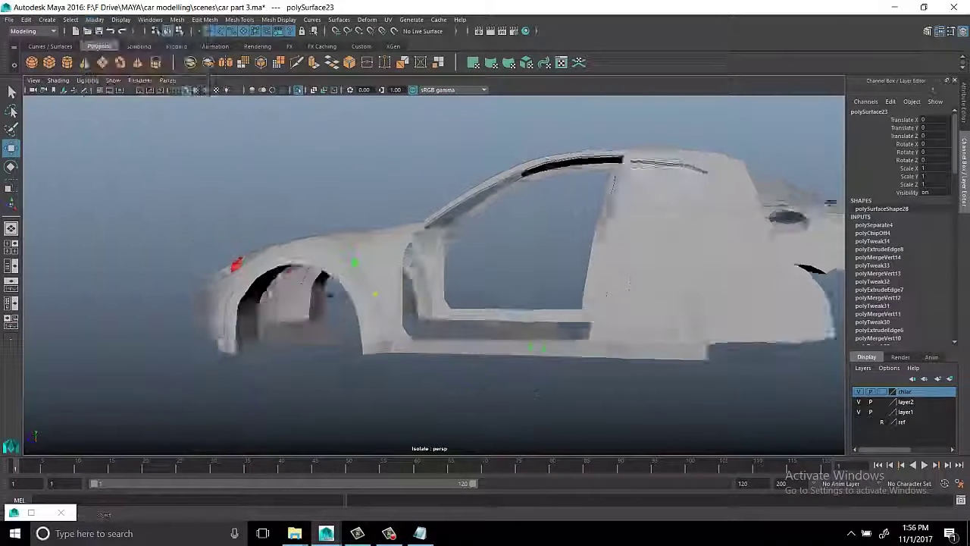
left_click_drag(227, 265, 355, 258, "alt")
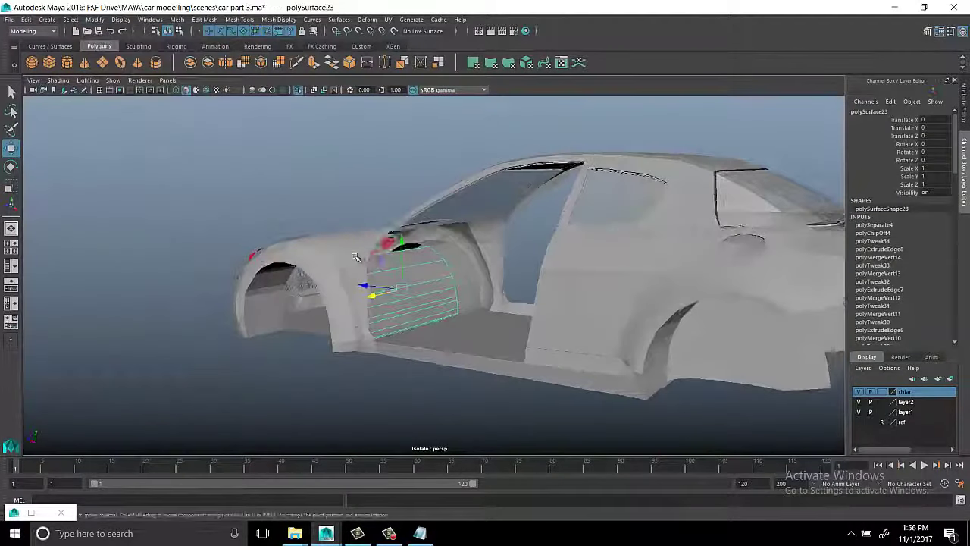
left_click(26, 20)
left_click(182, 151)
left_click_drag(500, 263, 531, 266, "alt")
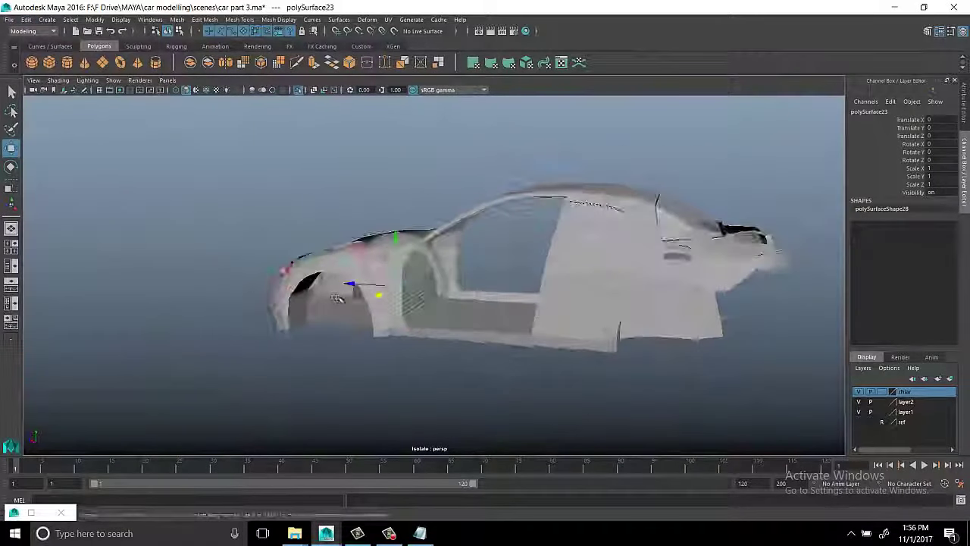
scroll(538, 265, "up", 3)
scroll(544, 266, "up", 3)
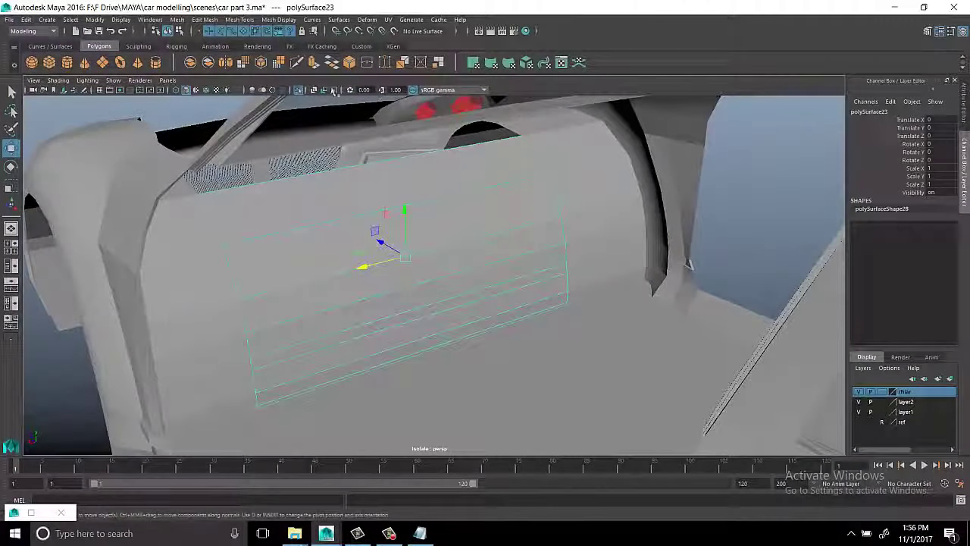
mouse_move(543, 265)
left_mouse_down("alt")
mouse_move(407, 178)
mouse_move(476, 305)
mouse_move(405, 306)
mouse_move(559, 275)
mouse_move(464, 241)
left_mouse_up("alt")
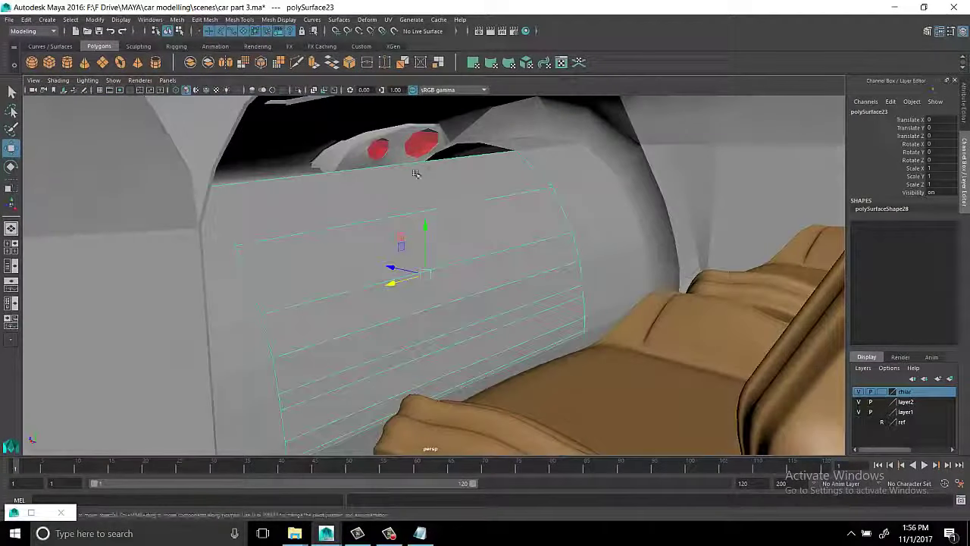
Extrude the separated panel's top edge and pull the new strip up toward the body
mouse_move(415, 173)
left_mouse_down("alt")
mouse_move(418, 275)
mouse_move(420, 238)
left_mouse_up("alt")
right_click_drag(386, 296, 385, 295)
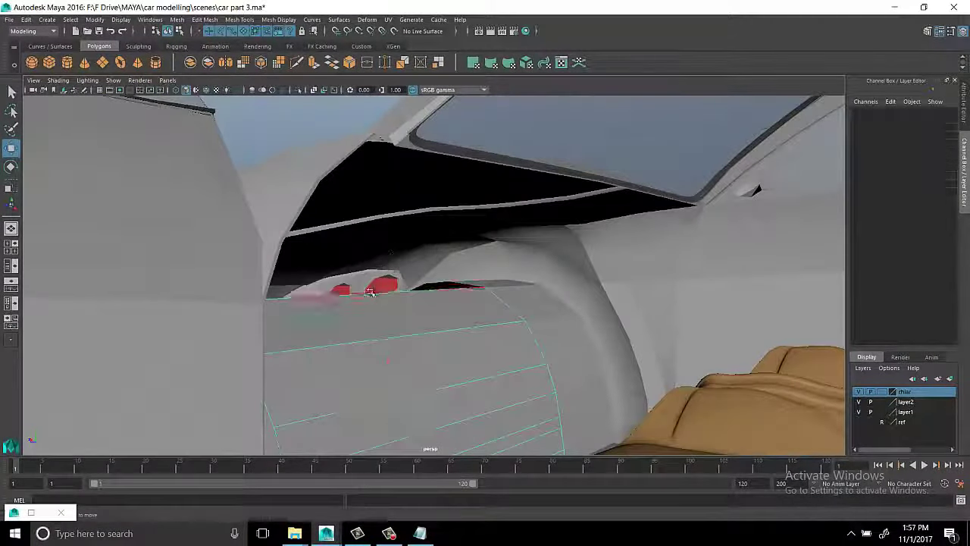
right_click_drag(310, 118, 309, 141, "shift")
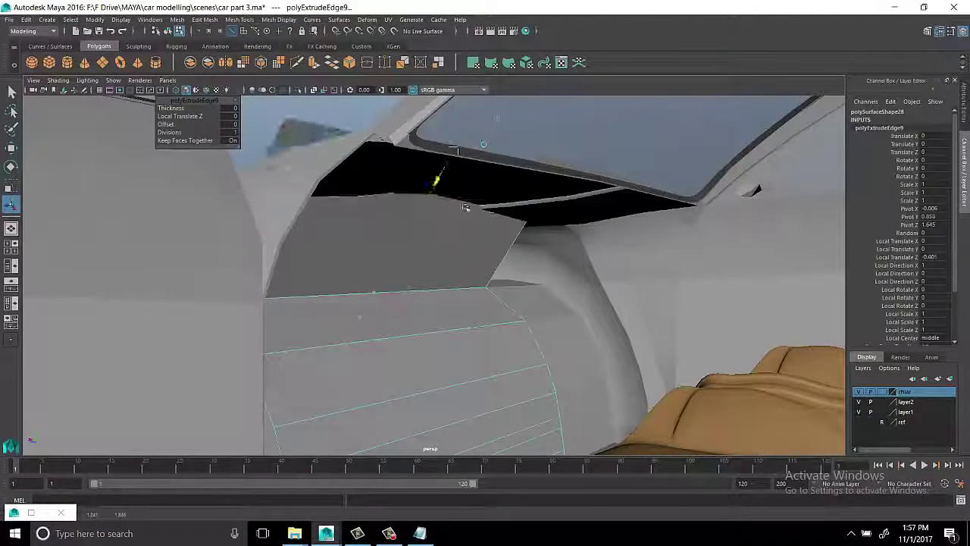
key("w")
left_click_drag(453, 233, 426, 222, "alt")
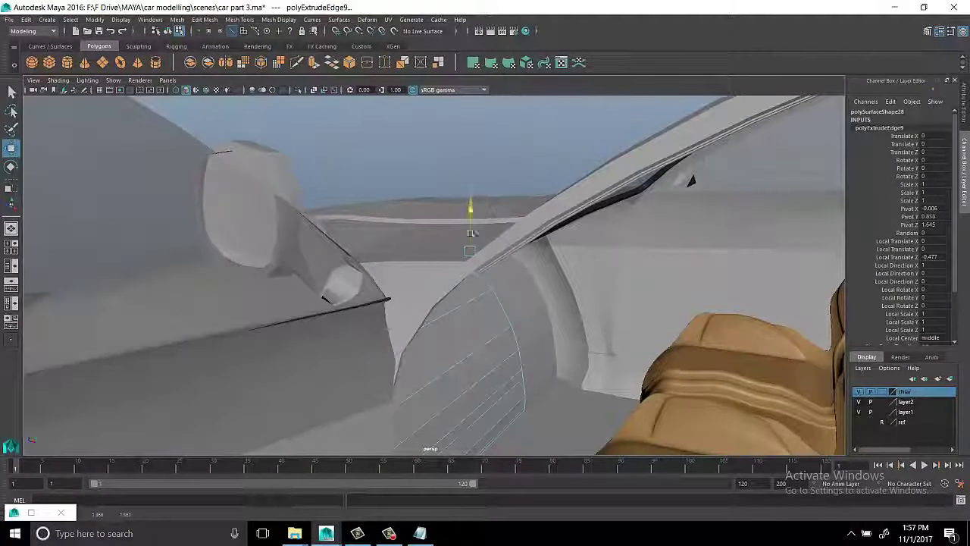
mouse_move(467, 272)
left_mouse_down("alt")
mouse_move(393, 235)
mouse_move(502, 176)
mouse_move(466, 251)
mouse_move(429, 292)
mouse_move(422, 264)
mouse_move(440, 296)
mouse_move(418, 249)
mouse_move(438, 245)
mouse_move(503, 173)
mouse_move(396, 184)
mouse_move(390, 207)
mouse_move(513, 157)
mouse_move(494, 156)
left_mouse_up("alt")
Select the inner panel faces and insert edge loops across the panel
right_click_drag(493, 156, 496, 184)
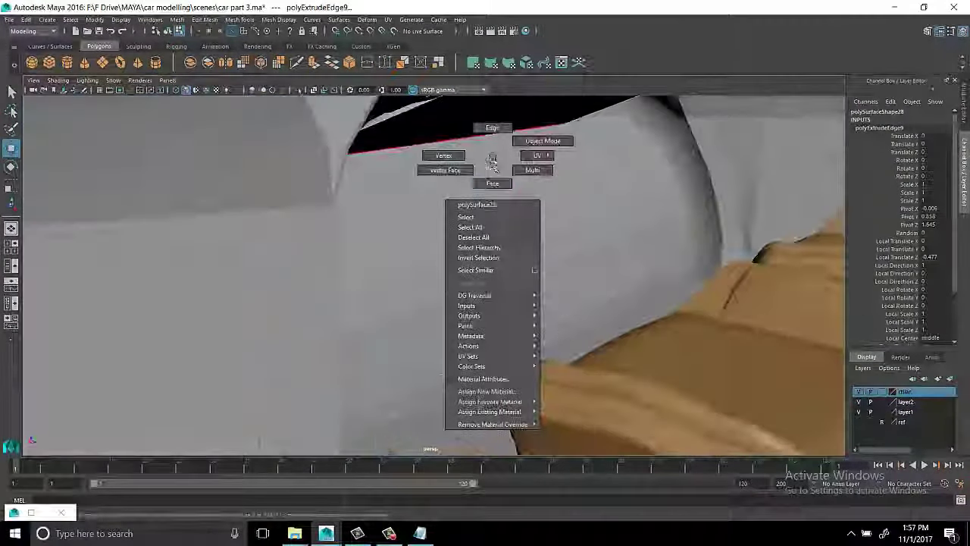
left_click(497, 201)
left_click_drag(503, 206, 500, 253, "alt")
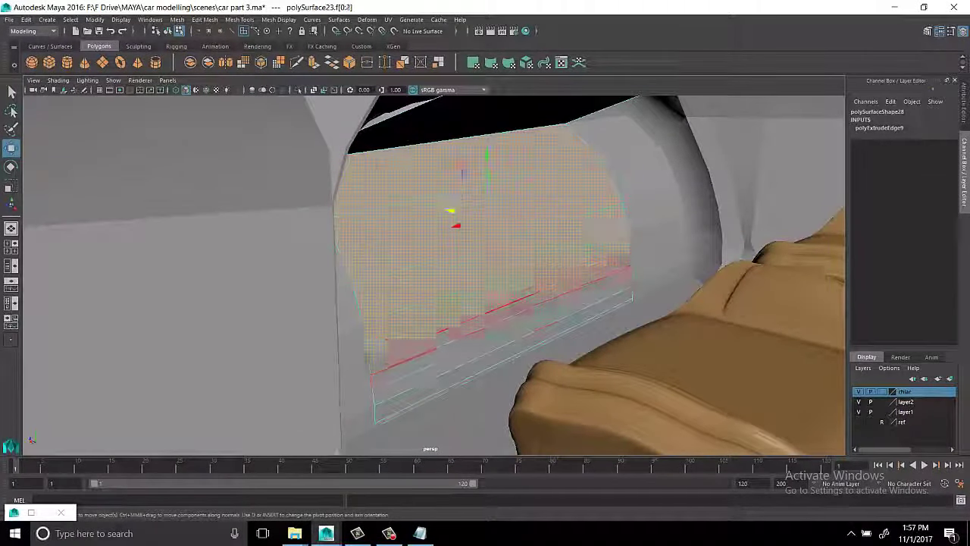
mouse_move(534, 337)
left_mouse_down("alt")
mouse_move(505, 260)
mouse_move(655, 240)
left_mouse_up("alt")
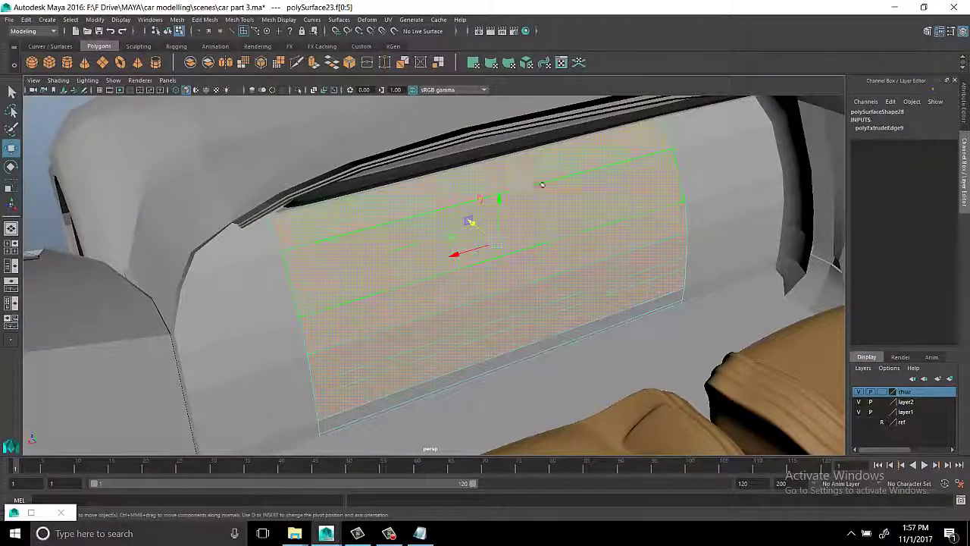
mouse_move(564, 304)
left_mouse_down("alt")
mouse_move(470, 273)
mouse_move(566, 205)
left_mouse_up("alt")
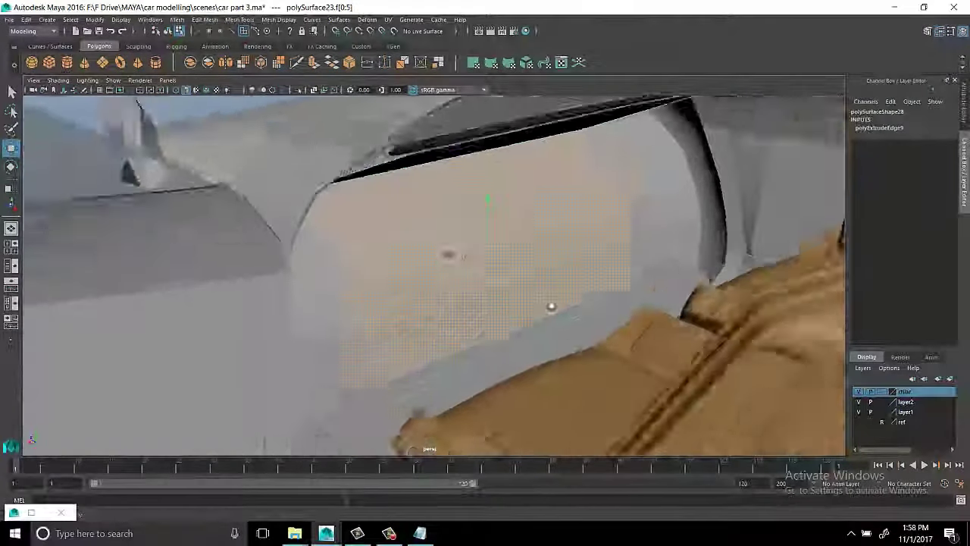
right_click_drag(567, 205, 609, 176)
right_click_drag(566, 201, 480, 256, "shift")
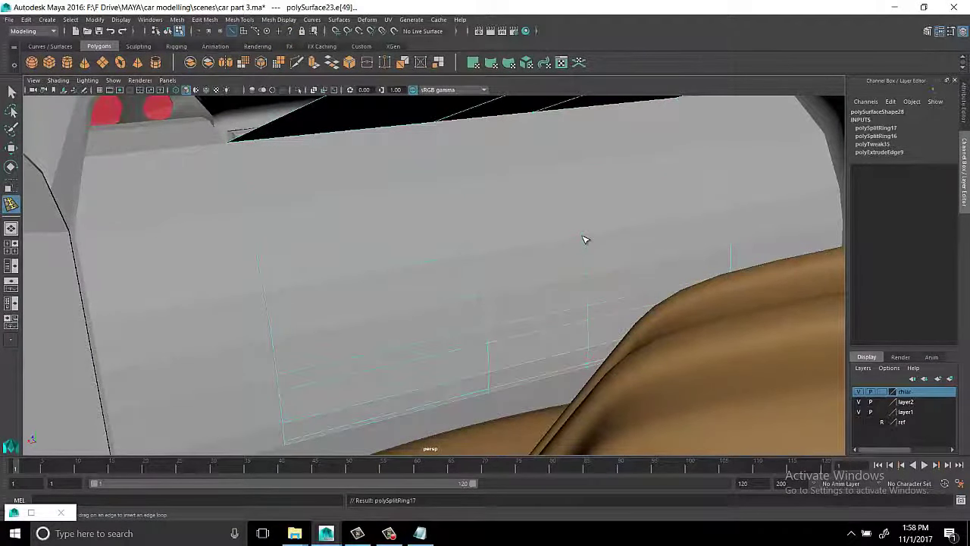
right_click_drag(531, 184, 580, 190)
Extrude the selected panel faces and scale them down slightly
left_click(522, 201)
left_click_drag(541, 217, 396, 194, "alt")
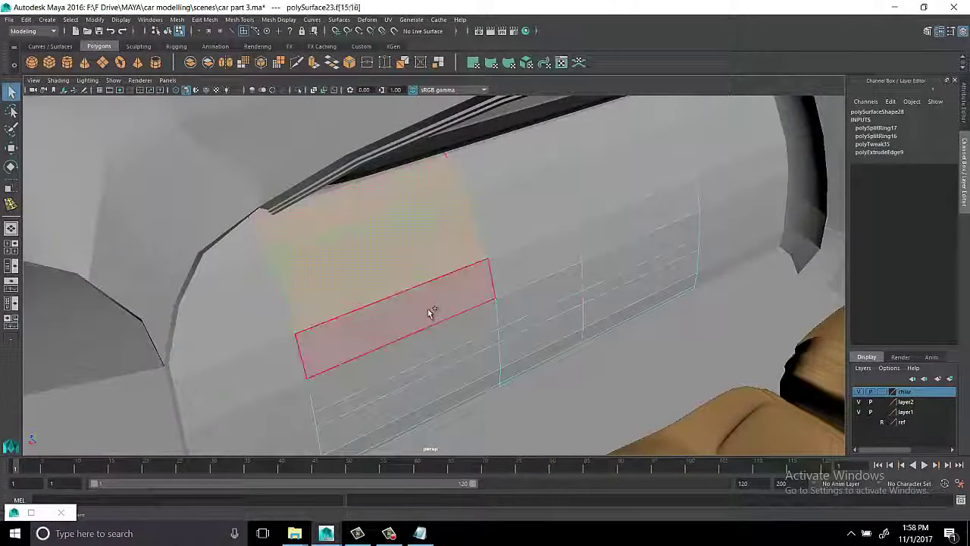
mouse_move(446, 381)
left_mouse_down("alt")
mouse_move(497, 340)
mouse_move(513, 372)
left_mouse_up("alt")
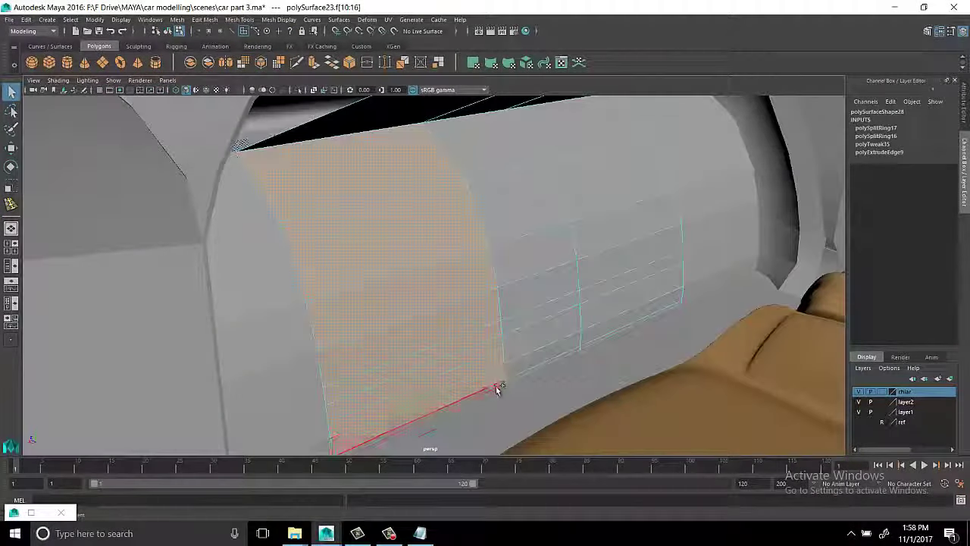
left_click_drag(614, 287, 598, 192, "alt")
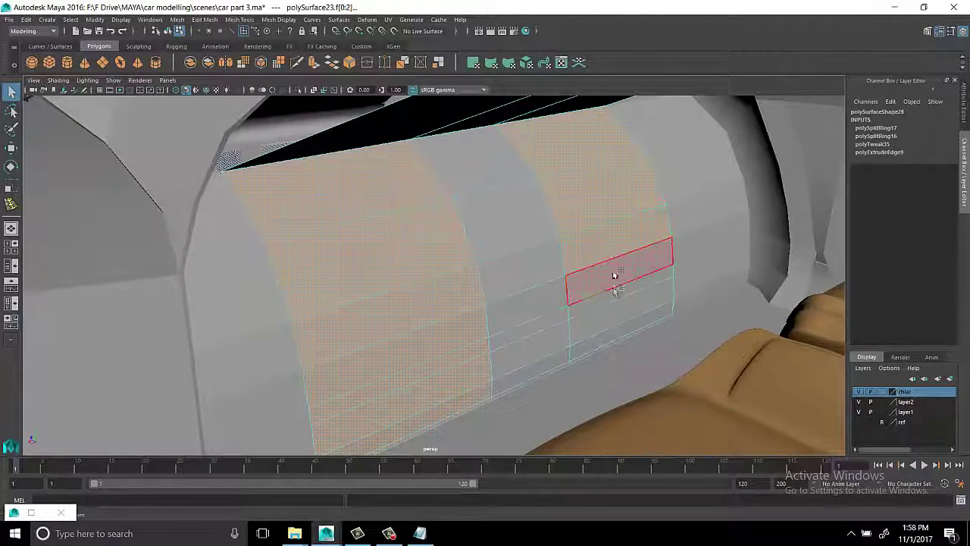
key("ctrl+e")
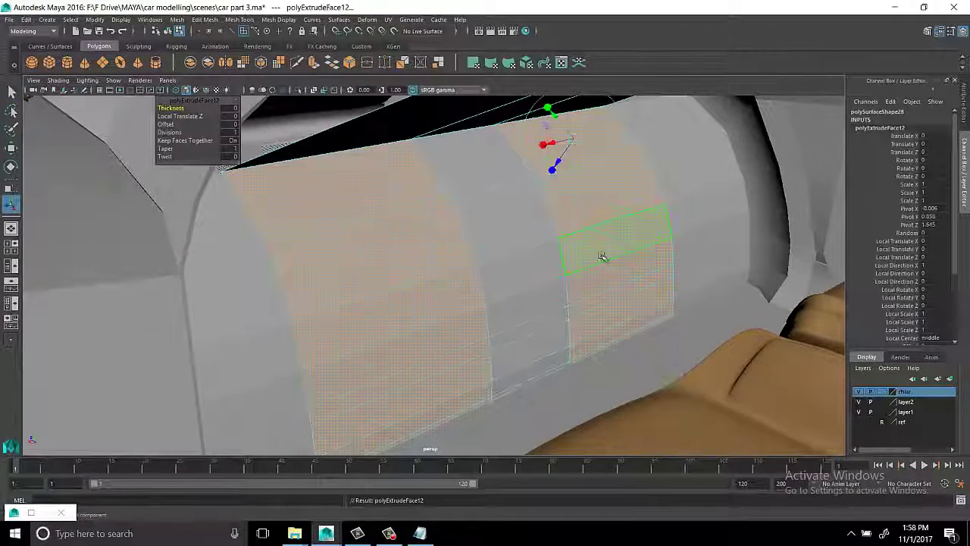
mouse_move(602, 255)
left_mouse_down("alt")
mouse_move(584, 270)
mouse_move(589, 281)
mouse_move(502, 272)
mouse_move(512, 277)
left_mouse_up("alt")
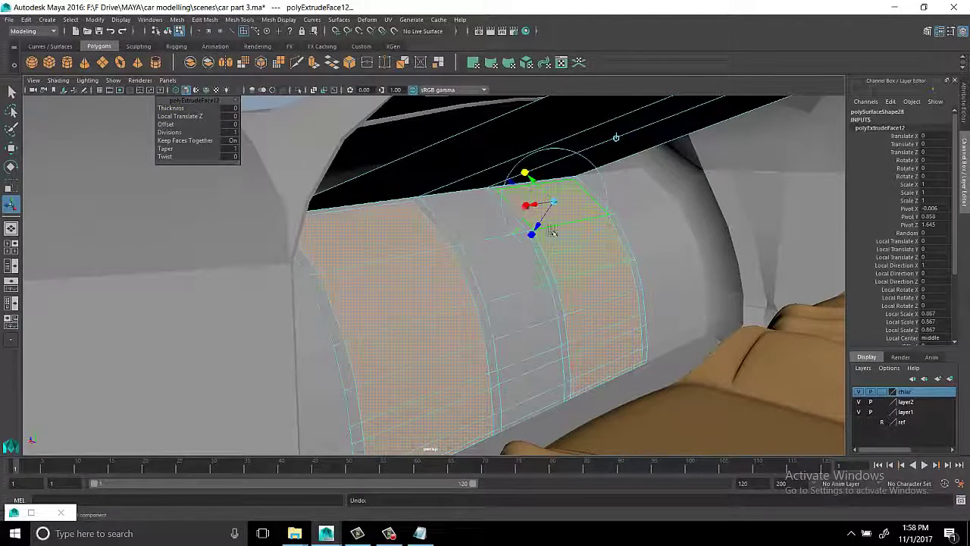
key("w")
mouse_move(552, 231)
left_mouse_down("alt")
mouse_move(455, 292)
mouse_move(394, 287)
mouse_move(402, 273)
mouse_move(381, 262)
mouse_move(523, 212)
mouse_move(401, 261)
left_mouse_up("alt")
Preview the arch panel smoothed and select the whole inner panel object
right_click_drag(401, 261, 457, 257, "alt")
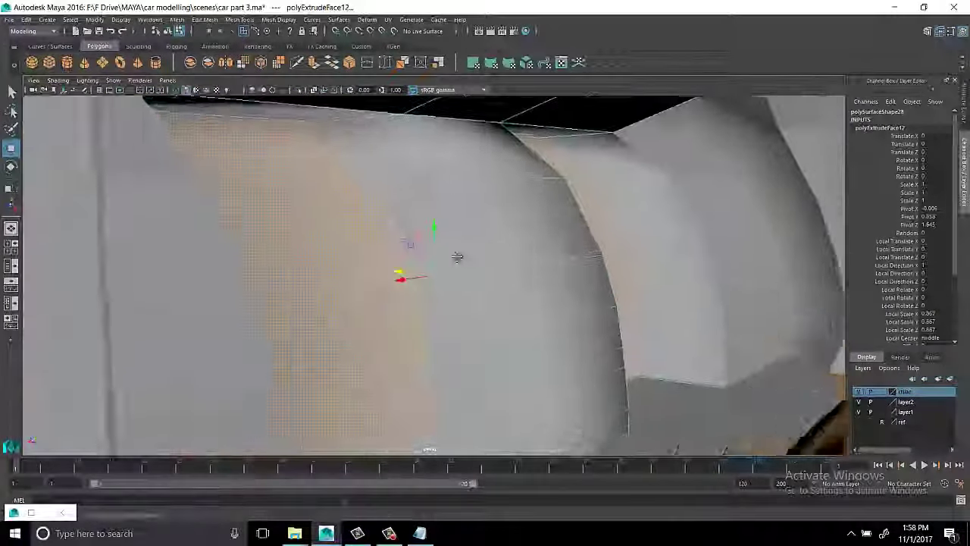
mouse_move(457, 257)
left_mouse_down("alt")
mouse_move(424, 243)
mouse_move(485, 261)
left_mouse_up("alt")
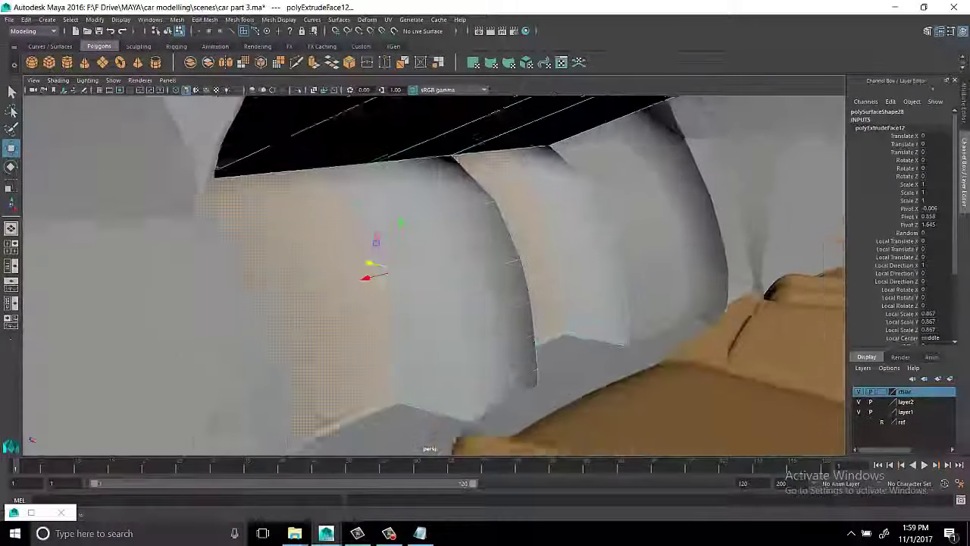
mouse_move(369, 264)
left_mouse_down("alt")
mouse_move(357, 281)
mouse_move(401, 266)
mouse_move(400, 279)
mouse_move(403, 263)
mouse_move(528, 257)
left_mouse_up("alt")
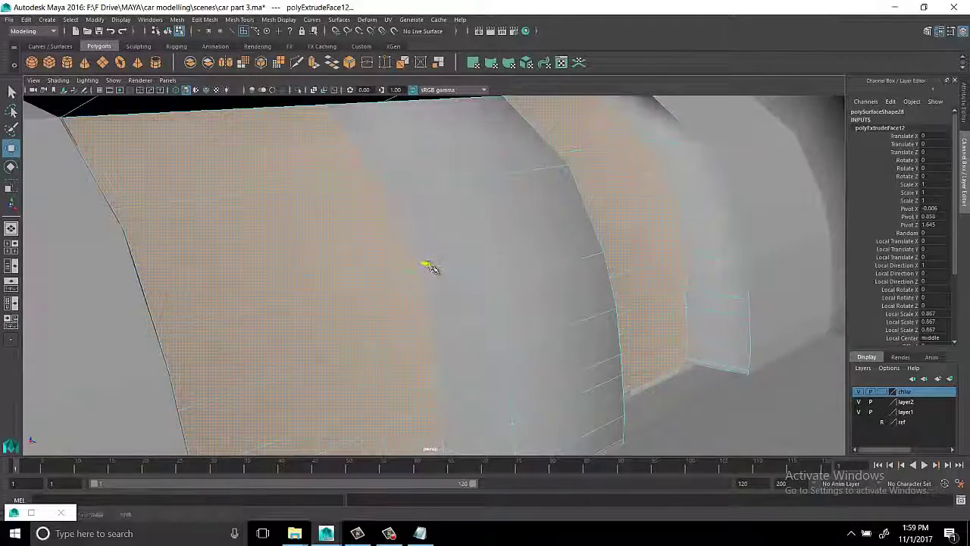
mouse_move(429, 267)
left_mouse_down("alt")
mouse_move(461, 278)
mouse_move(438, 306)
left_mouse_up("alt")
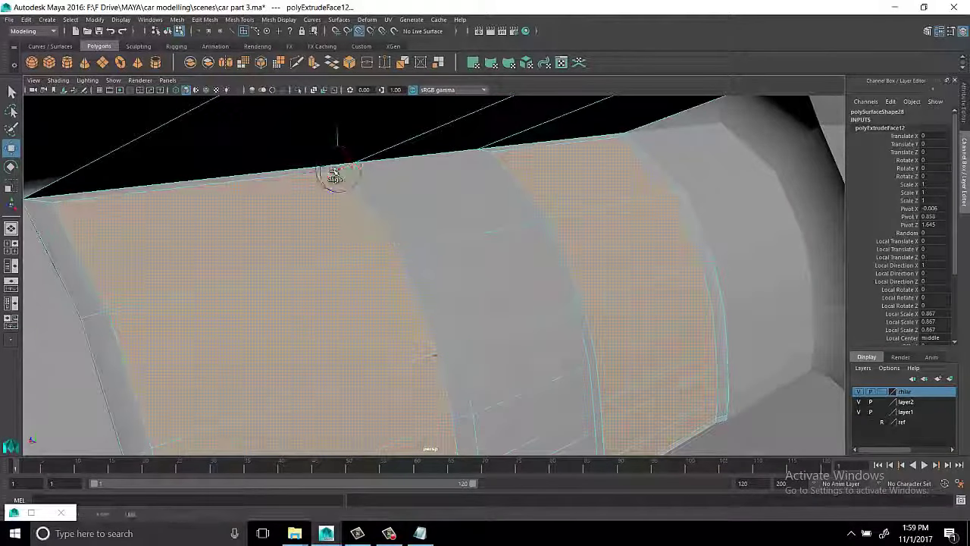
key("3")
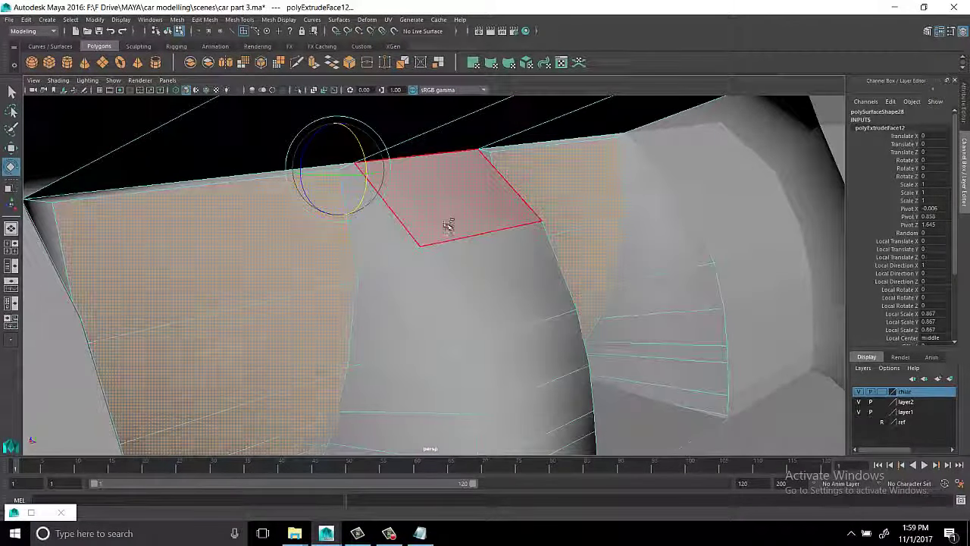
mouse_move(453, 232)
left_mouse_down("alt")
mouse_move(500, 315)
mouse_move(448, 321)
mouse_move(394, 238)
mouse_move(332, 305)
mouse_move(439, 234)
left_mouse_up("alt")
right_click_drag(439, 234, 391, 228)
Isolate the panel with Ctrl+1 and extrude its border edges twice
key("ctrl+1")
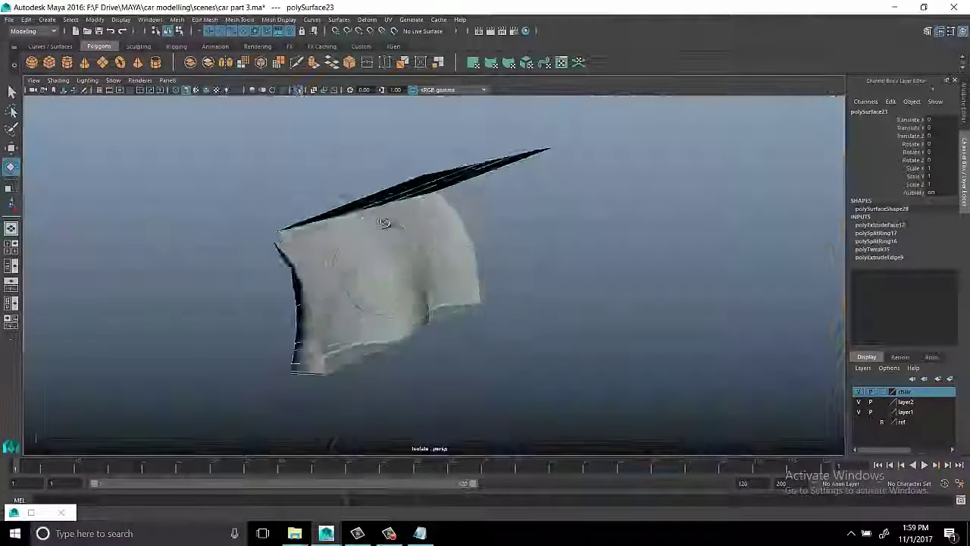
mouse_move(383, 222)
left_mouse_down("alt")
mouse_move(341, 234)
mouse_move(553, 284)
mouse_move(45, 199)
mouse_move(362, 307)
mouse_move(472, 281)
mouse_move(531, 303)
left_mouse_up("alt")
mouse_move(244, 298)
left_mouse_down("alt")
mouse_move(329, 244)
mouse_move(430, 296)
mouse_move(411, 293)
mouse_move(412, 314)
mouse_move(372, 210)
mouse_move(377, 284)
mouse_move(268, 279)
left_mouse_up("alt")
left_click(328, 245)
key("ctrl+e")
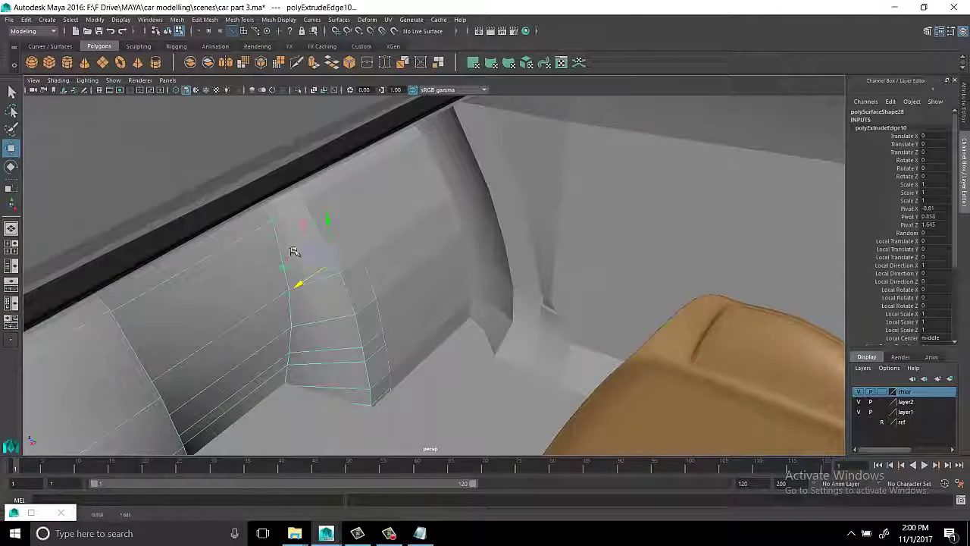
key("ctrl+e")
mouse_move(308, 289)
left_mouse_down("alt")
mouse_move(386, 273)
mouse_move(310, 307)
left_mouse_up("alt")
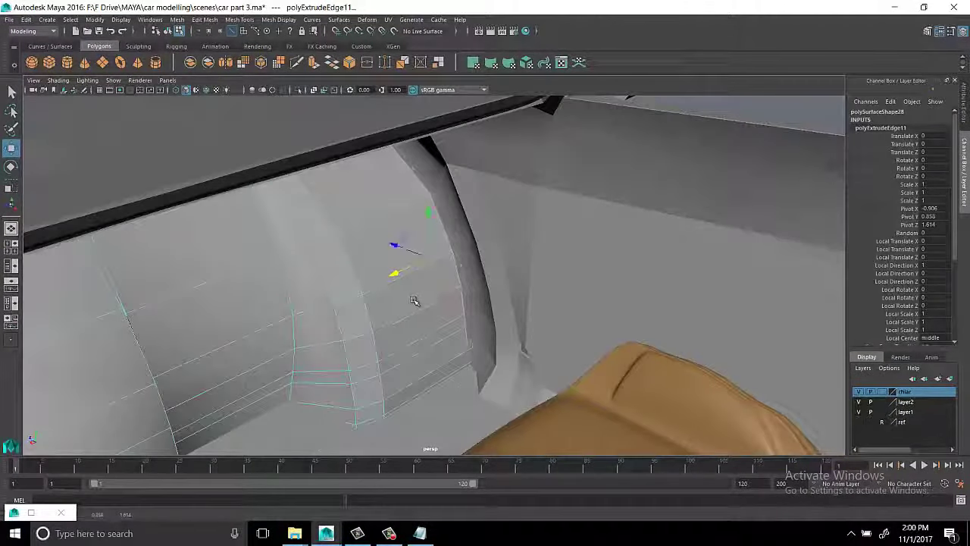
mouse_move(414, 301)
left_mouse_down("alt")
mouse_move(394, 261)
mouse_move(388, 275)
mouse_move(356, 257)
mouse_move(405, 270)
mouse_move(354, 275)
mouse_move(465, 253)
mouse_move(568, 257)
mouse_move(388, 219)
mouse_move(472, 225)
mouse_move(502, 292)
mouse_move(519, 278)
mouse_move(643, 259)
mouse_move(409, 255)
mouse_move(496, 353)
mouse_move(359, 234)
left_mouse_up("alt")
Move the panel's border vertices to meet the car body's wheel-well edge
right_click_drag(330, 195, 275, 198)
left_click(320, 179)
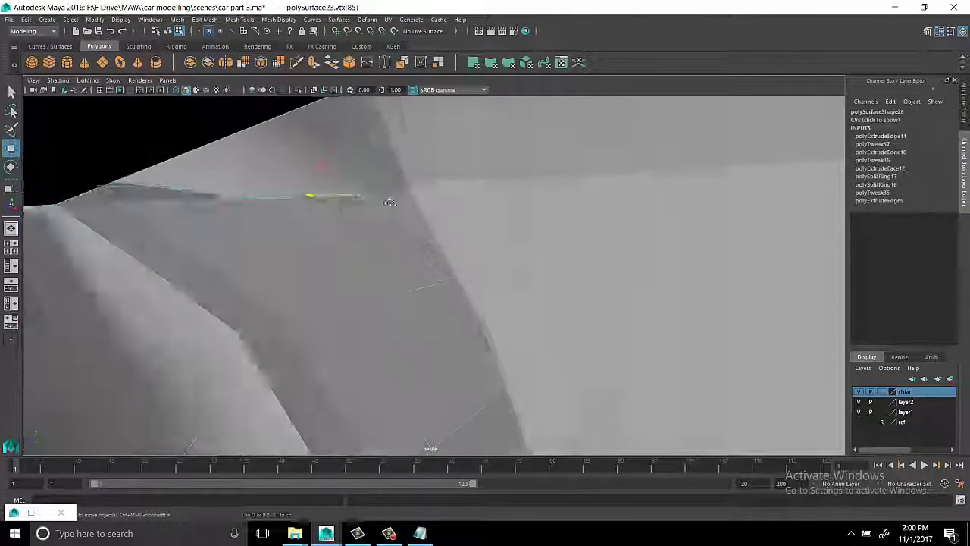
mouse_move(321, 179)
left_mouse_down("alt")
mouse_move(390, 217)
mouse_move(441, 206)
mouse_move(426, 210)
mouse_move(433, 229)
left_mouse_up("alt")
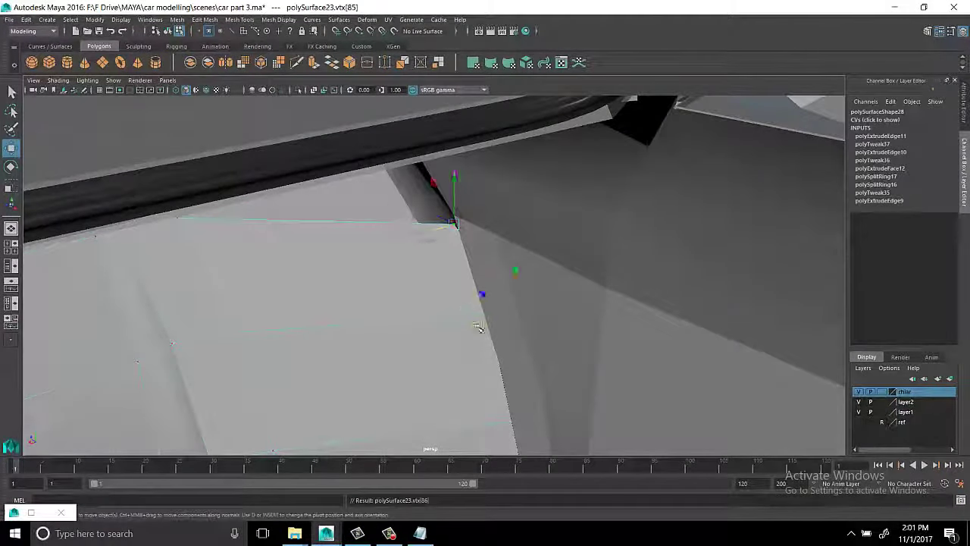
mouse_move(448, 337)
left_mouse_down("alt")
mouse_move(498, 151)
mouse_move(658, 197)
left_mouse_up("alt")
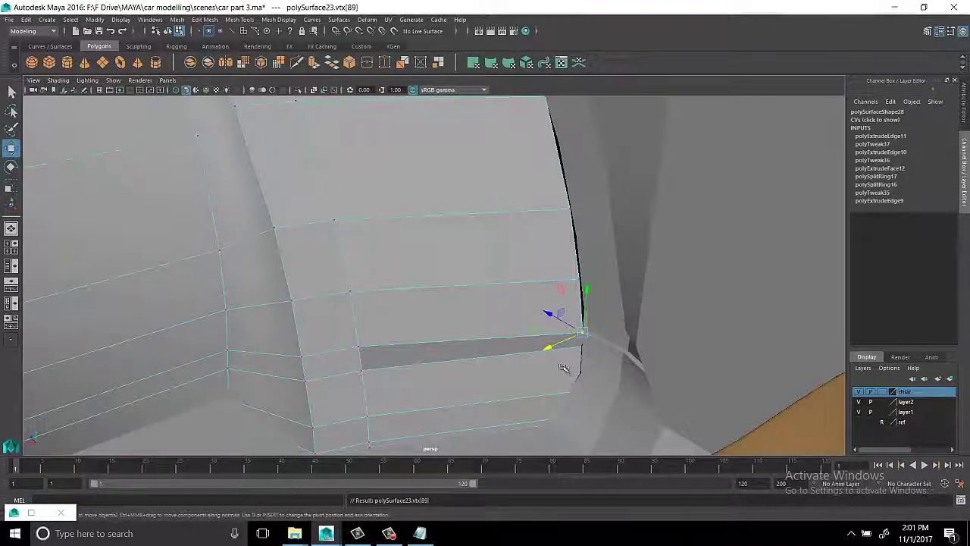
mouse_move(562, 367)
left_mouse_down("alt")
mouse_move(533, 346)
mouse_move(610, 338)
left_mouse_up("alt")
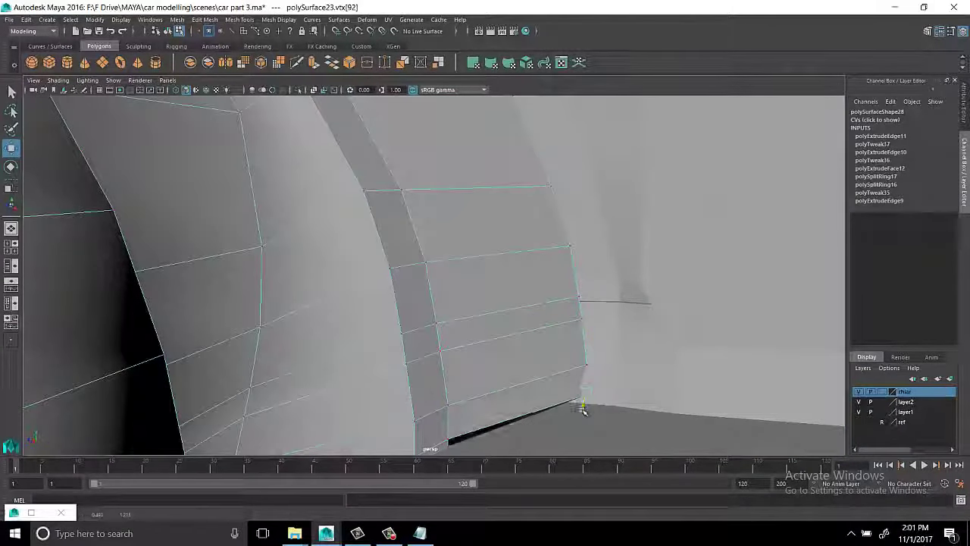
mouse_move(569, 357)
left_mouse_down("alt")
mouse_move(498, 307)
mouse_move(461, 298)
mouse_move(507, 310)
mouse_move(559, 204)
mouse_move(599, 262)
left_mouse_up("alt")
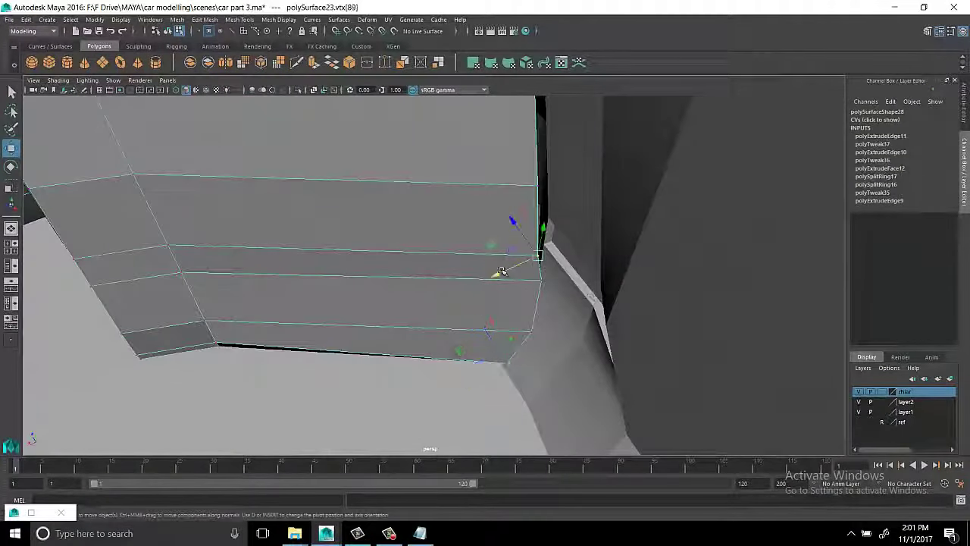
right_click_drag(457, 174, 492, 263)
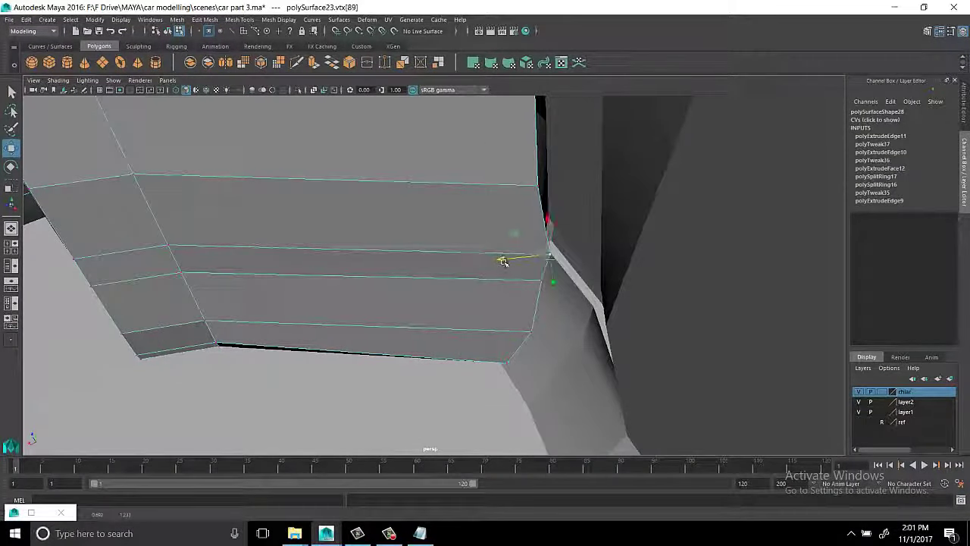
left_click_drag(502, 260, 463, 256, "alt")
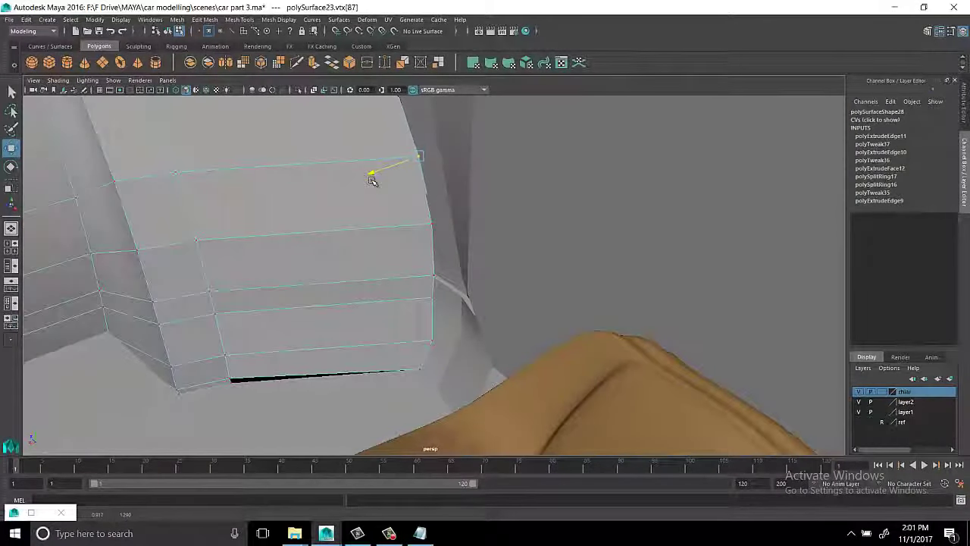
mouse_move(372, 179)
left_mouse_down("alt")
mouse_move(573, 325)
mouse_move(379, 258)
left_mouse_up("alt")
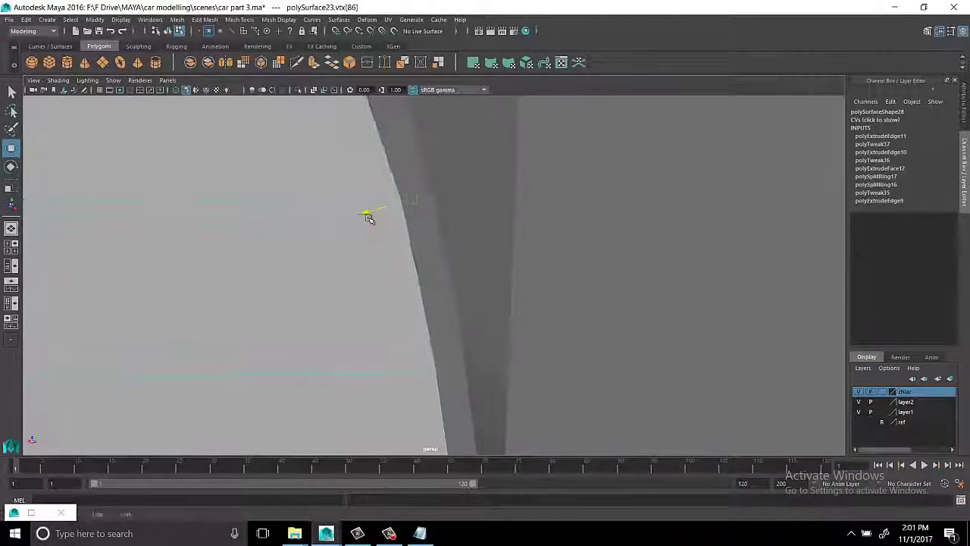
mouse_move(404, 199)
left_mouse_down("alt")
mouse_move(454, 223)
mouse_move(457, 180)
mouse_move(472, 227)
mouse_move(440, 267)
mouse_move(526, 260)
mouse_move(543, 224)
mouse_move(614, 225)
mouse_move(424, 255)
mouse_move(336, 253)
mouse_move(376, 253)
mouse_move(422, 186)
mouse_move(291, 375)
mouse_move(372, 356)
mouse_move(424, 219)
mouse_move(422, 288)
mouse_move(500, 197)
left_mouse_up("alt")
left_click(424, 255)
Extrude the arch panel's border edges once more
scroll(501, 197, "down", 5)
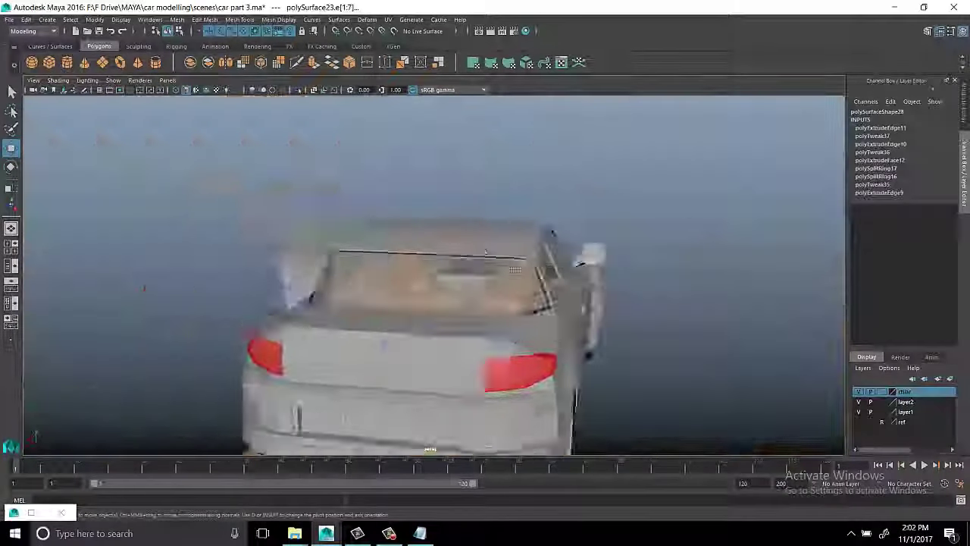
right_click_drag(692, 244, 693, 205, "shift")
scroll(692, 227, "up", 5)
mouse_move(378, 228)
left_mouse_down("alt")
mouse_move(377, 174)
mouse_move(396, 249)
left_mouse_up("alt")
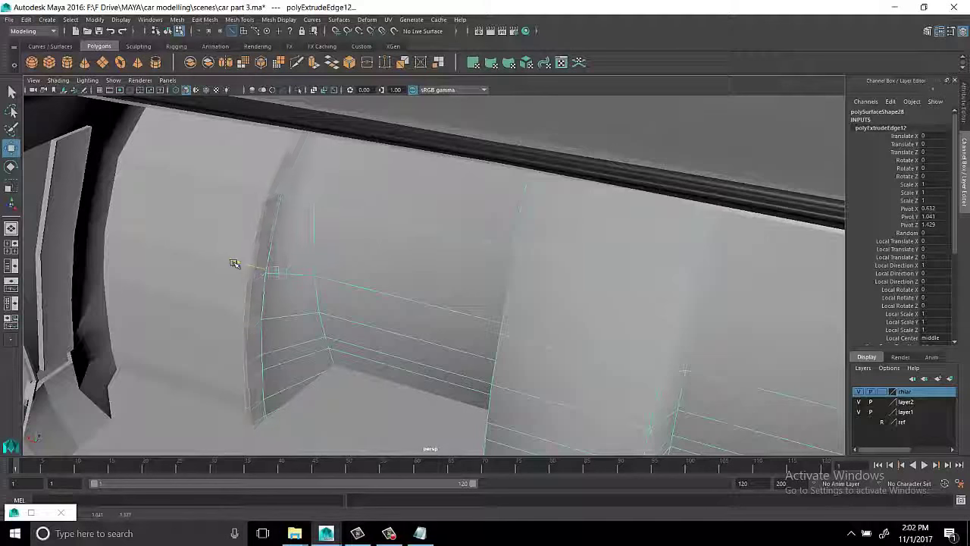
Extrude the border edges a second time and select corner vertex 110 for adjusting
key("ctrl+e")
left_click_drag(247, 270, 373, 312, "alt")
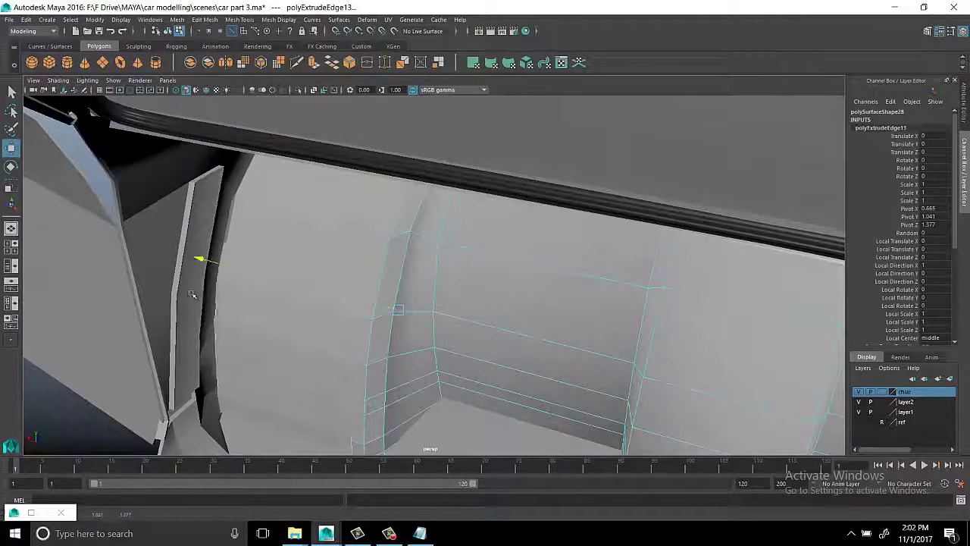
scroll(192, 295, "down", 5)
scroll(334, 219, "up", 5)
mouse_move(334, 219)
left_mouse_down("alt")
mouse_move(580, 190)
mouse_move(504, 176)
left_mouse_up("alt")
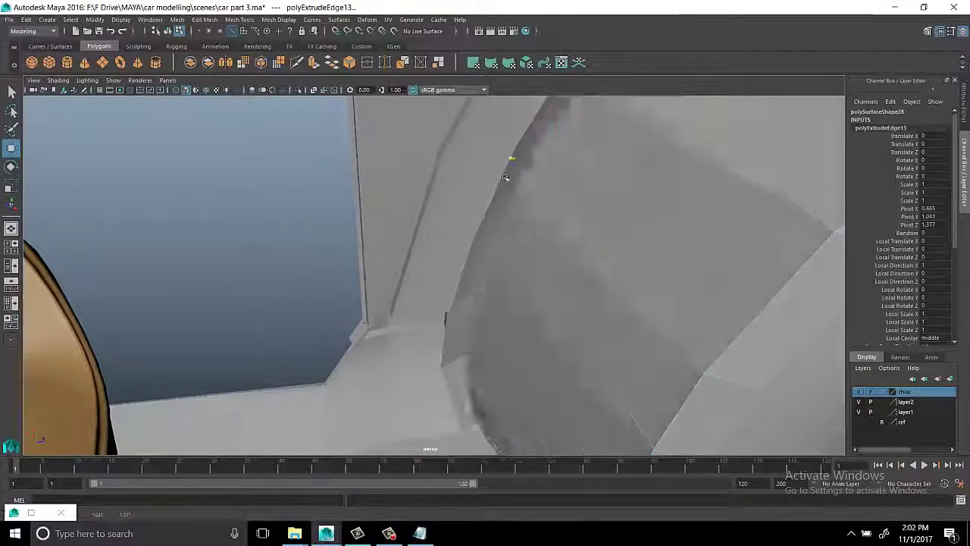
mouse_move(420, 220)
left_mouse_down("alt")
mouse_move(412, 158)
mouse_move(407, 194)
mouse_move(415, 150)
left_mouse_up("alt")
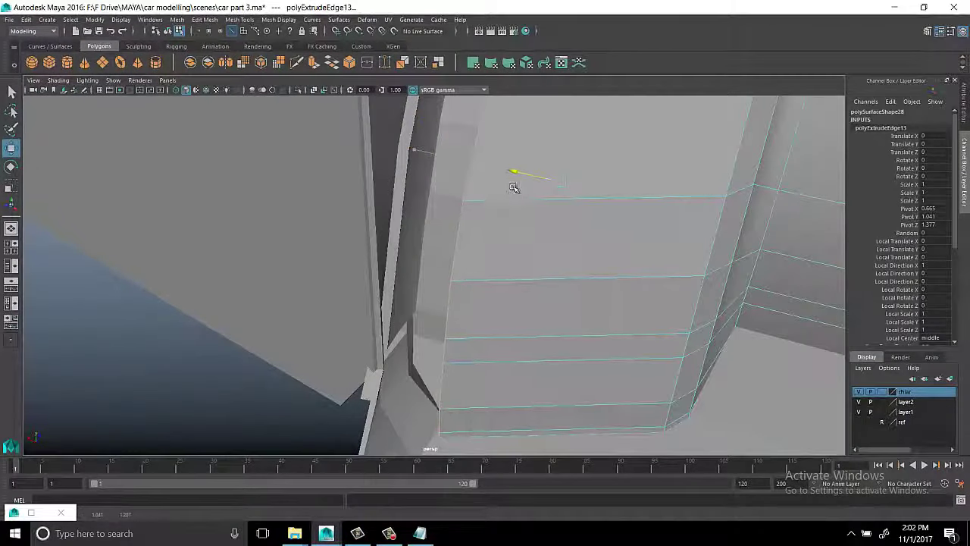
mouse_move(424, 233)
left_mouse_down("alt")
mouse_move(519, 238)
mouse_move(472, 225)
mouse_move(515, 217)
mouse_move(486, 254)
mouse_move(498, 227)
mouse_move(557, 263)
left_mouse_up("alt")
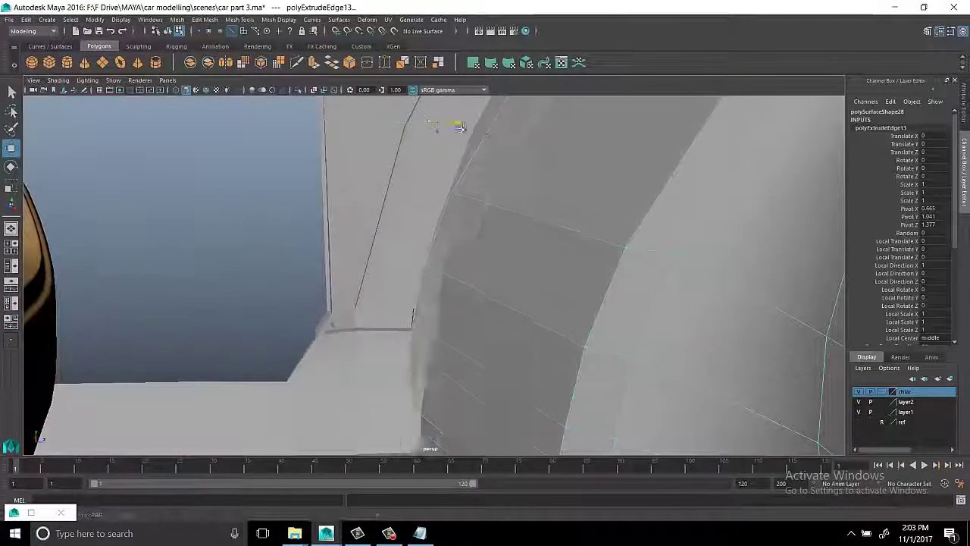
mouse_move(467, 137)
left_mouse_down("alt")
mouse_move(487, 169)
mouse_move(415, 362)
left_mouse_up("alt")
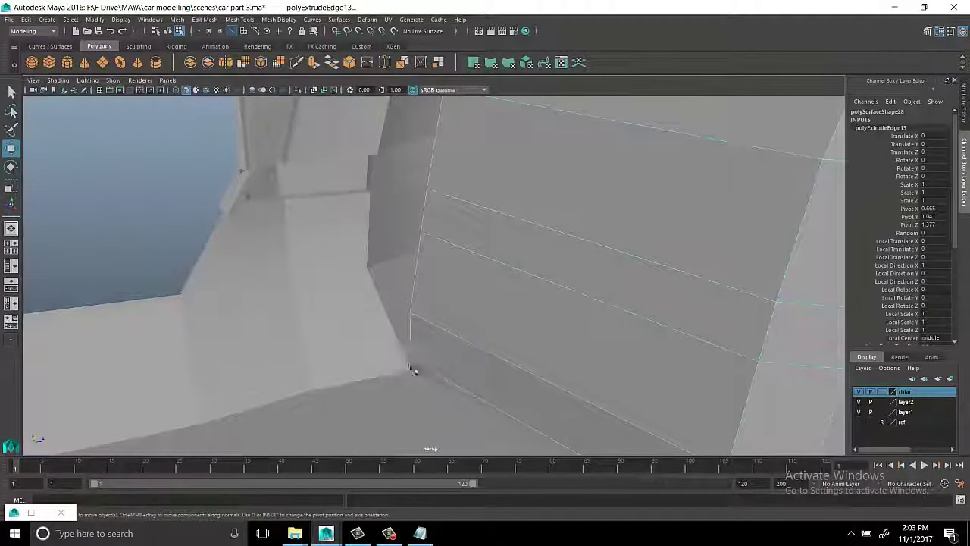
left_click(415, 318)
mouse_move(418, 321)
left_mouse_down("alt")
mouse_move(526, 286)
mouse_move(434, 335)
left_mouse_up("alt")
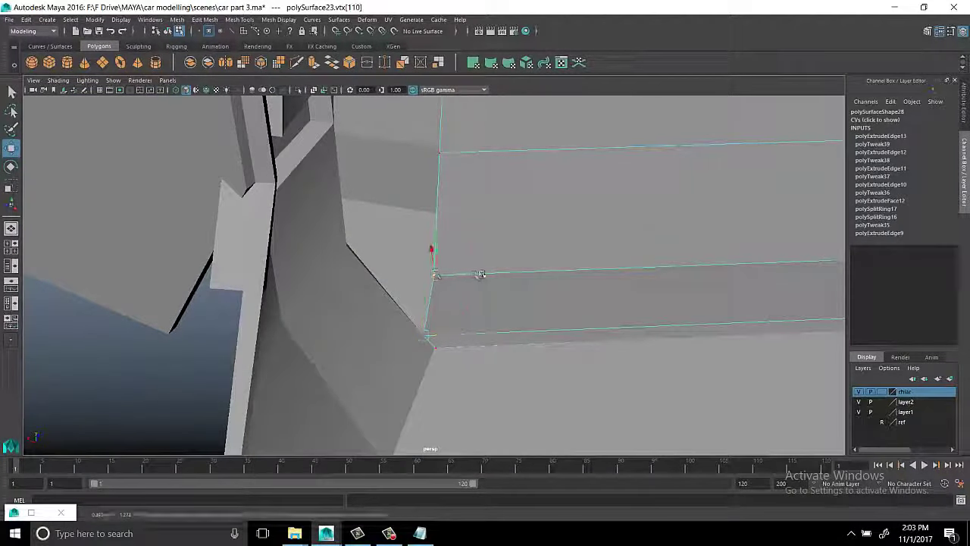
Move the inner panel's edge vertices one by one onto the car body's edge
mouse_move(501, 239)
left_mouse_down("alt")
mouse_move(417, 314)
mouse_move(478, 277)
mouse_move(461, 321)
left_mouse_up("alt")
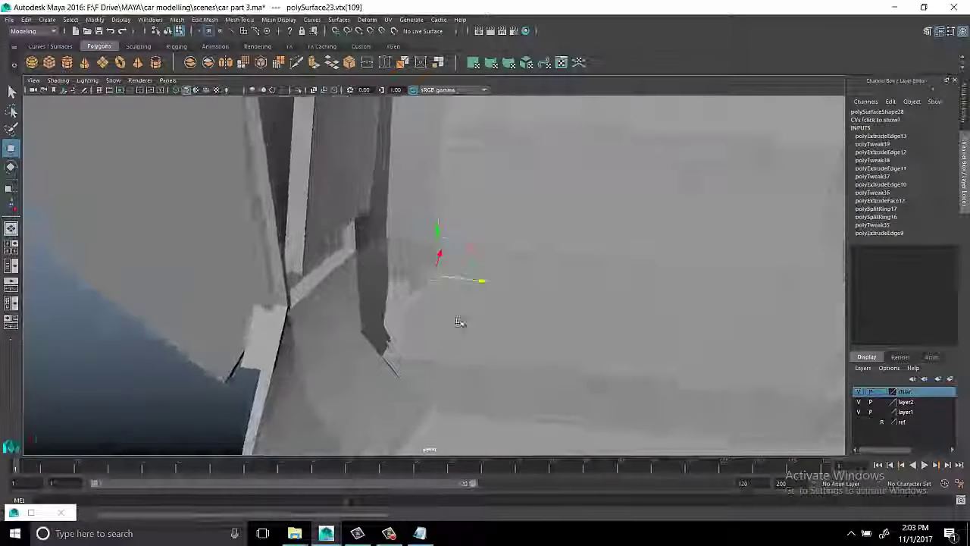
left_click(436, 274)
mouse_move(487, 282)
left_mouse_down("alt")
mouse_move(487, 296)
mouse_move(491, 263)
left_mouse_up("alt")
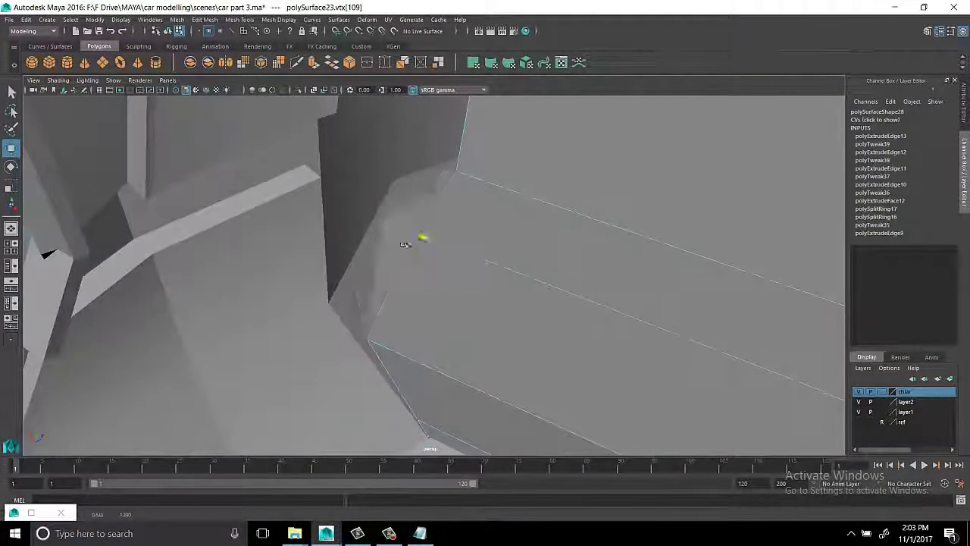
left_click(374, 243)
left_click_drag(374, 242, 392, 256, "alt")
left_click_drag(346, 221, 361, 361, "alt")
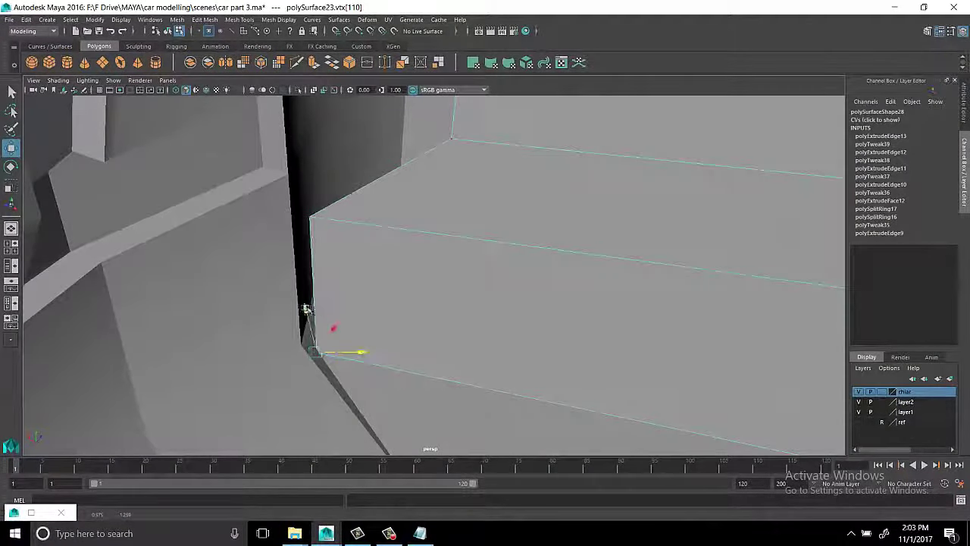
mouse_move(350, 330)
left_mouse_down("alt")
mouse_move(454, 255)
mouse_move(463, 290)
mouse_move(442, 336)
mouse_move(442, 262)
mouse_move(477, 349)
mouse_move(485, 303)
mouse_move(477, 259)
mouse_move(379, 278)
mouse_move(409, 250)
mouse_move(329, 242)
mouse_move(368, 194)
mouse_move(450, 227)
mouse_move(387, 258)
mouse_move(401, 292)
mouse_move(451, 228)
mouse_move(424, 242)
mouse_move(455, 197)
mouse_move(431, 140)
mouse_move(369, 147)
mouse_move(481, 272)
mouse_move(378, 259)
mouse_move(389, 283)
mouse_move(477, 210)
mouse_move(509, 162)
mouse_move(414, 269)
mouse_move(355, 247)
left_mouse_up("alt")
left_click(442, 262)
left_click(409, 250)
left_click(431, 140)
left_click(415, 269)
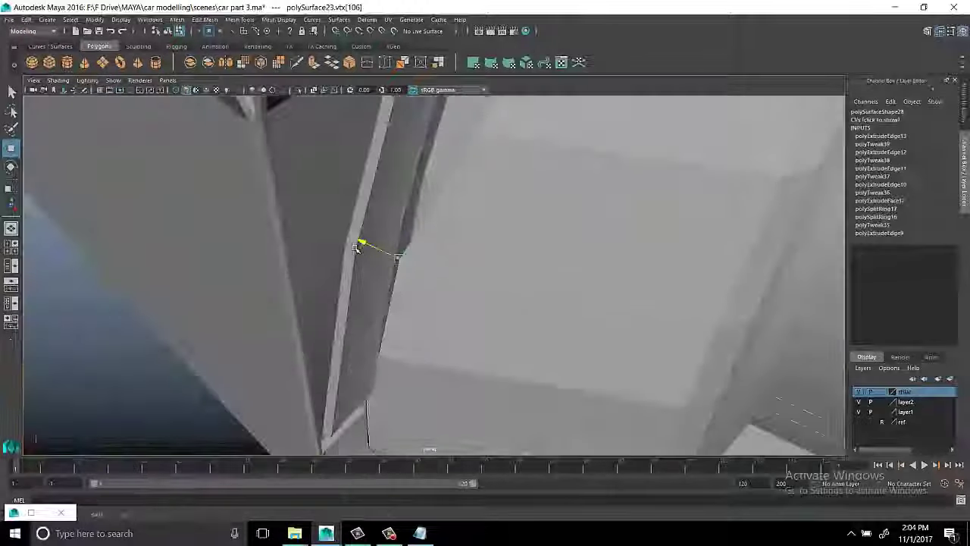
Tighten the remaining border vertices against the body and check the panel edge from several sides
mouse_move(489, 129)
left_mouse_down("alt")
mouse_move(400, 184)
mouse_move(505, 216)
mouse_move(518, 298)
mouse_move(390, 251)
mouse_move(476, 253)
mouse_move(474, 245)
mouse_move(480, 265)
mouse_move(504, 283)
mouse_move(447, 235)
mouse_move(513, 249)
mouse_move(481, 265)
mouse_move(444, 217)
left_mouse_up("alt")
left_click(480, 266)
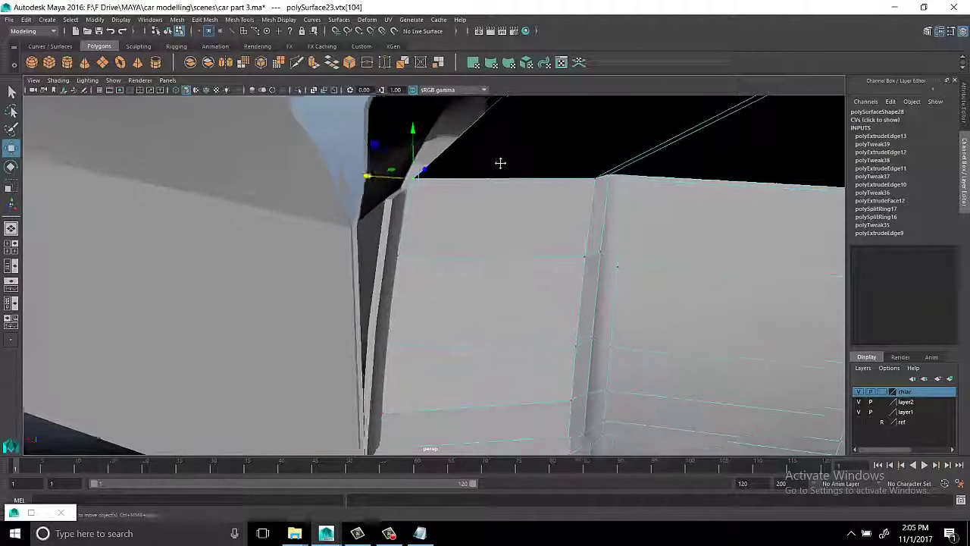
mouse_move(500, 163)
left_mouse_down("alt")
mouse_move(446, 162)
mouse_move(394, 220)
mouse_move(451, 212)
mouse_move(368, 219)
mouse_move(490, 259)
mouse_move(439, 250)
mouse_move(396, 273)
mouse_move(409, 291)
mouse_move(558, 312)
left_mouse_up("alt")
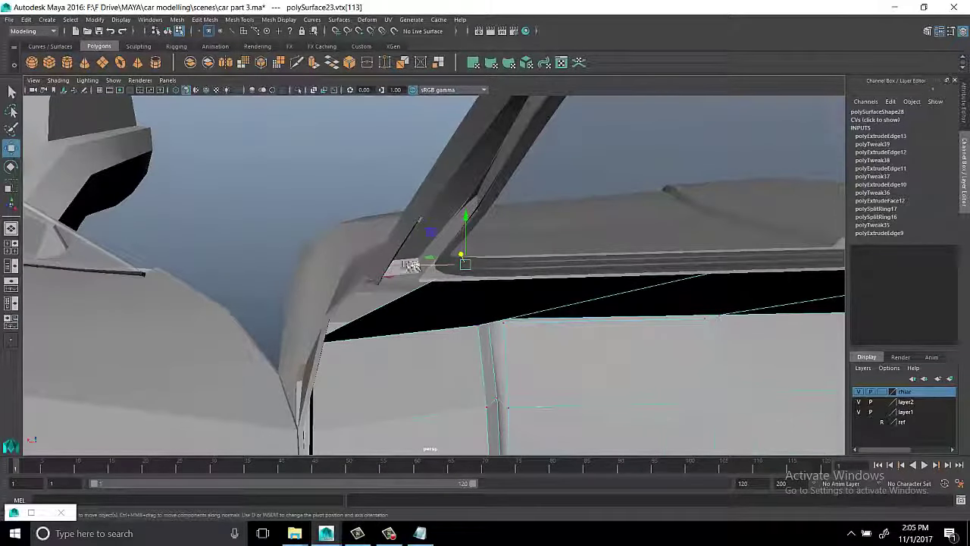
mouse_move(409, 264)
left_mouse_down("alt")
mouse_move(425, 250)
mouse_move(390, 277)
mouse_move(436, 227)
mouse_move(470, 265)
mouse_move(609, 301)
mouse_move(491, 321)
mouse_move(489, 298)
mouse_move(523, 250)
mouse_move(593, 255)
mouse_move(443, 362)
mouse_move(379, 328)
left_mouse_up("alt")
mouse_move(367, 287)
left_mouse_down("alt")
mouse_move(314, 346)
mouse_move(416, 266)
mouse_move(507, 265)
mouse_move(323, 293)
mouse_move(463, 200)
mouse_move(423, 257)
mouse_move(477, 205)
mouse_move(466, 211)
mouse_move(459, 201)
mouse_move(450, 221)
mouse_move(483, 272)
mouse_move(461, 264)
left_mouse_up("alt")
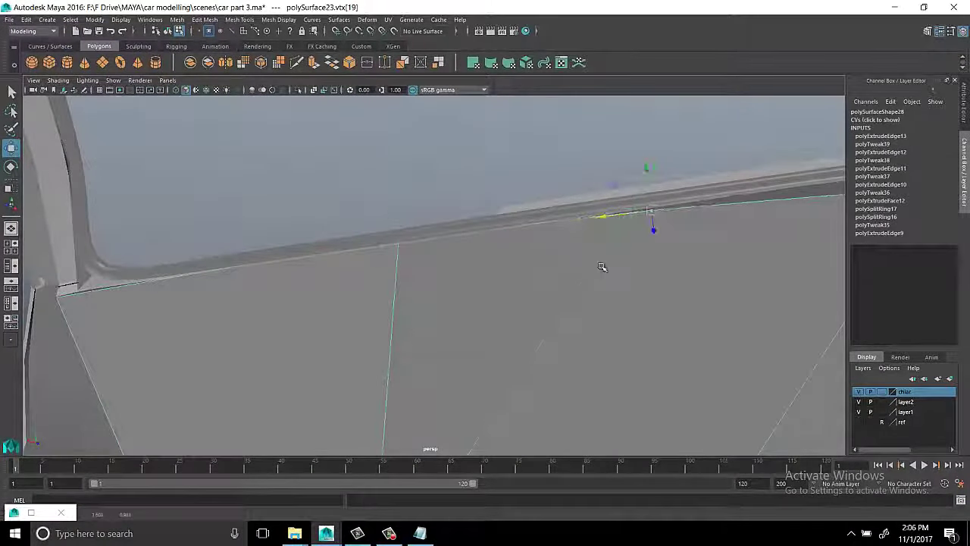
mouse_move(602, 266)
left_mouse_down("alt")
mouse_move(457, 277)
mouse_move(640, 294)
left_mouse_up("alt")
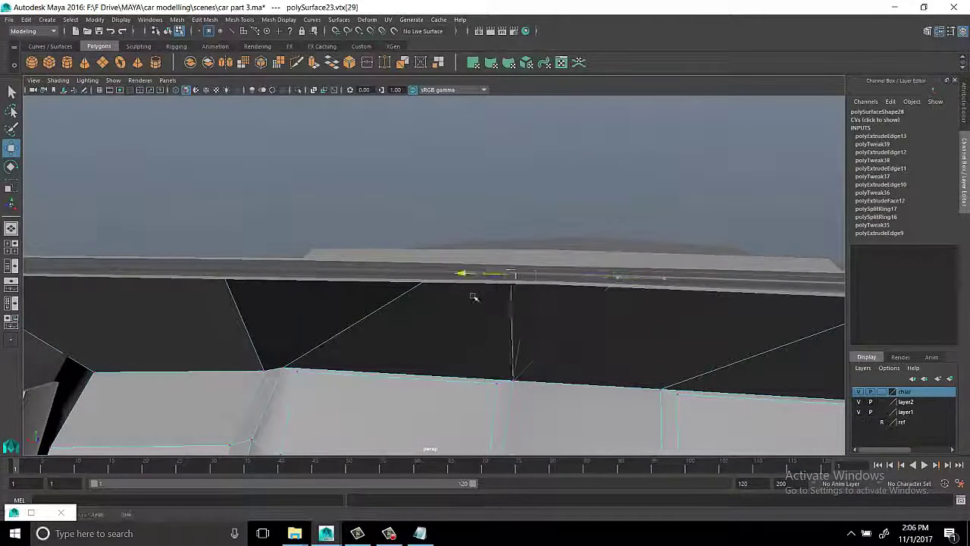
mouse_move(499, 303)
left_mouse_down("alt")
mouse_move(428, 281)
mouse_move(381, 333)
left_mouse_up("alt")
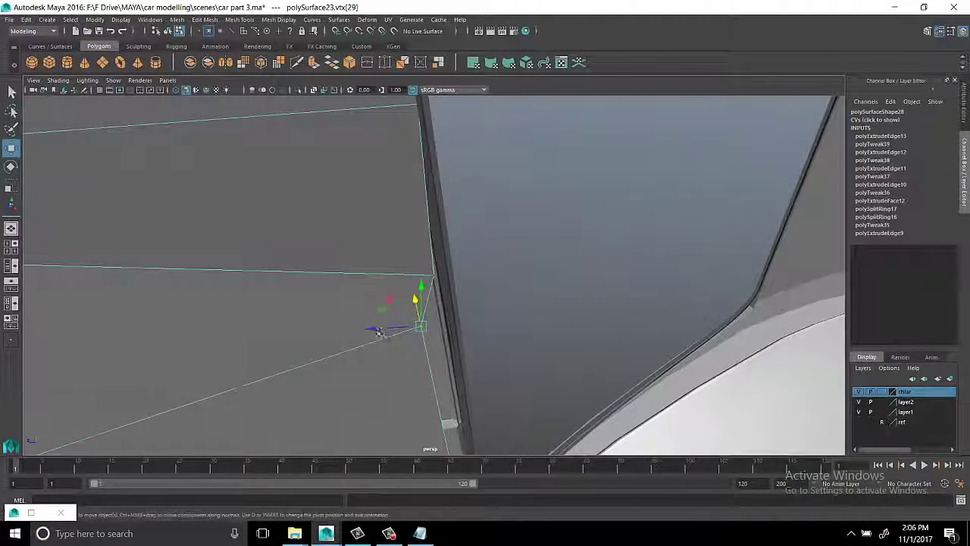
Fit the panel's corner vertex against the body, then return to object mode and view the whole car
left_click_drag(471, 352, 523, 288, "alt")
mouse_move(532, 271)
left_mouse_down()
mouse_move(441, 372)
mouse_move(412, 152)
mouse_move(362, 202)
left_mouse_up()
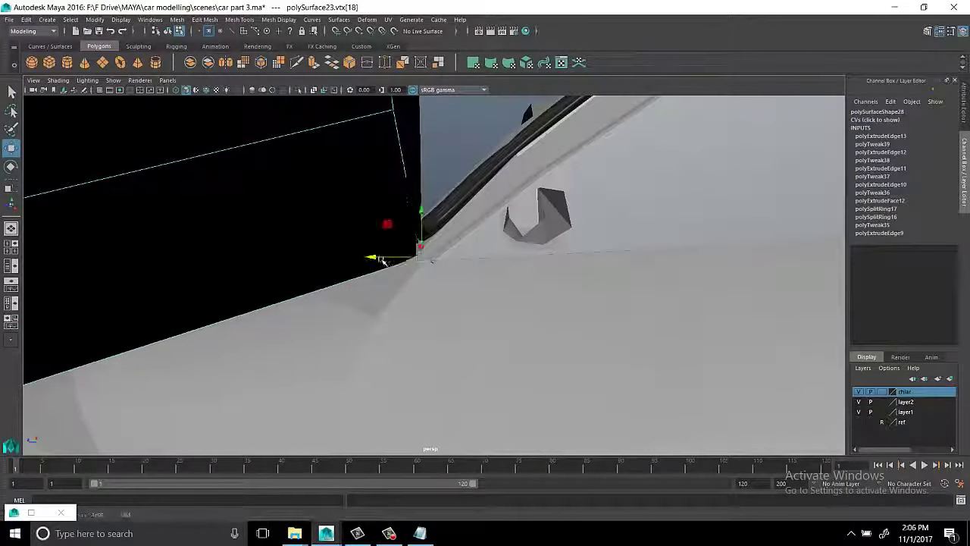
mouse_move(383, 260)
left_mouse_down("alt")
mouse_move(410, 277)
mouse_move(524, 268)
left_mouse_up("alt")
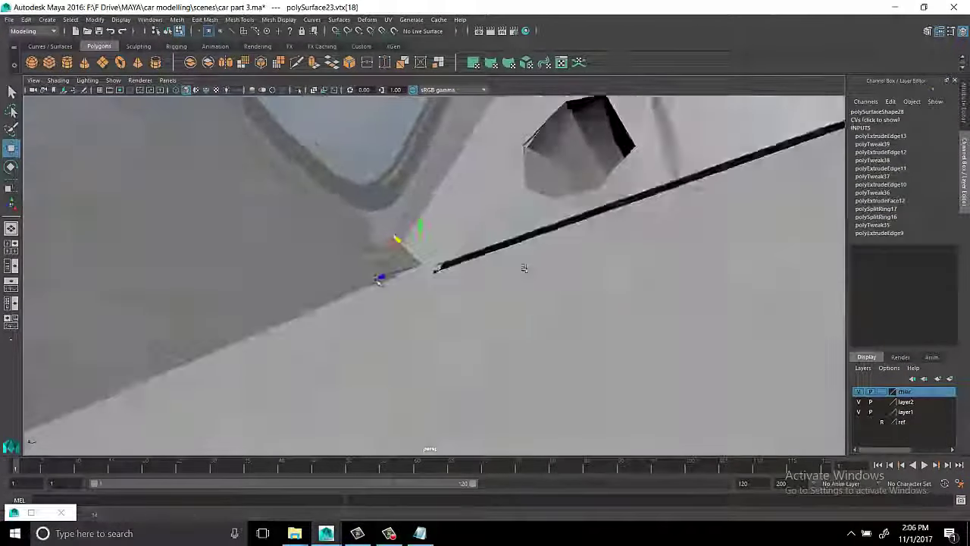
left_click_drag(407, 237, 379, 273, "alt")
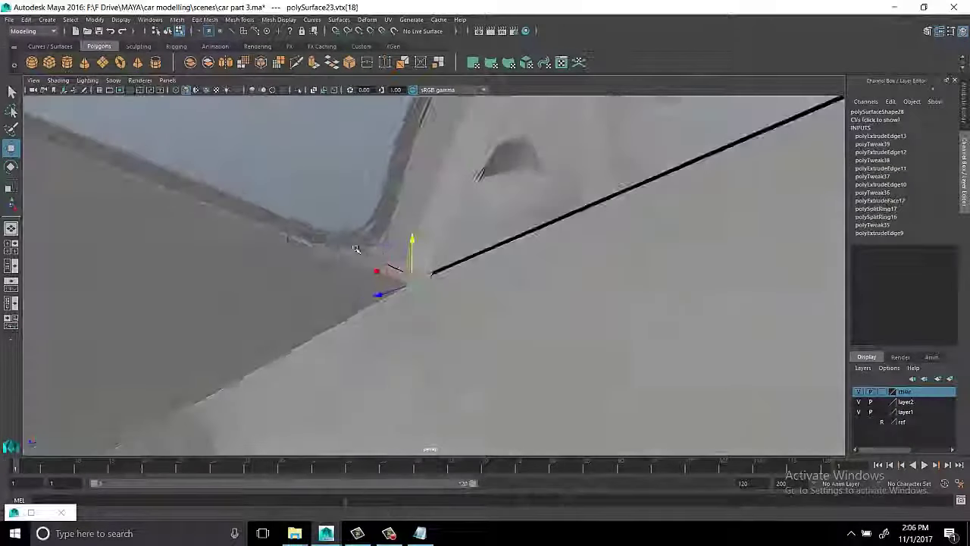
key("F8")
scroll(336, 278, "down", 5)
left_click_drag(297, 331, 384, 319, "alt")
Isolate the inner arch panel so it shows on its own
scroll(383, 319, "up", 5)
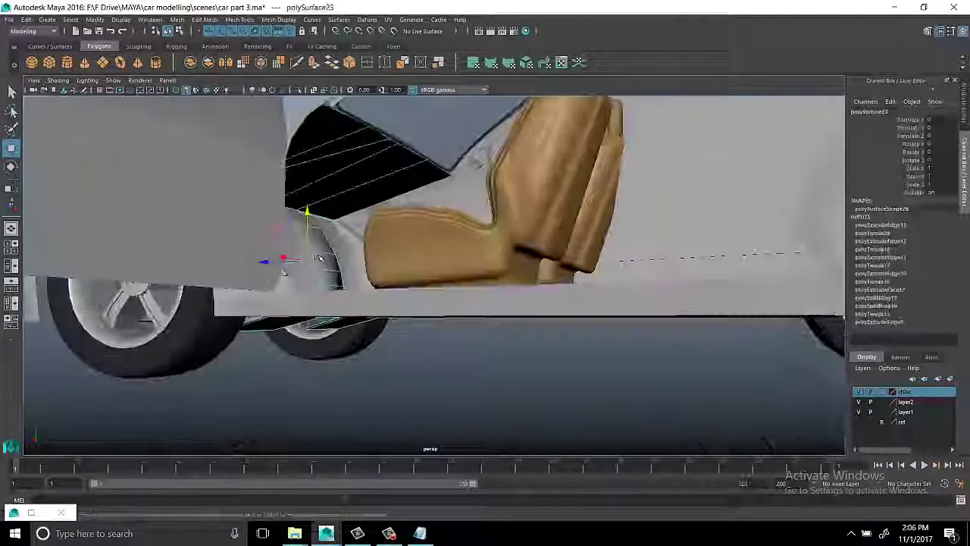
mouse_move(303, 216)
left_mouse_down("alt")
mouse_move(449, 247)
mouse_move(411, 271)
mouse_move(364, 197)
left_mouse_up("alt")
left_click(299, 89)
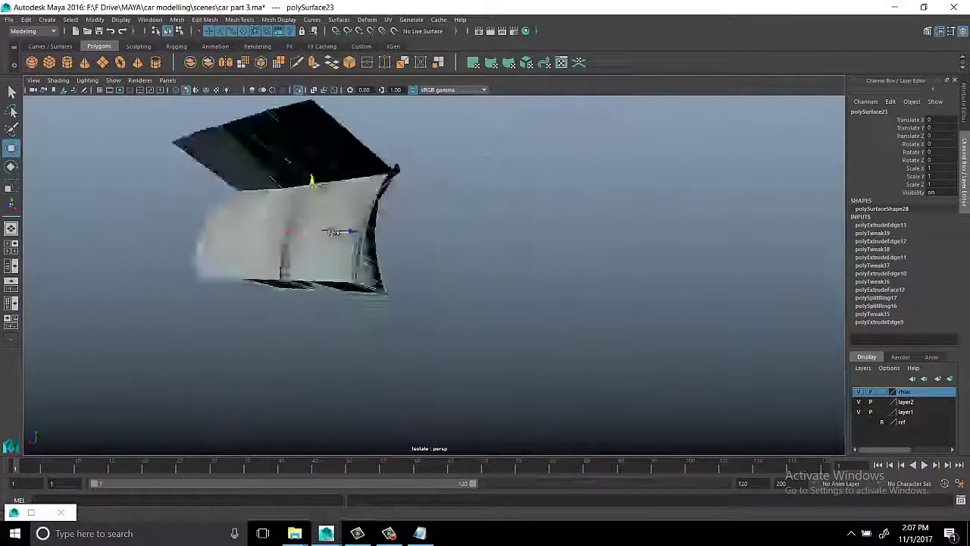
mouse_move(434, 196)
left_mouse_down("alt")
mouse_move(578, 242)
mouse_move(333, 270)
mouse_move(512, 292)
mouse_move(468, 268)
mouse_move(445, 270)
left_mouse_up("alt")
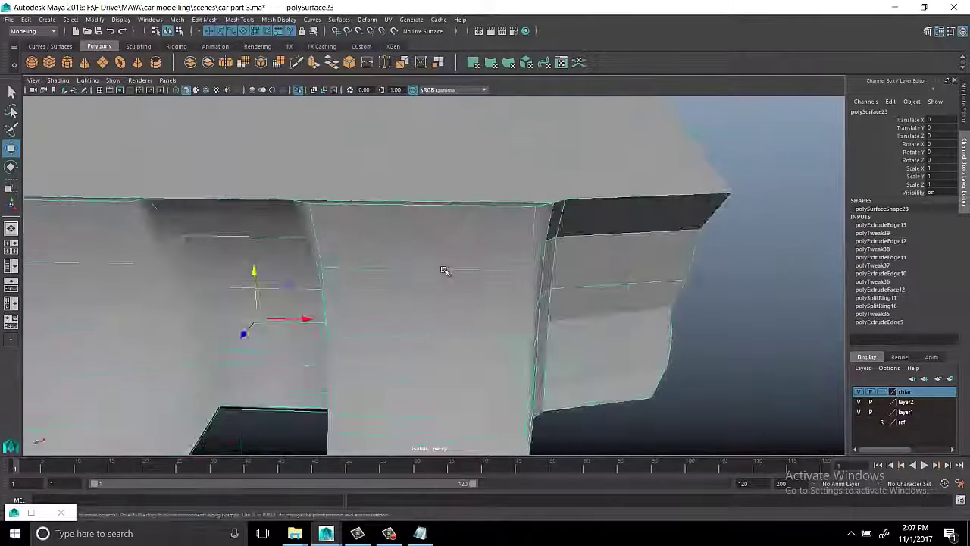
mouse_move(512, 297)
left_mouse_down("alt")
mouse_move(494, 277)
mouse_move(546, 303)
mouse_move(455, 288)
mouse_move(483, 333)
mouse_move(270, 329)
mouse_move(522, 238)
mouse_move(469, 159)
left_mouse_up("alt")
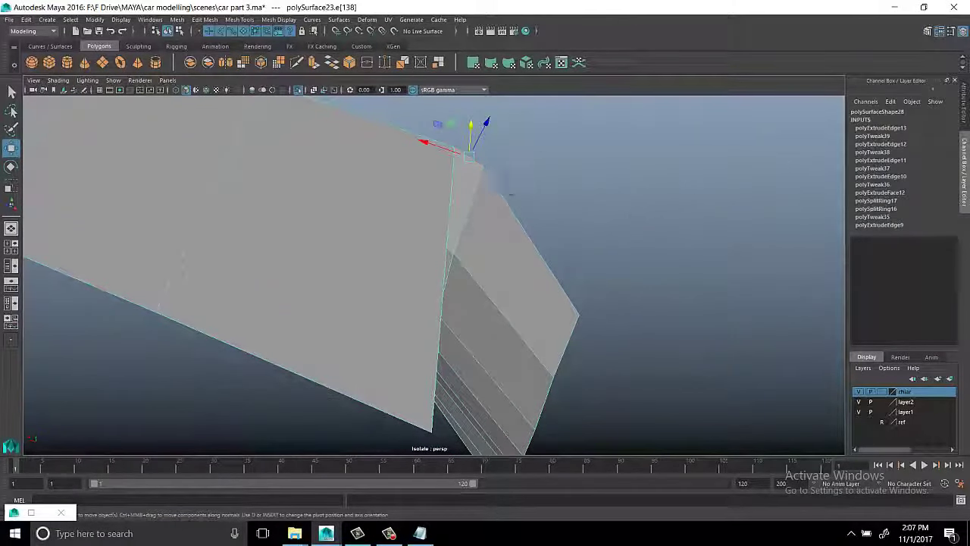
Extrude the panel's border edges into a new strip of faces (polyExtrudeEdge14)
left_click(664, 233)
left_click_drag(665, 233, 547, 240, "alt")
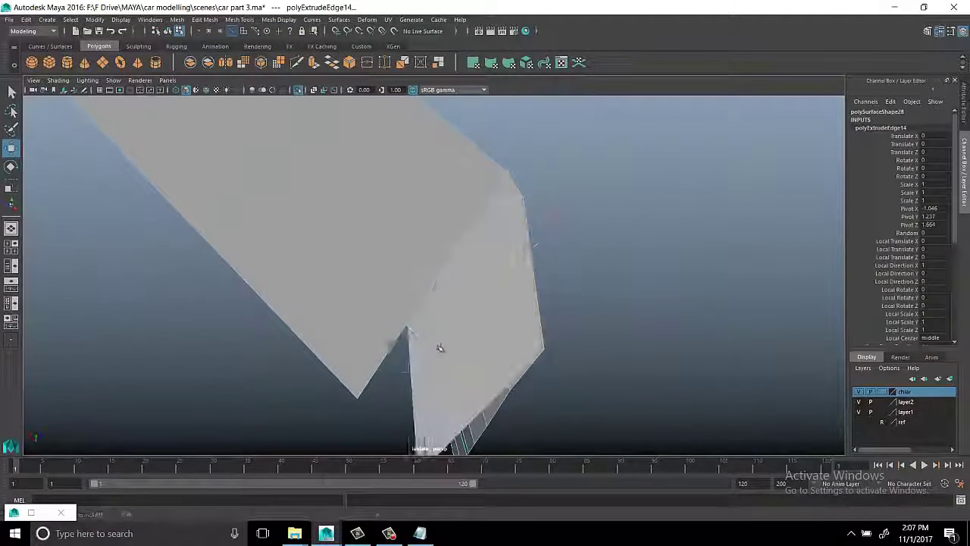
left_click_drag(308, 464, 347, 327, "alt")
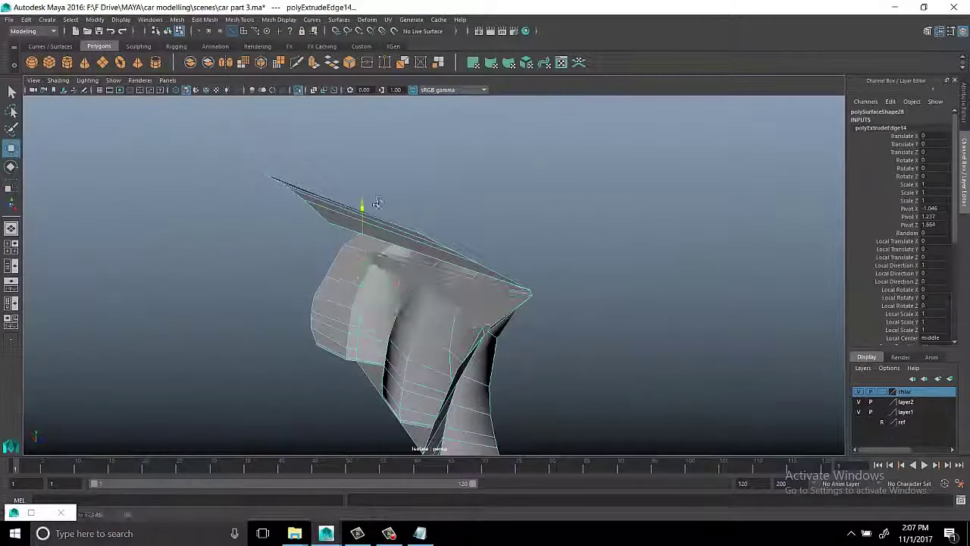
right_click_drag(376, 203, 454, 234, "alt")
mouse_move(455, 234)
left_mouse_down("alt")
mouse_move(437, 311)
mouse_move(541, 331)
left_mouse_up("alt")
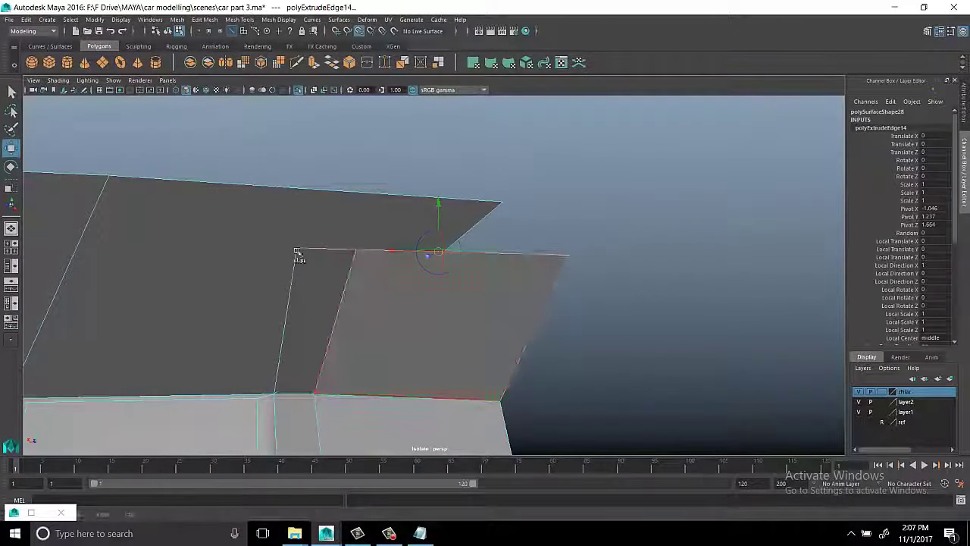
left_click_drag(460, 204, 491, 267, "alt")
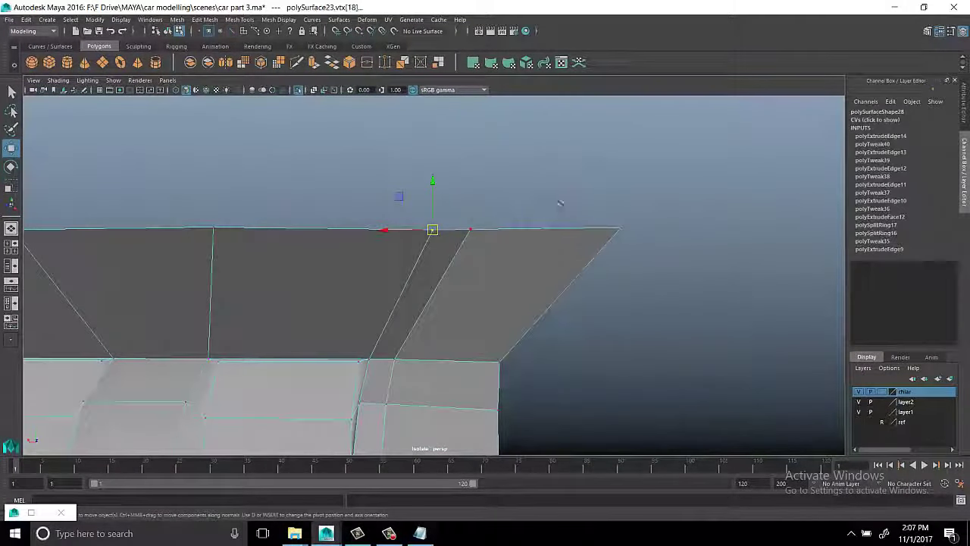
Merge the extruded corner vertices and bring the rest of the car back into view
left_click(297, 89)
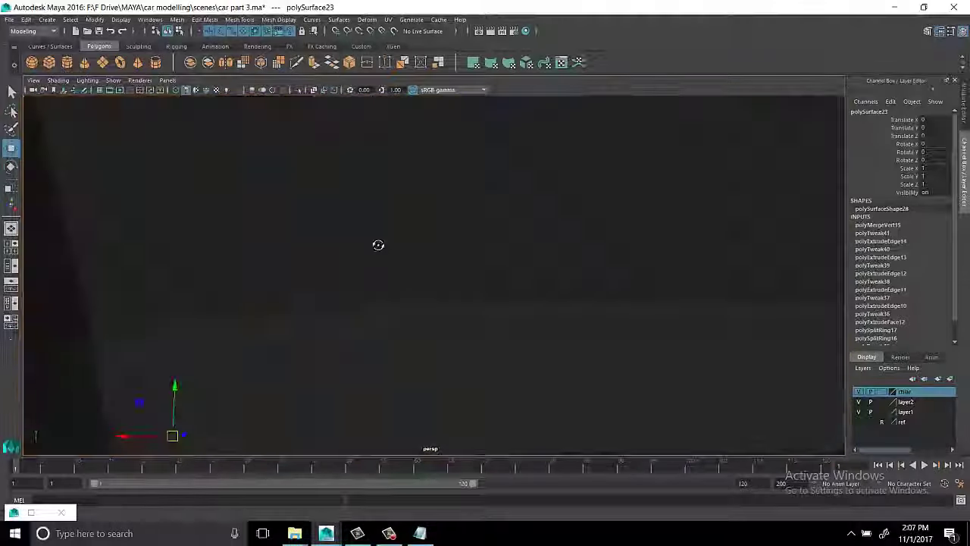
right_click_drag(697, 194, 647, 195)
left_click(545, 237)
left_click_drag(477, 268, 455, 250, "alt")
right_click_drag(455, 250, 515, 257, "alt")
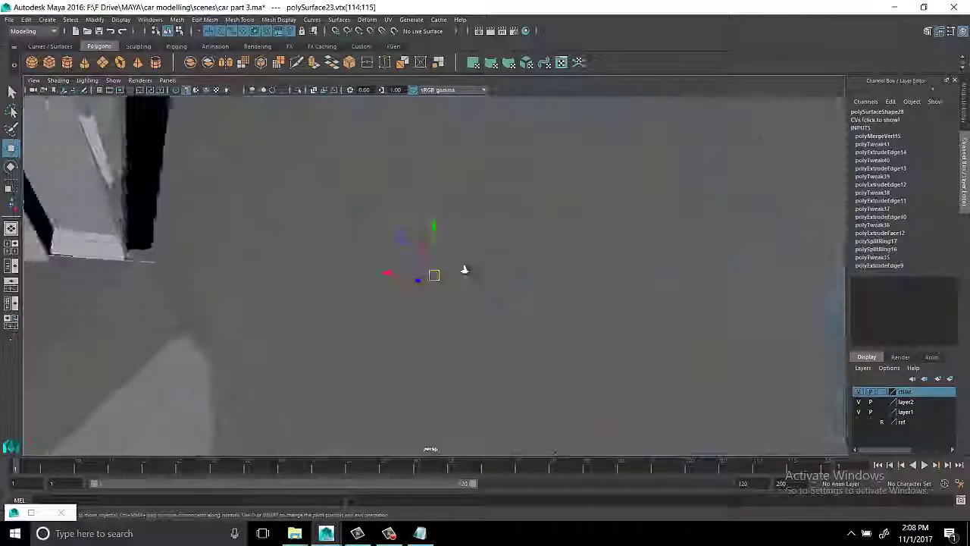
left_click_drag(516, 257, 530, 244, "alt")
mouse_move(417, 225)
left_mouse_down("alt")
mouse_move(498, 256)
mouse_move(477, 255)
left_mouse_up("alt")
Adjust the corner vertex beside the mirror so it meets the body
left_click(226, 286)
scroll(212, 288, "up", 2)
left_click_drag(212, 288, 455, 233, "alt")
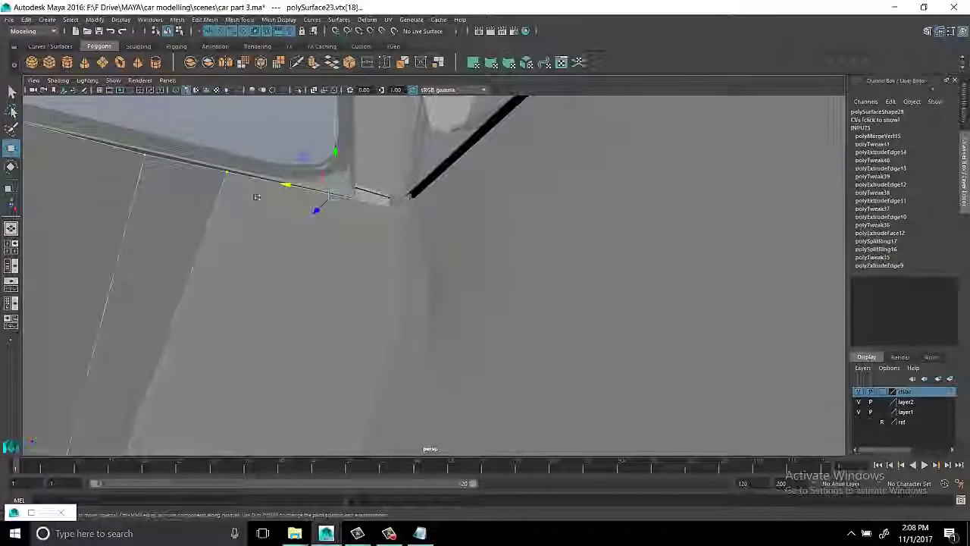
left_click(455, 234)
mouse_move(338, 280)
left_mouse_down("alt")
mouse_move(405, 249)
mouse_move(451, 252)
left_mouse_up("alt")
right_click_drag(471, 203, 458, 147)
mouse_move(458, 147)
left_mouse_down("alt")
mouse_move(385, 351)
mouse_move(472, 285)
mouse_move(273, 303)
mouse_move(518, 285)
mouse_move(379, 266)
left_mouse_up("alt")
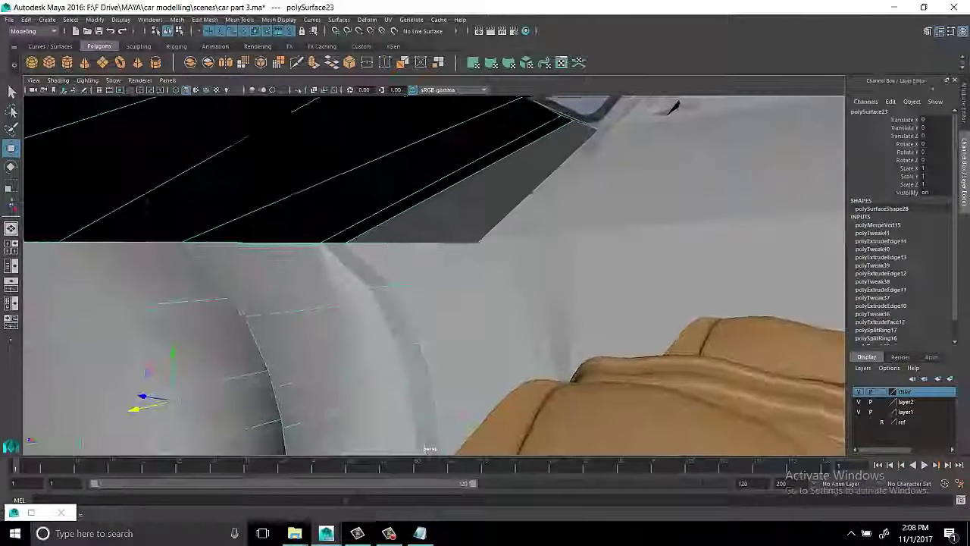
Slide the panel edge near the seat so it lines up with the grey body surface
left_click(378, 265)
mouse_move(379, 265)
right_mouse_down("alt")
mouse_move(300, 252)
mouse_move(457, 238)
right_mouse_up("alt")
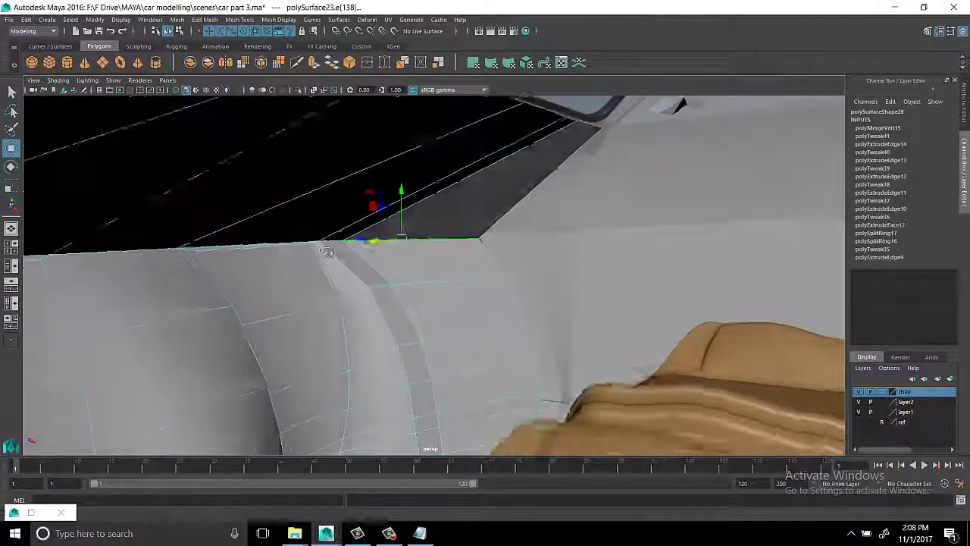
left_click_drag(162, 246, 250, 250, "alt")
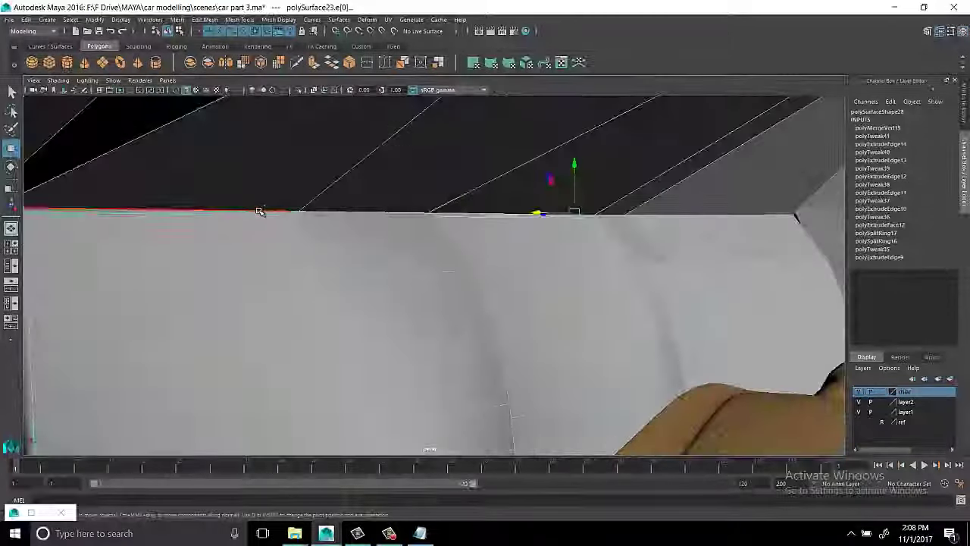
mouse_move(250, 250)
right_mouse_down("alt")
mouse_move(318, 244)
mouse_move(256, 242)
mouse_move(372, 265)
mouse_move(407, 256)
mouse_move(353, 275)
mouse_move(452, 256)
right_mouse_up("alt")
mouse_move(452, 256)
left_mouse_down("alt")
mouse_move(515, 259)
mouse_move(359, 334)
left_mouse_up("alt")
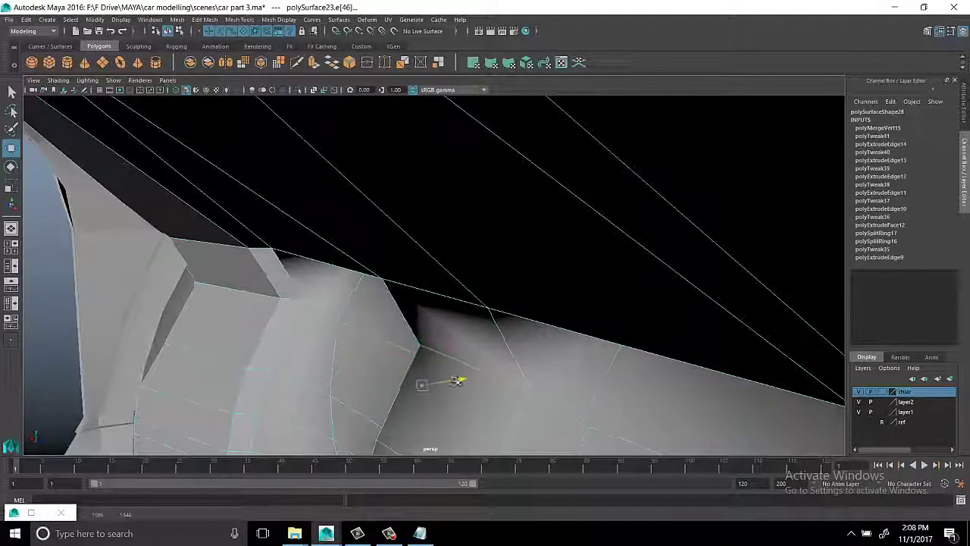
mouse_move(436, 399)
right_mouse_down("alt")
mouse_move(493, 286)
mouse_move(427, 263)
right_mouse_up("alt")
right_click_drag(590, 152, 635, 129)
Insert a new edge loop across the inner panel (polySplitRing18)
right_click_drag(556, 155, 586, 147, "shift")
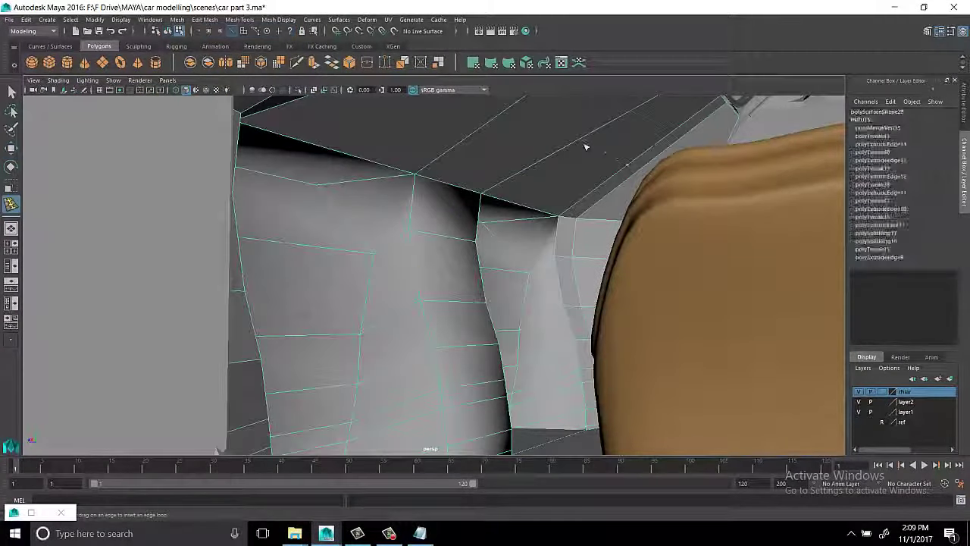
left_click(579, 152)
key("w")
mouse_move(580, 152)
left_mouse_down("alt")
mouse_move(697, 169)
mouse_move(486, 269)
left_mouse_up("alt")
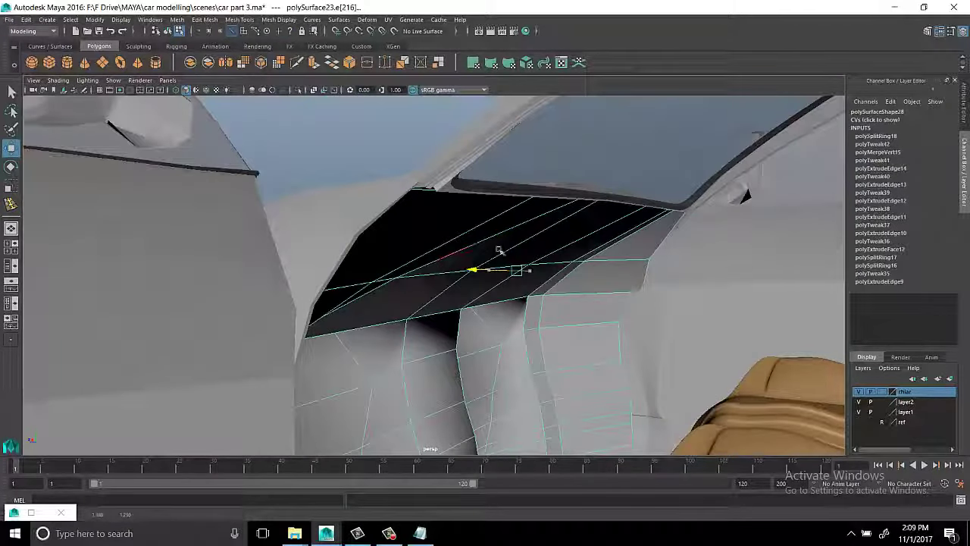
left_click_drag(517, 216, 643, 303, "alt")
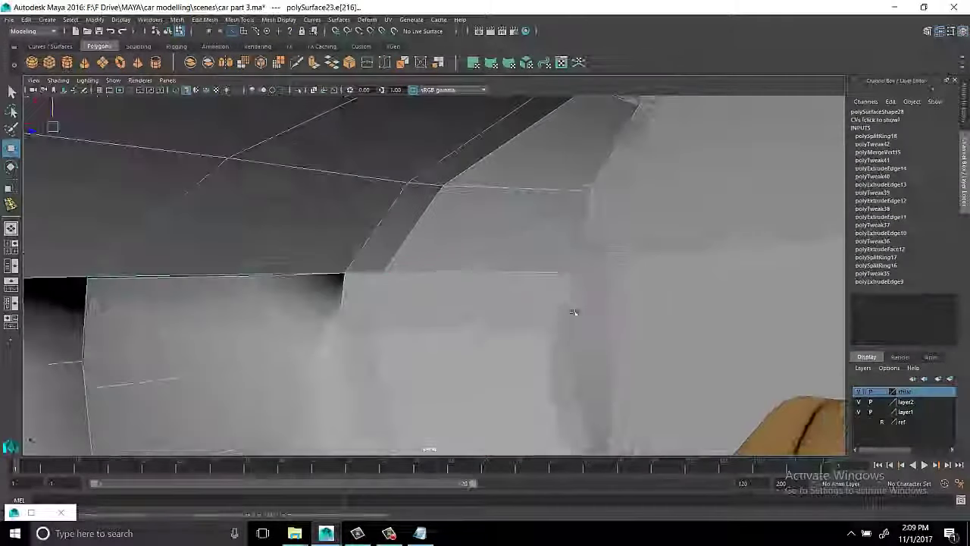
right_click_drag(643, 303, 542, 246, "alt")
mouse_move(542, 246)
left_mouse_down("alt")
mouse_move(606, 293)
mouse_move(749, 351)
left_mouse_up("alt")
Select the panel's corner vertices, including the top corner, to nudge them into the gap
left_click(396, 284)
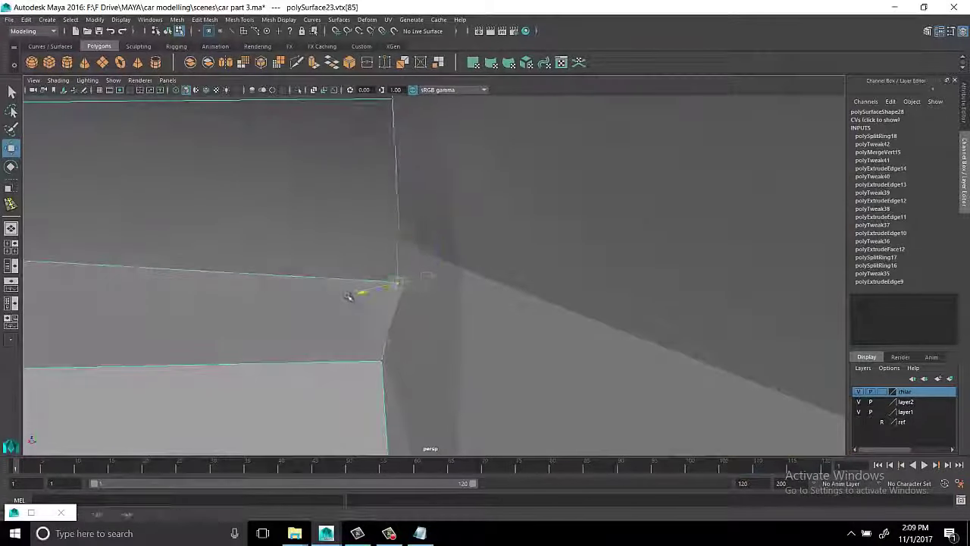
mouse_move(422, 203)
left_mouse_down("alt")
mouse_move(433, 227)
mouse_move(400, 206)
mouse_move(385, 210)
mouse_move(483, 200)
mouse_move(556, 256)
mouse_move(447, 208)
left_mouse_up("alt")
left_click(386, 210)
right_click_drag(447, 208, 422, 157, "alt")
left_click(422, 157)
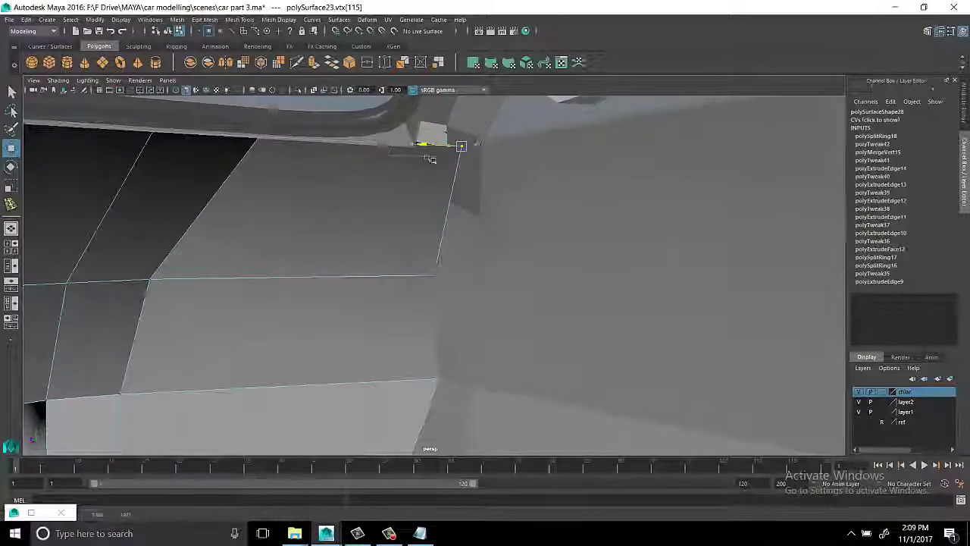